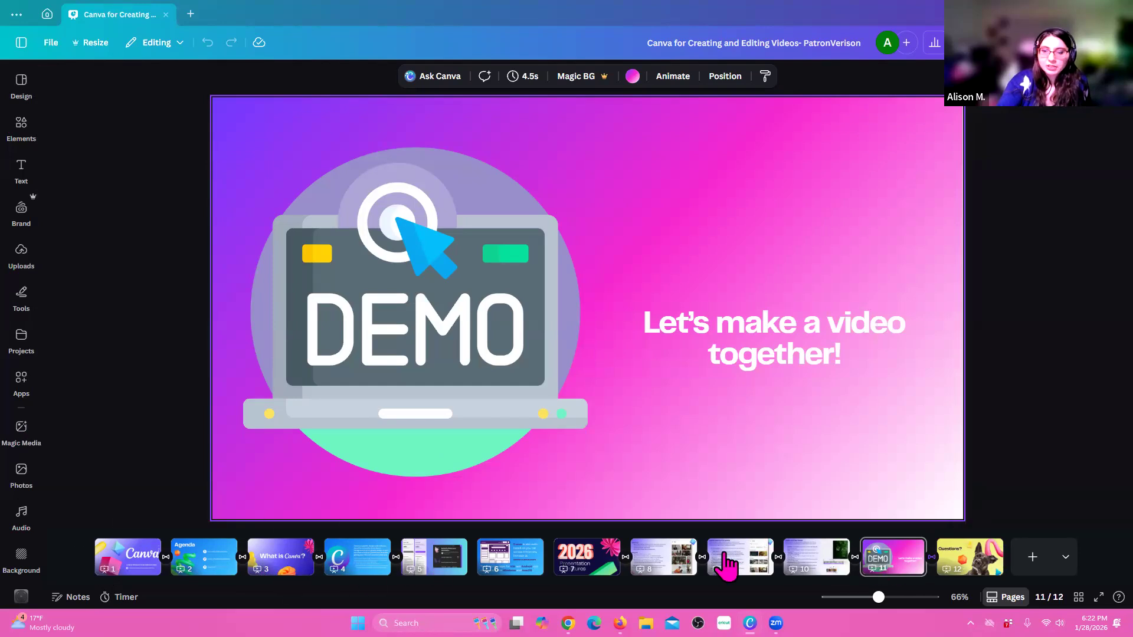
- Go back through the slides to the 2026 Presentation Features slide and close the presentation
click(737, 567)
click(674, 570)
click(599, 566)
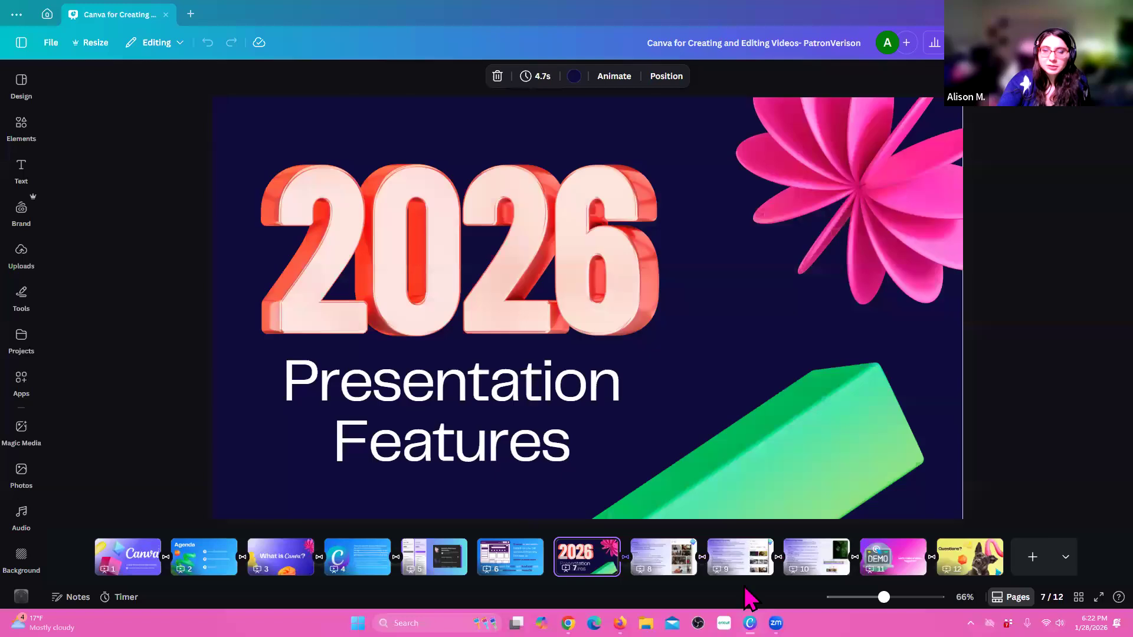
click(168, 15)
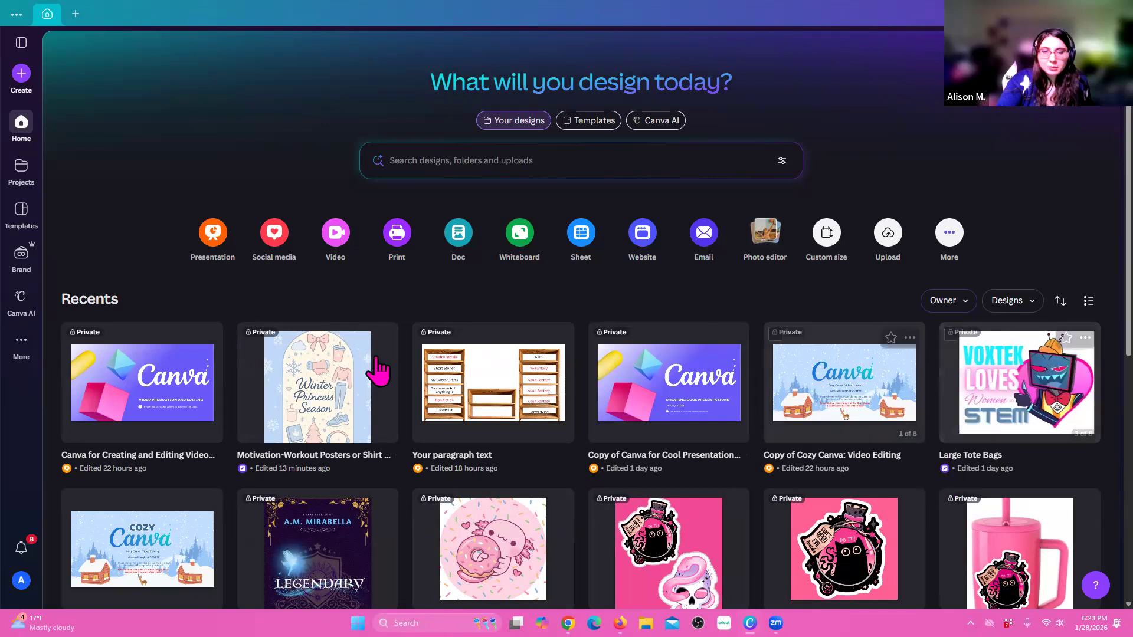
- Look through the recent designs on the home page
scroll(342, 374, down, 1)
scroll(344, 372, down, 1)
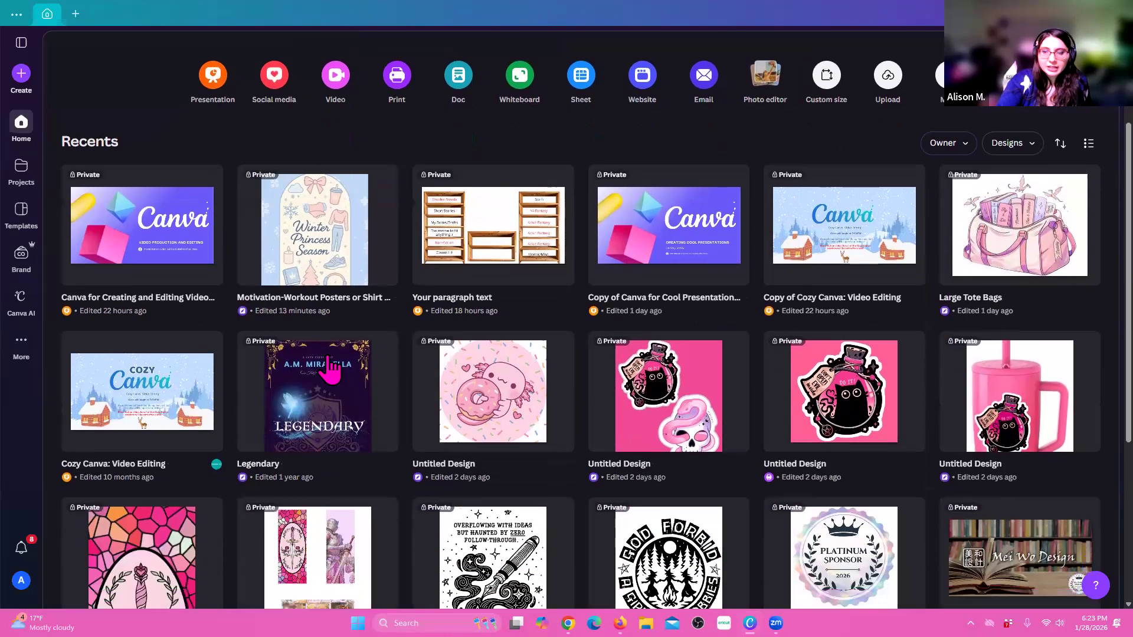
scroll(279, 359, up, 2)
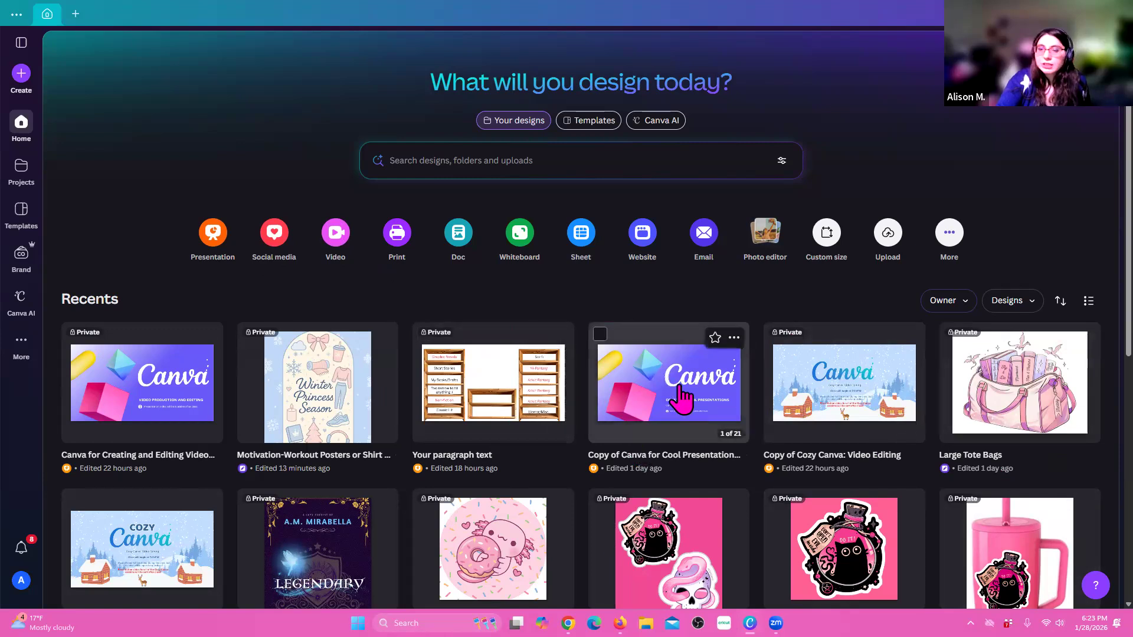
scroll(649, 431, down, 4)
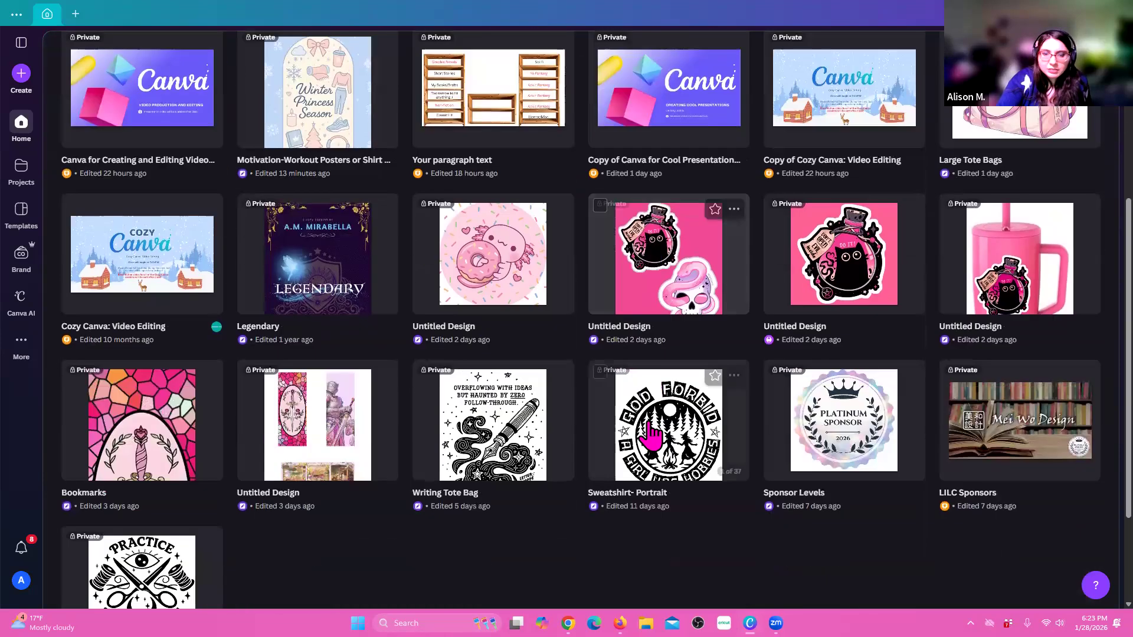
scroll(649, 428, up, 2)
scroll(649, 424, up, 4)
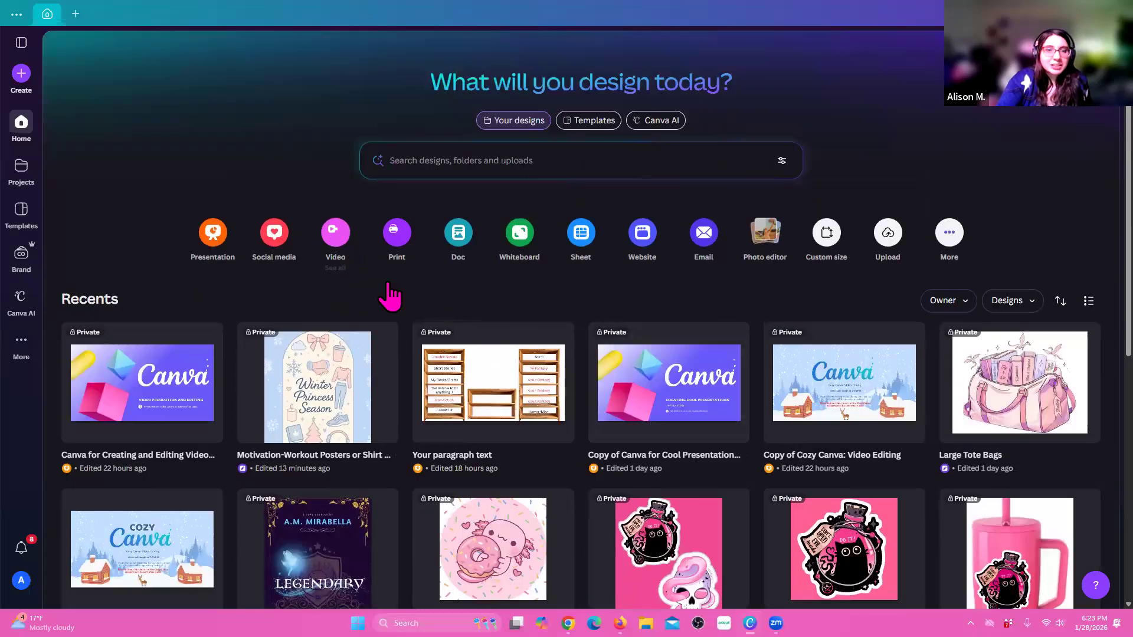
- Open the creation options for videos and look through the available video templates
click(335, 236)
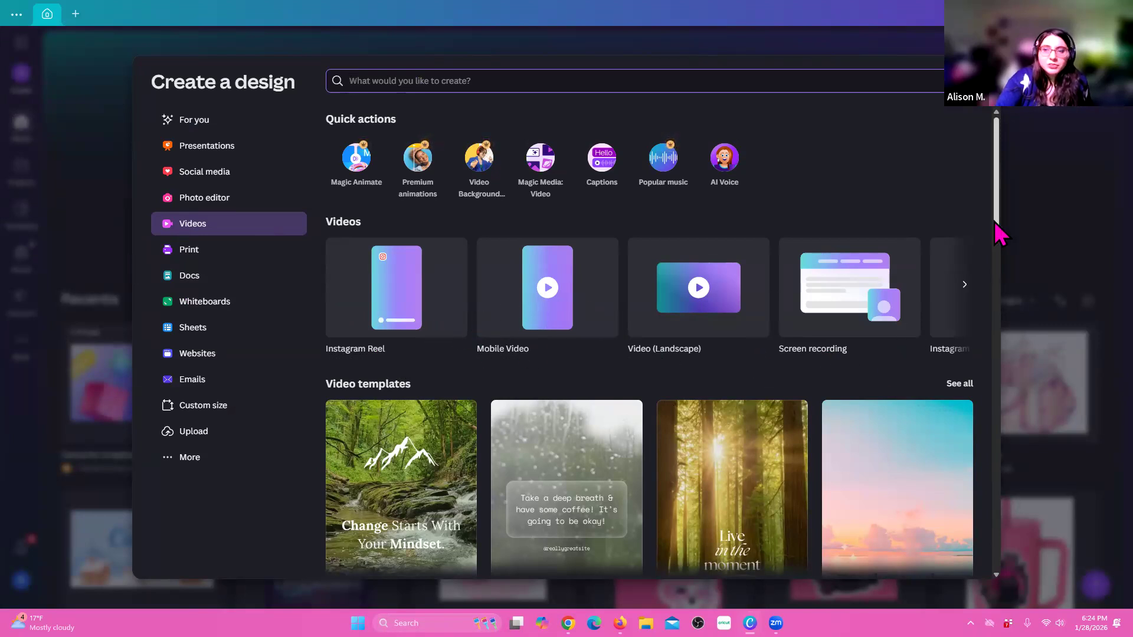
drag(995, 224, 944, 383)
scroll(942, 292, up, 10)
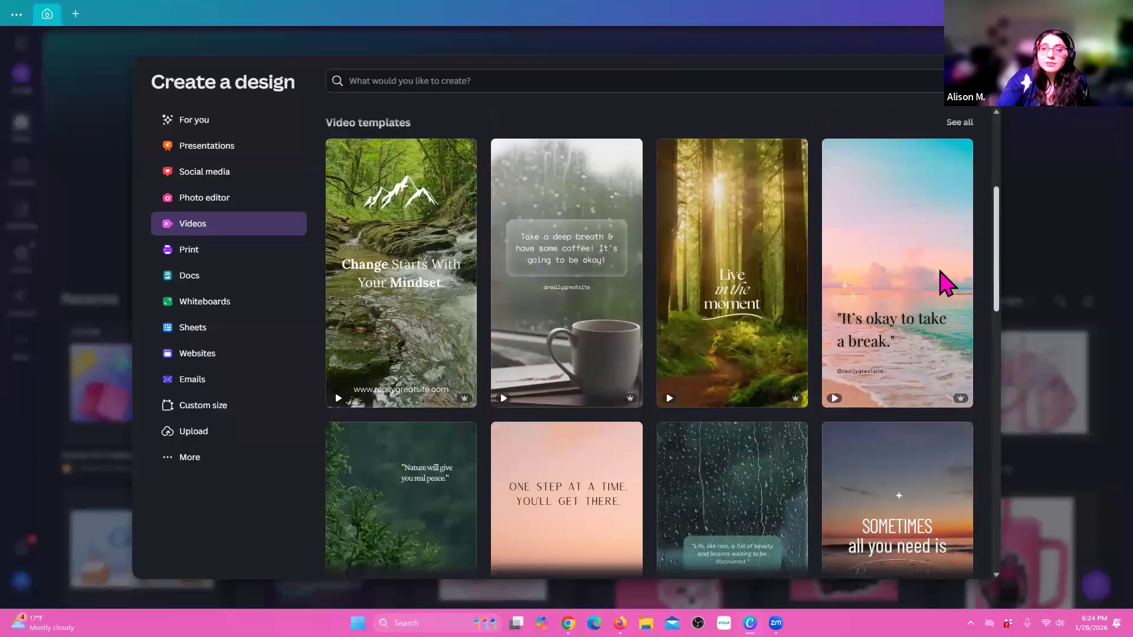
scroll(947, 269, down, 1)
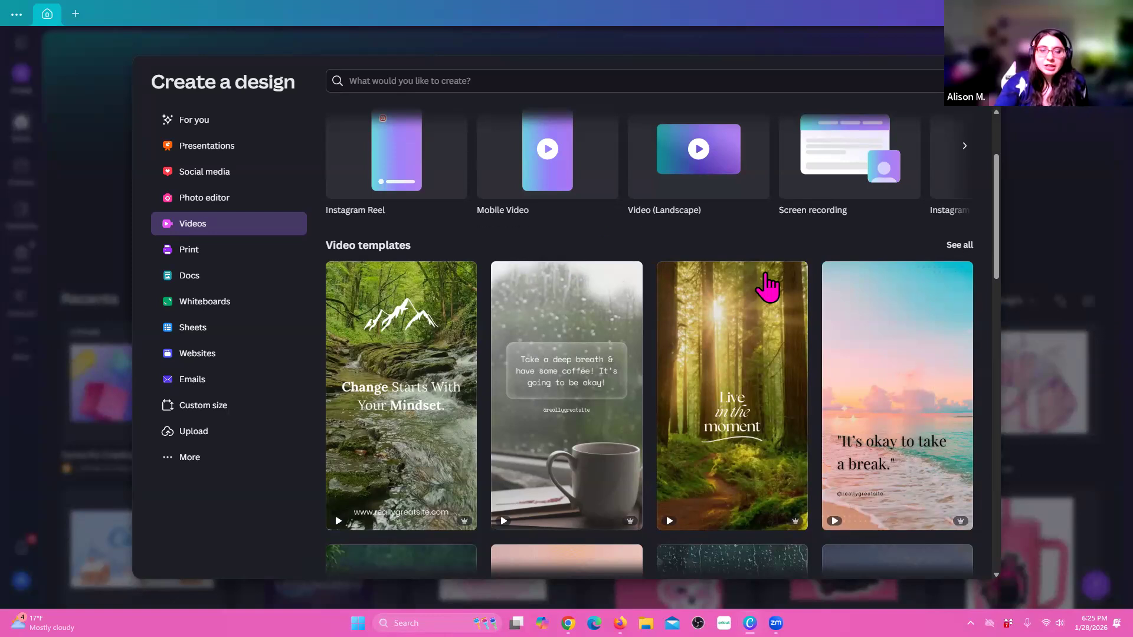
scroll(767, 470, up, 1)
scroll(767, 469, up, 2)
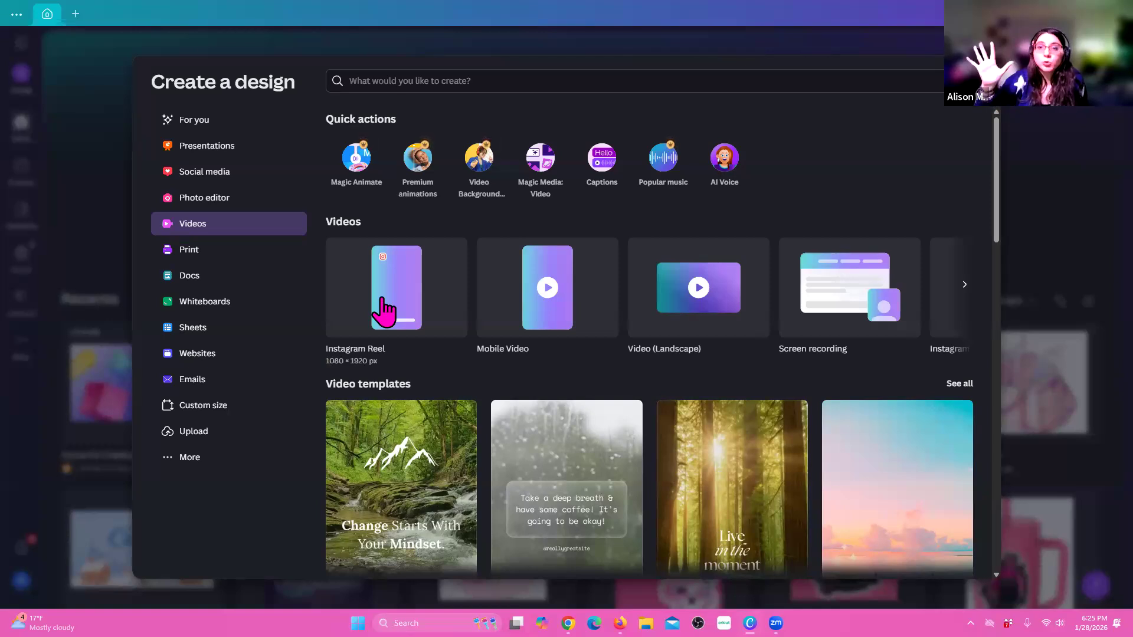
- Browse the blank video formats and create a new Mobile Video design of 1080 × 1920 px
click(963, 290)
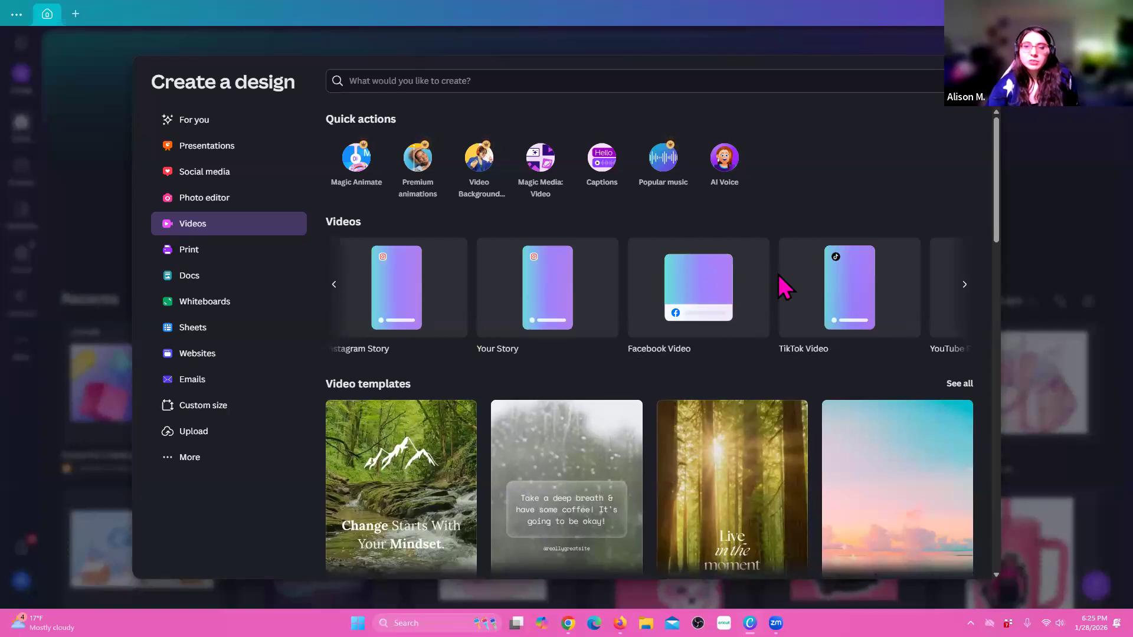
click(963, 290)
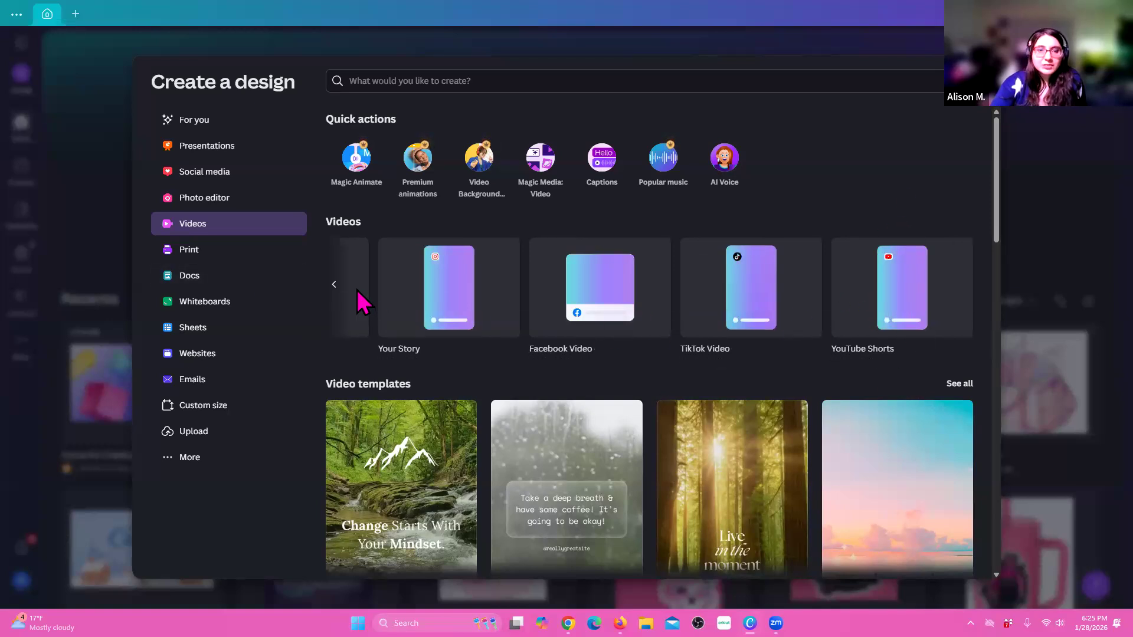
click(334, 287)
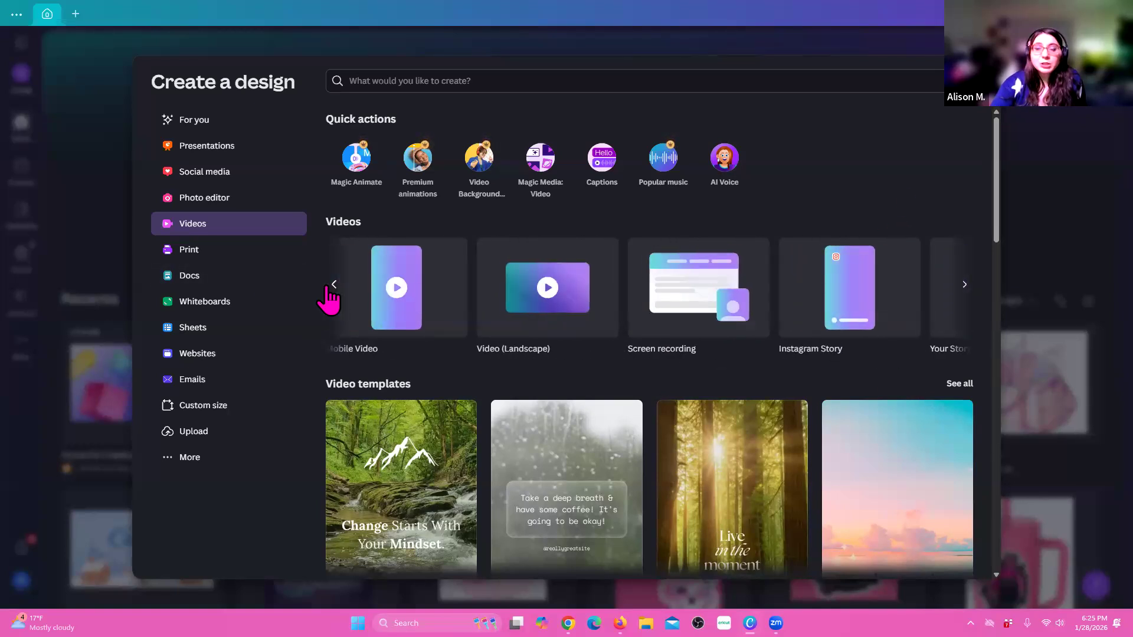
click(335, 285)
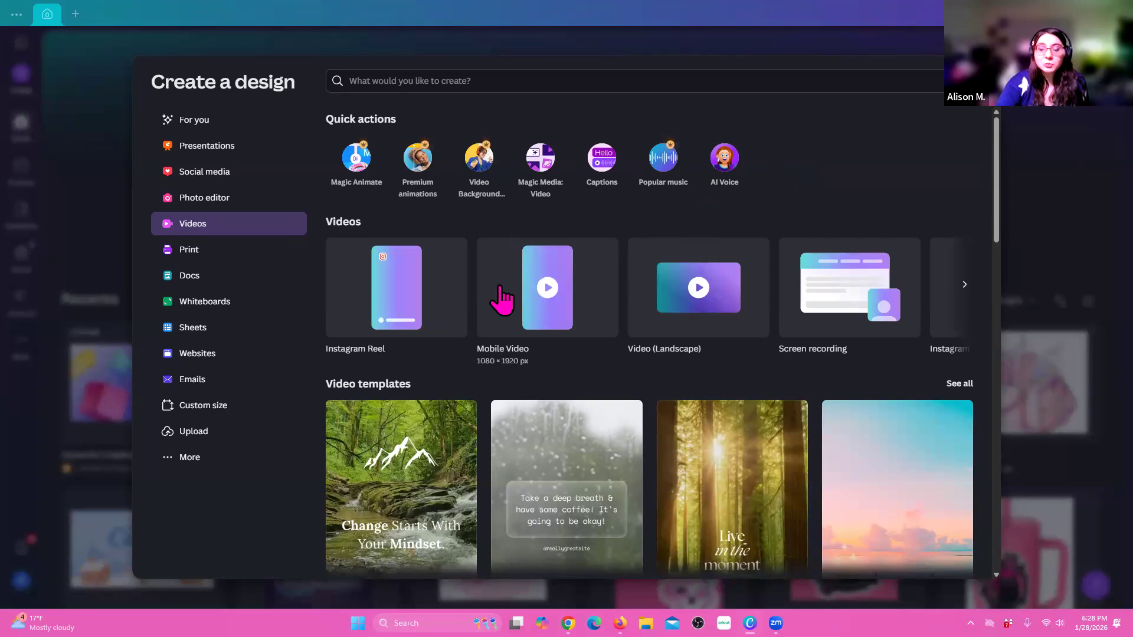
click(590, 286)
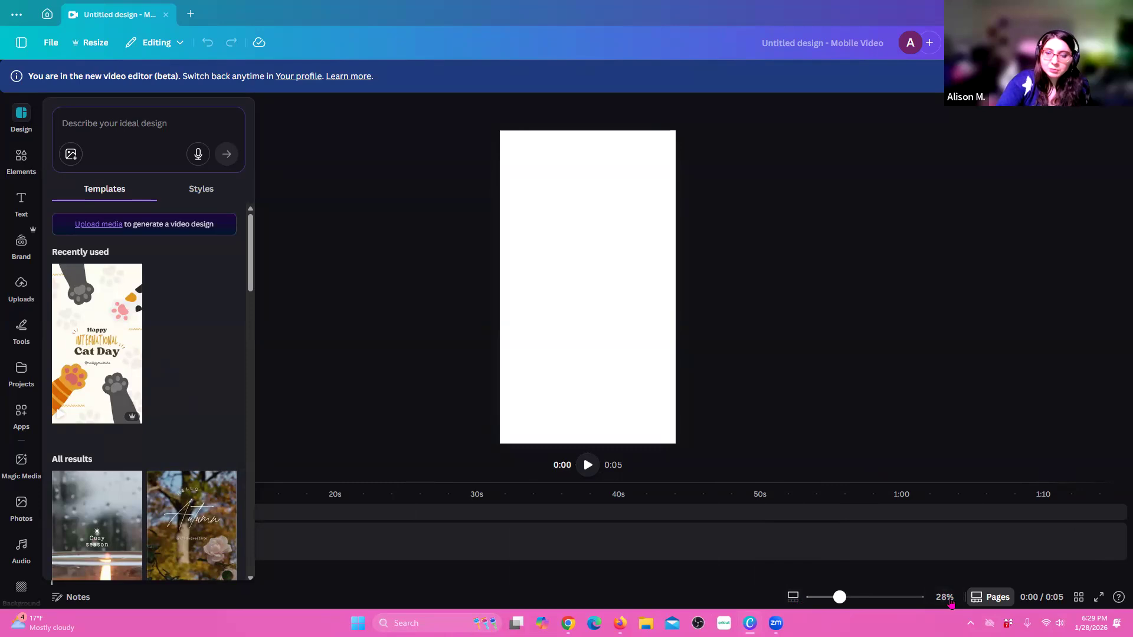
- Play and pause the blank video, and return the playhead to the start of the timeline
mouse_move(847, 599)
mouse_down()
mouse_move(859, 597)
mouse_move(839, 597)
mouse_move(853, 592)
mouse_move(838, 584)
mouse_up()
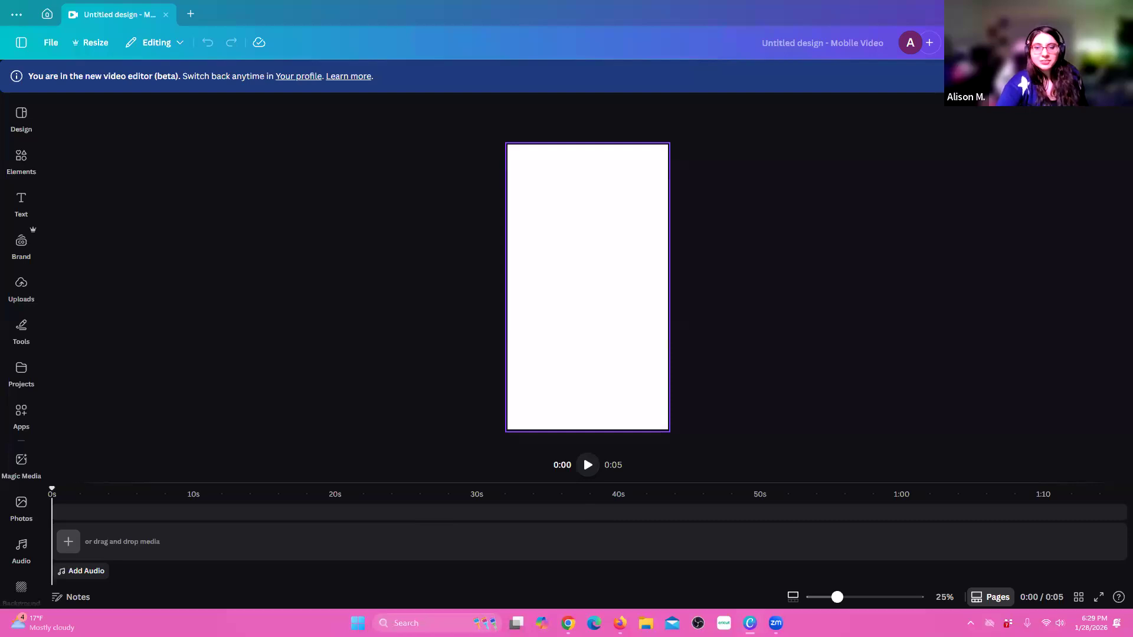
click(587, 465)
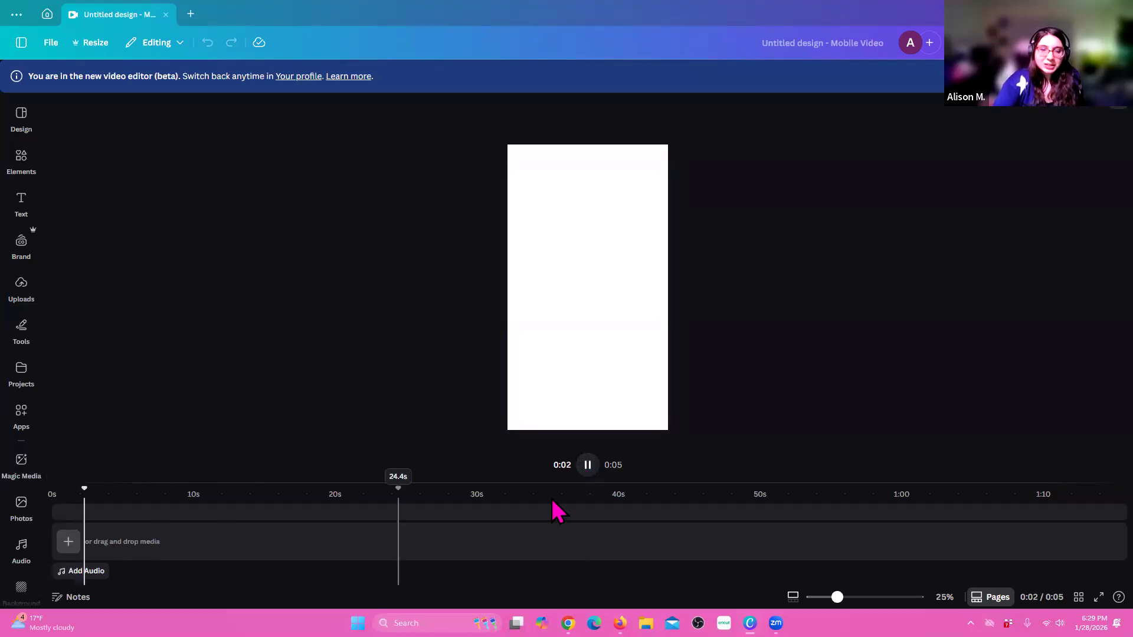
click(588, 463)
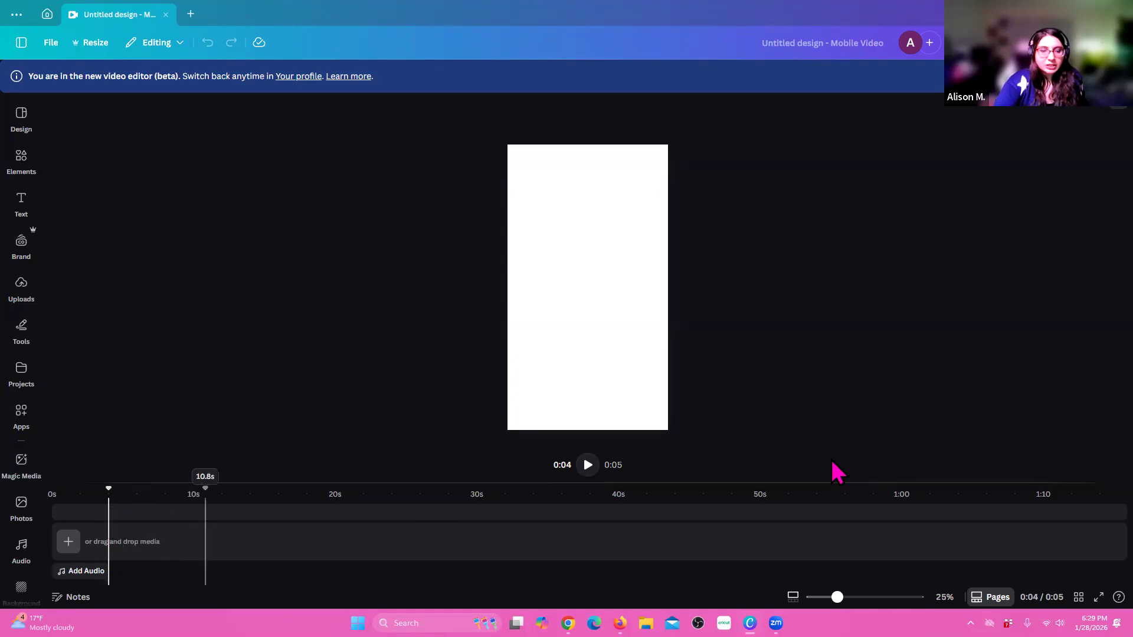
click(581, 467)
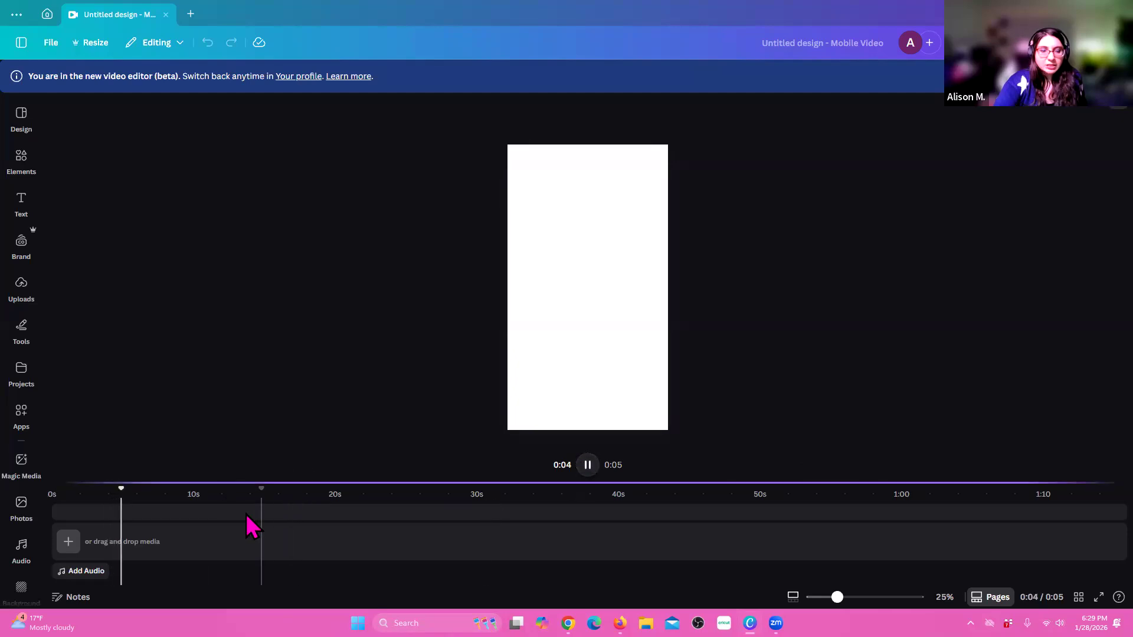
click(588, 465)
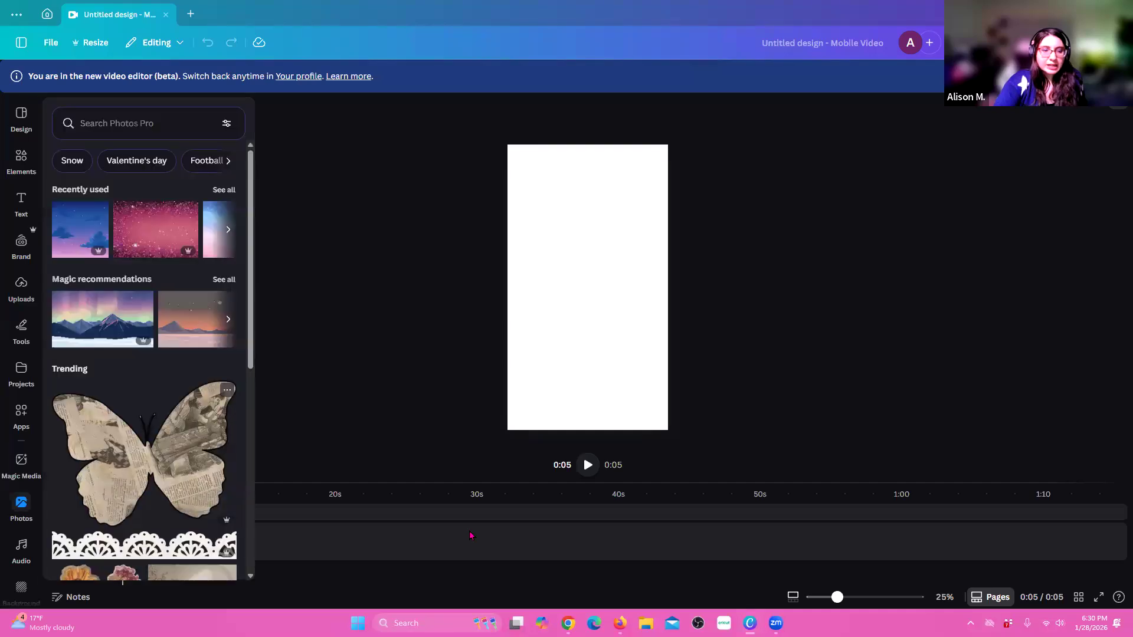
mouse_move(52, 499)
mouse_down()
mouse_move(159, 481)
mouse_move(696, 451)
mouse_move(51, 482)
mouse_up()
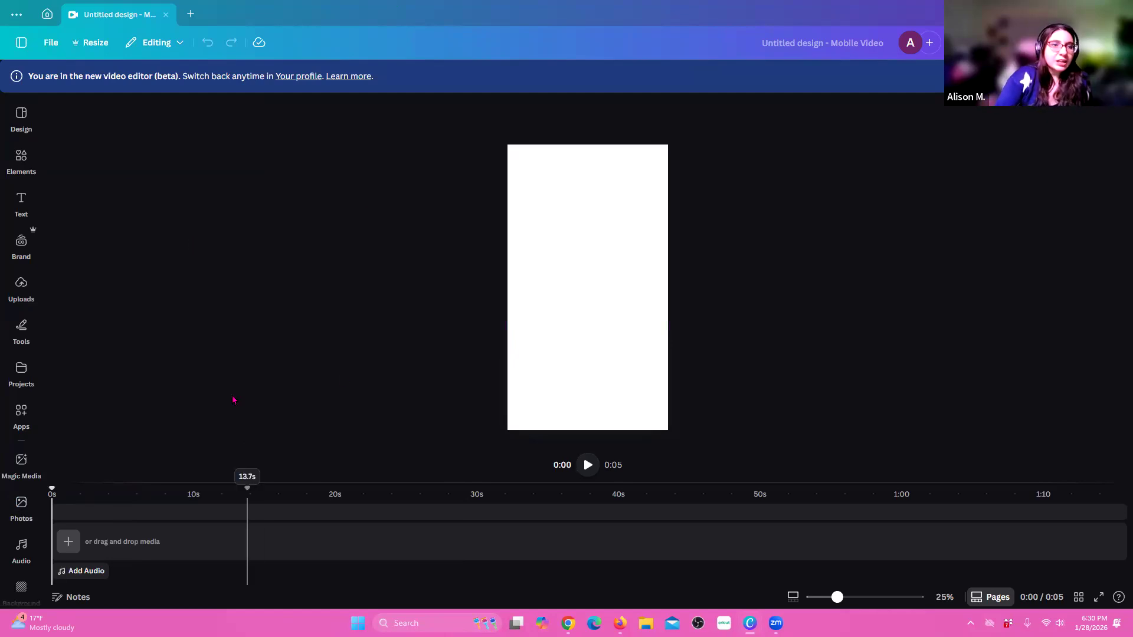
- Open the Videos category of the elements library
click(23, 169)
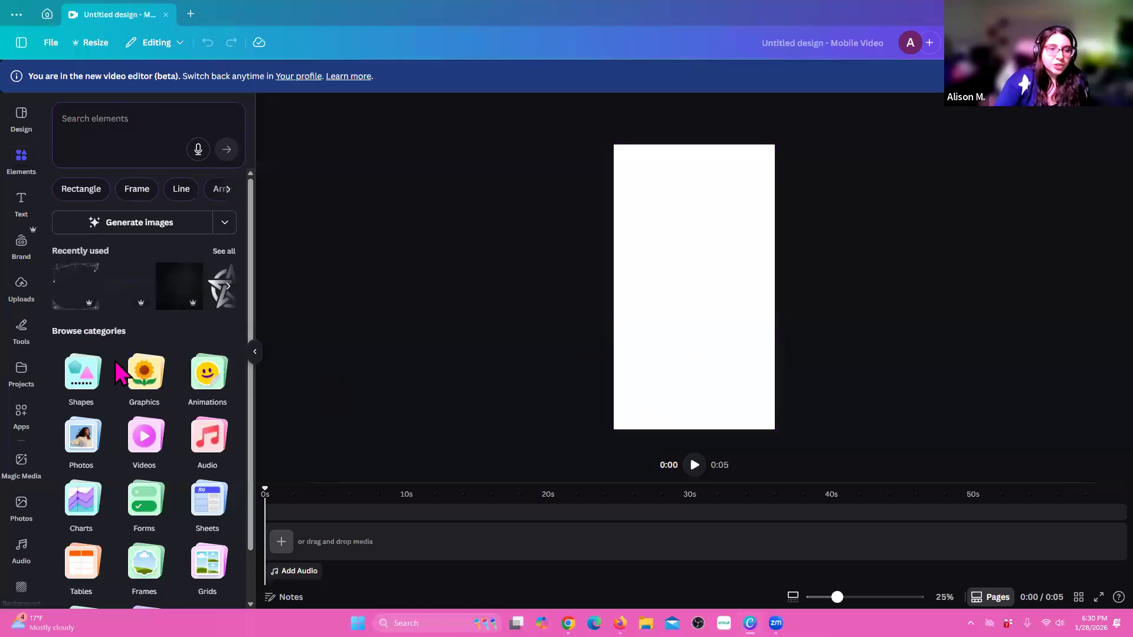
scroll(118, 371, down, 1)
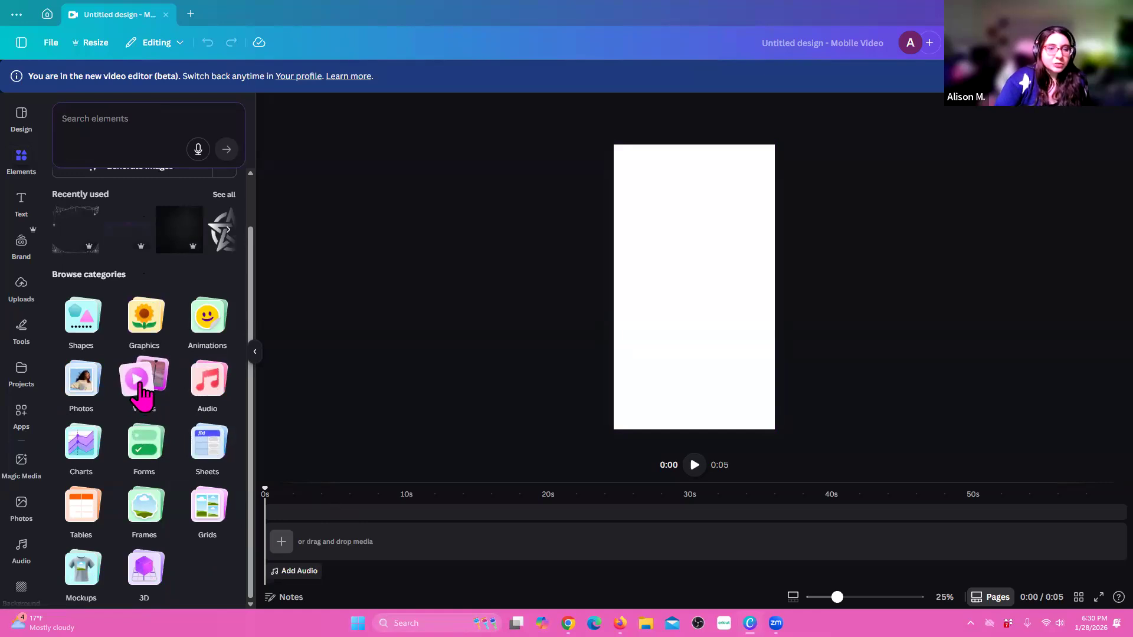
click(141, 387)
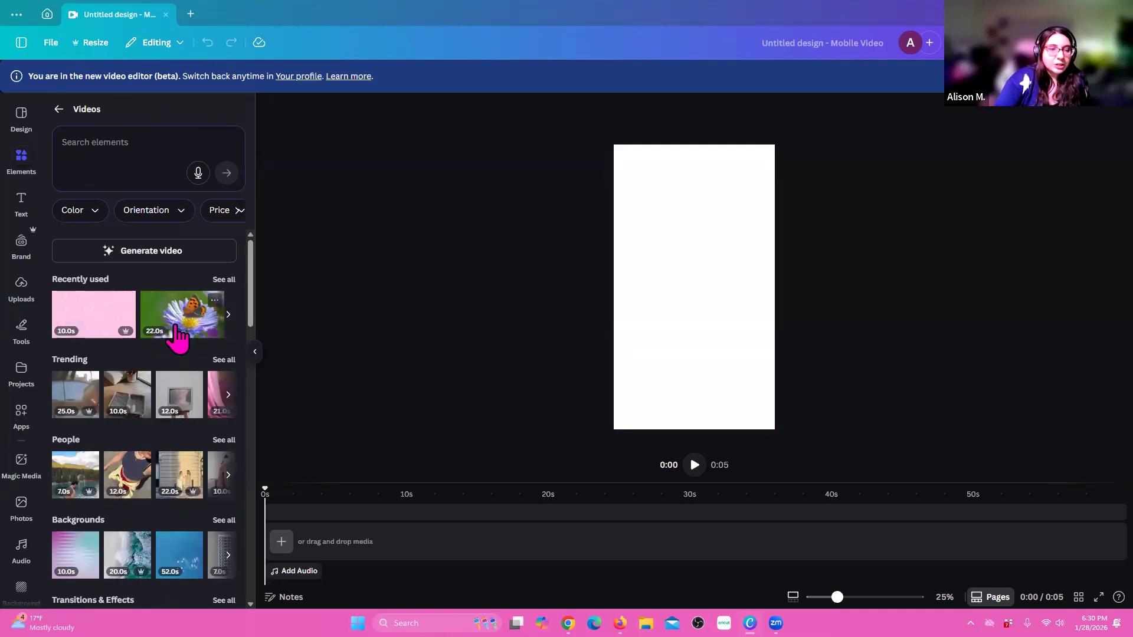
- Add the 27-second red panda clip from the Nature videos to the empty timeline
scroll(186, 345, down, 2)
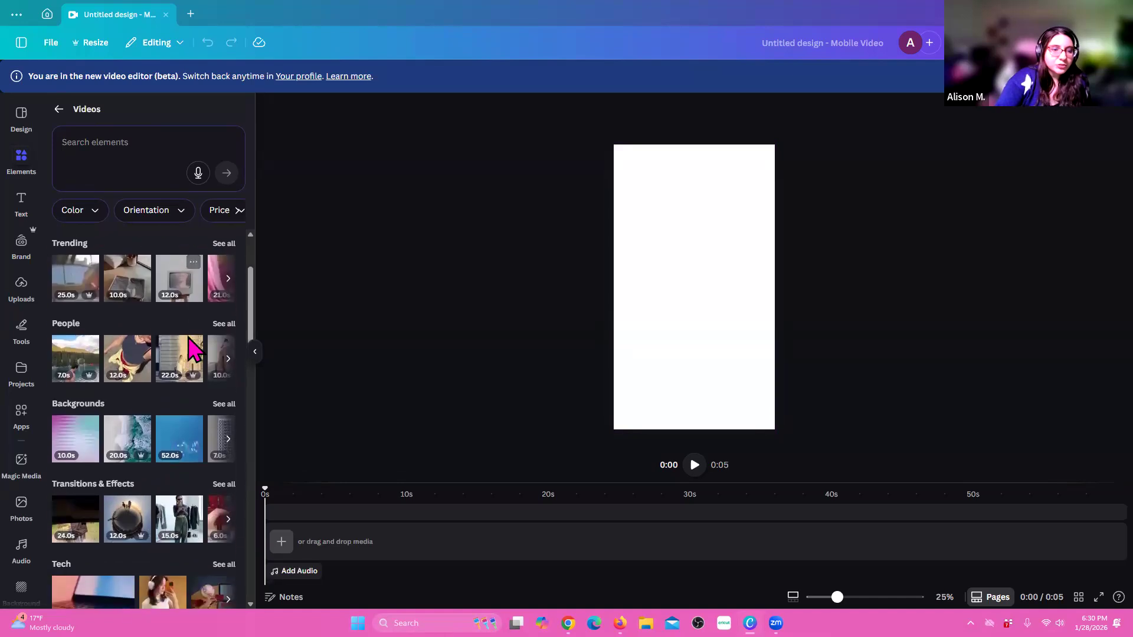
scroll(188, 342, down, 2)
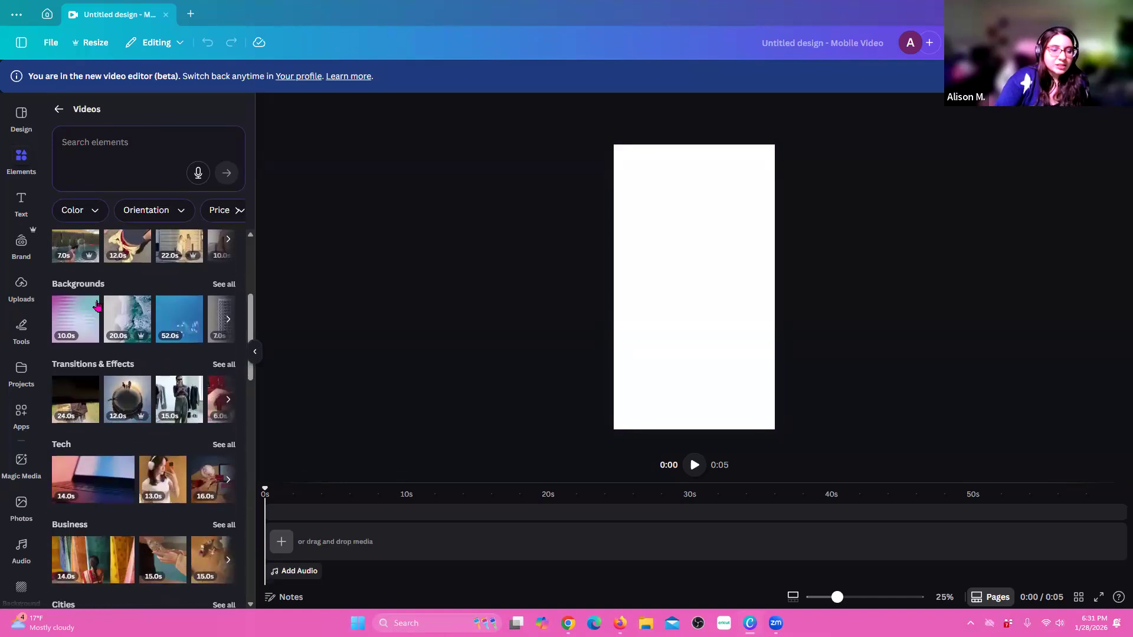
scroll(99, 325, down, 1)
scroll(101, 334, down, 1)
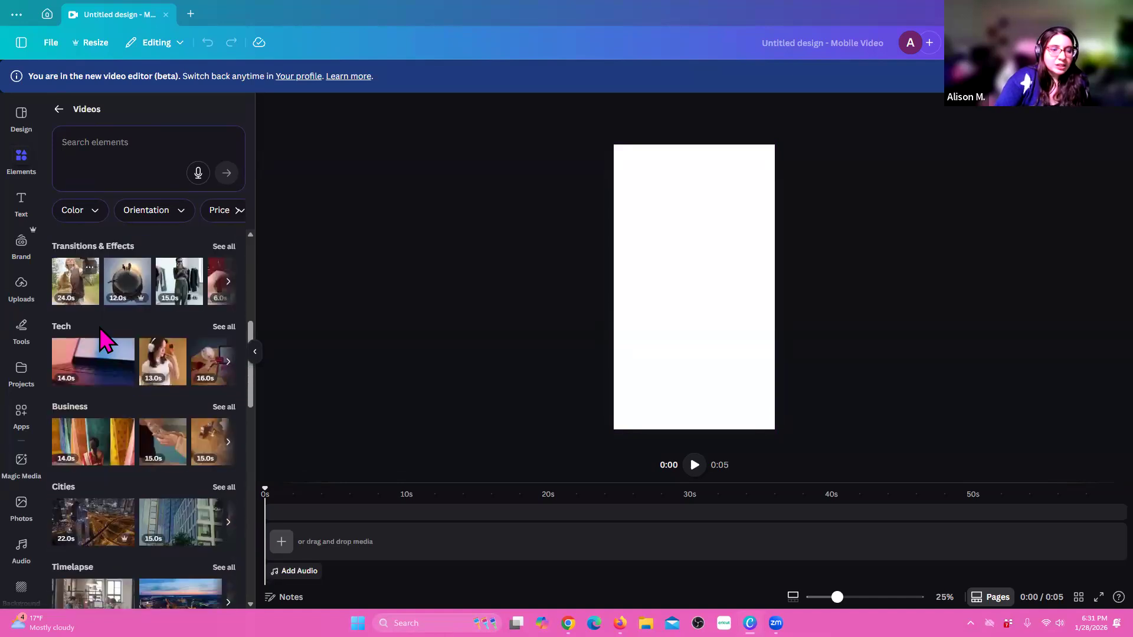
scroll(101, 333, down, 2)
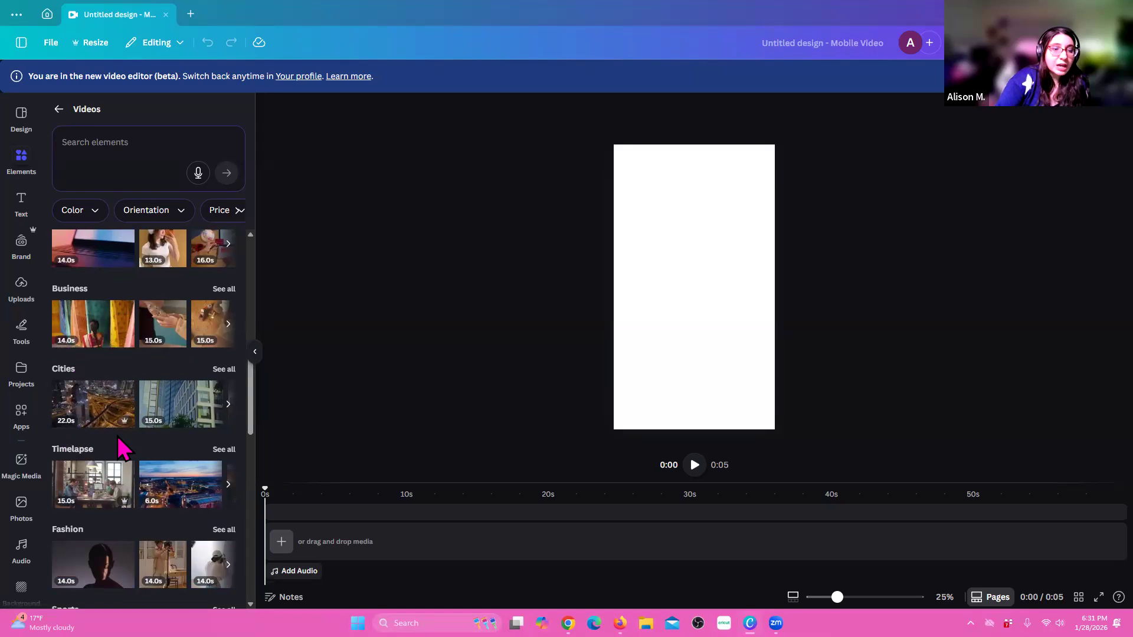
scroll(121, 450, down, 2)
scroll(146, 344, down, 5)
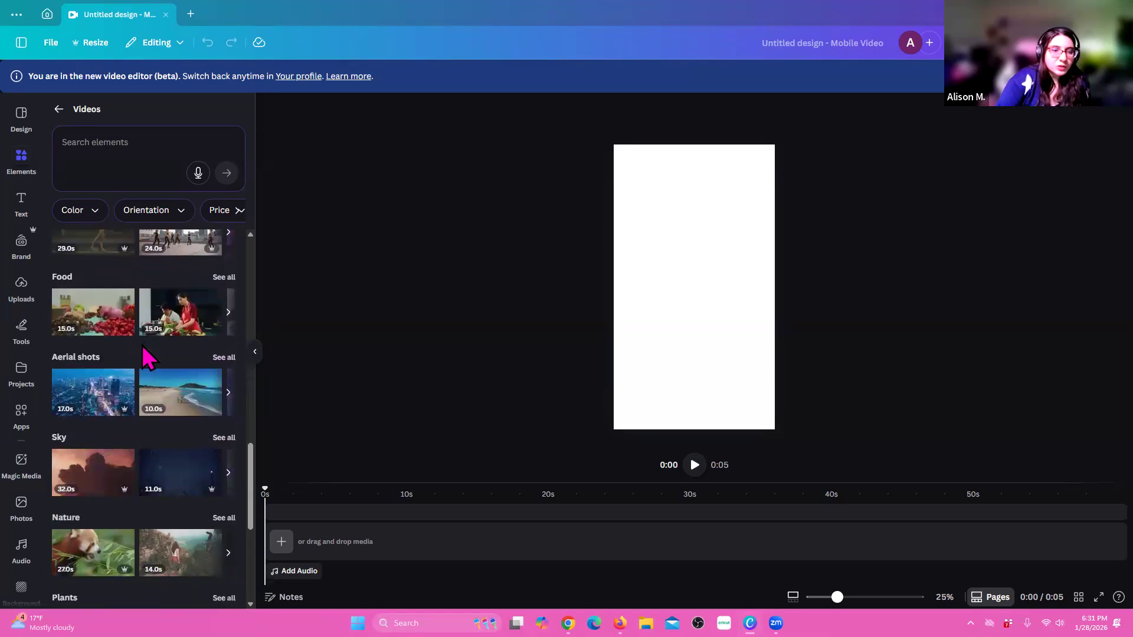
scroll(142, 347, down, 2)
scroll(143, 348, down, 1)
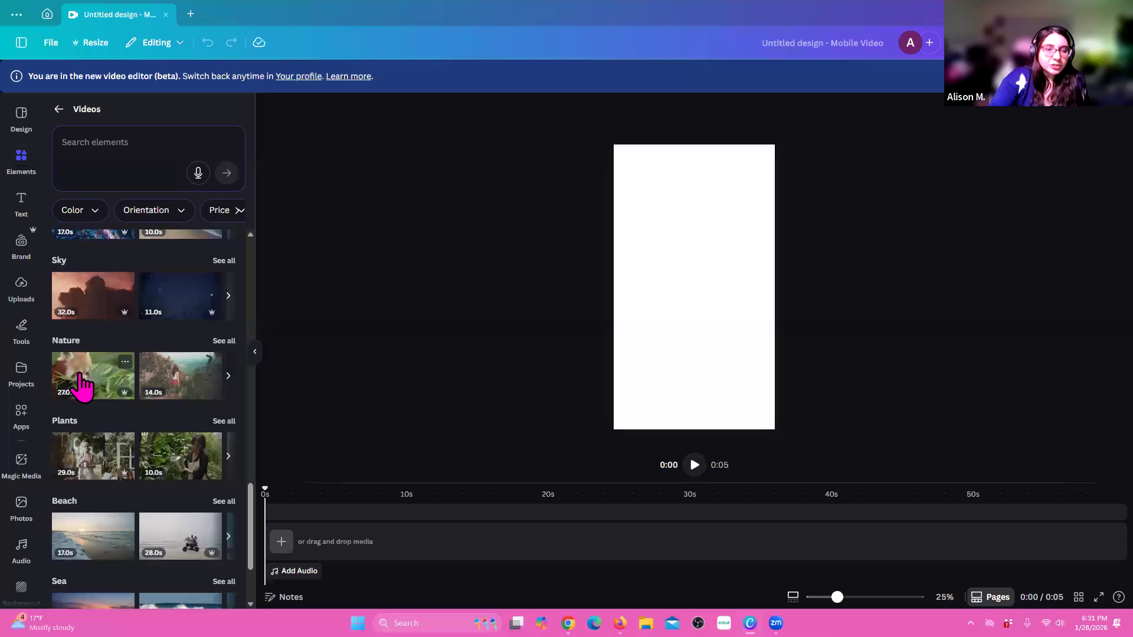
drag(91, 381, 311, 546)
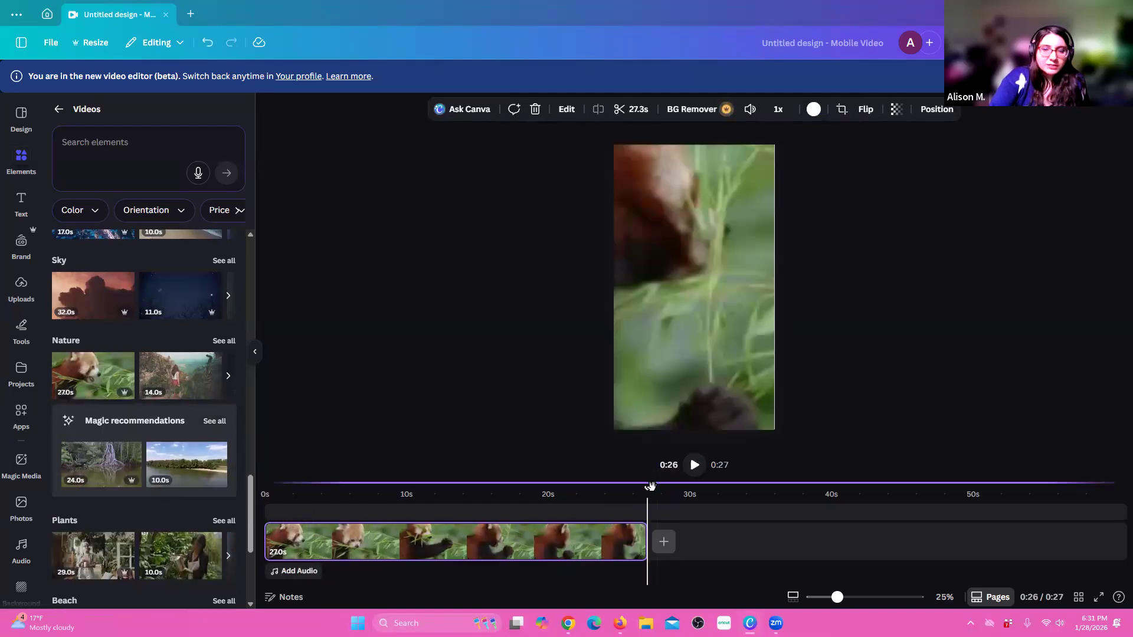
- Return the playhead to the start of the red panda clip and preview the video
drag(612, 487, 265, 487)
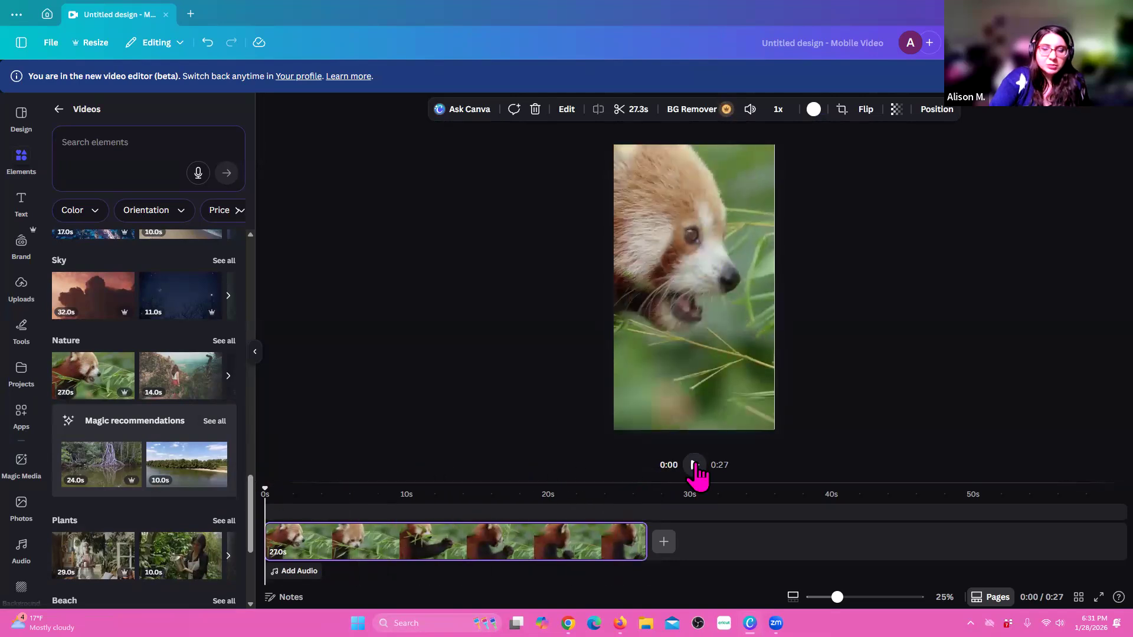
click(694, 465)
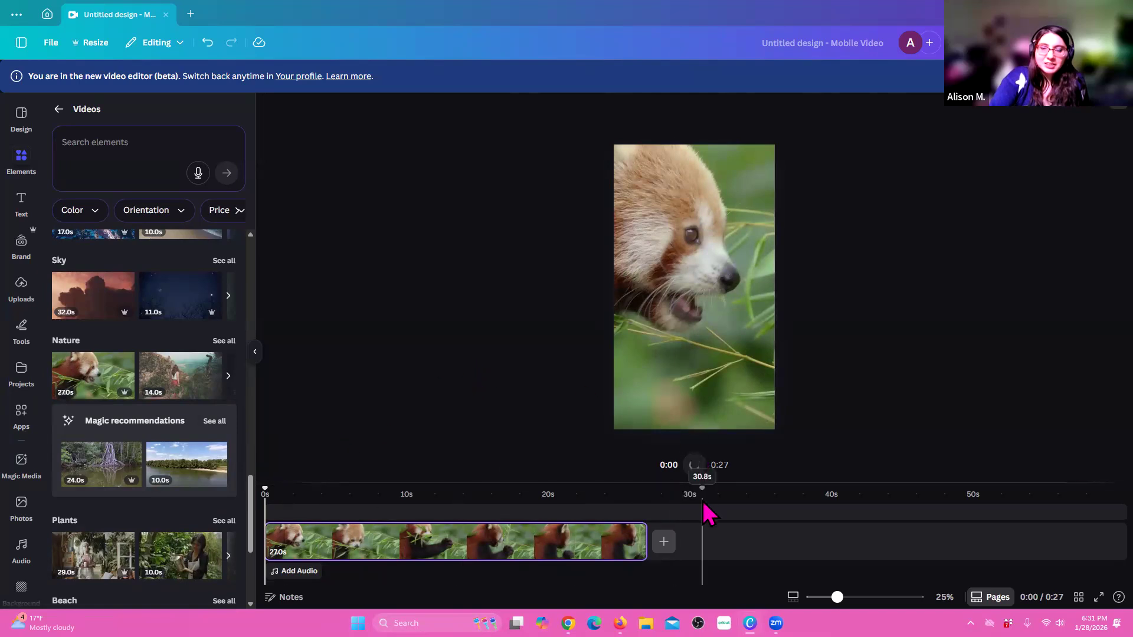
click(291, 460)
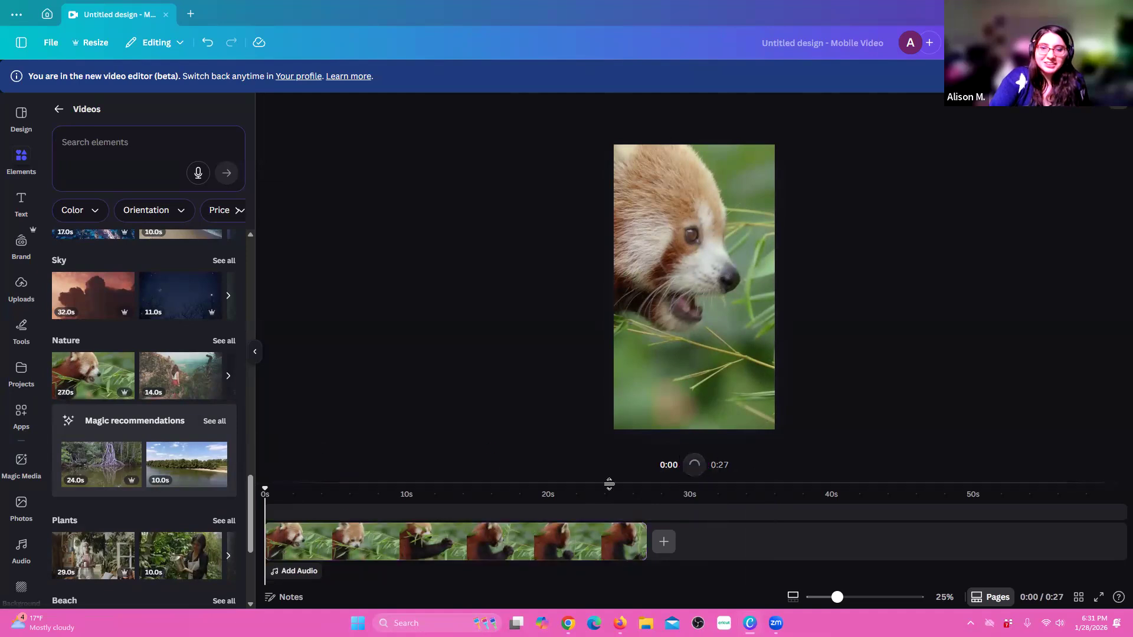
drag(278, 484, 289, 474)
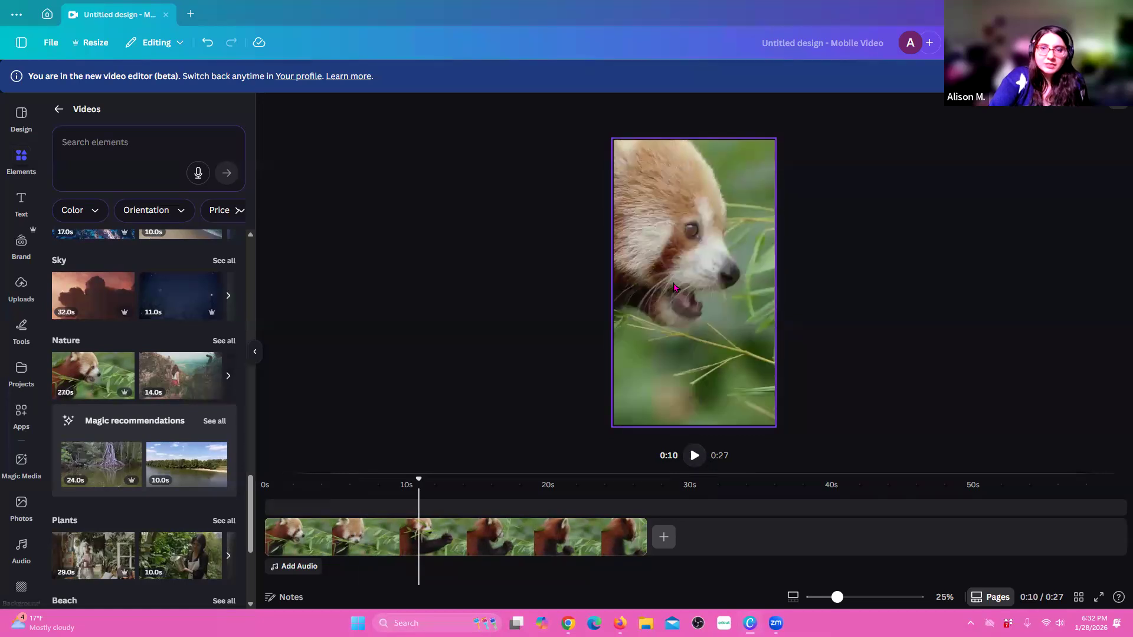
- Shift the red panda clip sideways within its crop frame so the animal's face sits fully inside the page
double_click(675, 287)
mouse_move(695, 281)
mouse_down()
mouse_move(731, 283)
mouse_move(701, 295)
mouse_up()
drag(707, 292, 711, 289)
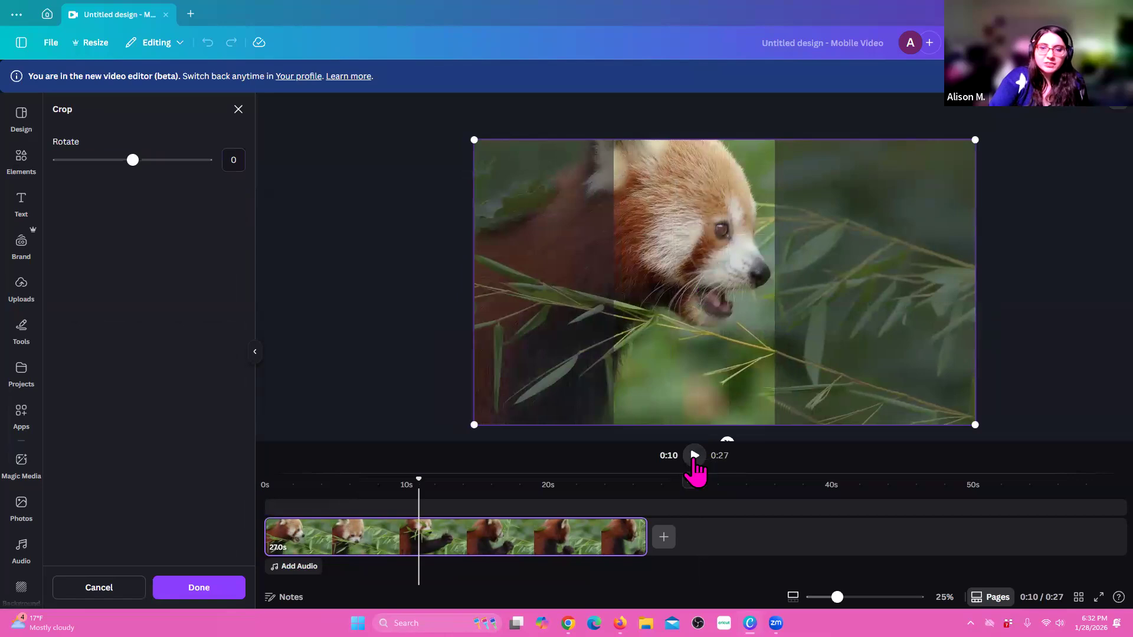
click(694, 460)
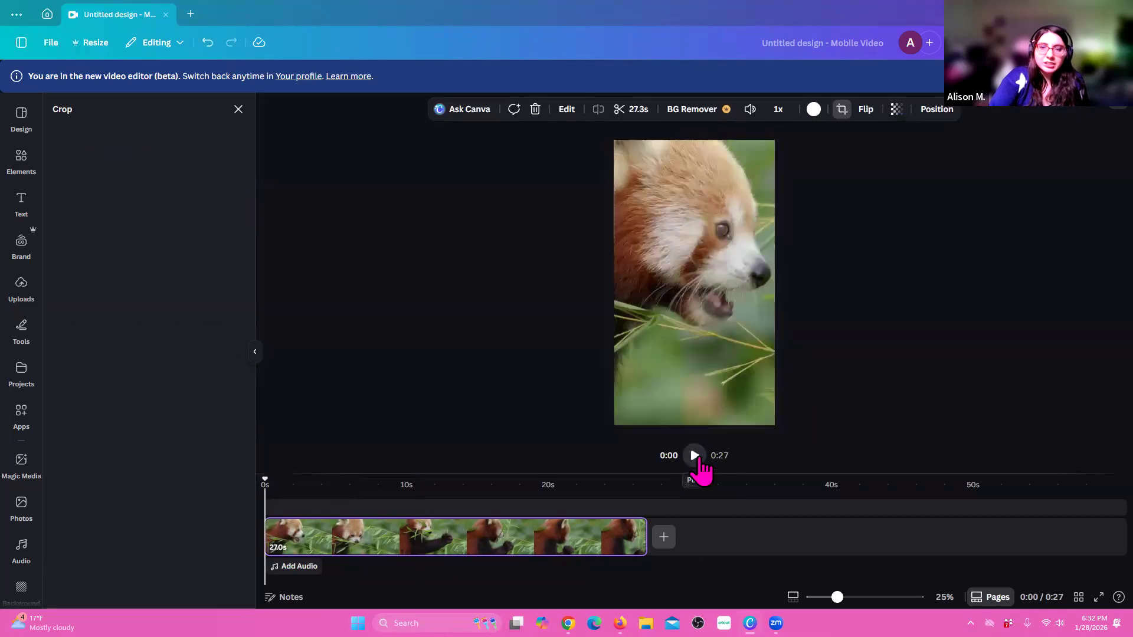
- Preview the first seconds of the repositioned red panda clip, then pause playback
click(700, 460)
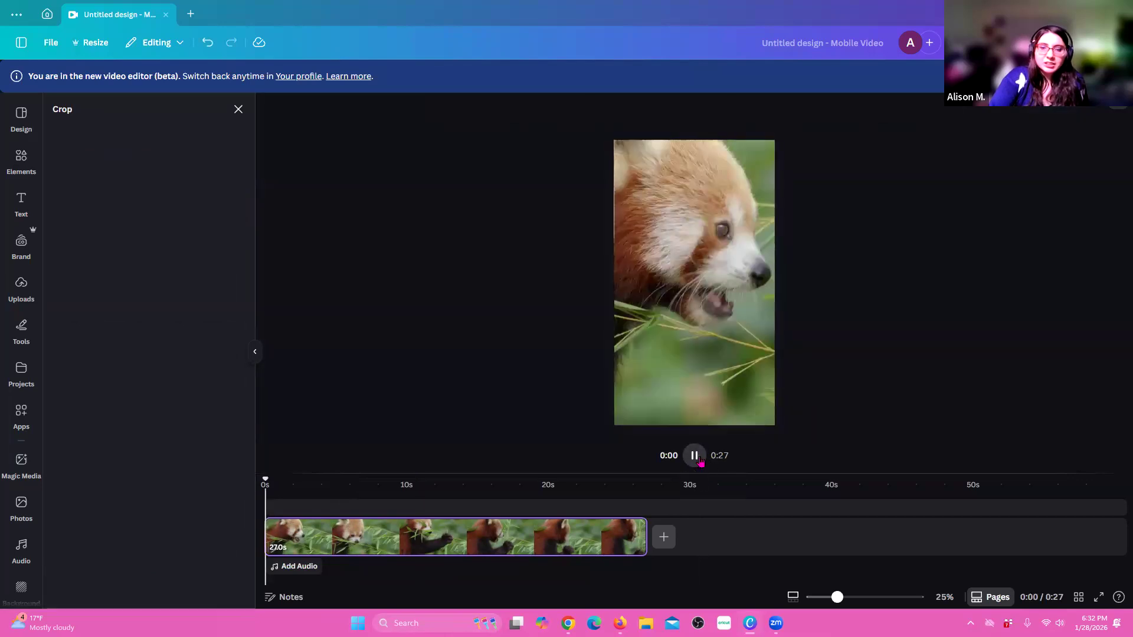
click(291, 516)
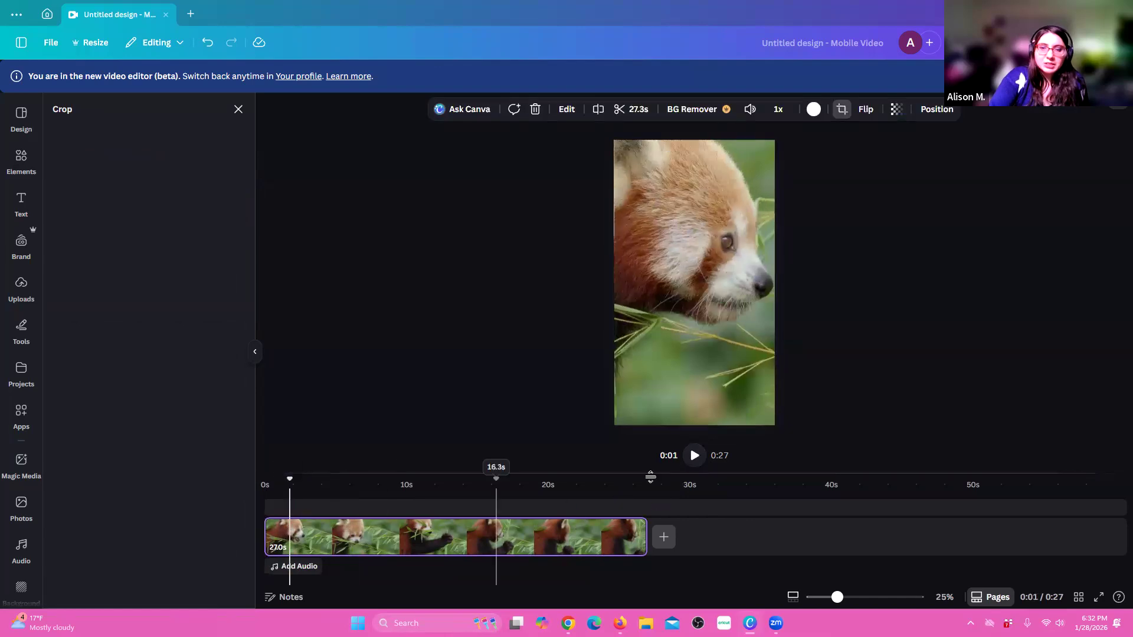
click(693, 456)
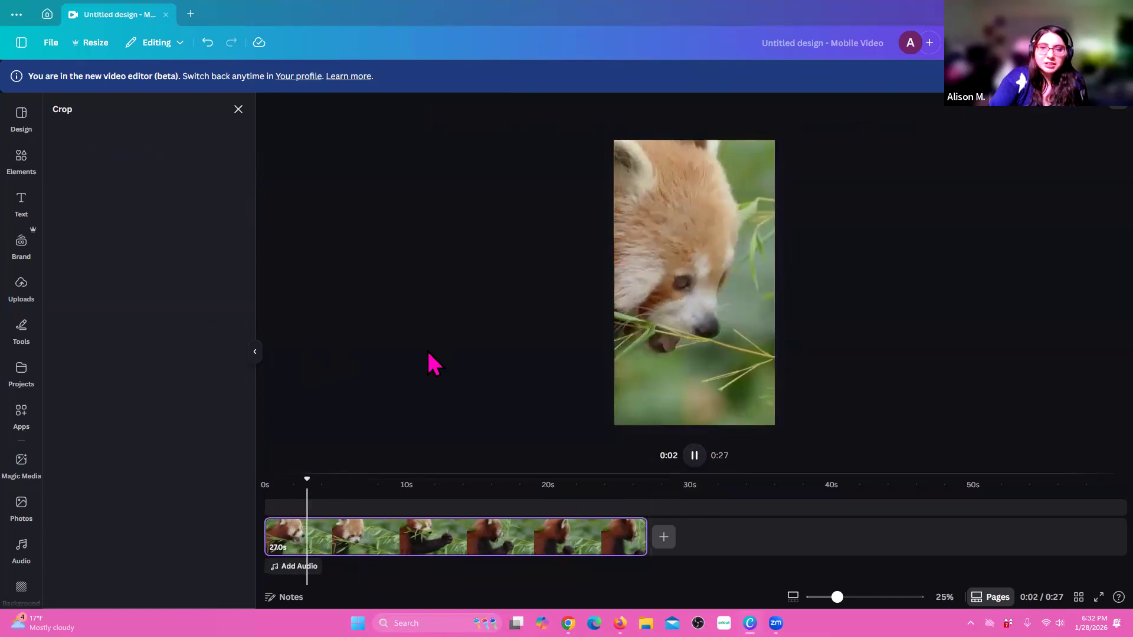
click(695, 457)
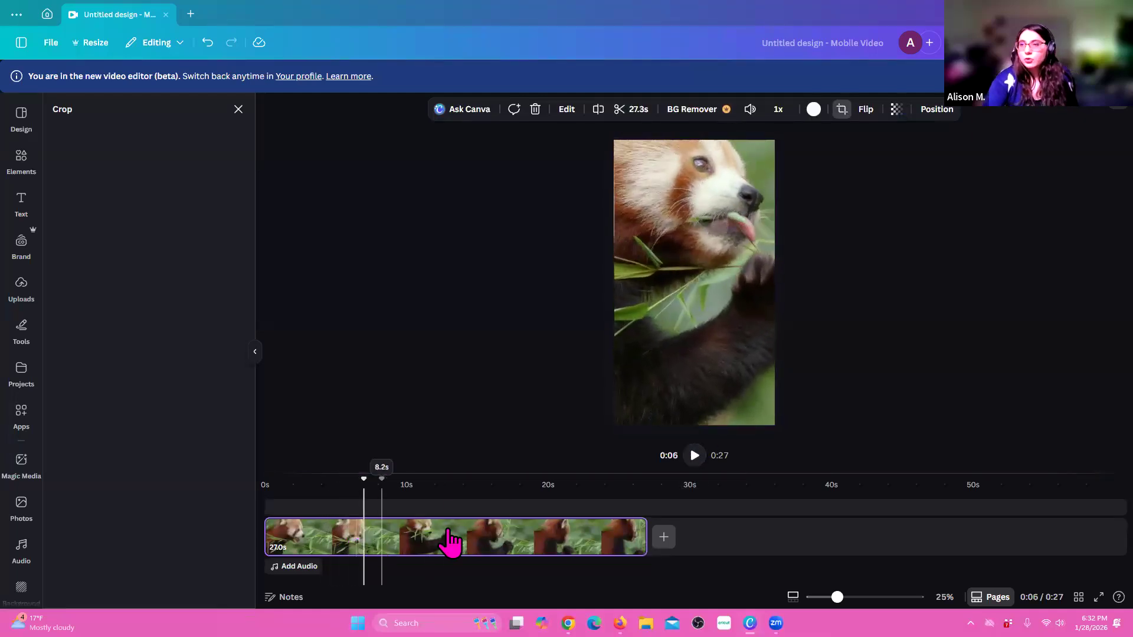
- Delete the red panda clip from the timeline
click(554, 540)
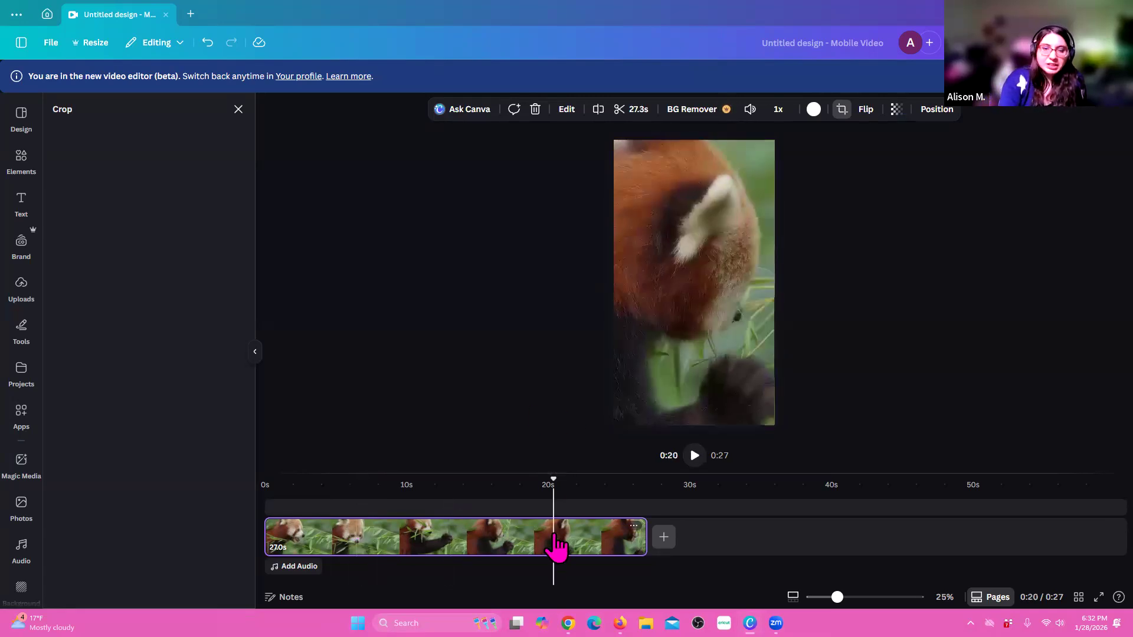
key(Delete)
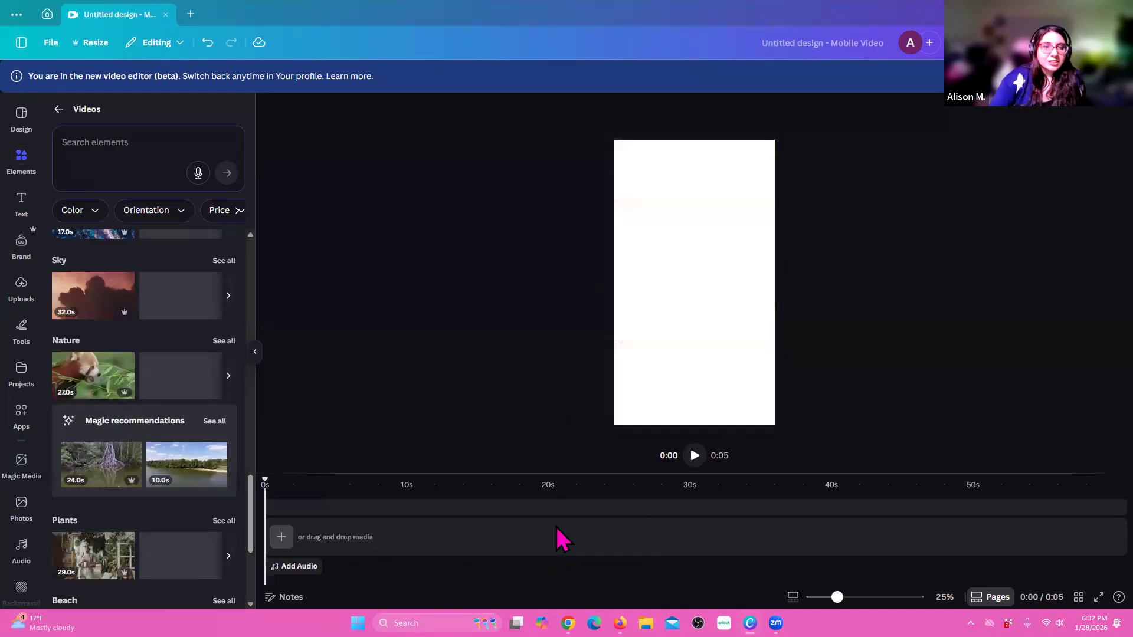
- Add the dancing robot from the Trending animations in the elements library to the blank page
click(59, 110)
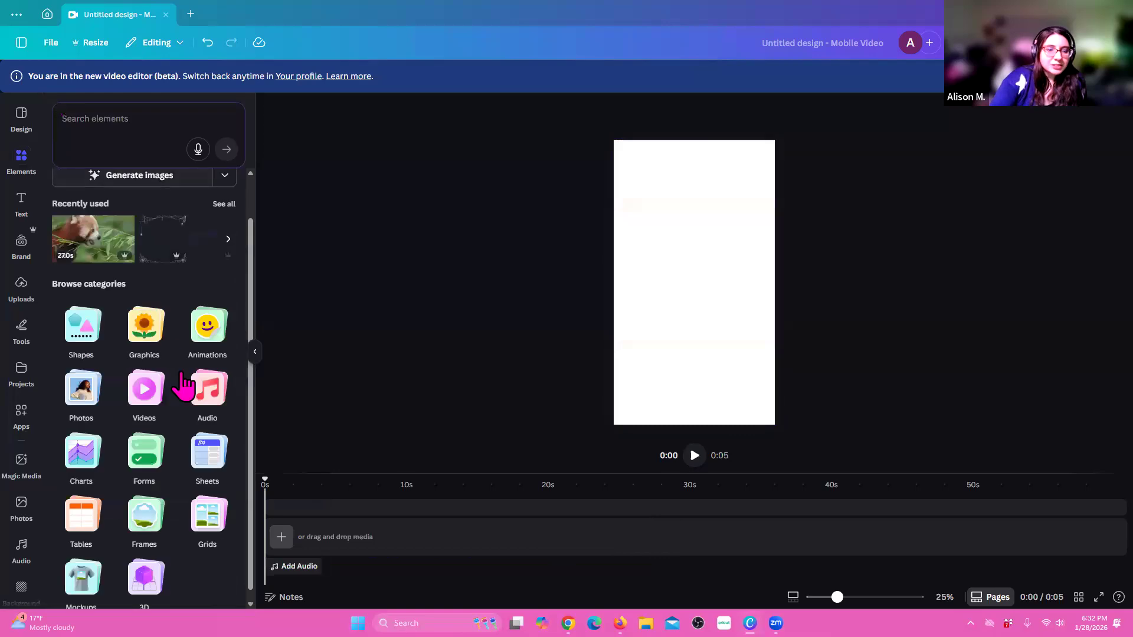
click(211, 336)
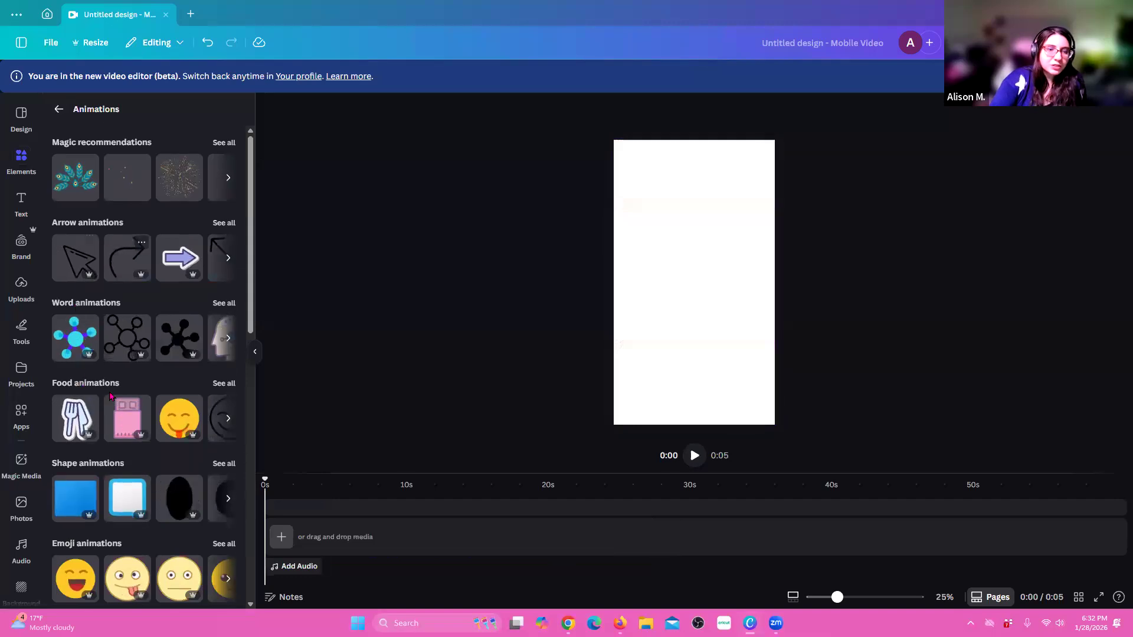
scroll(151, 330, down, 4)
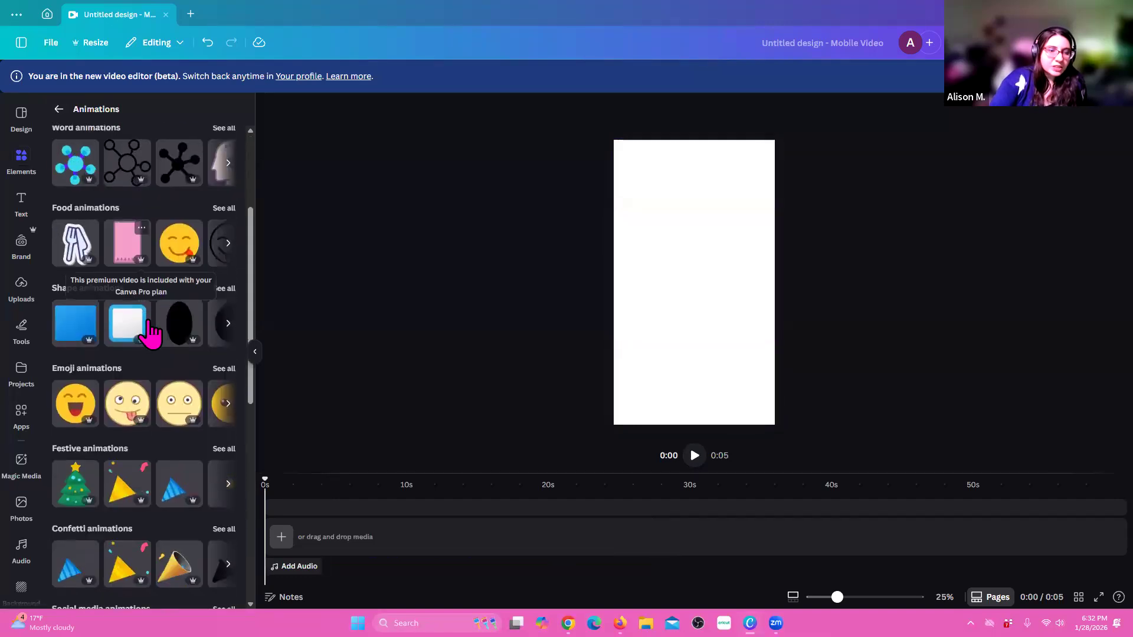
scroll(151, 332, down, 4)
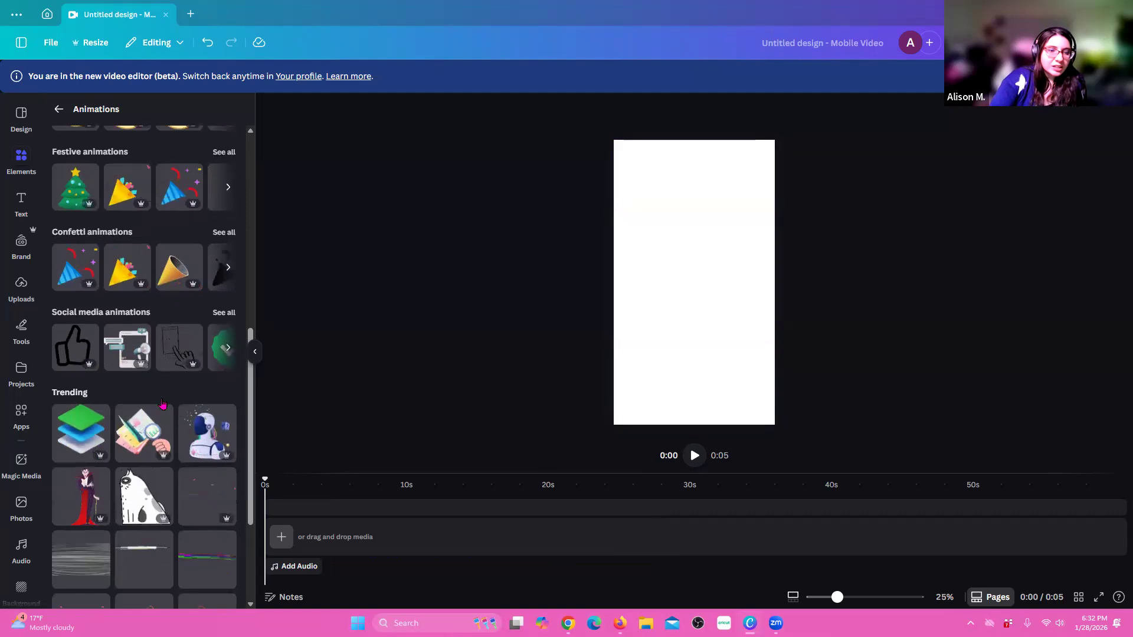
scroll(163, 403, down, 2)
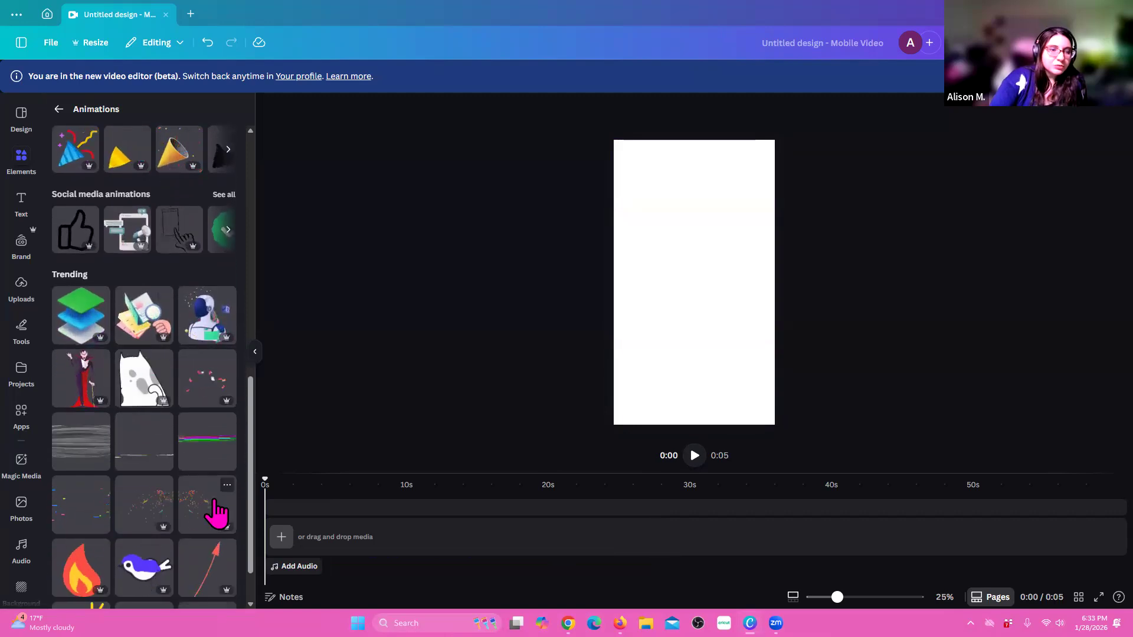
scroll(218, 514, down, 1)
scroll(217, 514, down, 4)
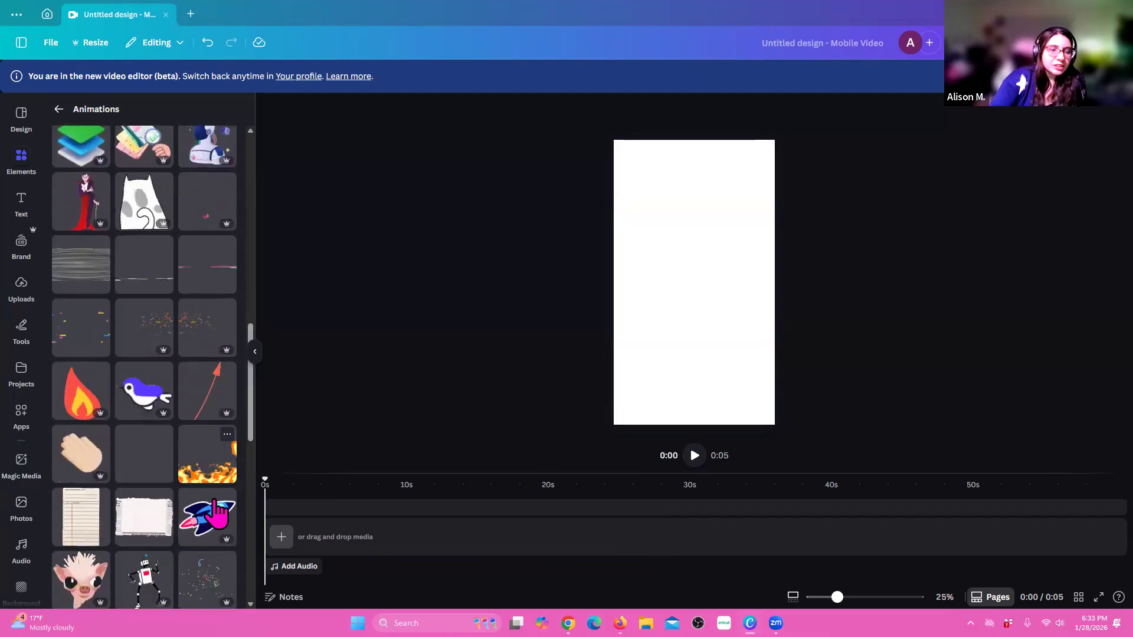
scroll(215, 504, down, 2)
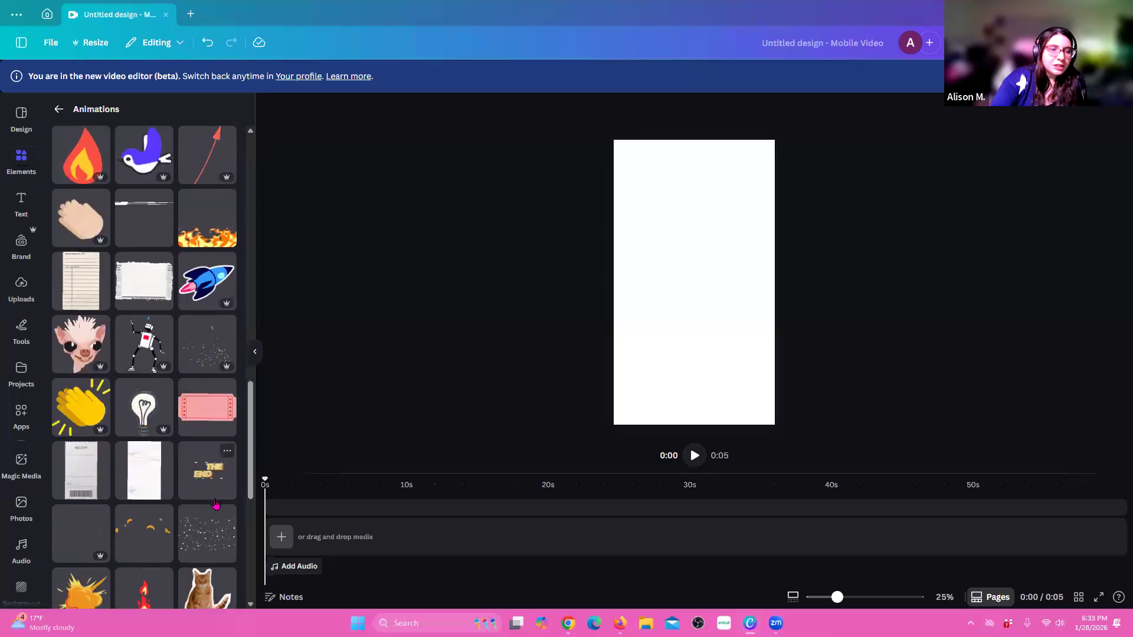
click(151, 360)
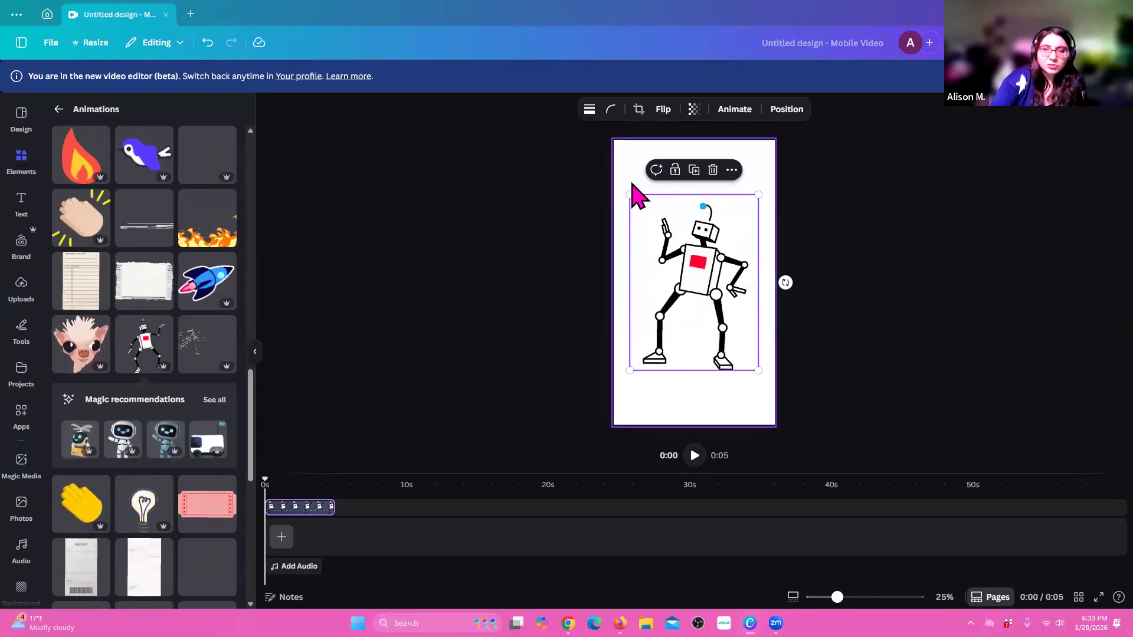
- Add a text box to the page reading "Come learn A.I. with me!"
click(21, 204)
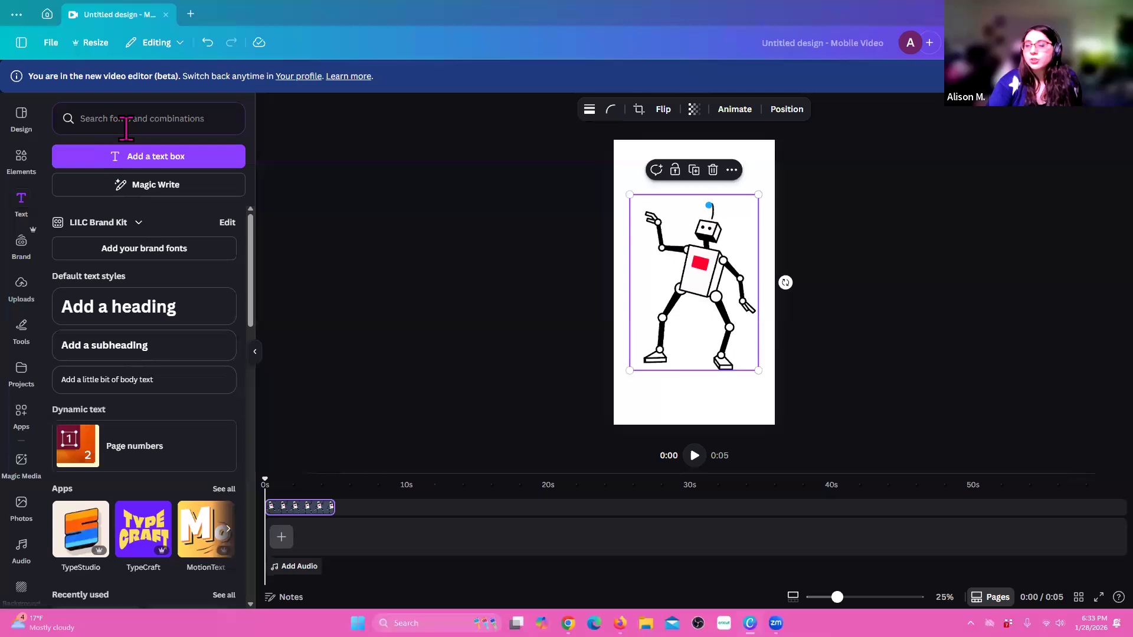
click(124, 155)
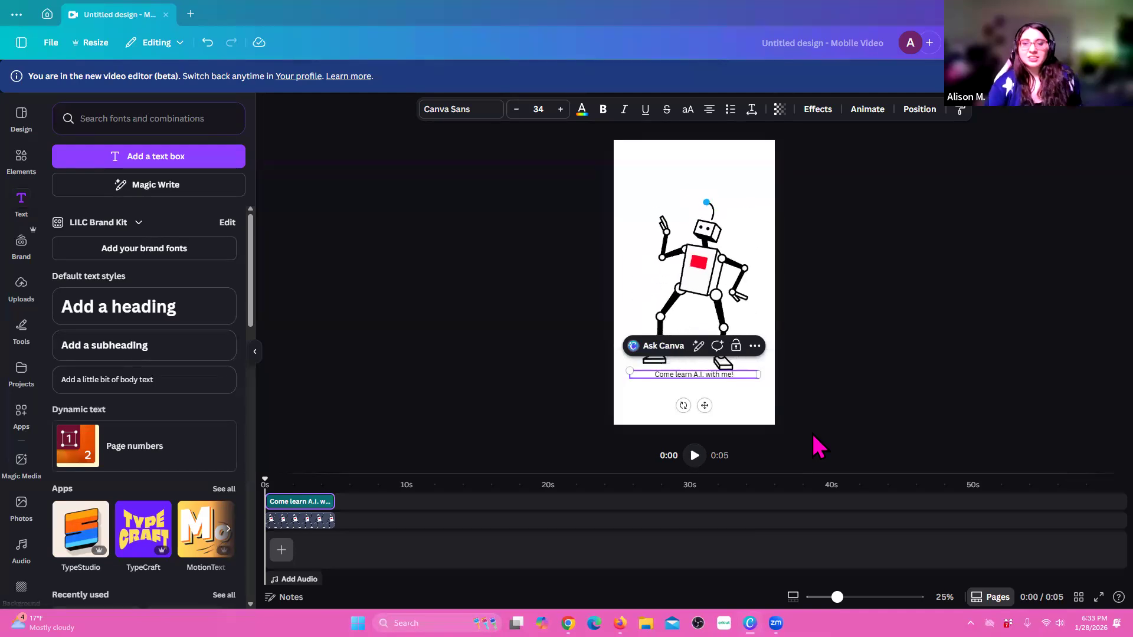
- Move the caption below the robot's feet, enlarge its text to size 44.1 and centre it on the page
drag(704, 407, 701, 431)
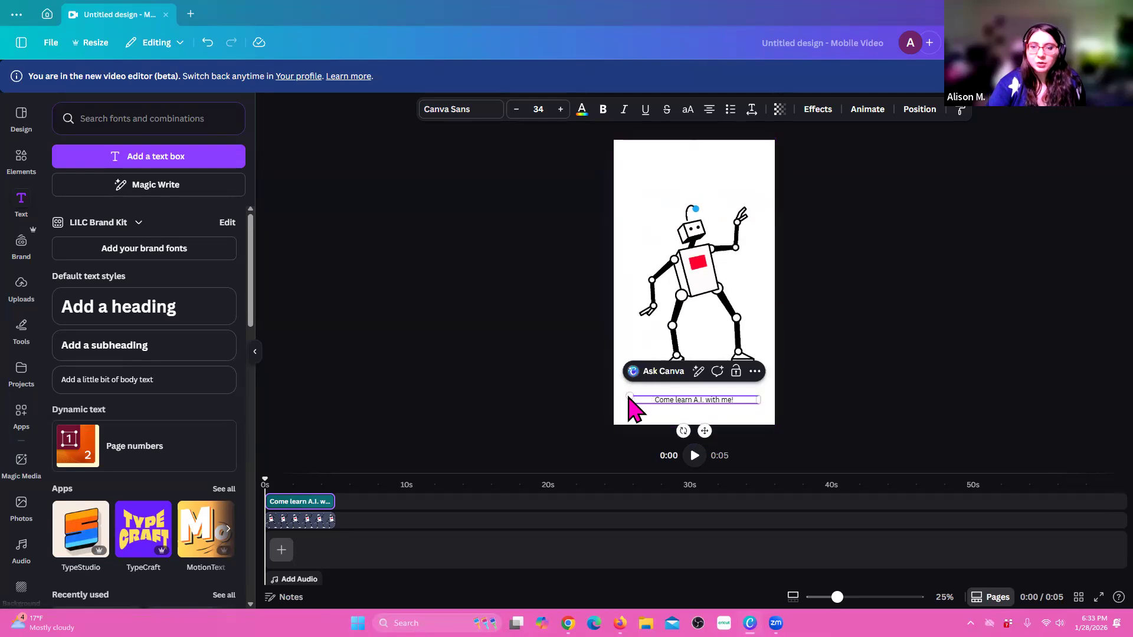
drag(621, 393, 592, 394)
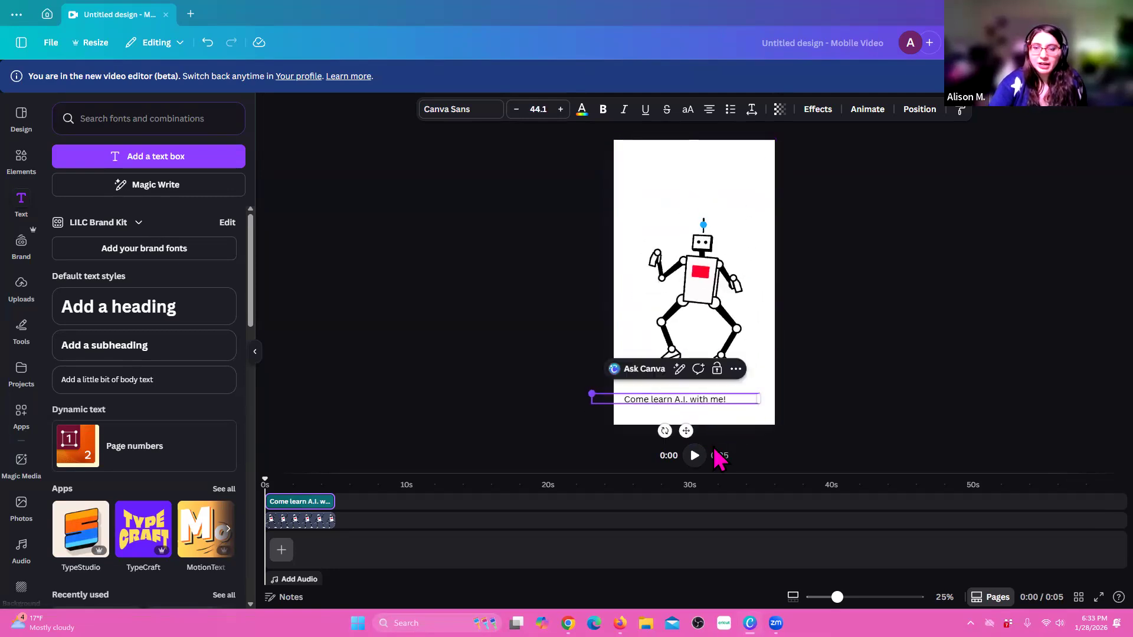
drag(686, 428, 704, 423)
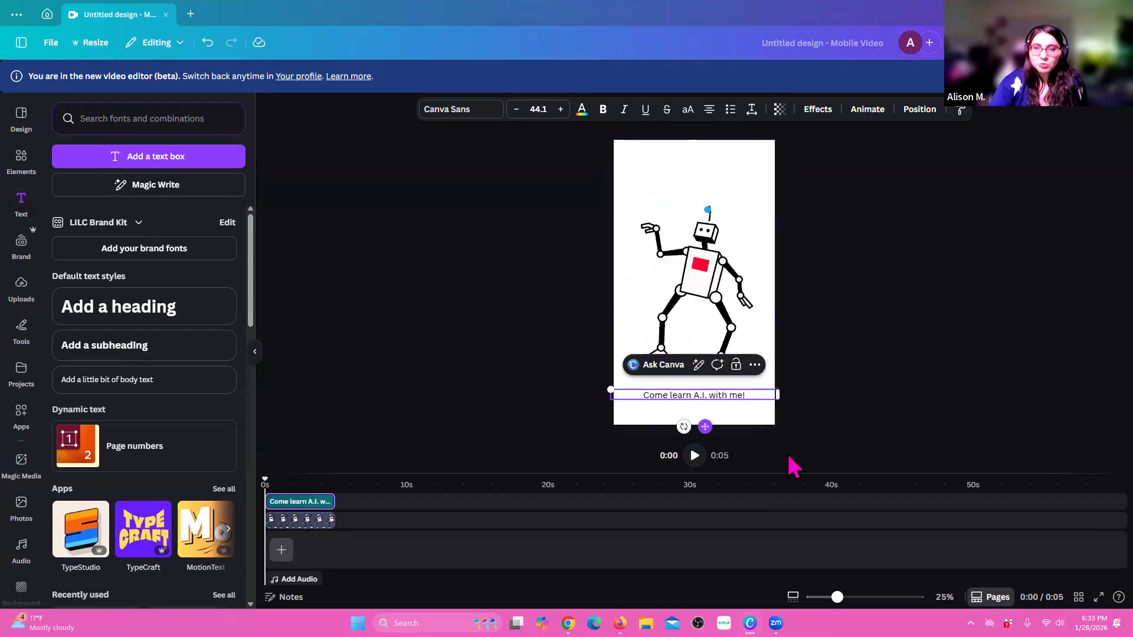
click(905, 321)
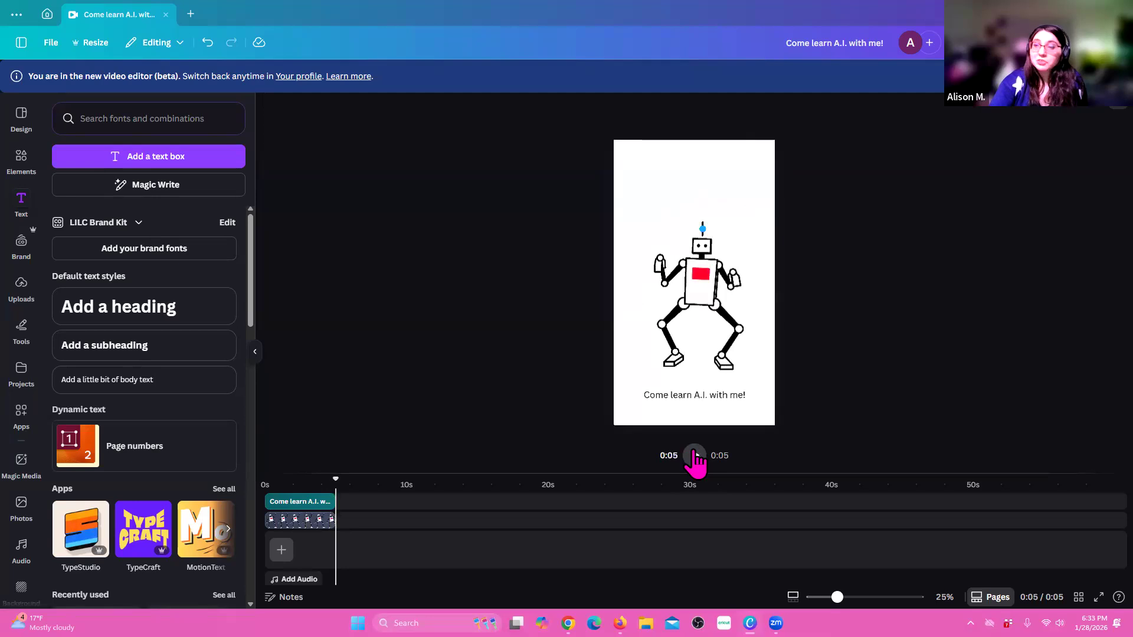
- Examine the robot and caption layers on the timeline by selecting each in turn
click(280, 522)
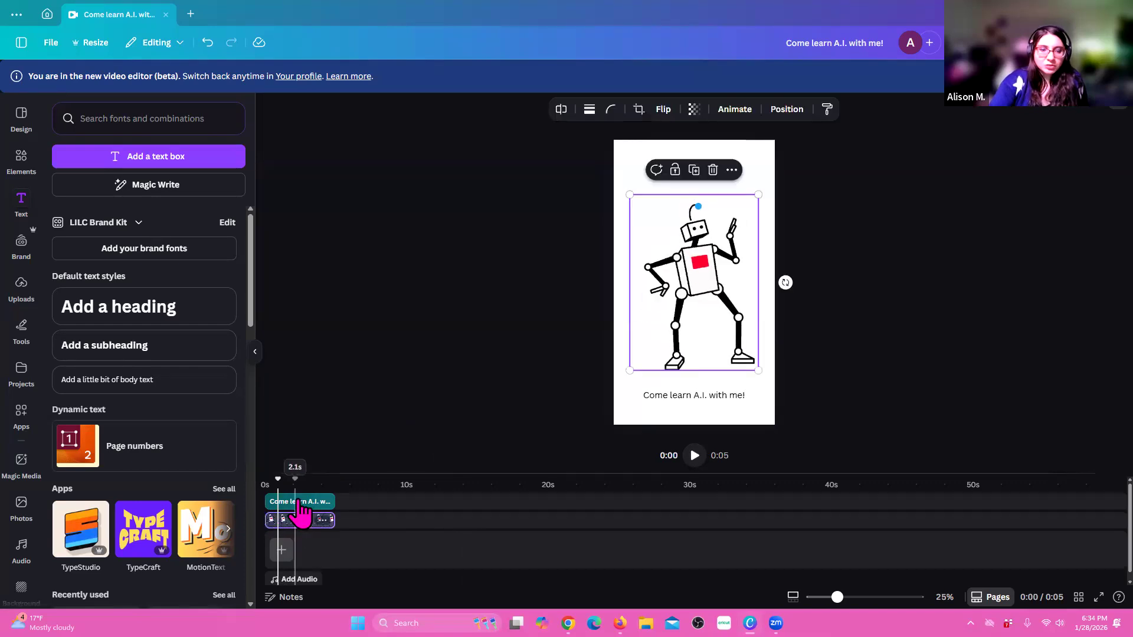
click(299, 501)
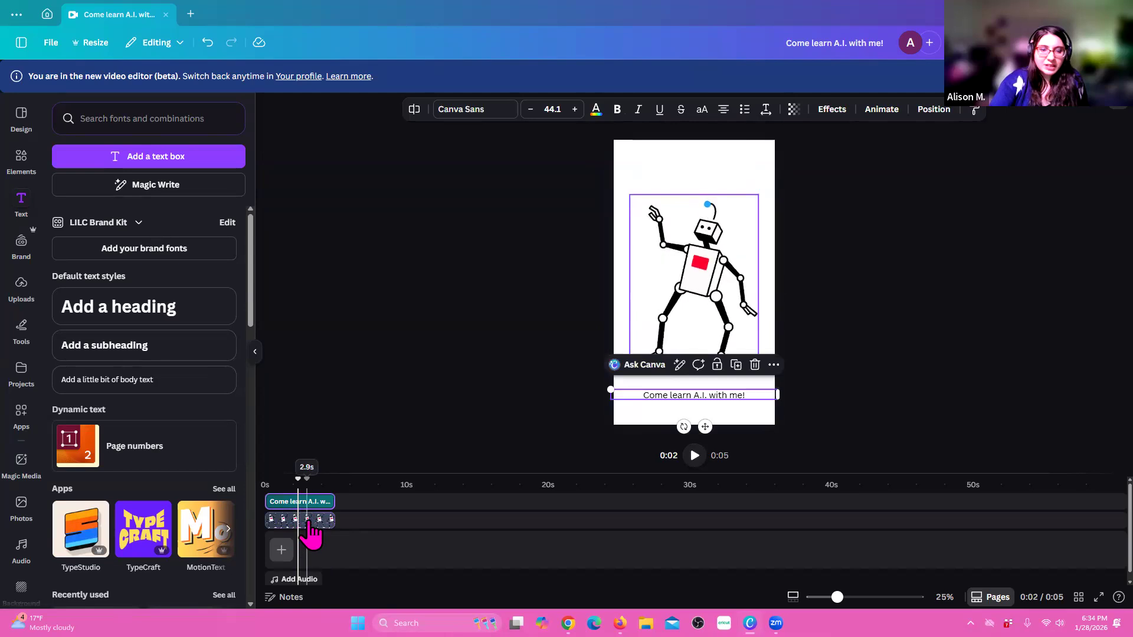
click(308, 522)
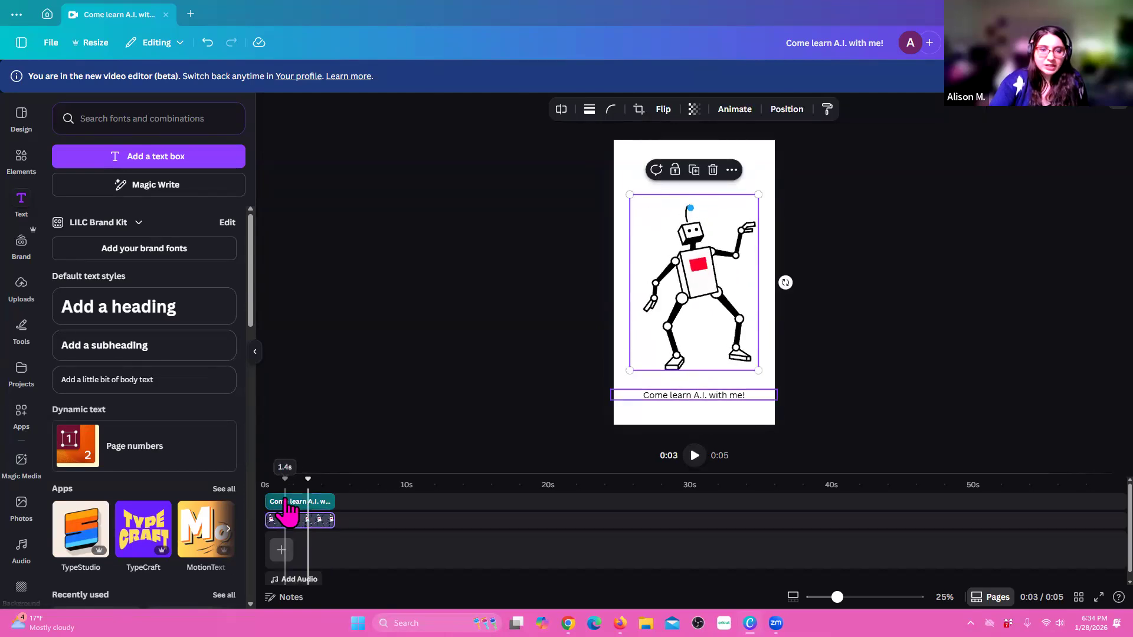
click(287, 502)
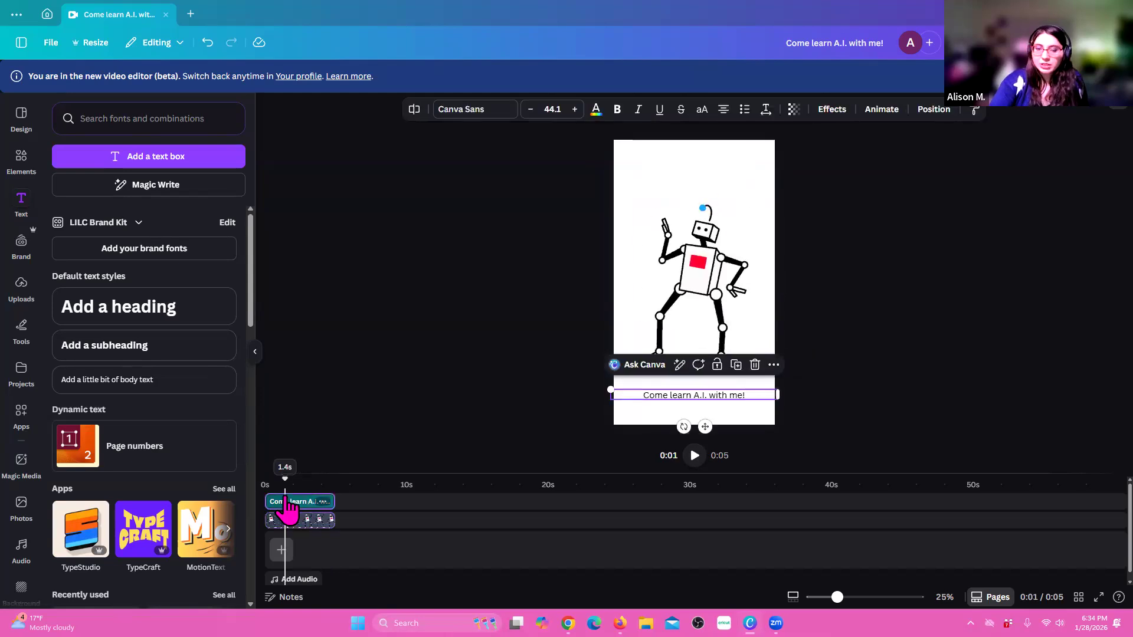
- Extend the robot animation on the timeline to about 20 seconds
click(297, 522)
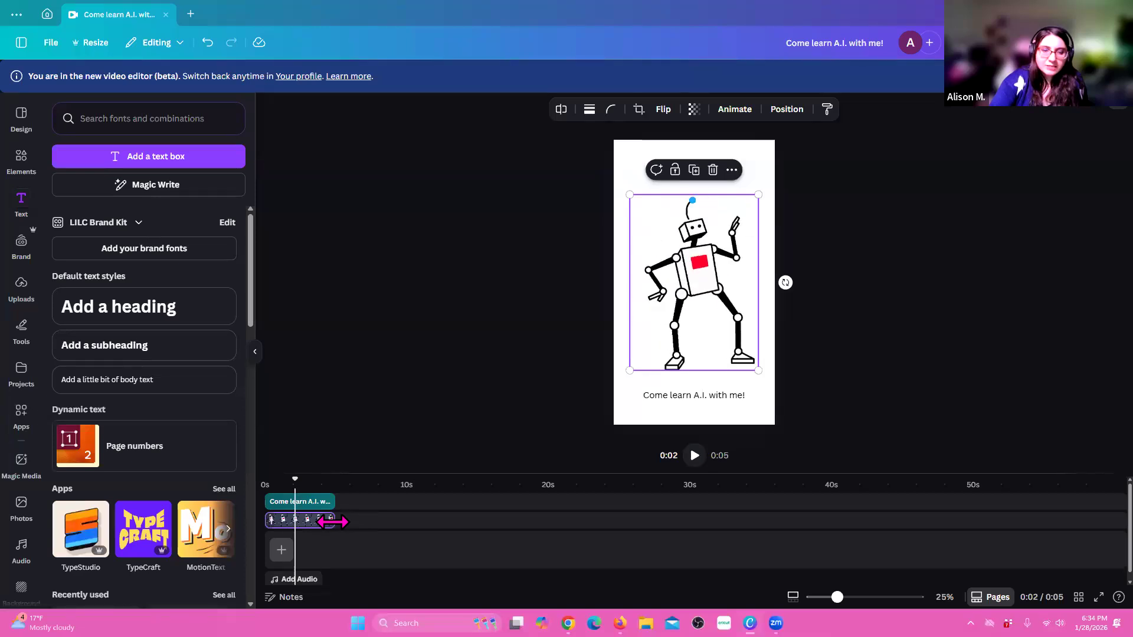
drag(337, 520, 560, 513)
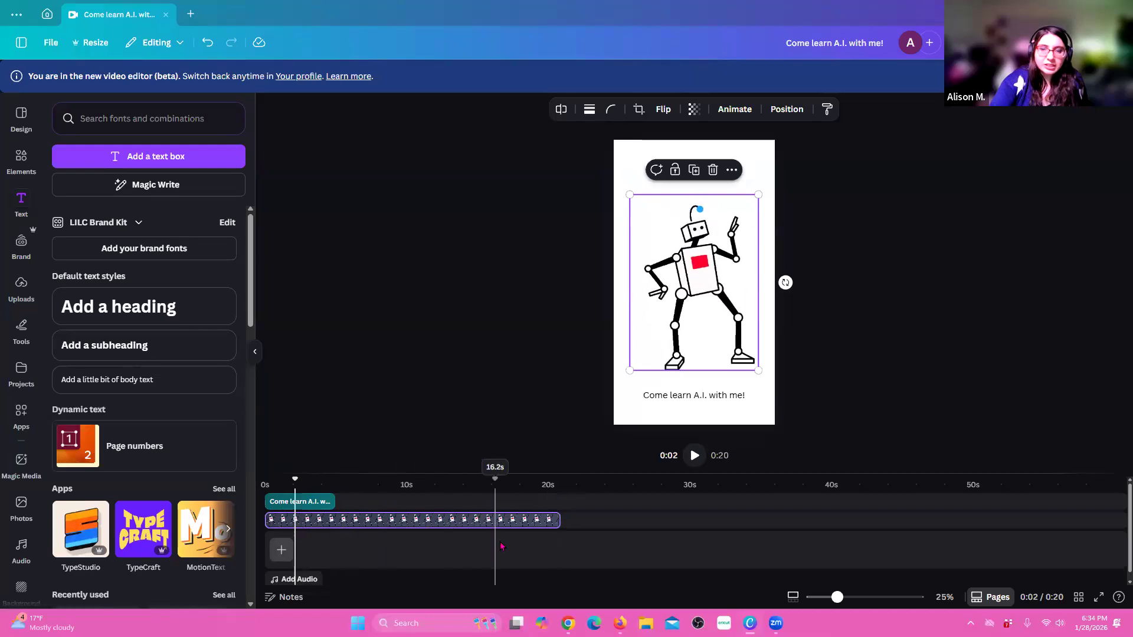
- Return the playhead to the start, preview the video past the end of the caption and pause at 0:08
drag(294, 480, 269, 485)
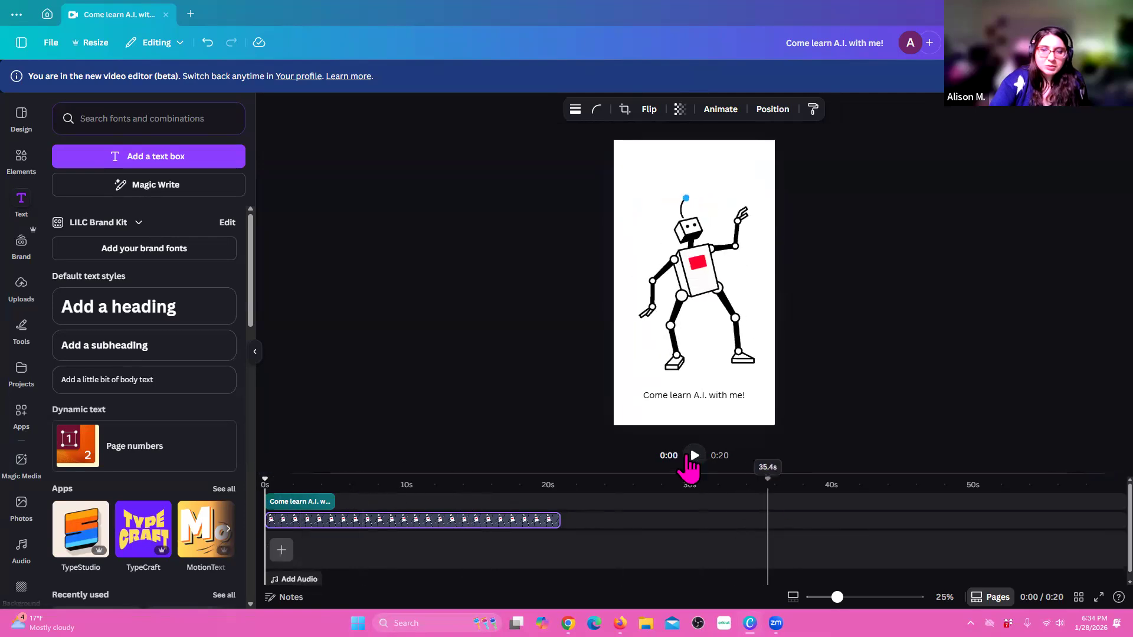
click(695, 456)
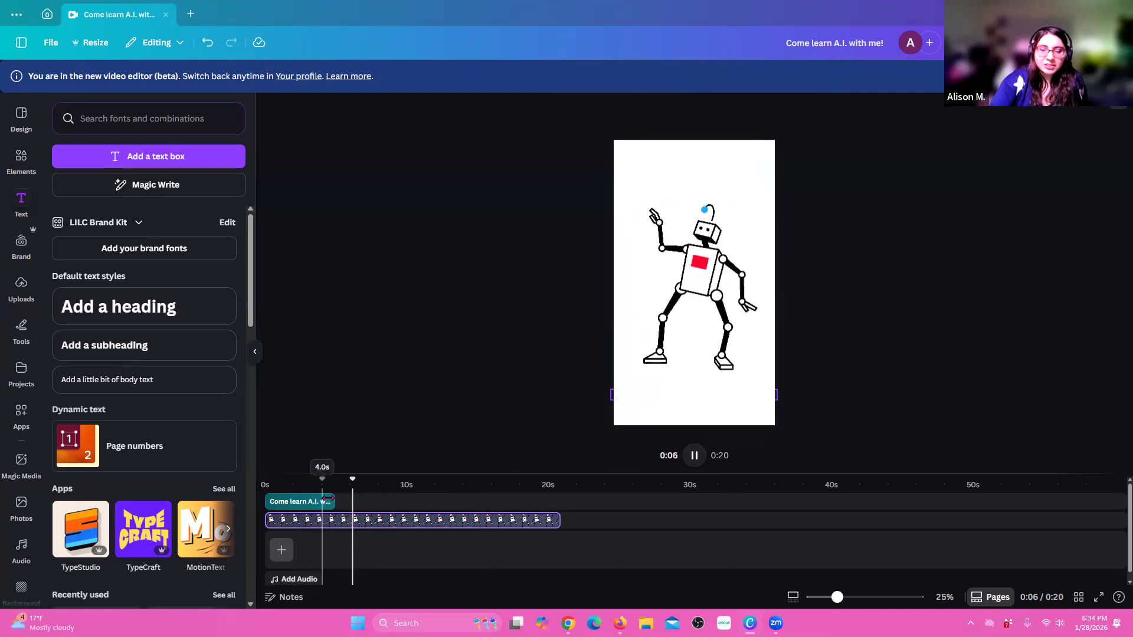
click(694, 456)
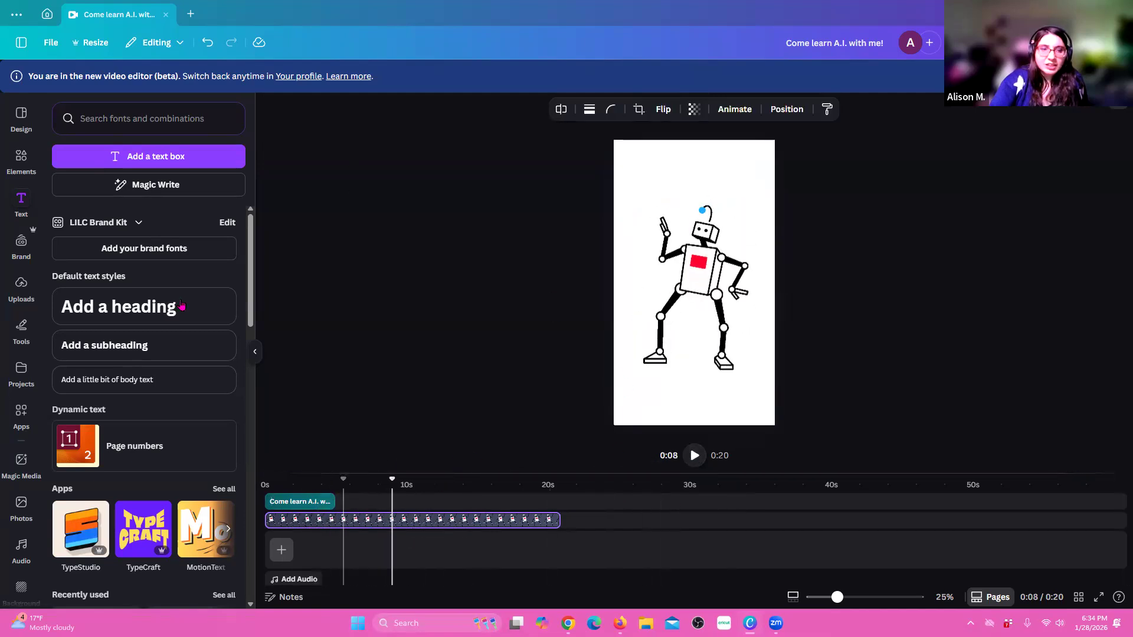
- Add a second text box at the 8-second mark and move it below the robot's feet
click(179, 171)
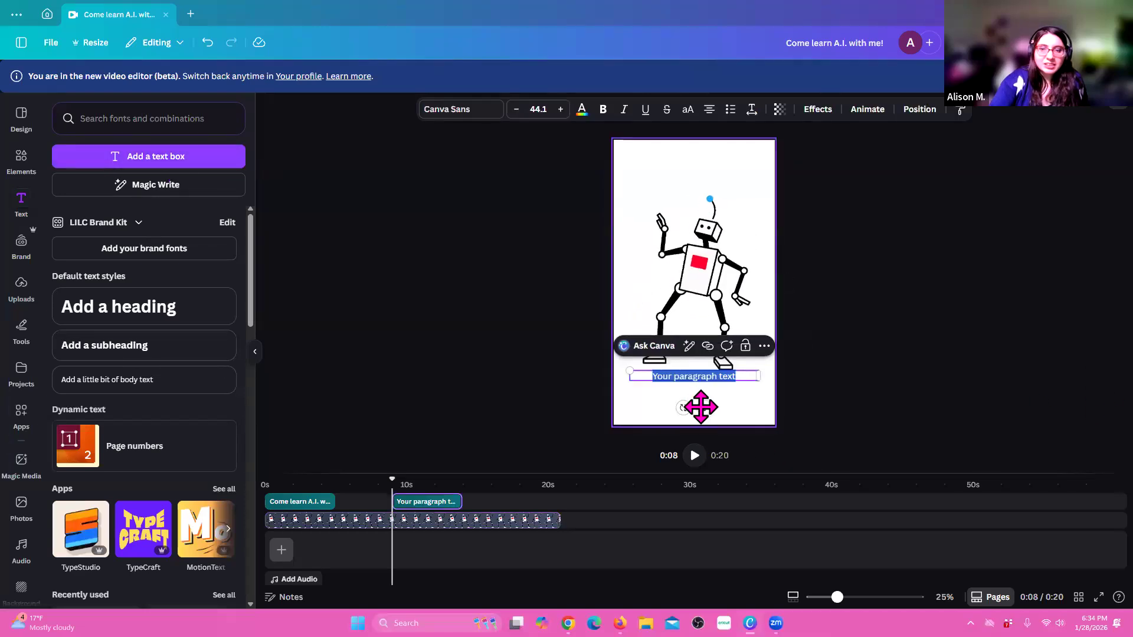
drag(701, 407, 704, 420)
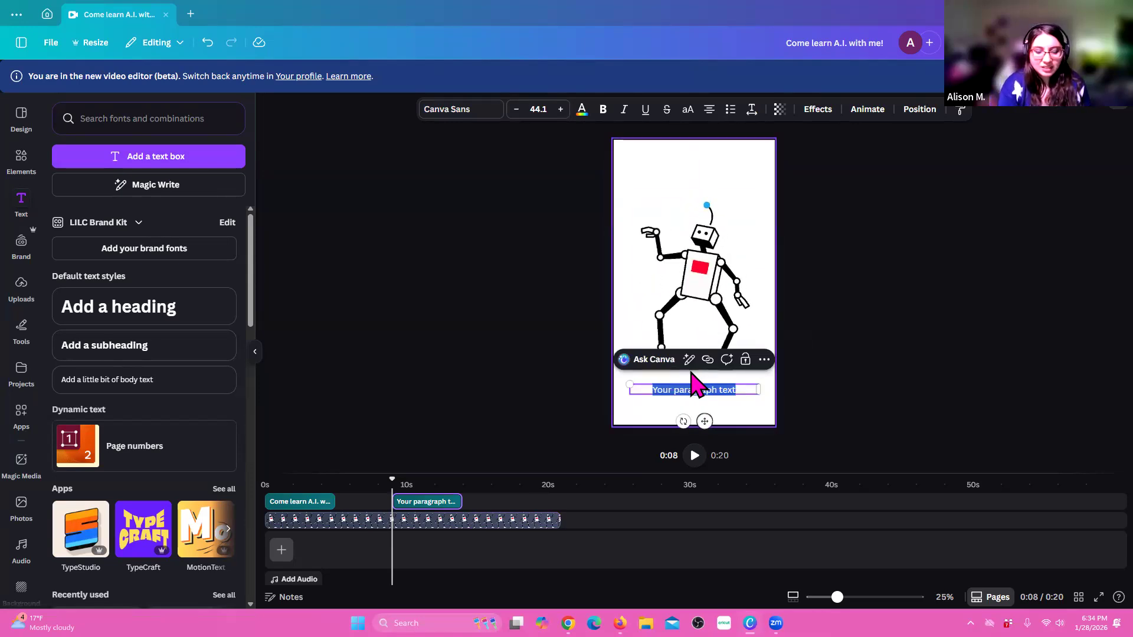
key(space)
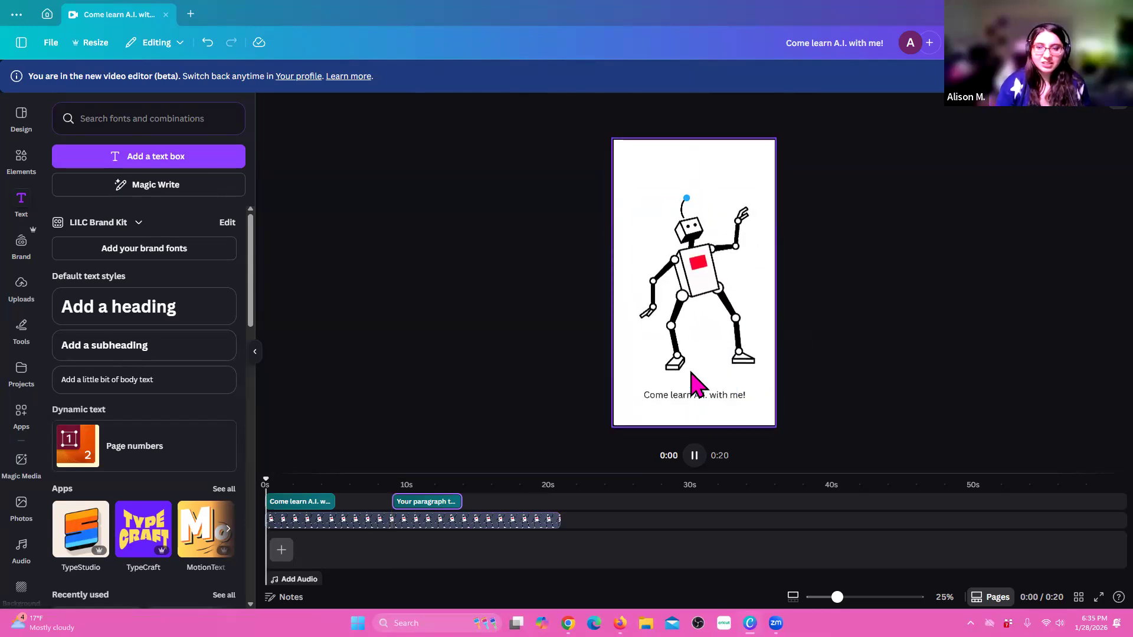
- Replace the second caption's placeholder text with "We won't dance (promise)!"
double_click(421, 502)
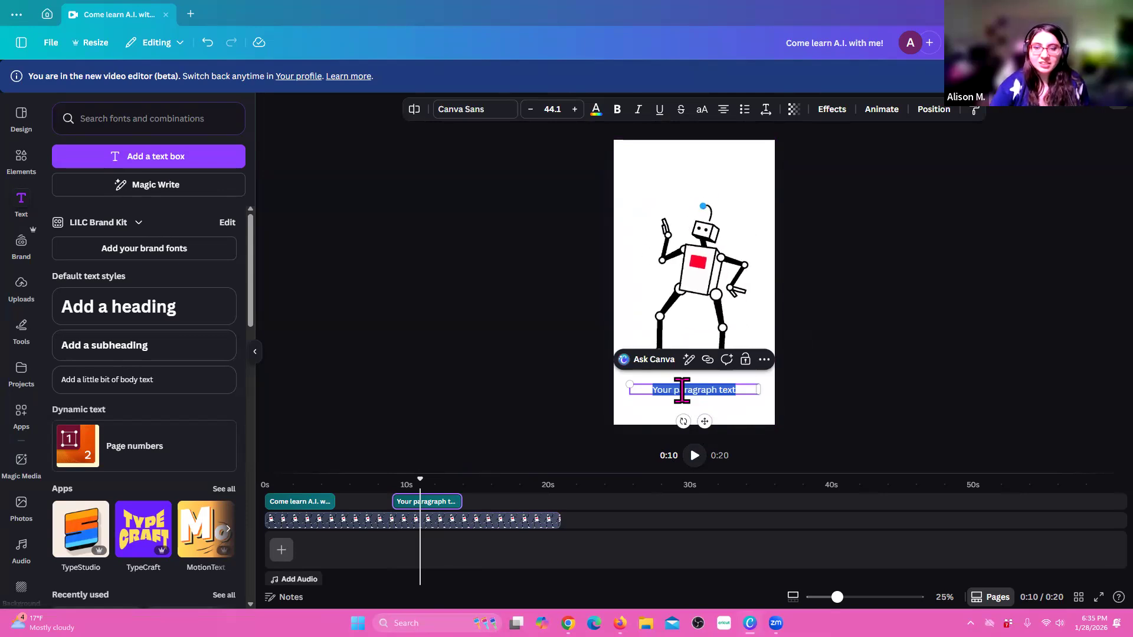
text(We)
text( wo)
text(n't)
text( dance ()
text(p)
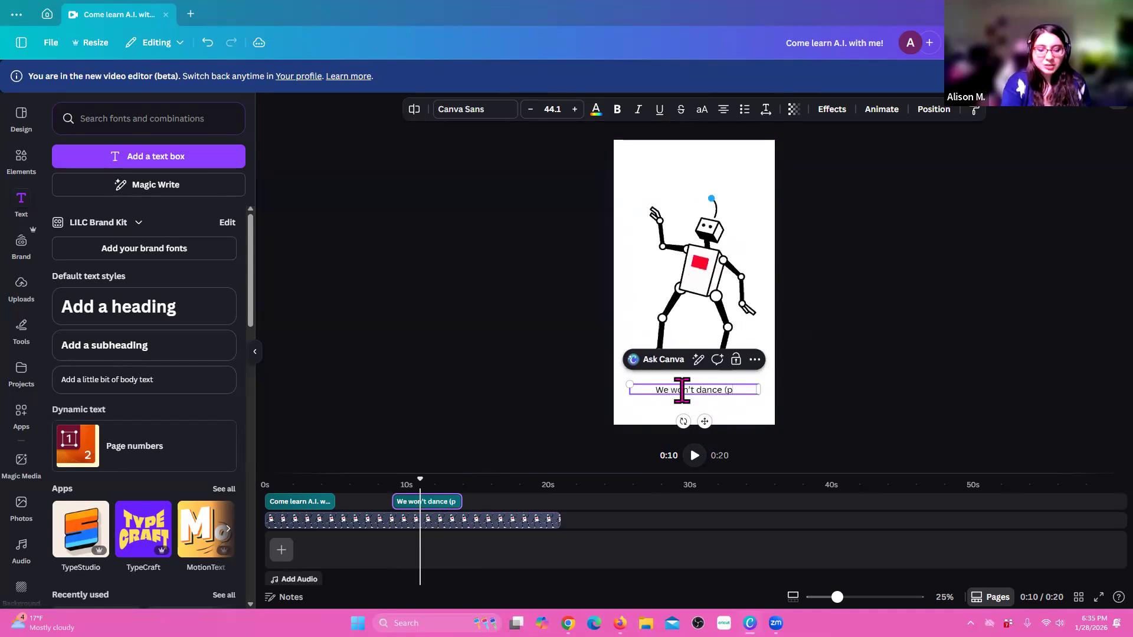
text(romise)!)
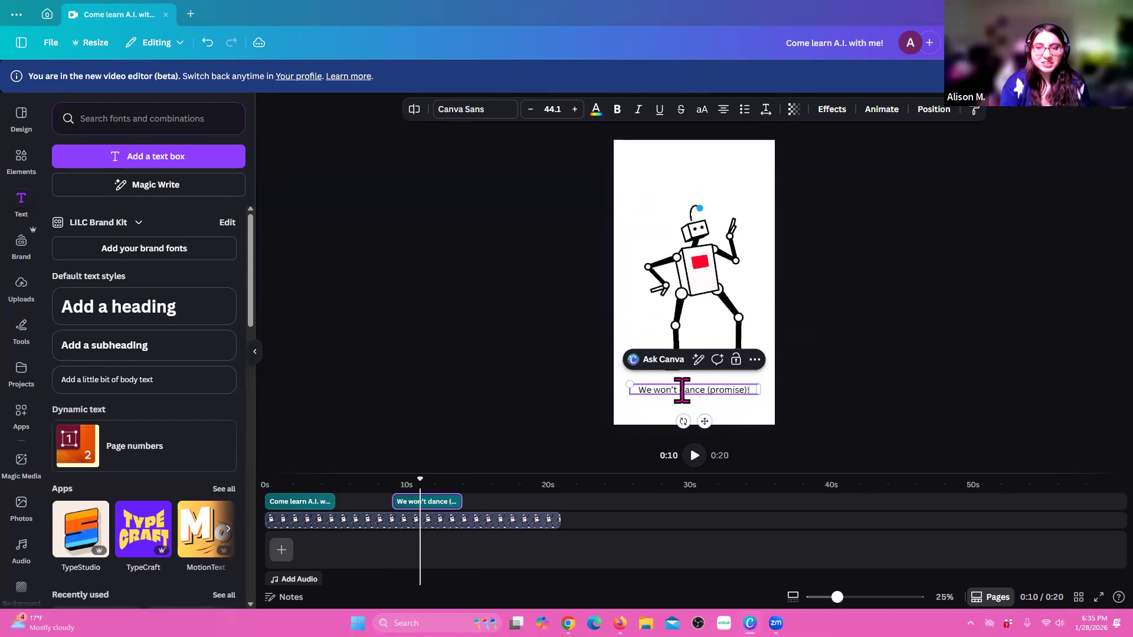
- Preview the video from the start through to the second caption and pause at 0:10
drag(421, 479, 264, 482)
click(695, 455)
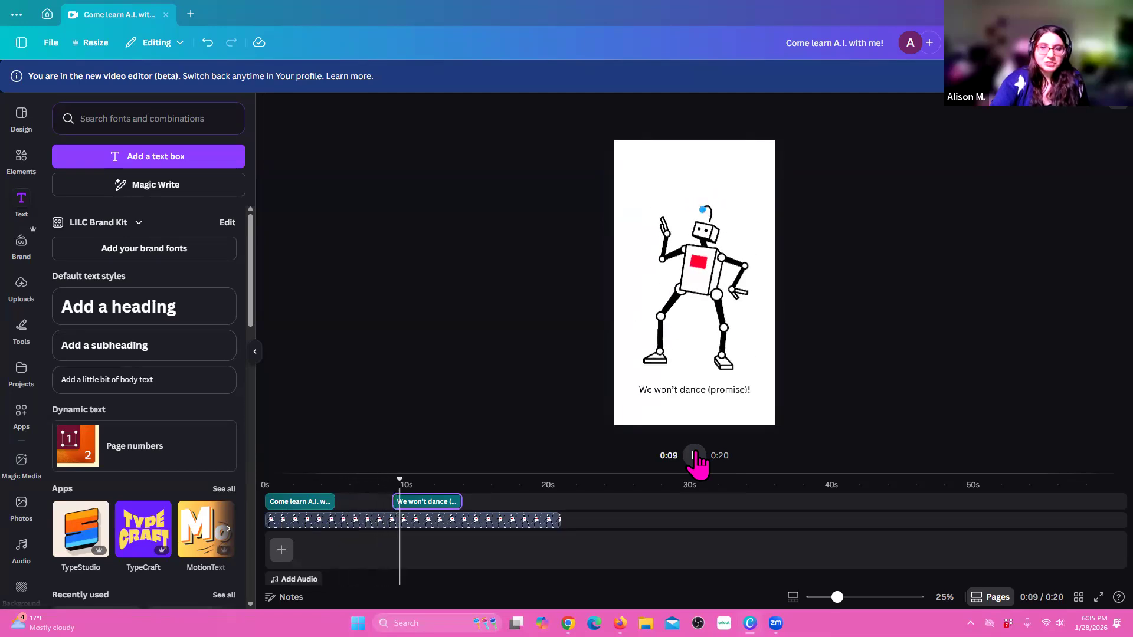
click(695, 457)
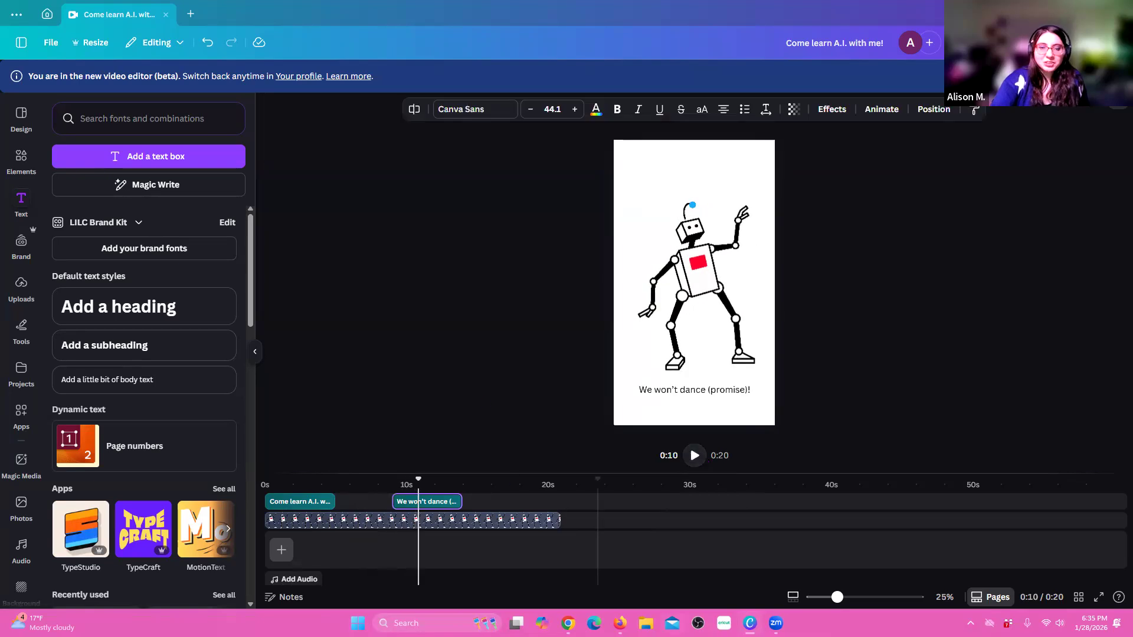
- Rearrange the two captions on the timeline so "Come learn A.I. with me!" starts at about 5 seconds and "We won't dance (promise)!" at about 13 seconds
click(295, 501)
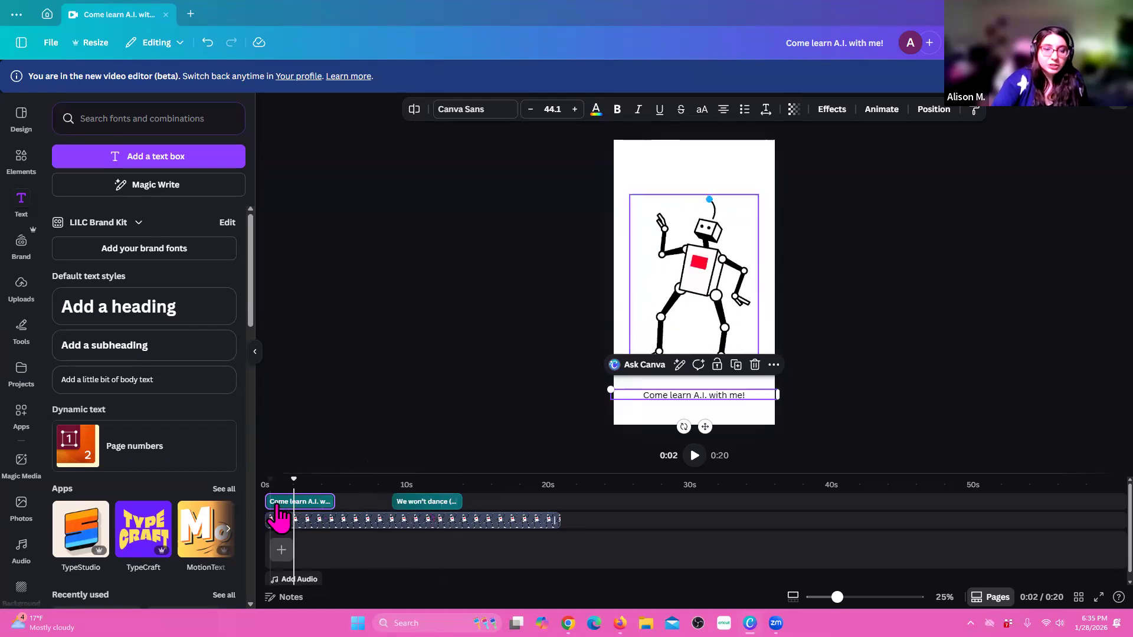
drag(312, 491, 504, 511)
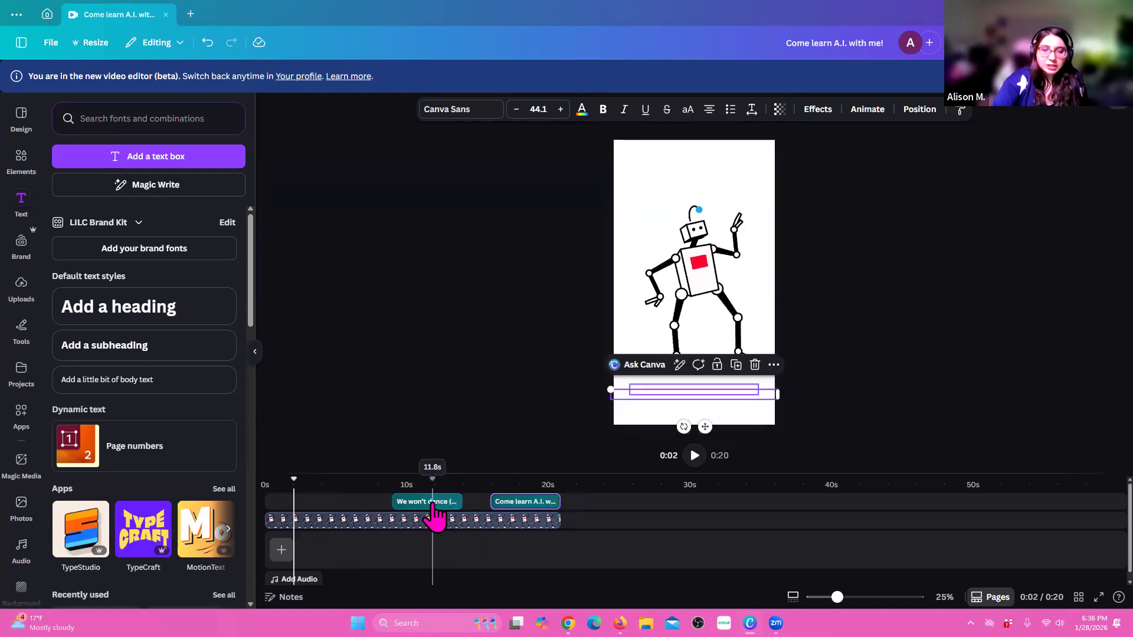
drag(435, 513, 311, 501)
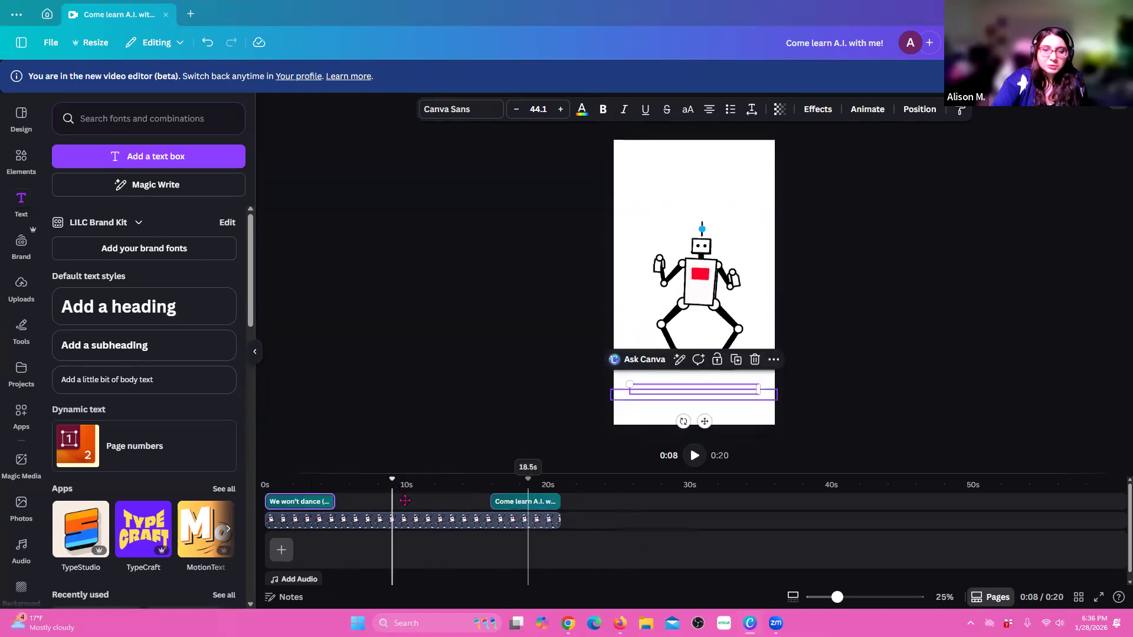
drag(528, 501, 405, 500)
drag(297, 501, 488, 503)
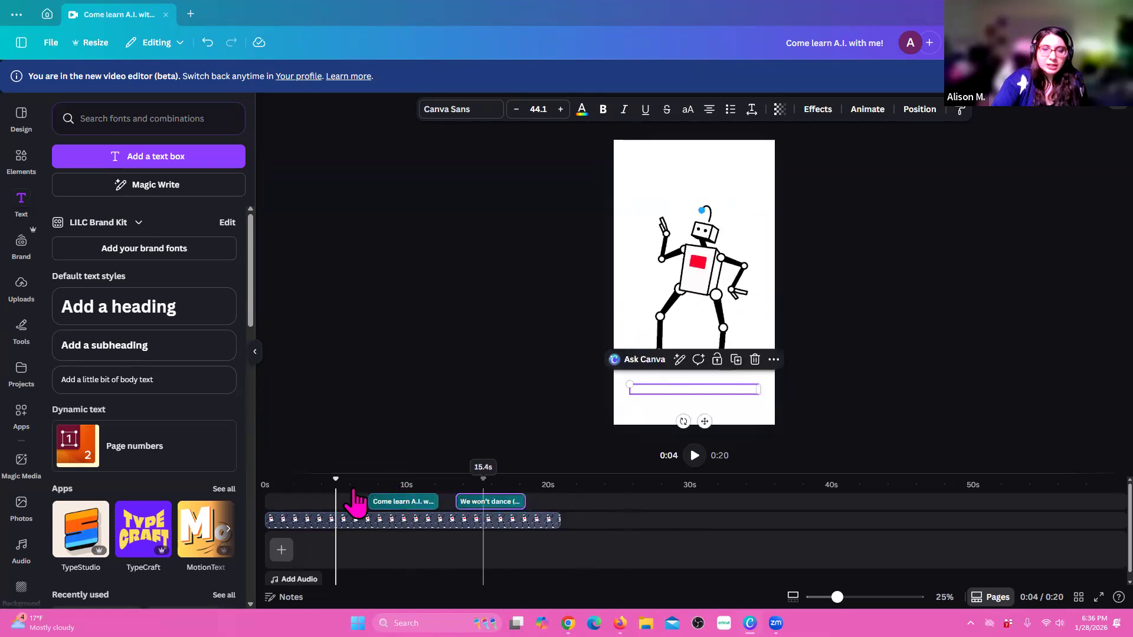
drag(397, 506, 358, 509)
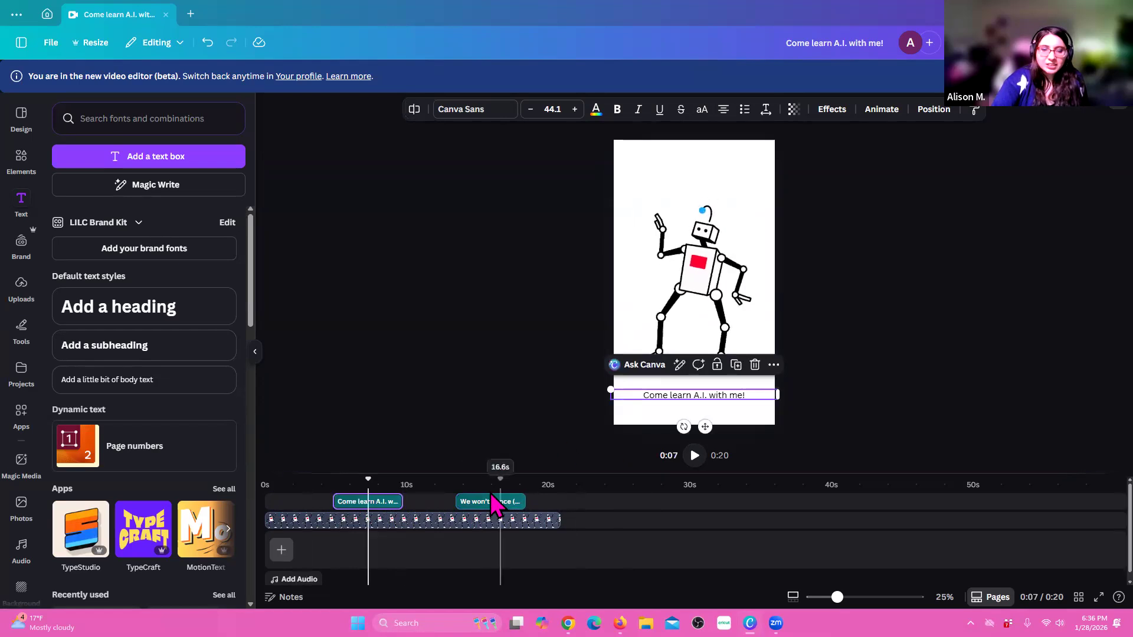
- Delete both captions and the robot animation from the timeline, leaving the page blank
click(474, 523)
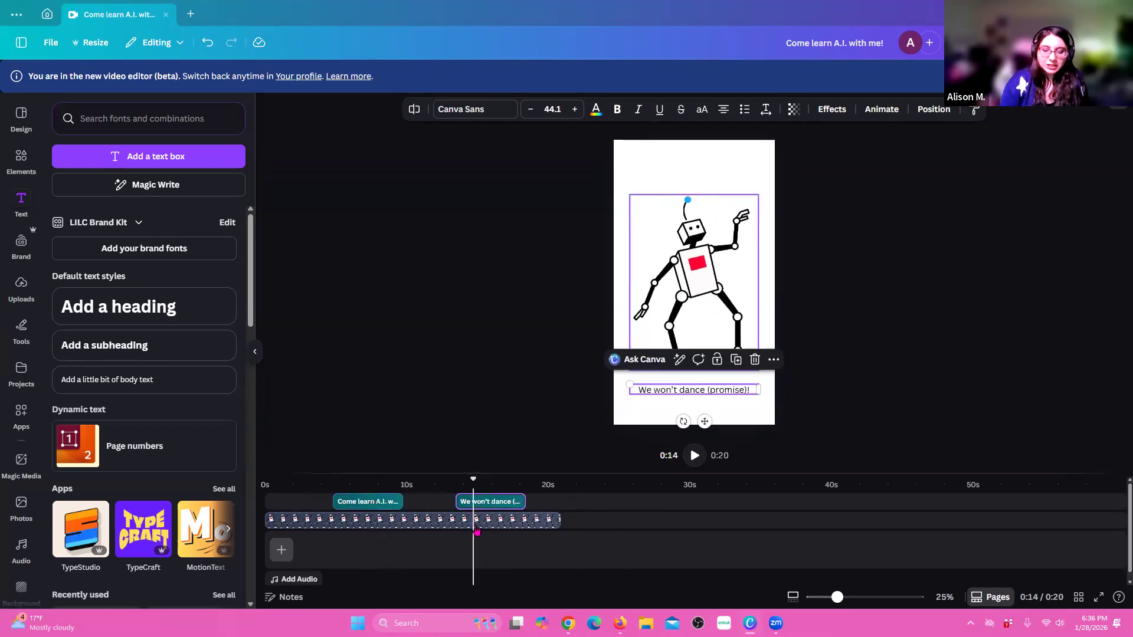
key(Delete)
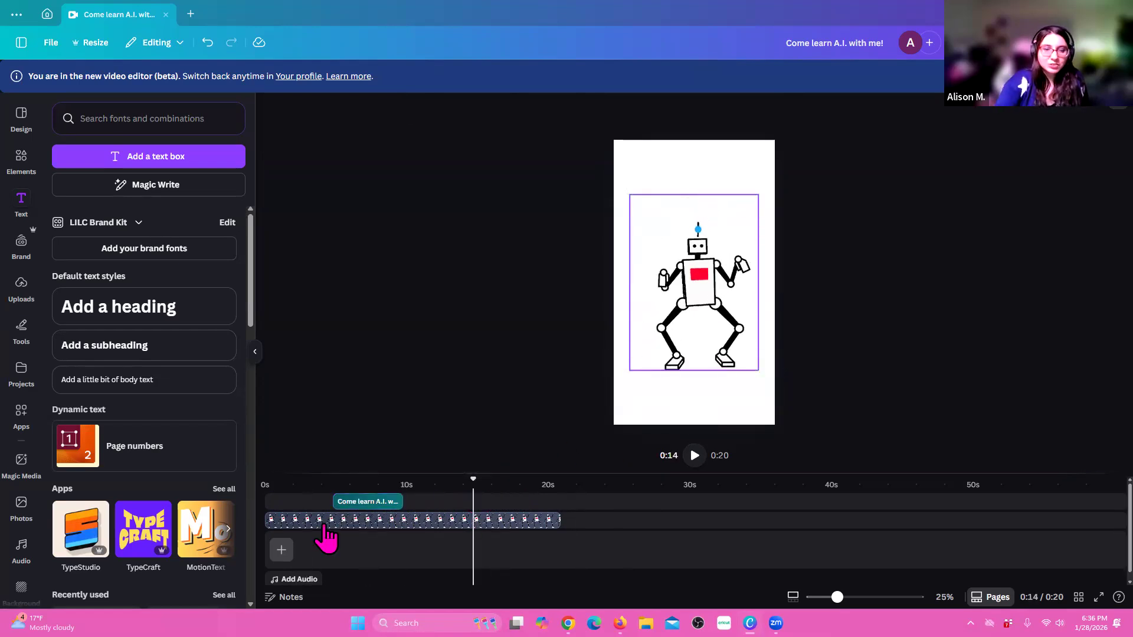
click(349, 505)
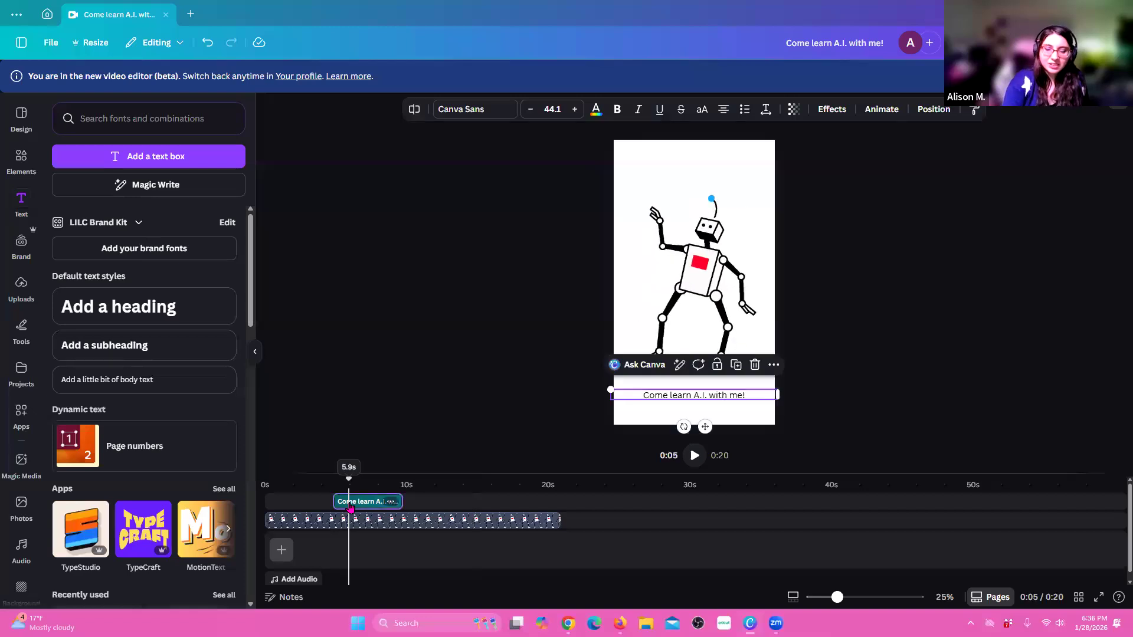
key(Delete)
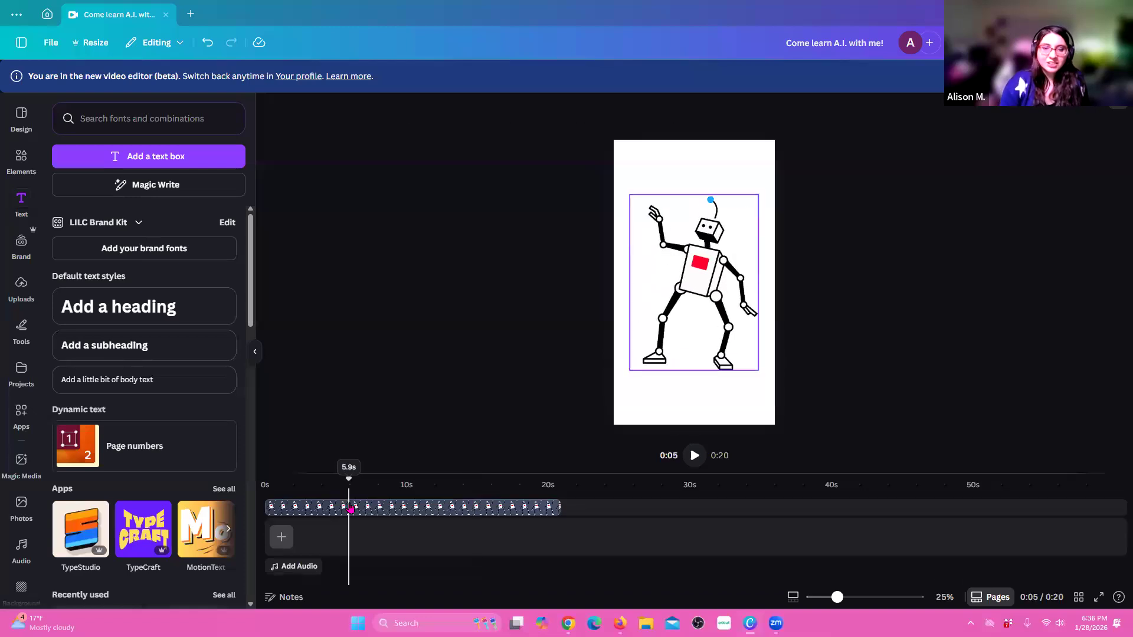
click(378, 512)
key(Delete)
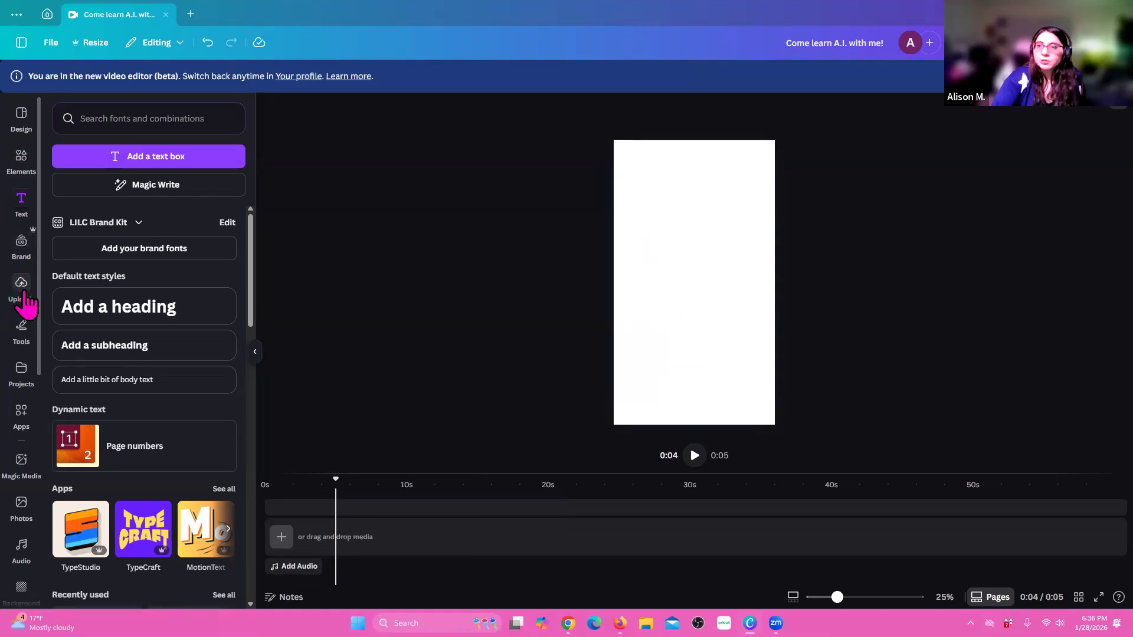
- Browse the uploaded images and look at the file upload dialog, closing it without choosing a file
click(22, 291)
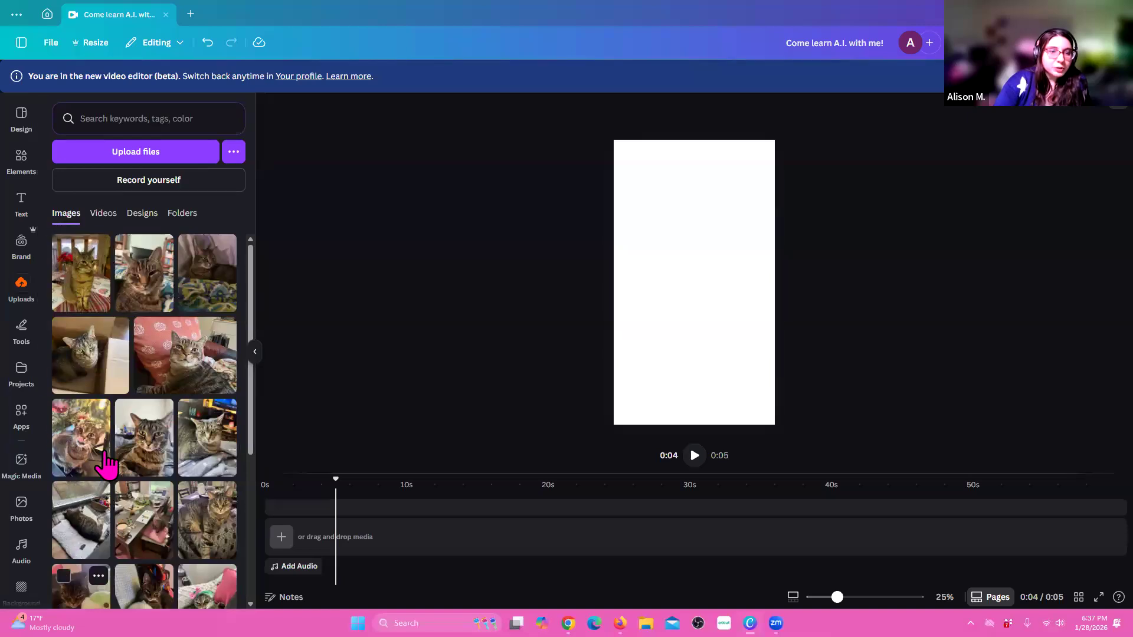
click(131, 153)
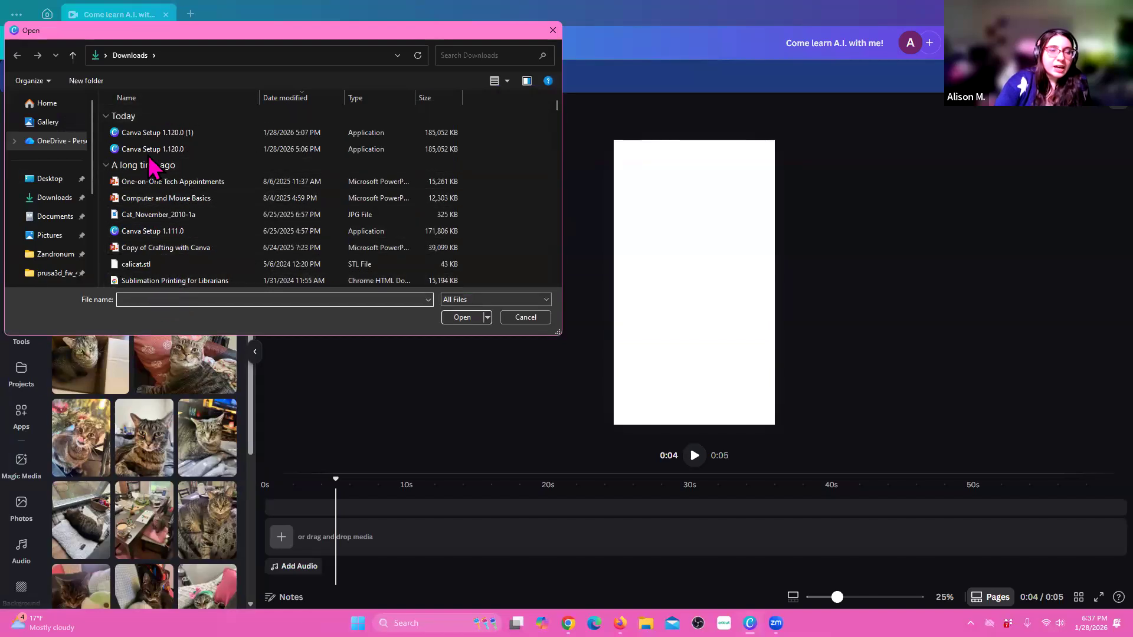
click(525, 317)
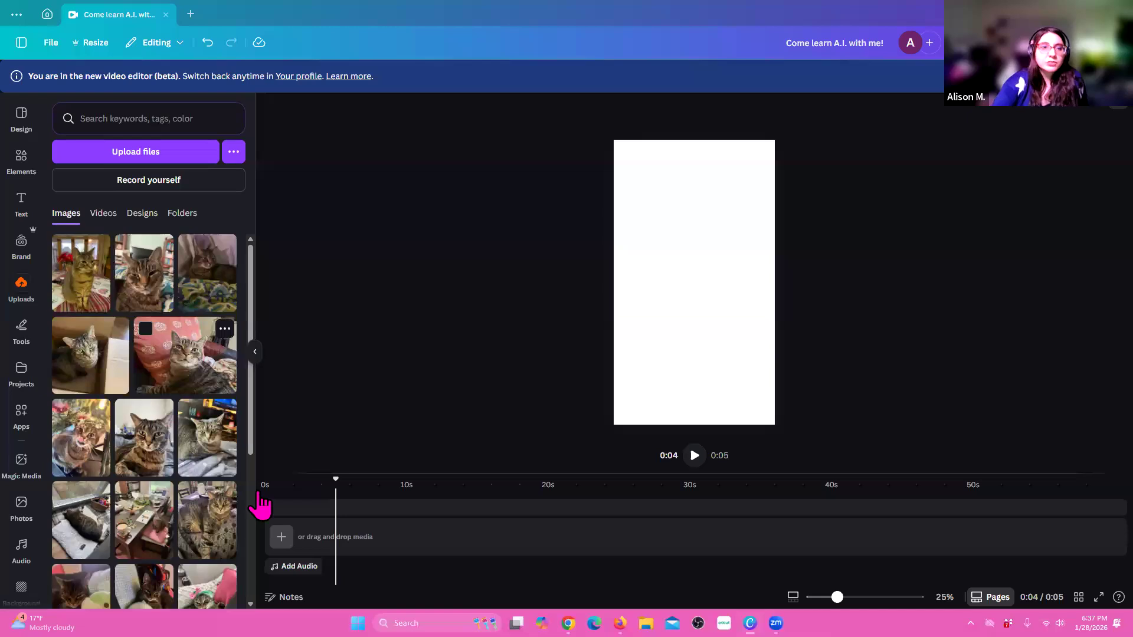
- Add the 19.8-second cat clip from the uploaded videos to the start of the timeline
click(99, 224)
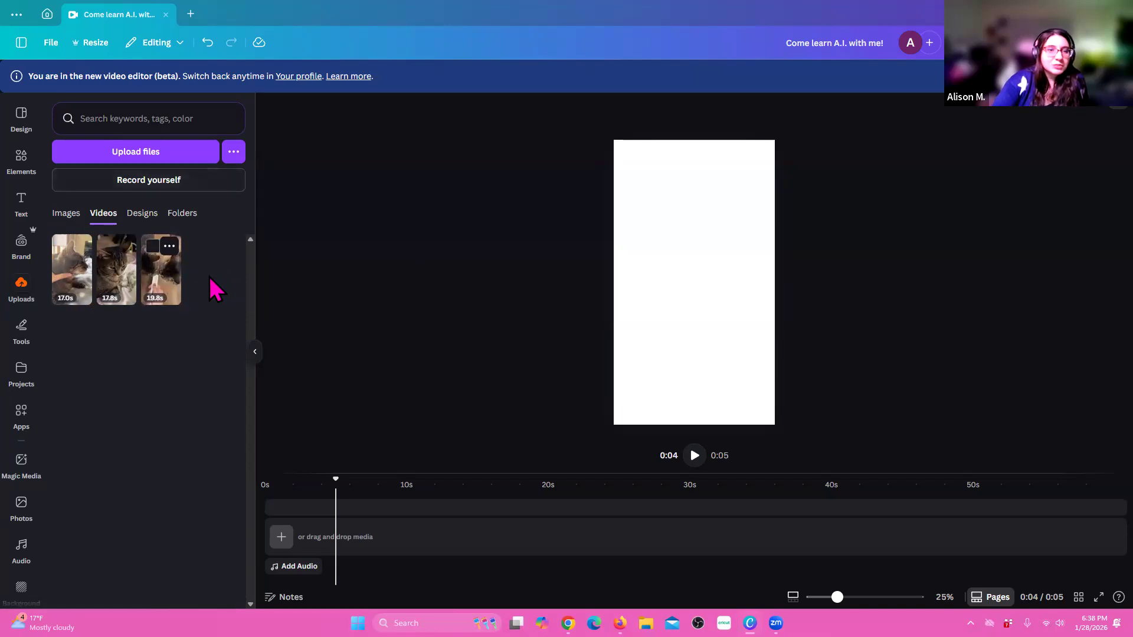
drag(162, 271, 274, 527)
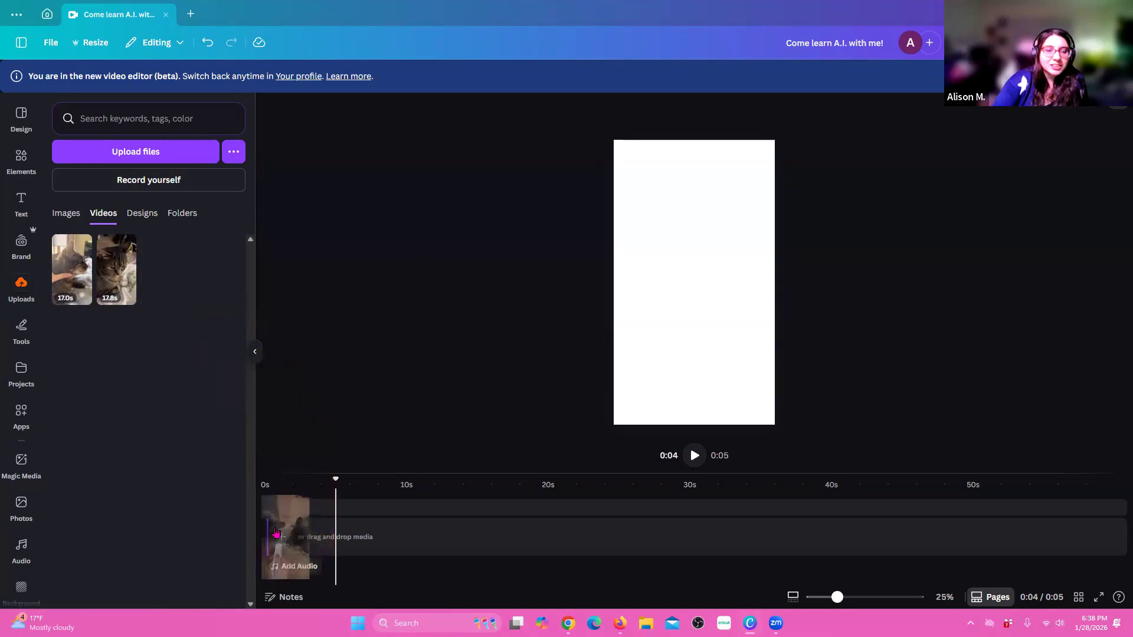
click(268, 426)
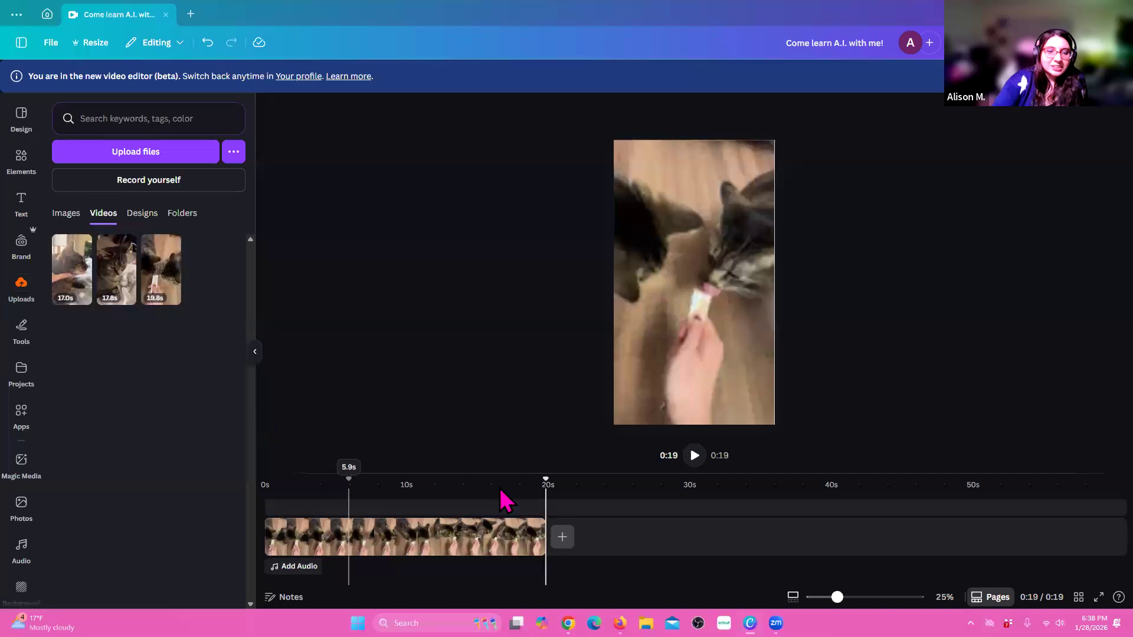
- Play the cat clip from its start twice, pausing at about 3 seconds each time
drag(546, 485, 265, 485)
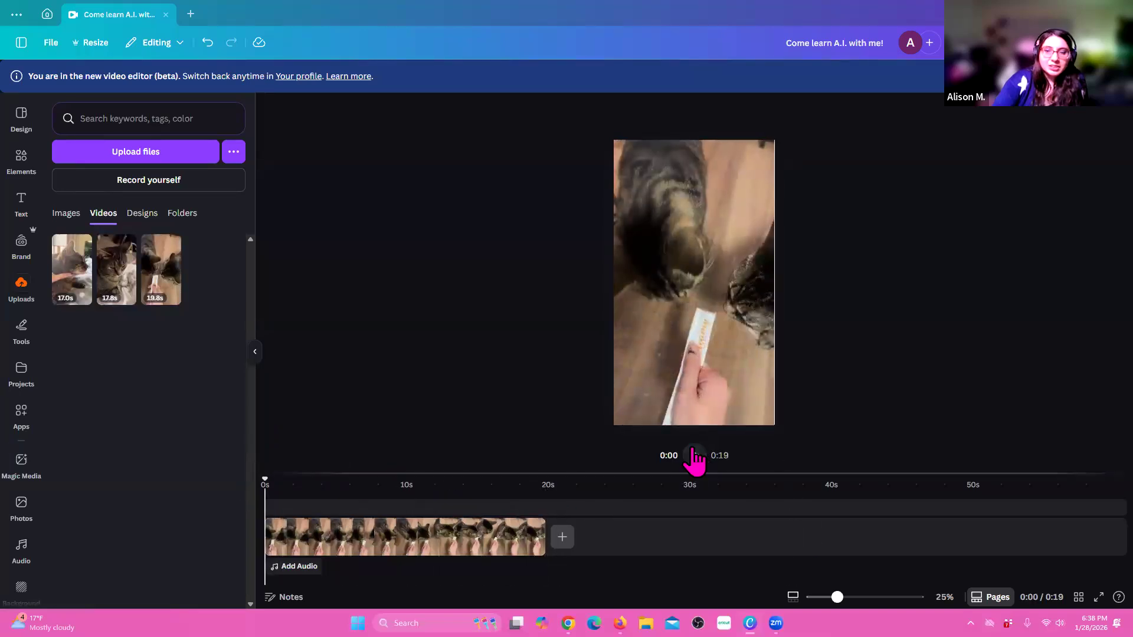
click(695, 455)
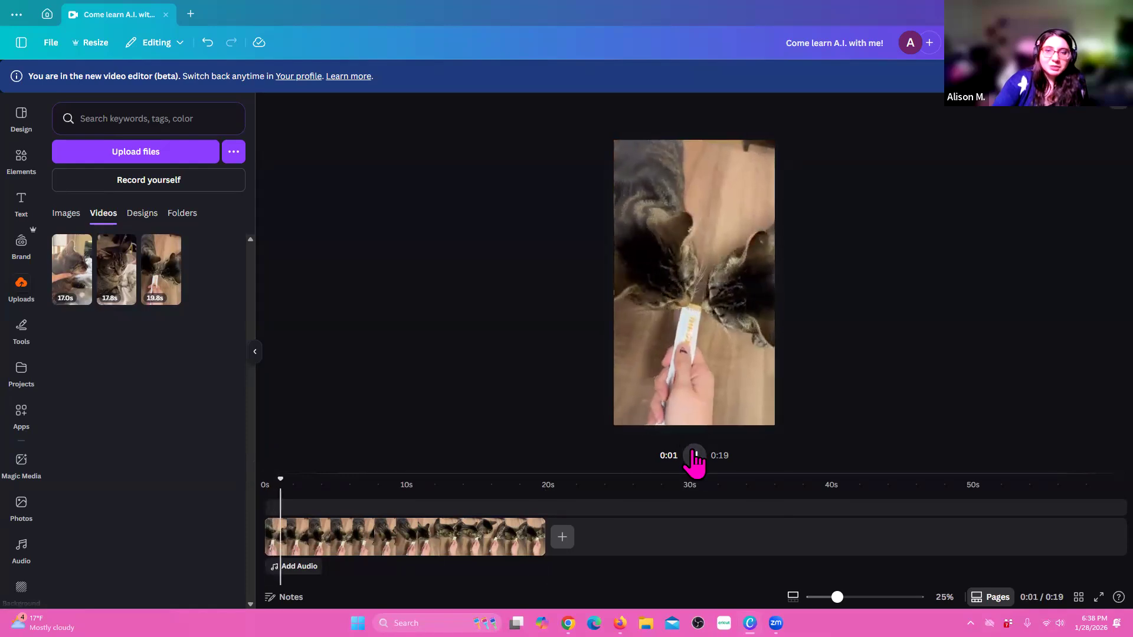
click(694, 455)
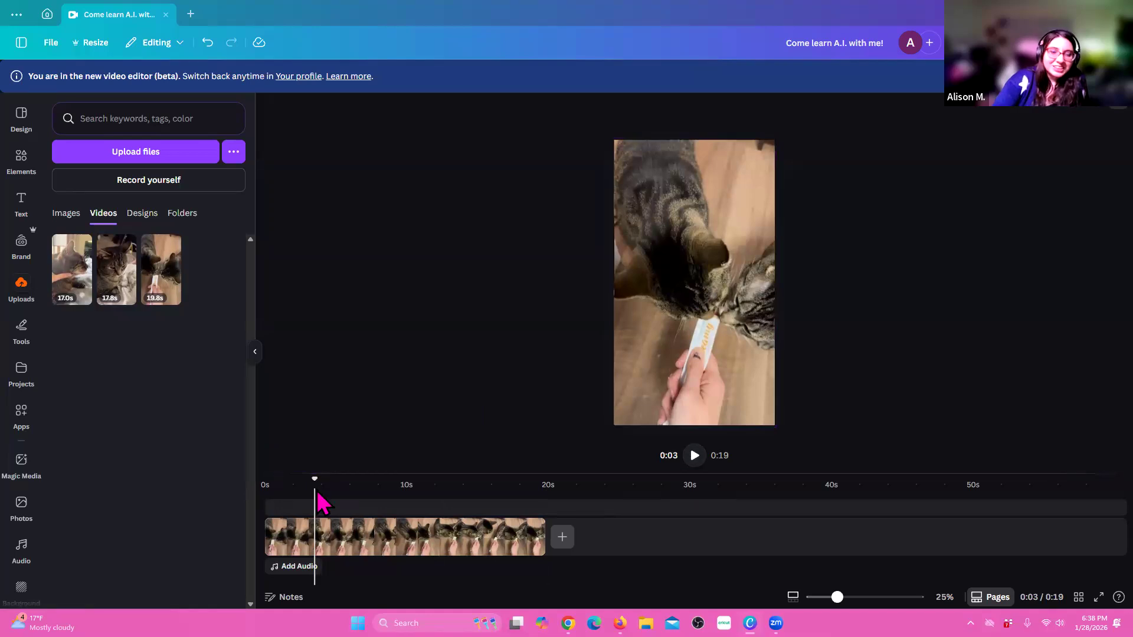
click(262, 482)
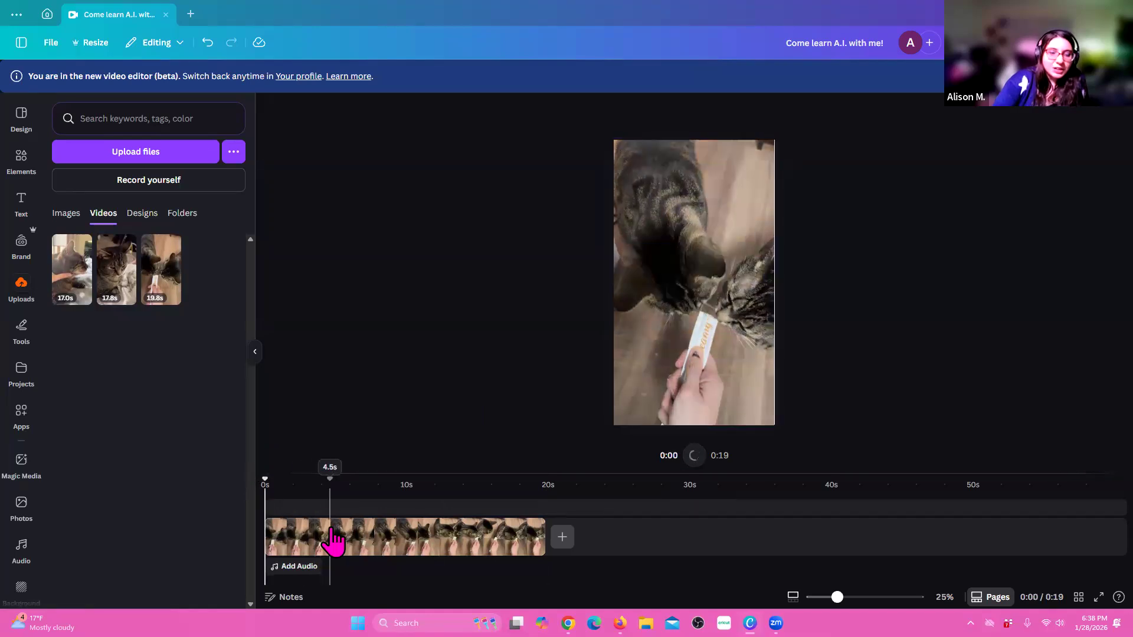
right_click(337, 538)
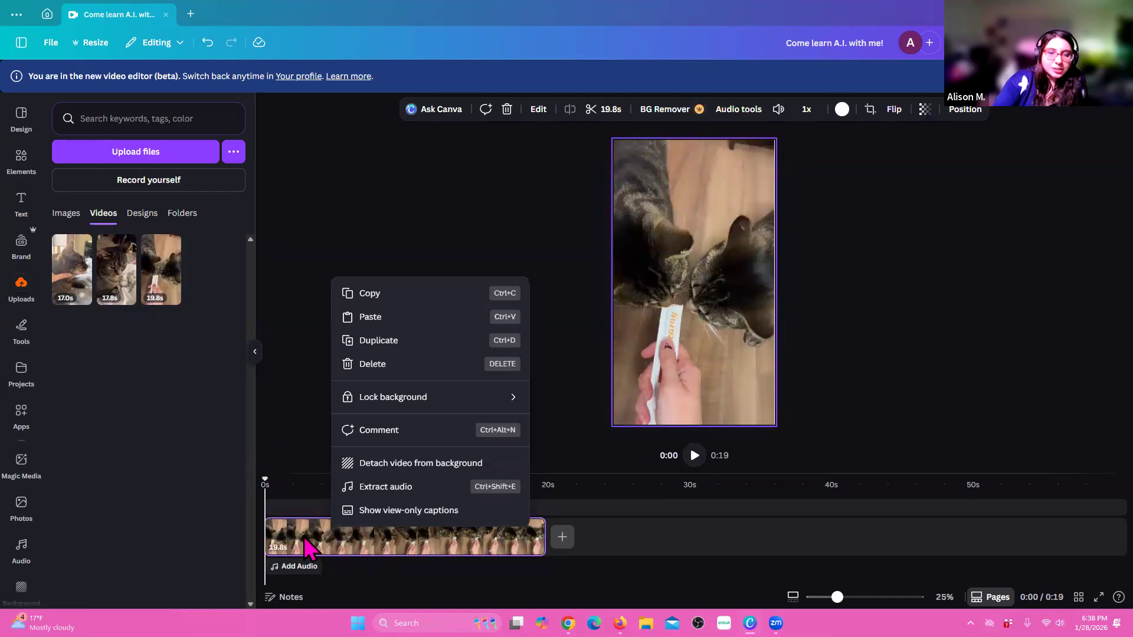
click(271, 467)
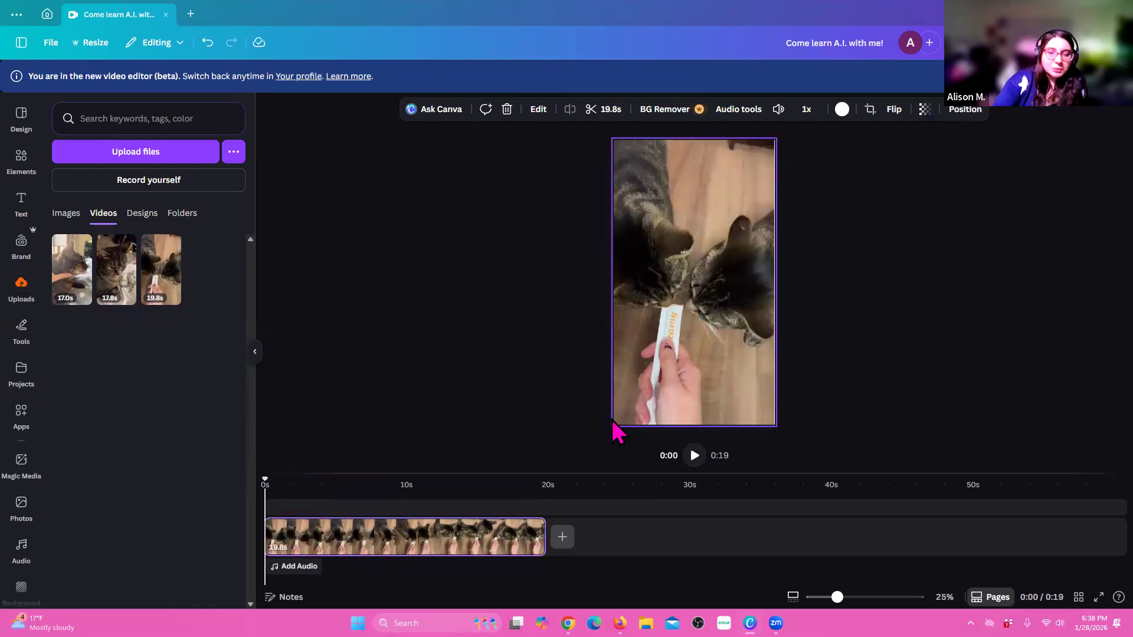
click(694, 457)
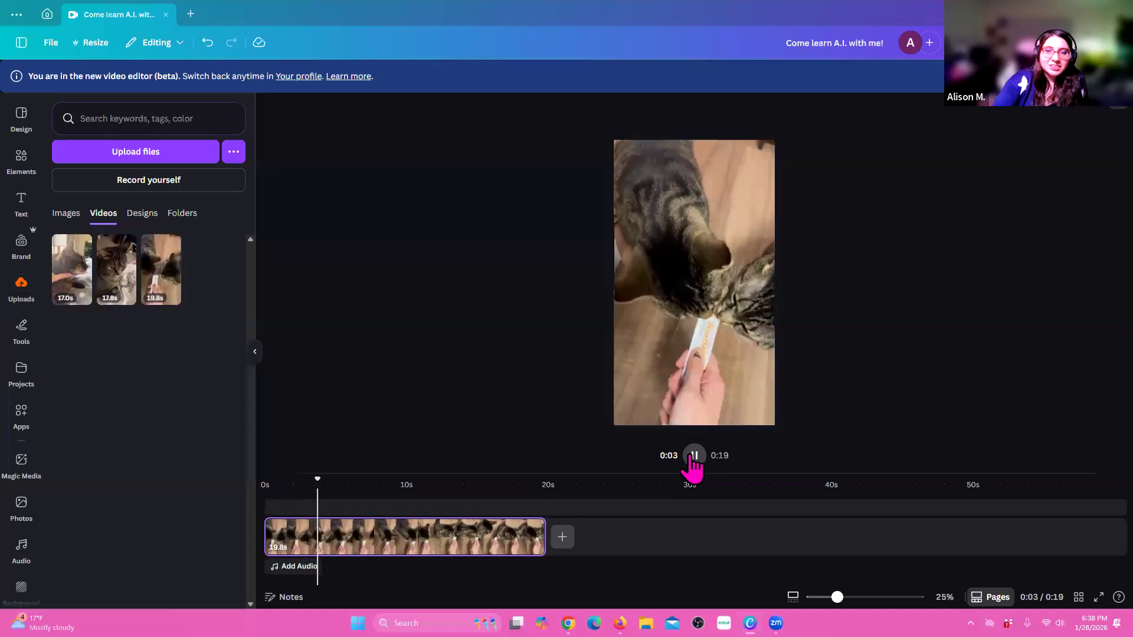
click(693, 457)
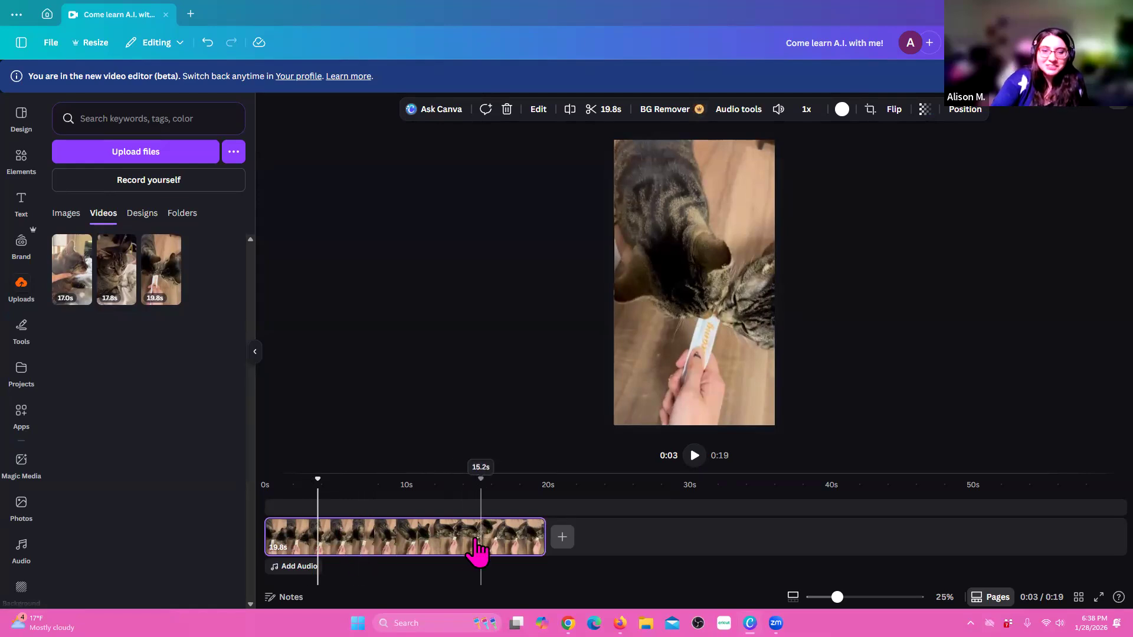
- Extract the audio from the cat clip and delete the separated audio track
right_click(365, 535)
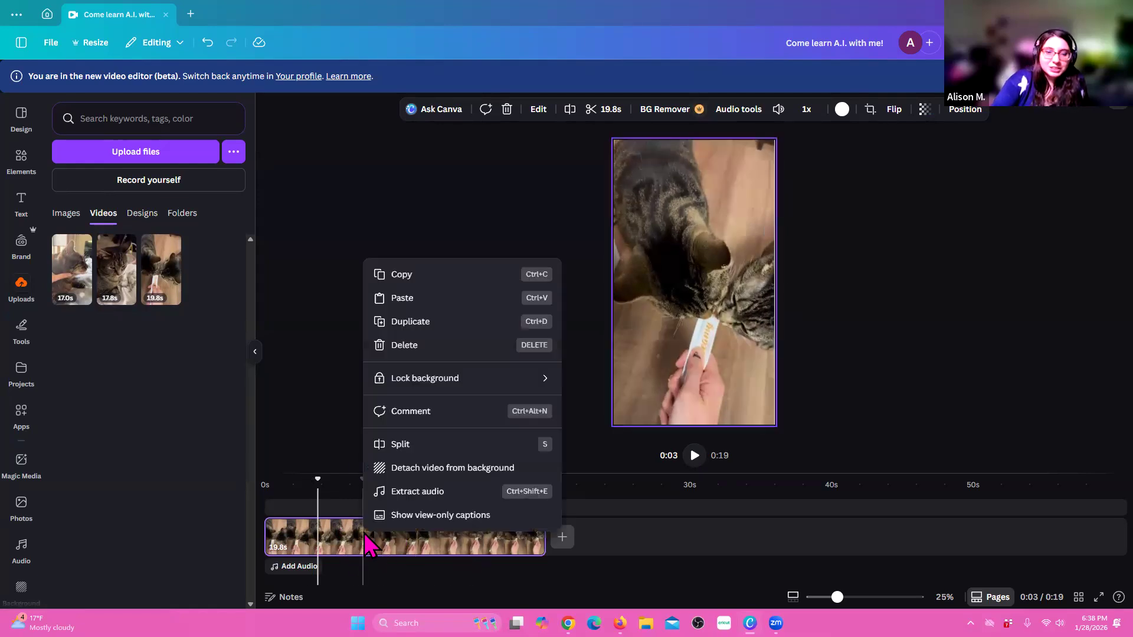
click(416, 494)
click(458, 568)
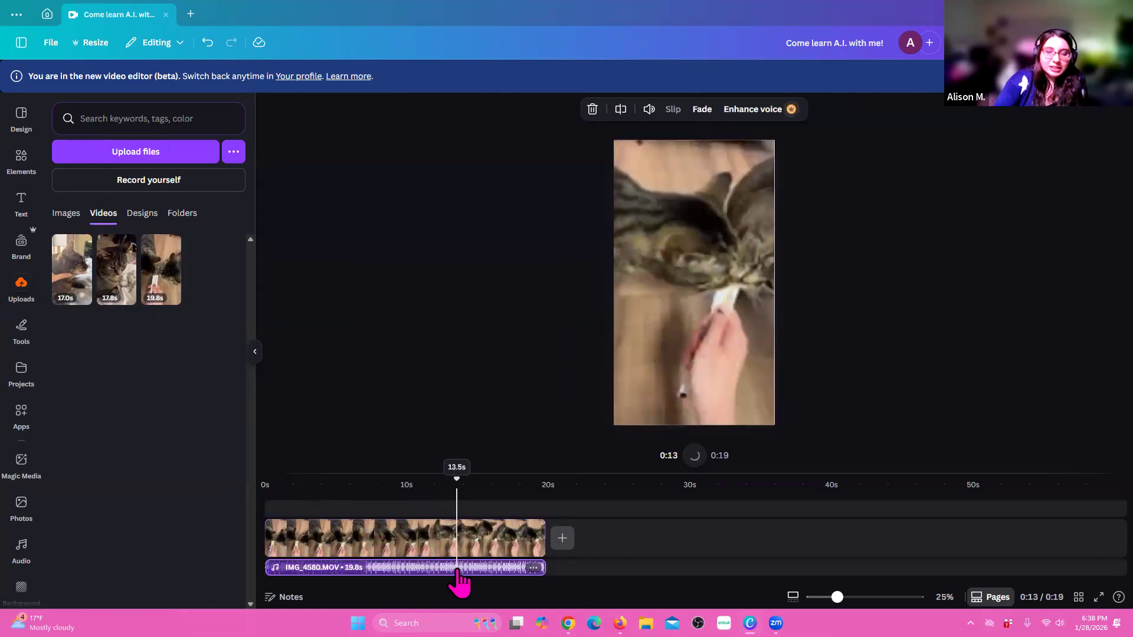
key(Delete)
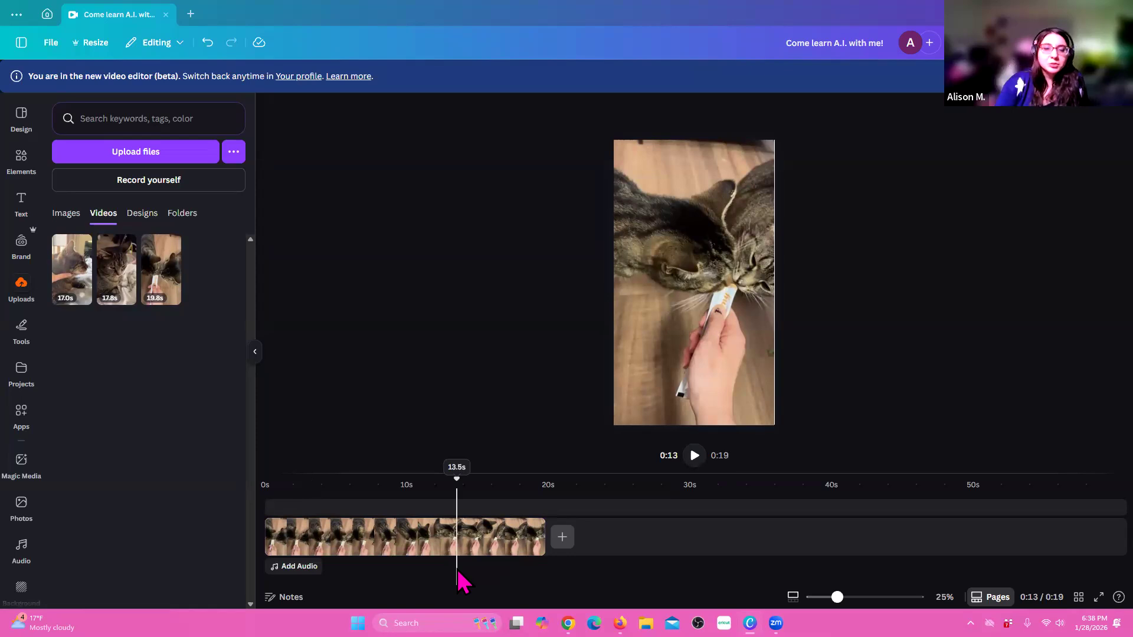
- Undo the deletion of the separated audio track and the audio extraction from the cat clip
click(206, 43)
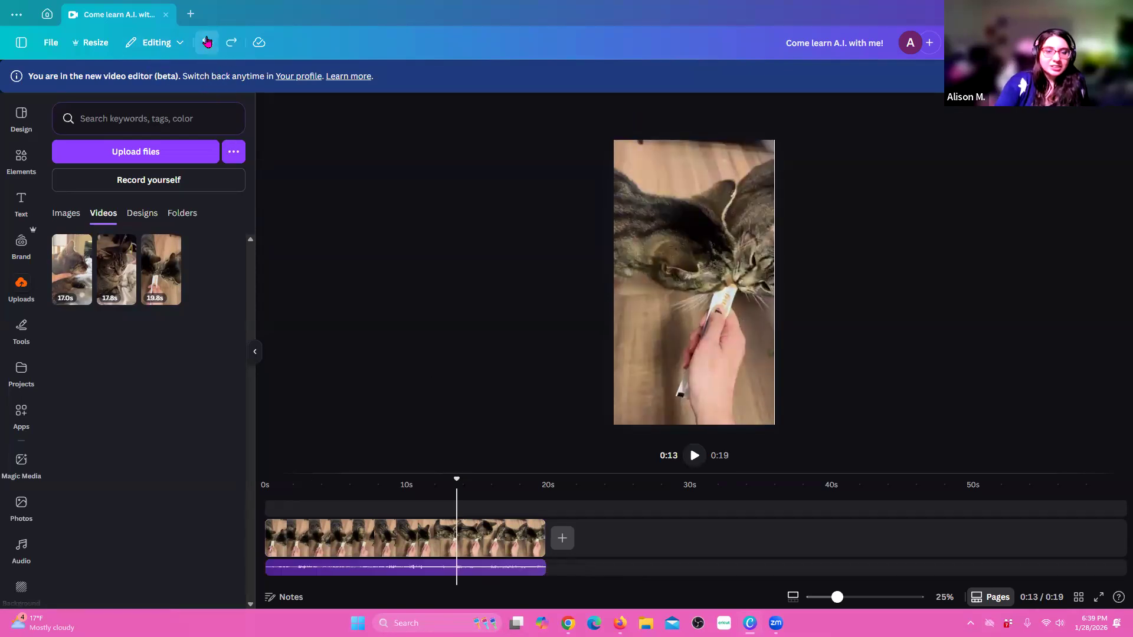
click(206, 43)
- Extract the audio from the cat clip again and delete the resulting audio track
right_click(341, 542)
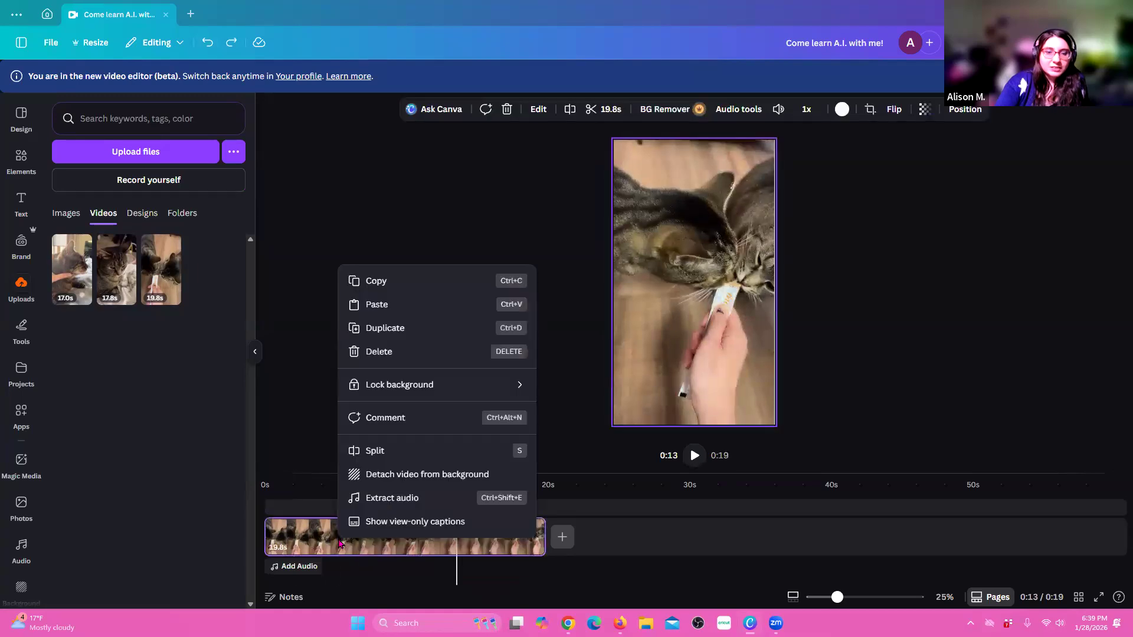
click(394, 498)
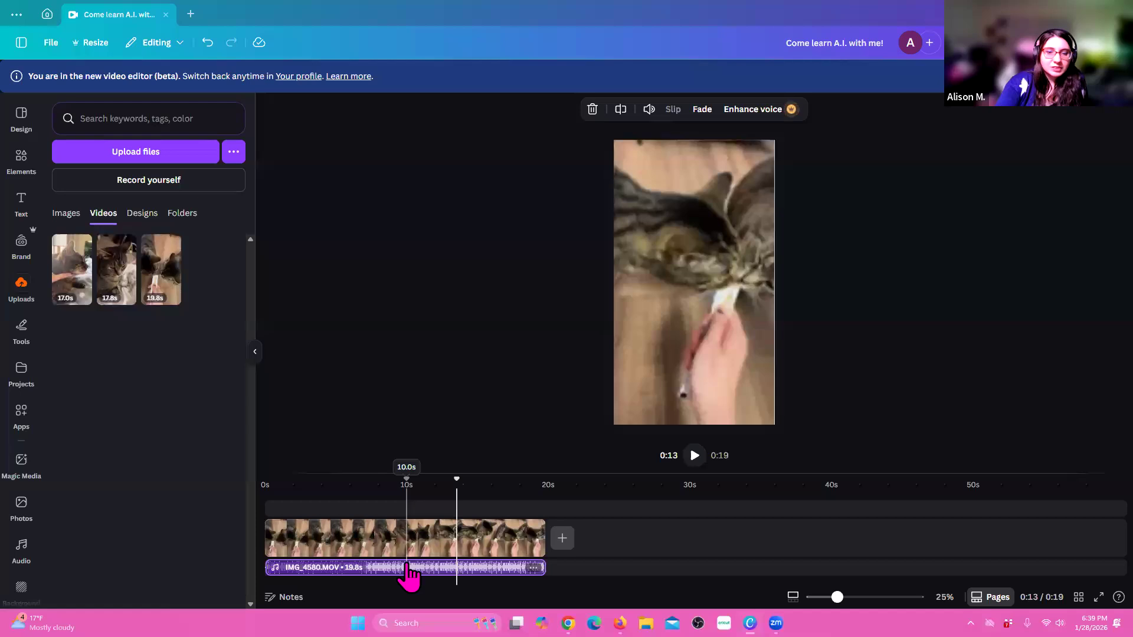
click(407, 571)
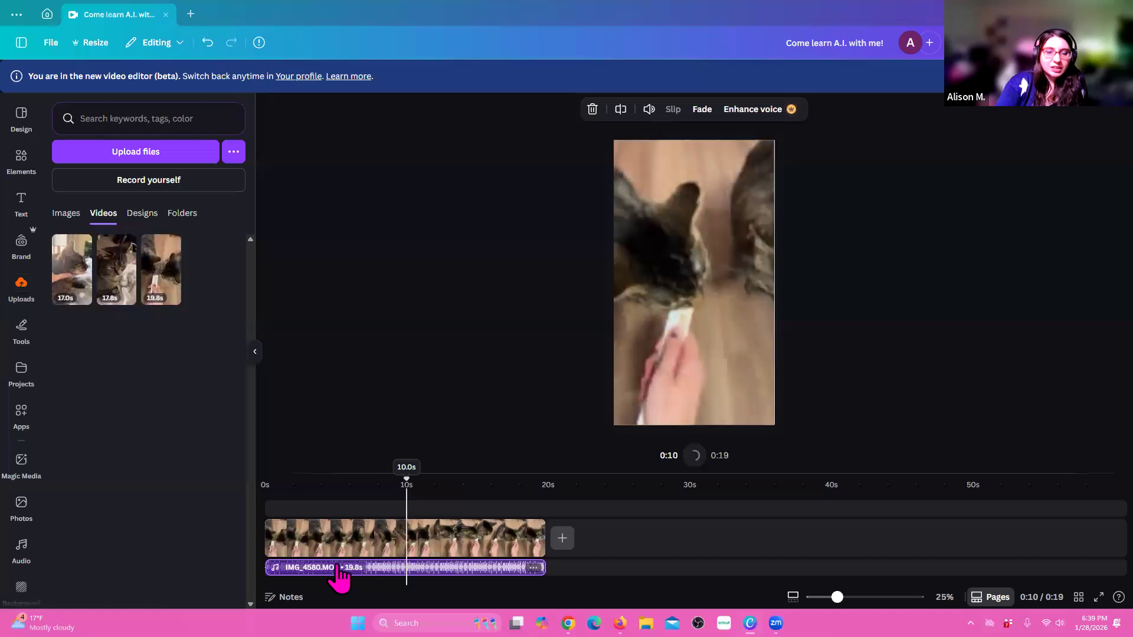
click(486, 568)
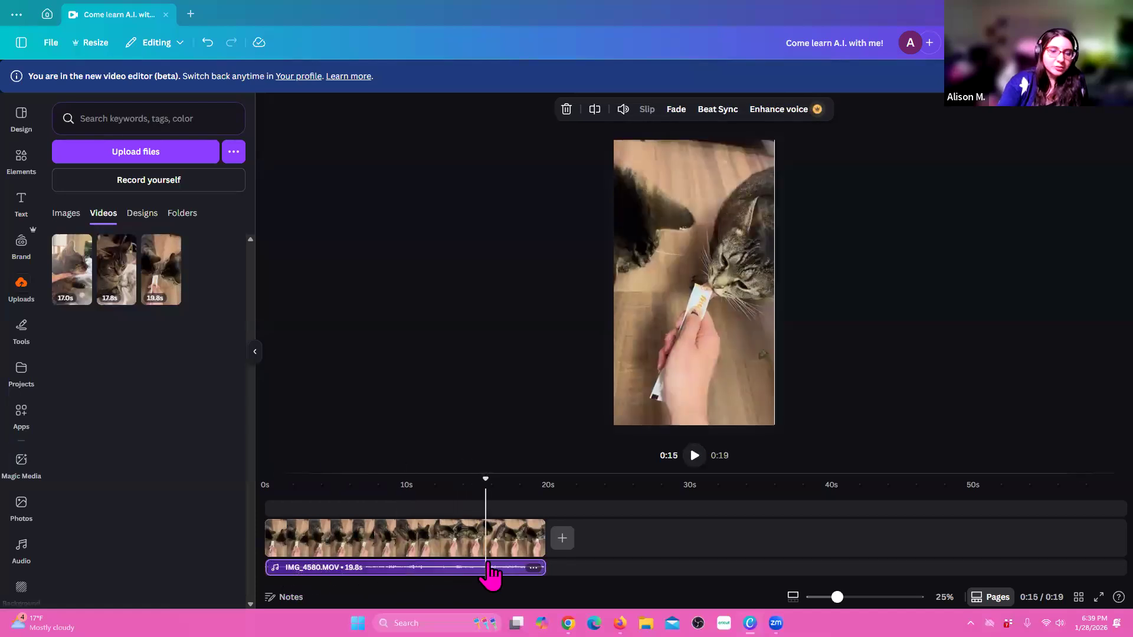
key(Delete)
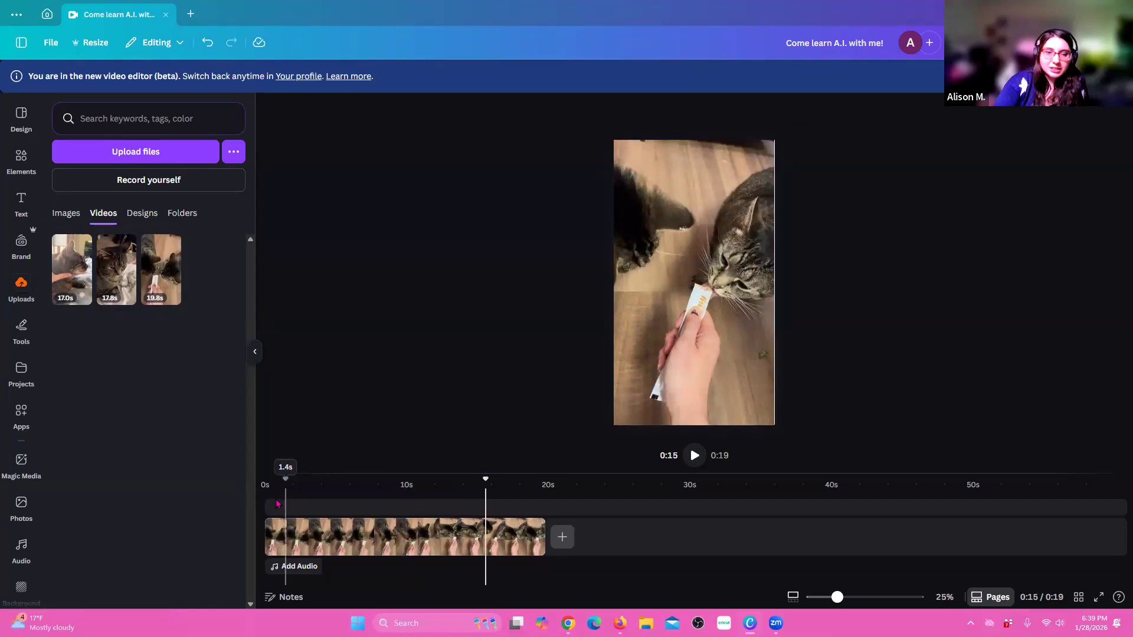
- Play the silent cat clip from its start twice, pausing at about 3 seconds and 1 second, and return the playhead to the start
click(265, 486)
click(703, 458)
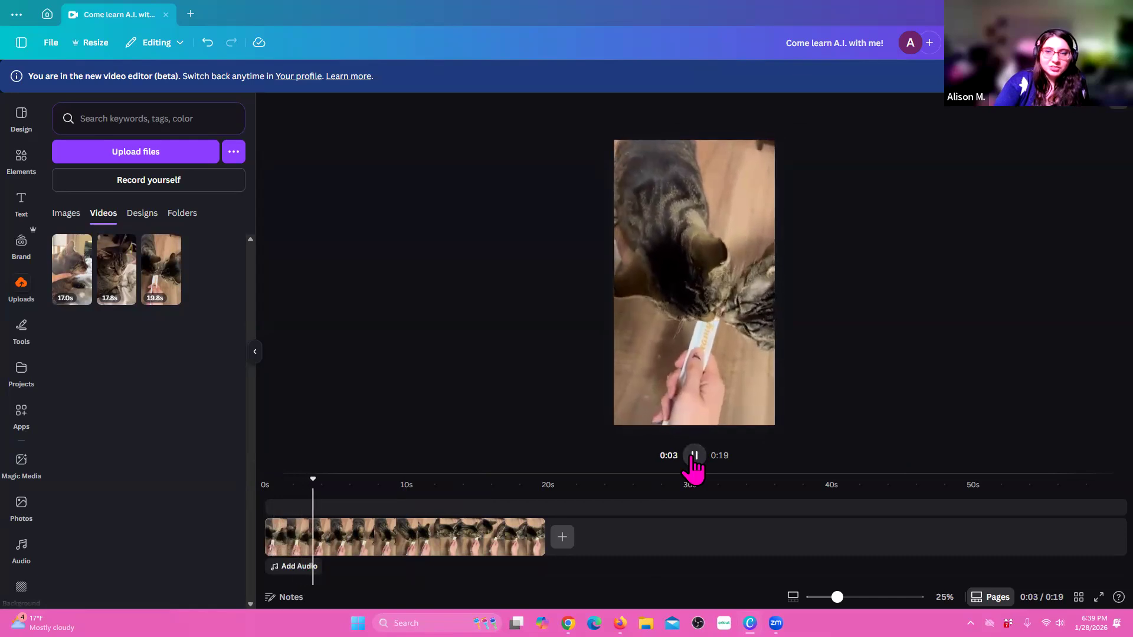
click(693, 456)
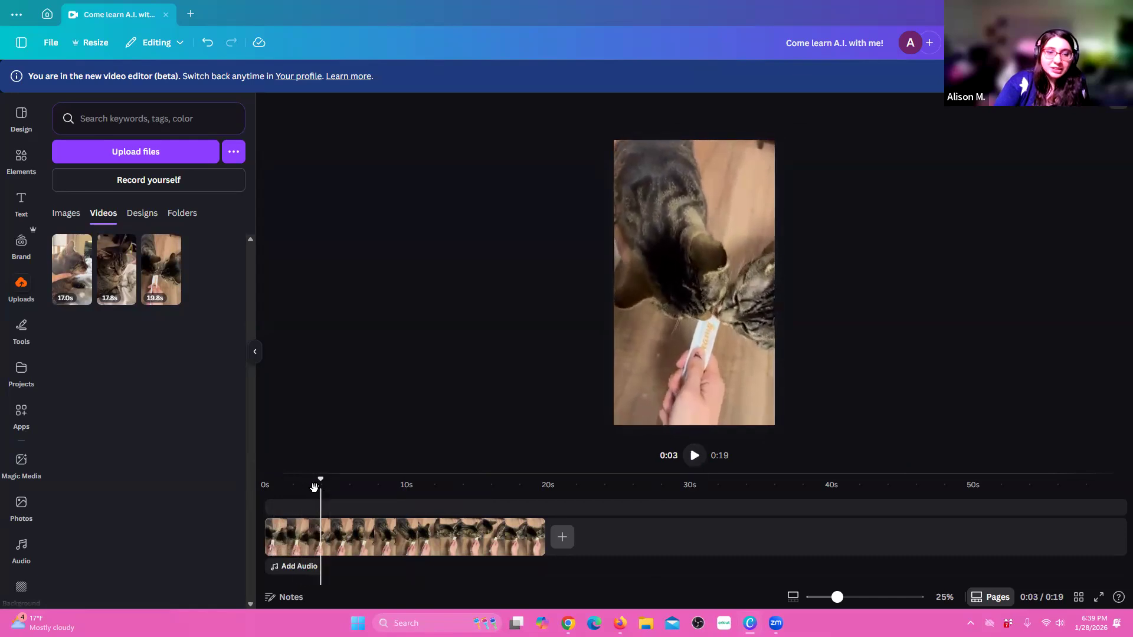
drag(318, 478, 265, 472)
click(695, 456)
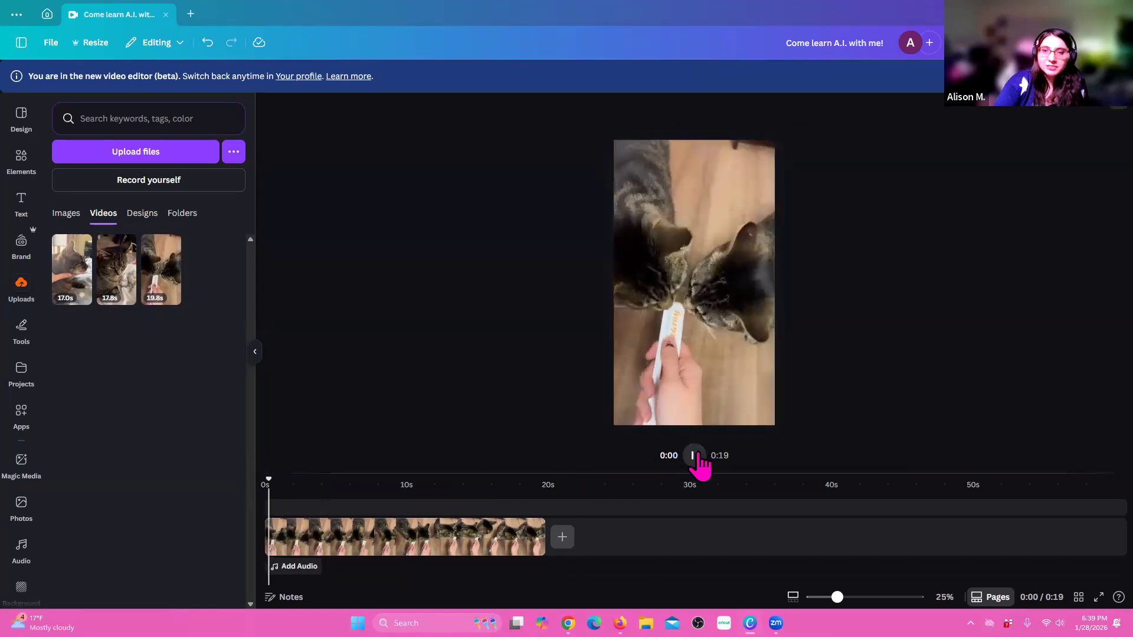
click(696, 461)
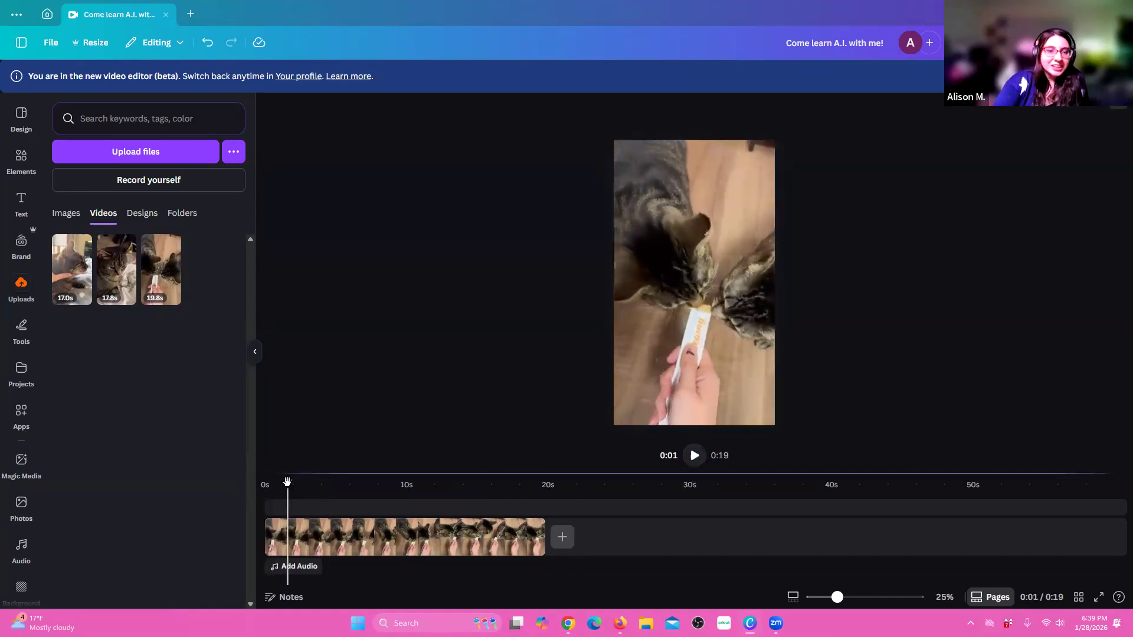
drag(286, 481, 268, 479)
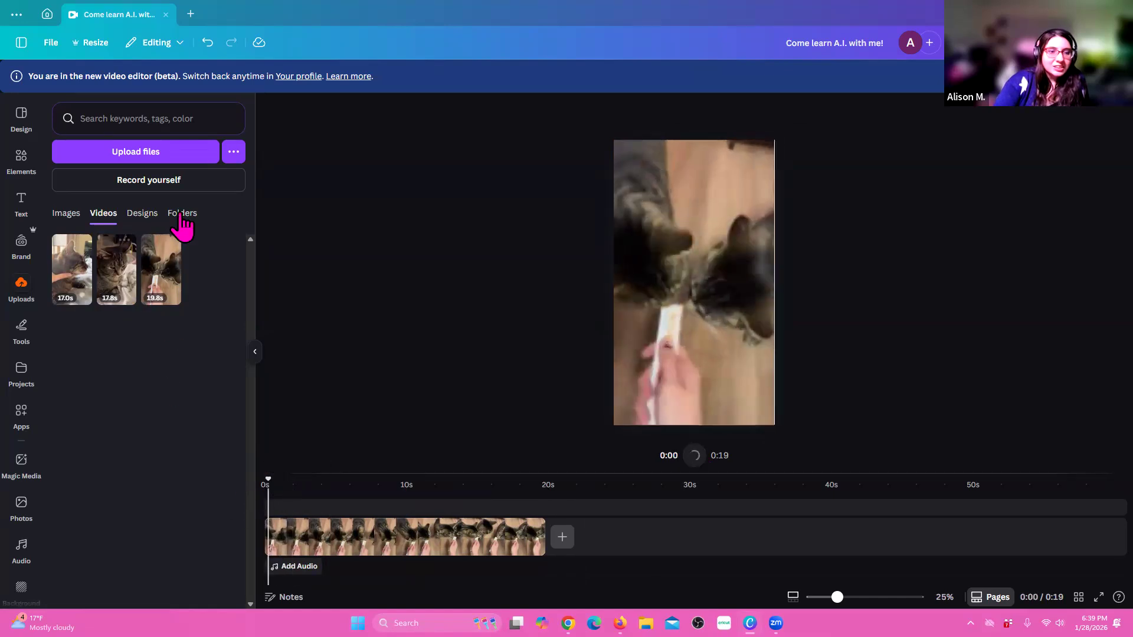
- Open the audio category of the elements library and browse its music sections, from holiday and popular music to love and trap
click(22, 160)
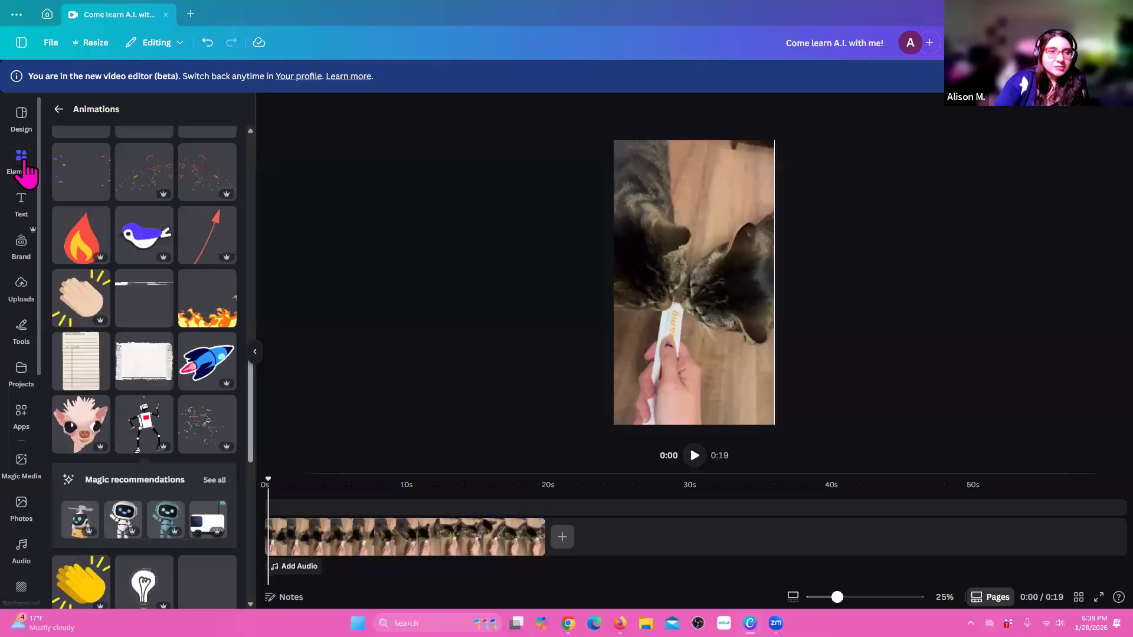
click(23, 168)
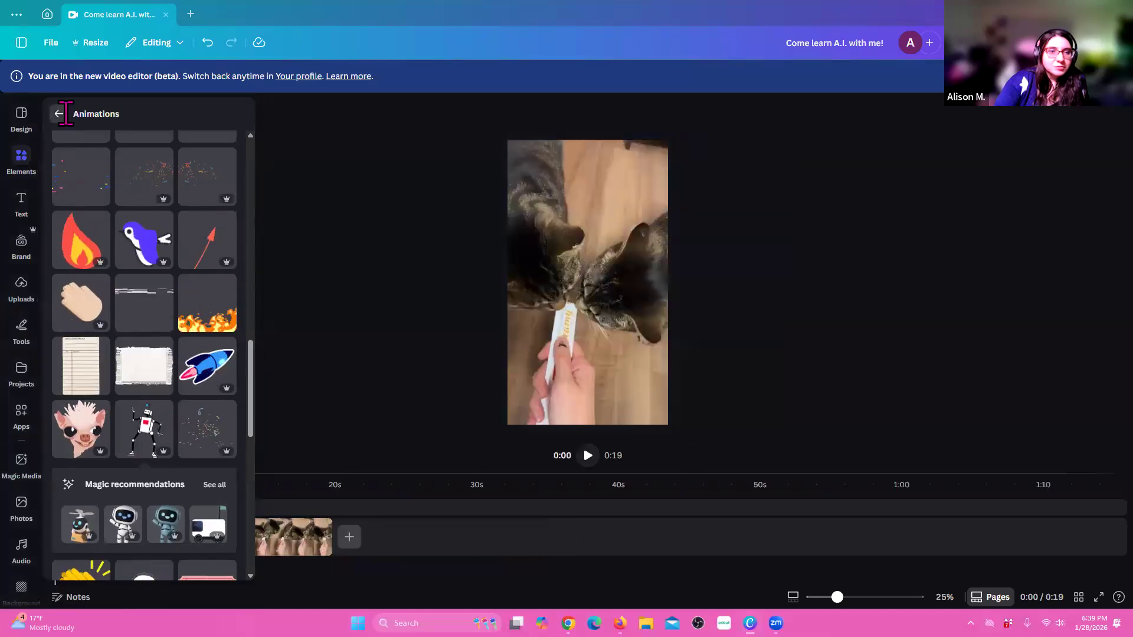
click(59, 114)
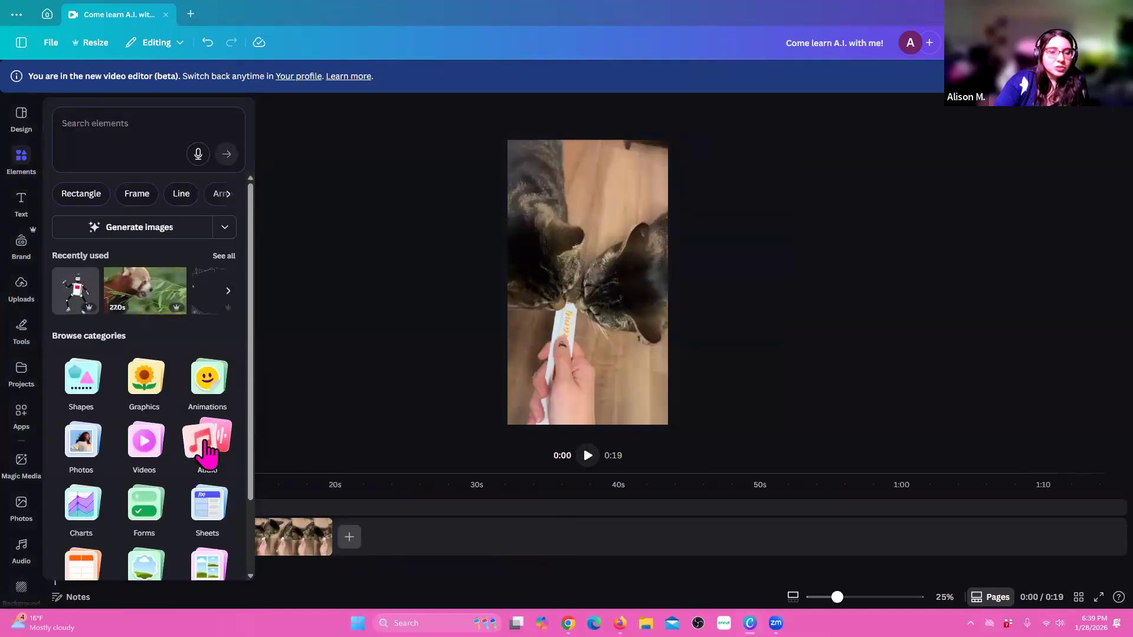
click(206, 447)
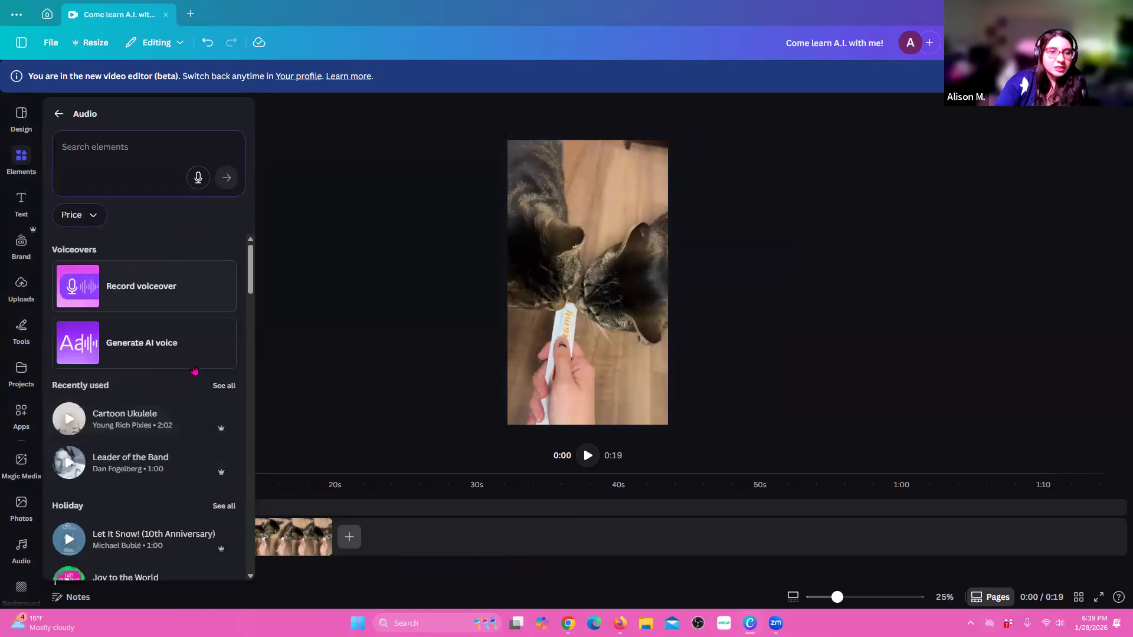
scroll(152, 302, down, 2)
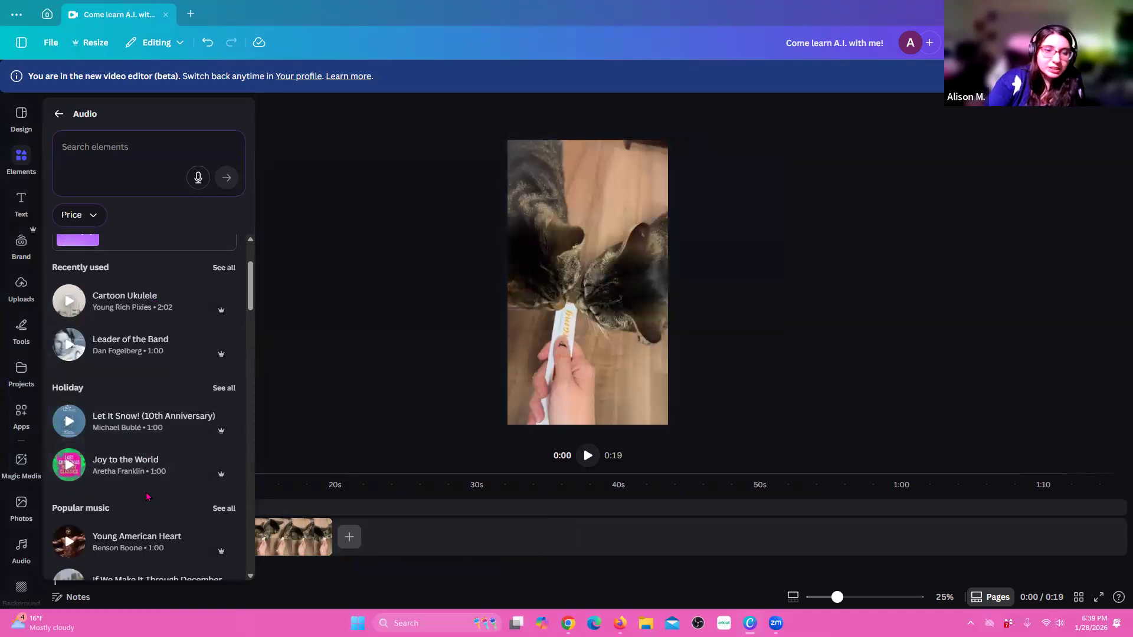
scroll(151, 405, down, 2)
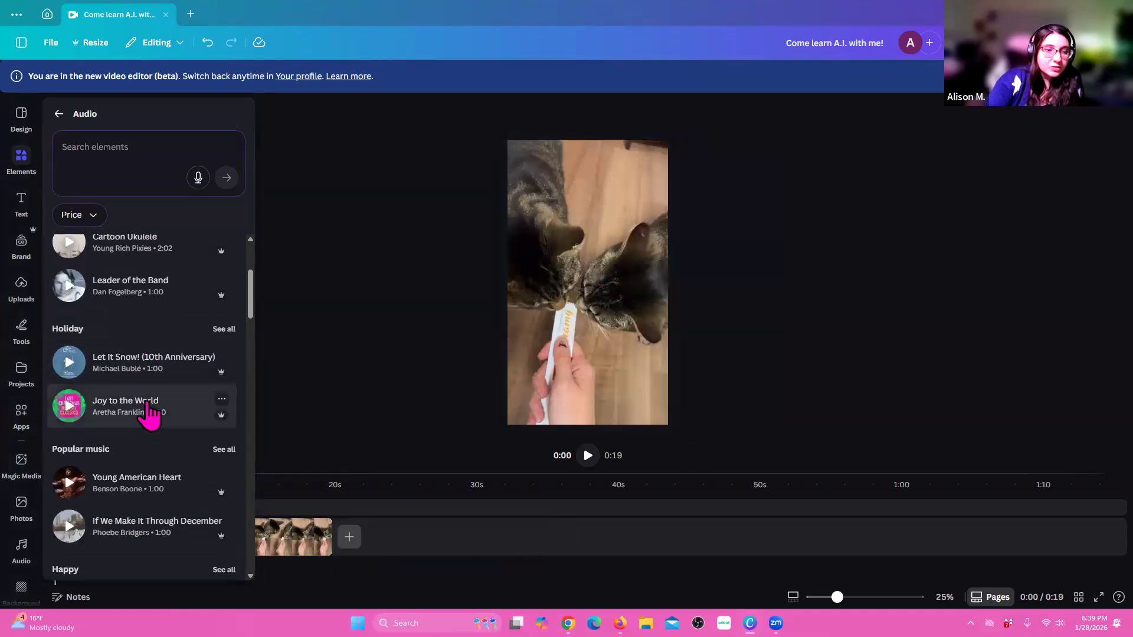
scroll(148, 420, down, 3)
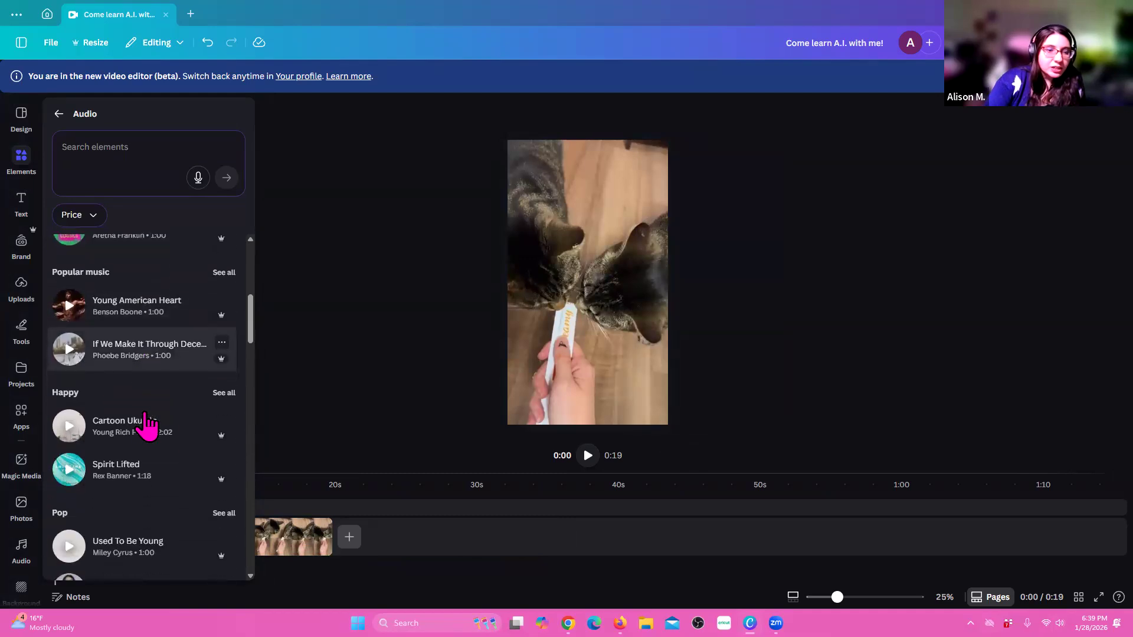
scroll(144, 429, down, 2)
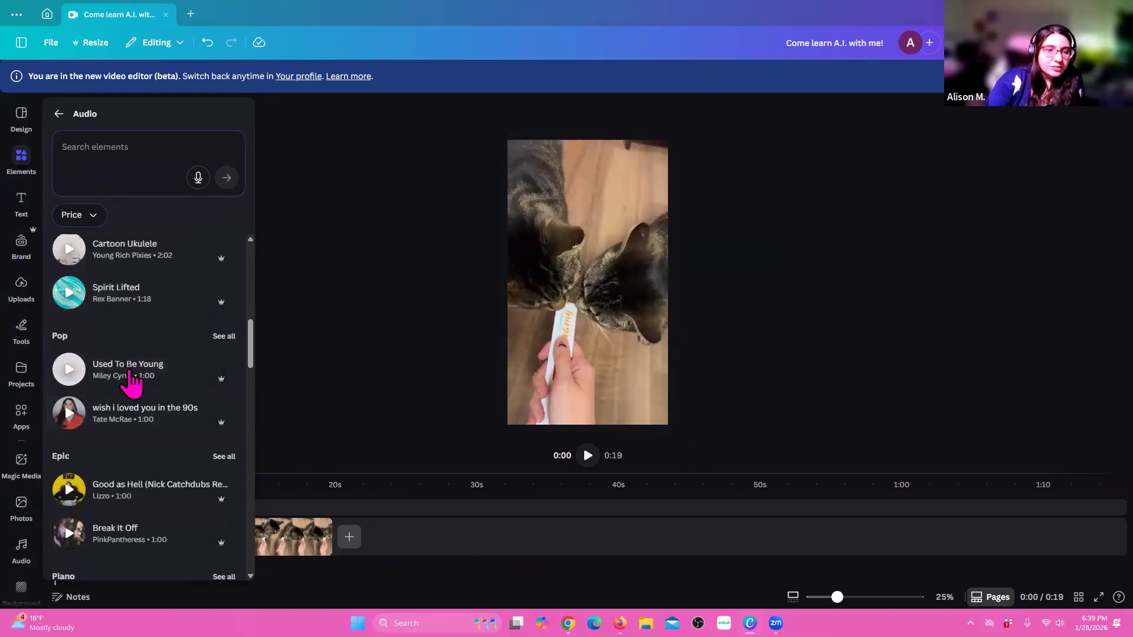
scroll(132, 414, down, 5)
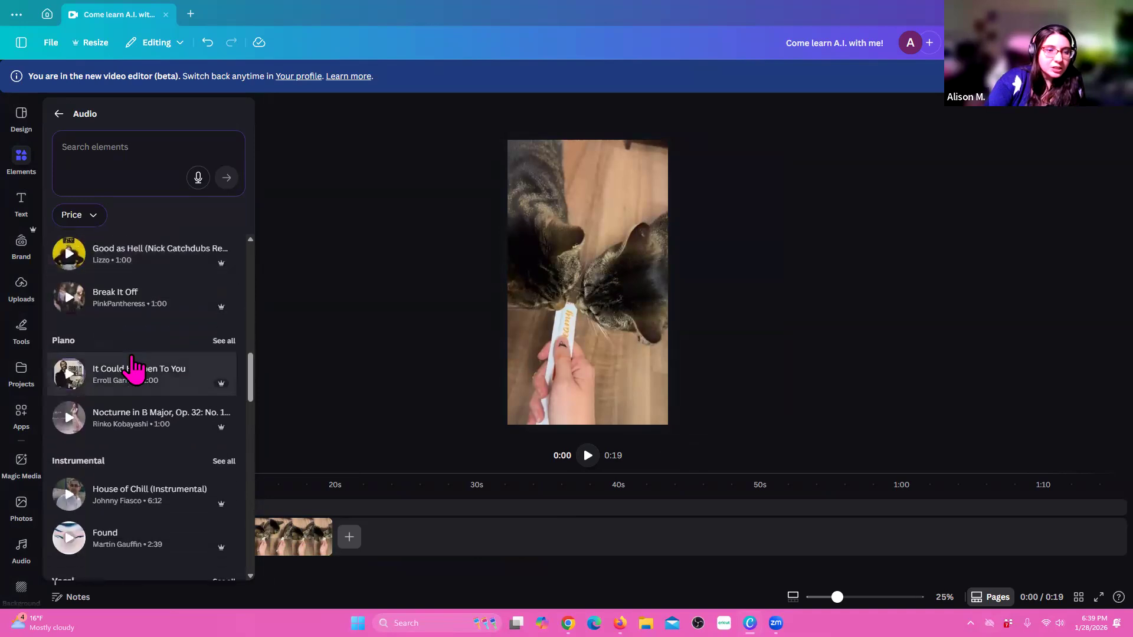
scroll(135, 369, down, 4)
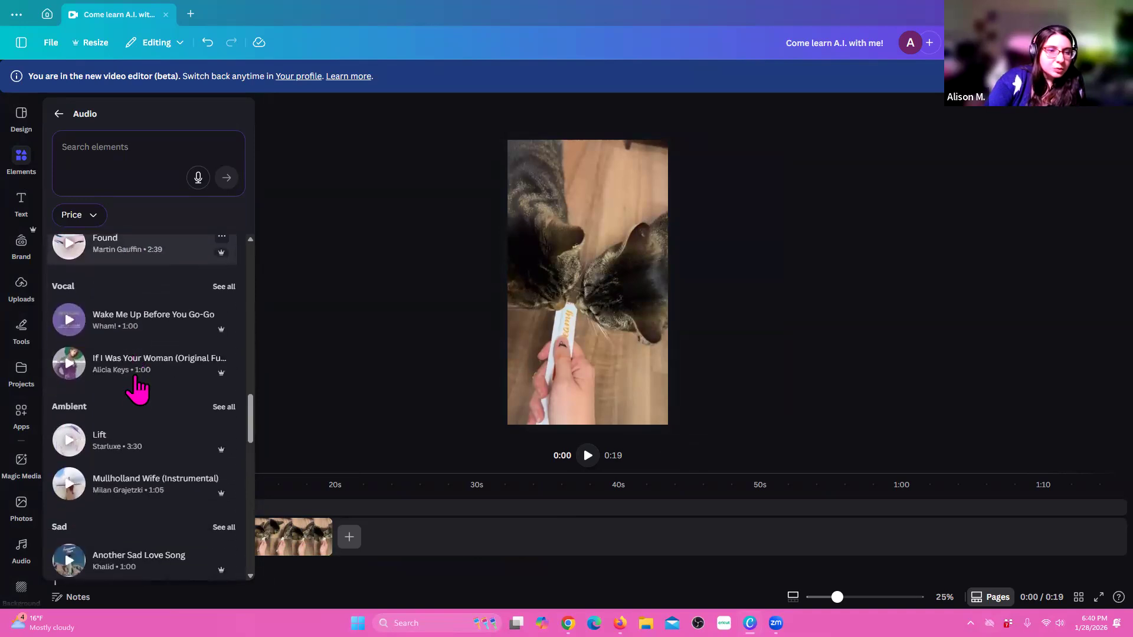
scroll(174, 446, down, 6)
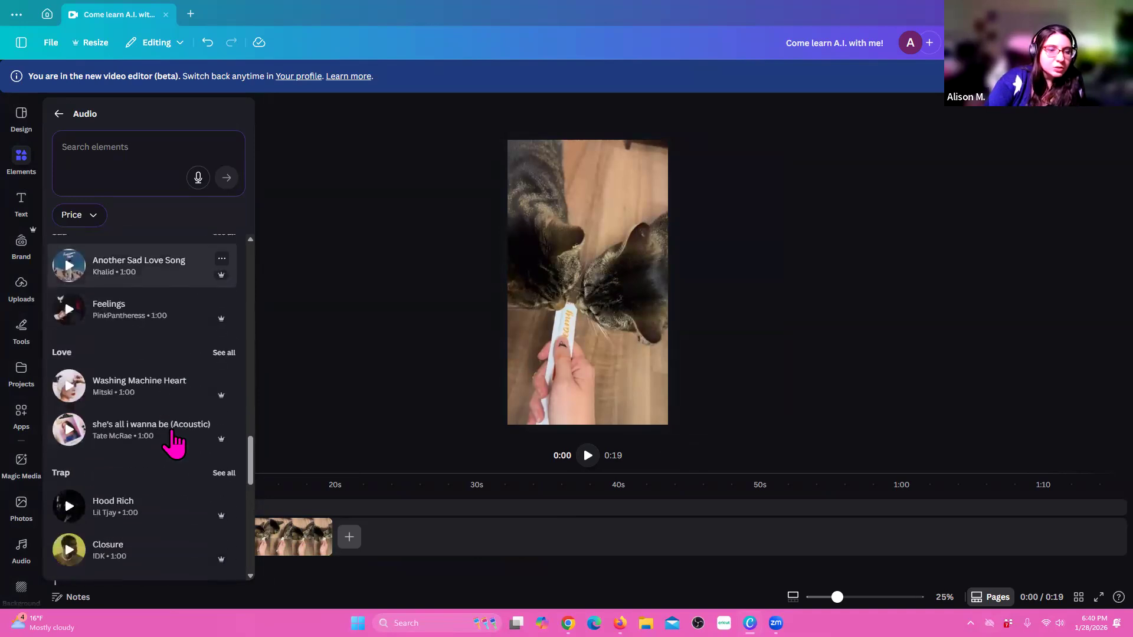
scroll(165, 389, up, 3)
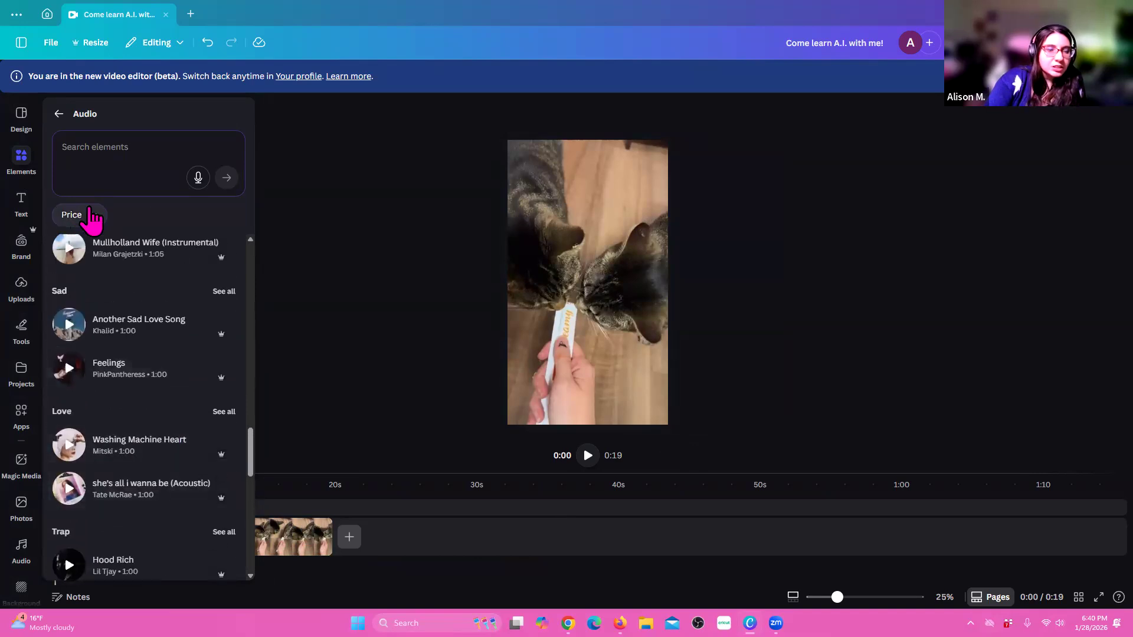
scroll(183, 392, down, 8)
scroll(180, 401, up, 12)
scroll(177, 403, up, 10)
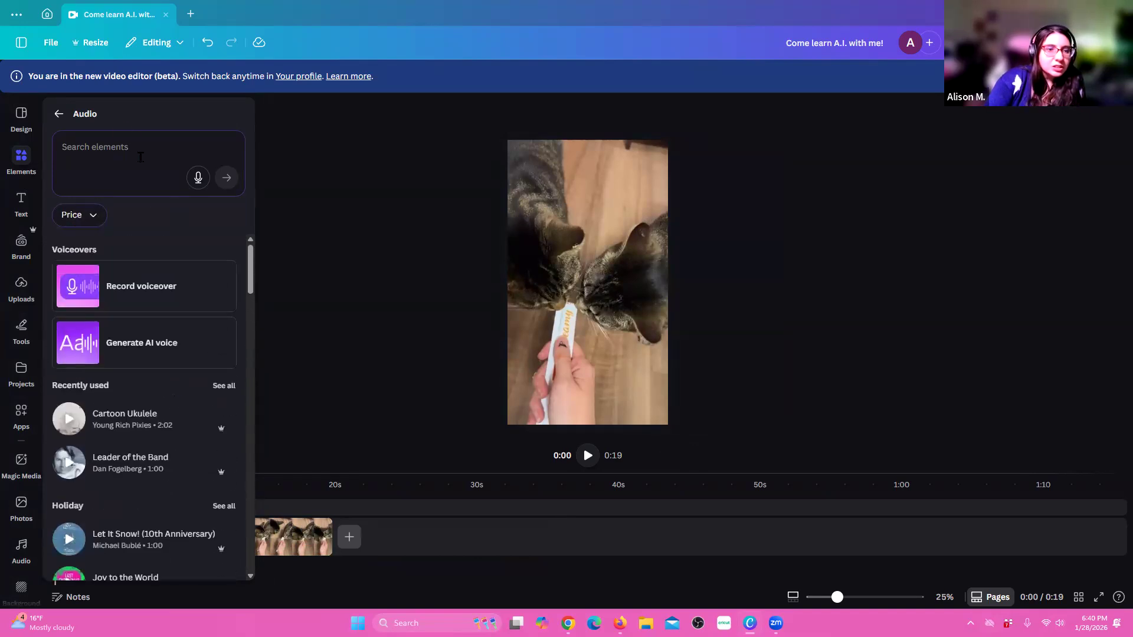
- Add the Cartoon Ukulele track from the recently used audio beneath the cat clip and play the video to about 6 seconds
click(223, 386)
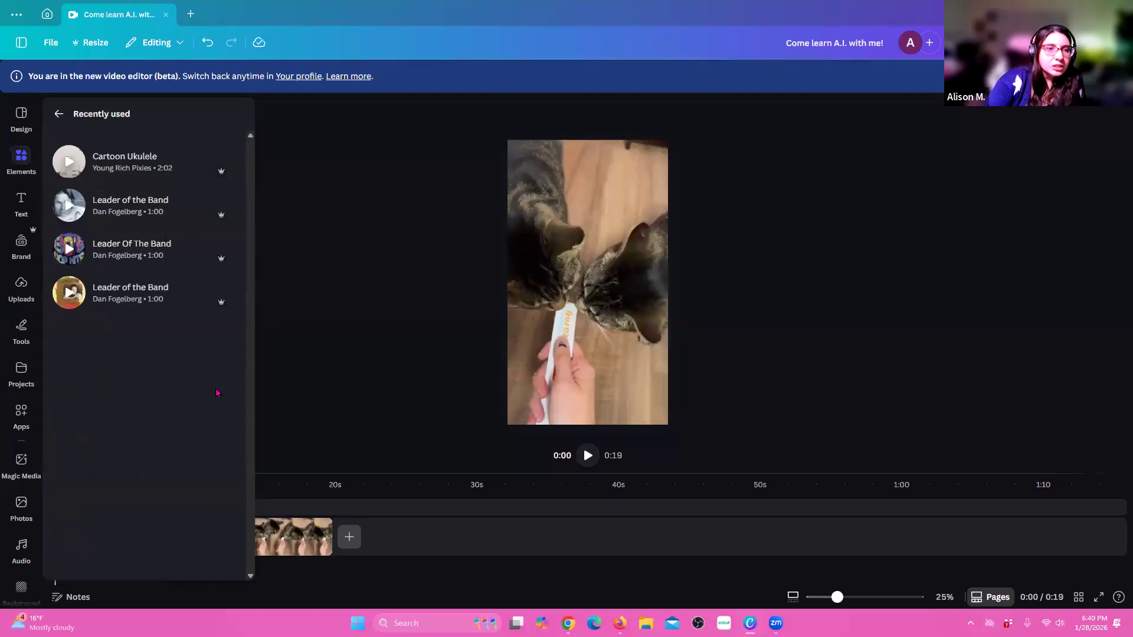
click(114, 173)
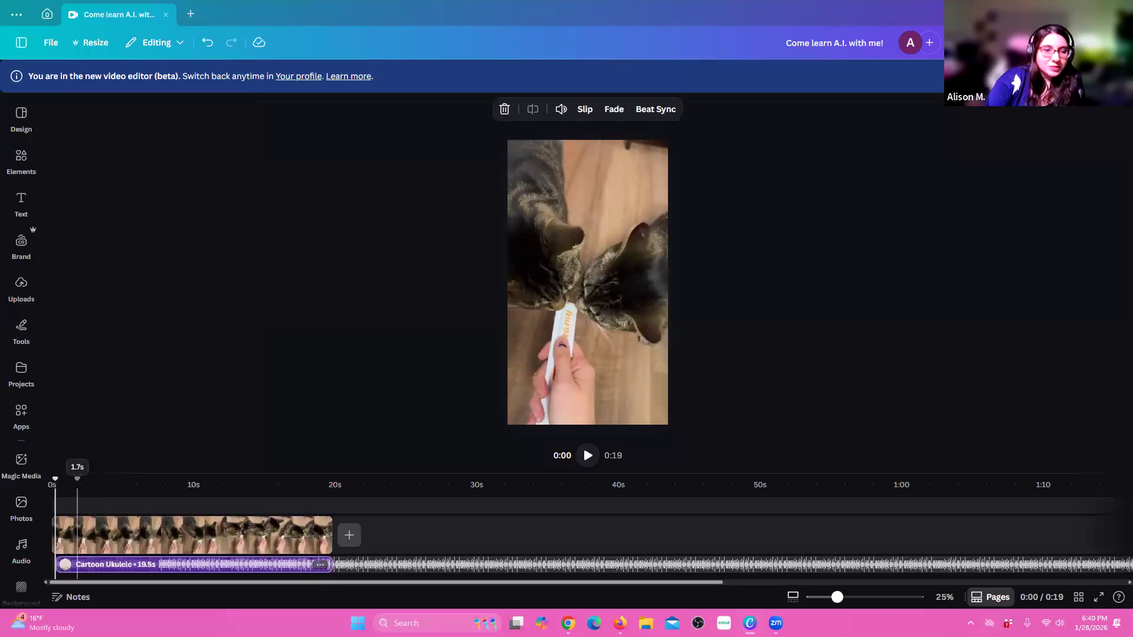
click(588, 459)
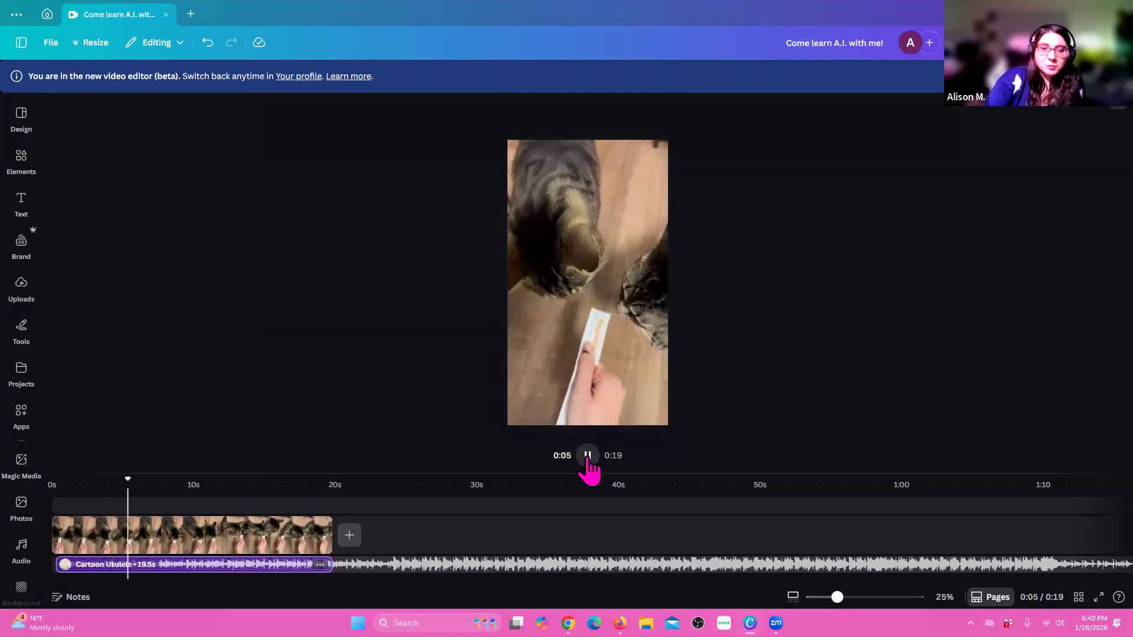
click(588, 459)
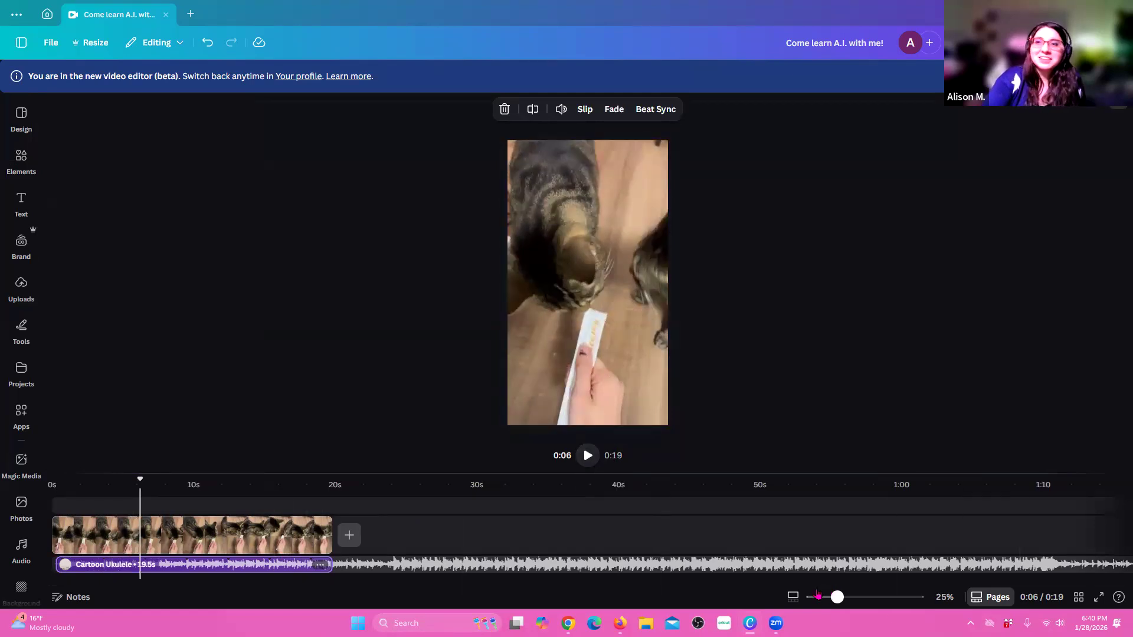
- Set the Cartoon Ukulele track's volume to 176, play the video and return the playhead to the start
click(319, 565)
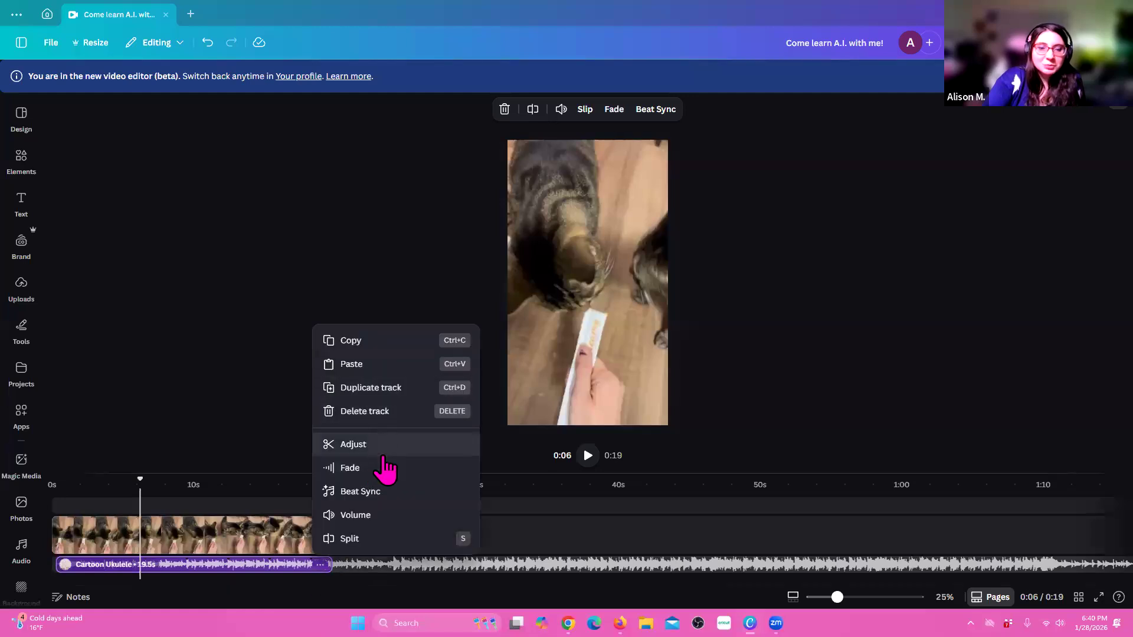
click(356, 515)
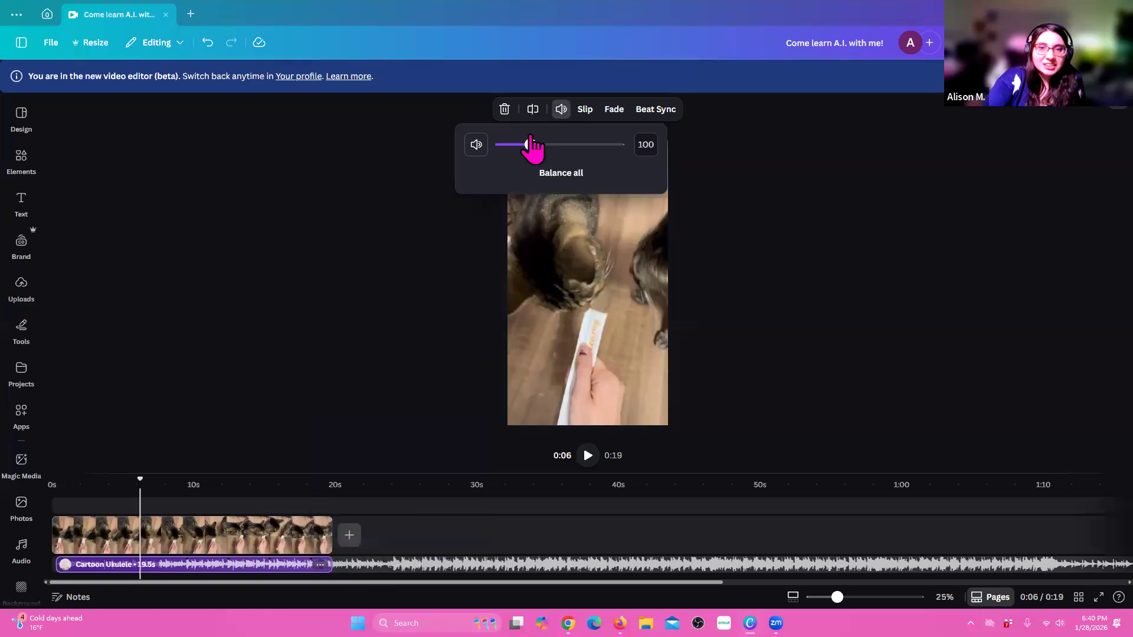
drag(537, 151, 559, 151)
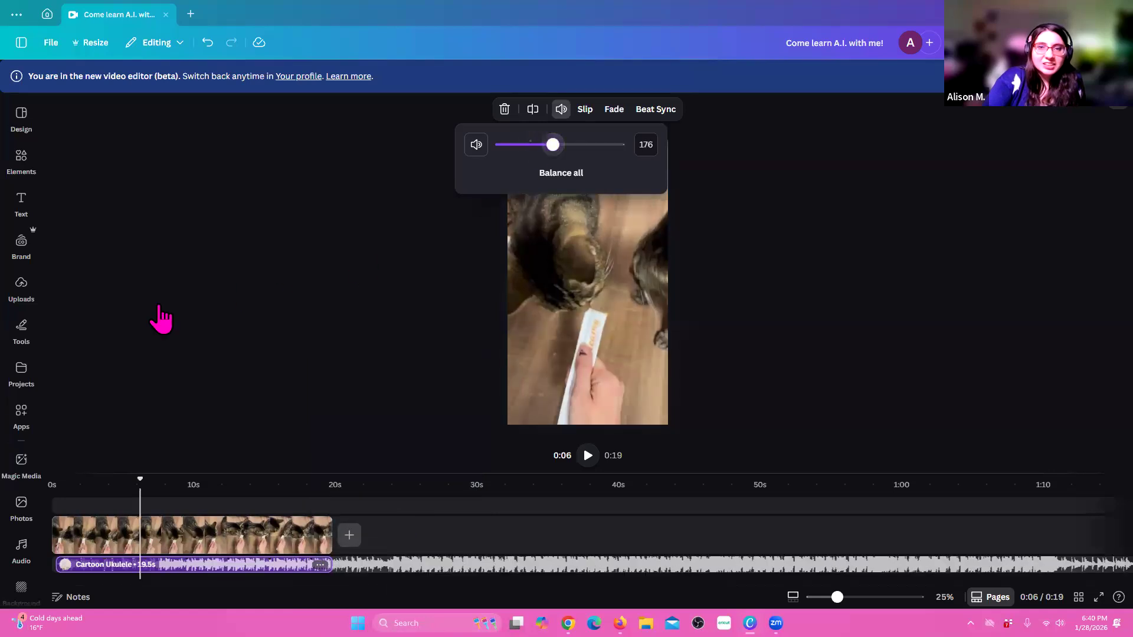
click(191, 397)
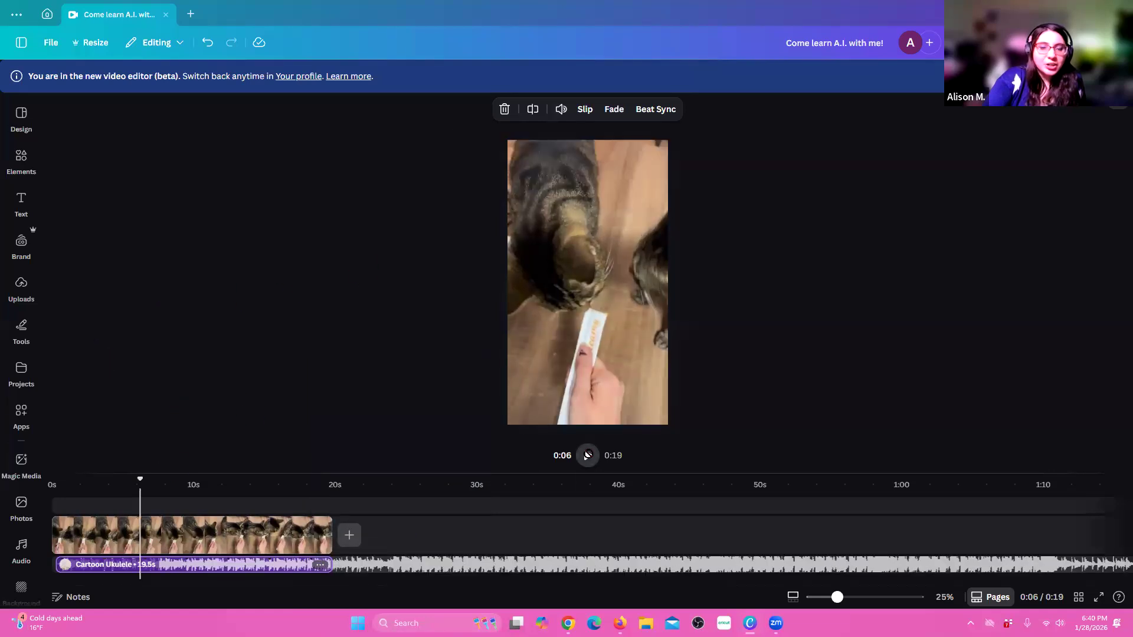
click(587, 455)
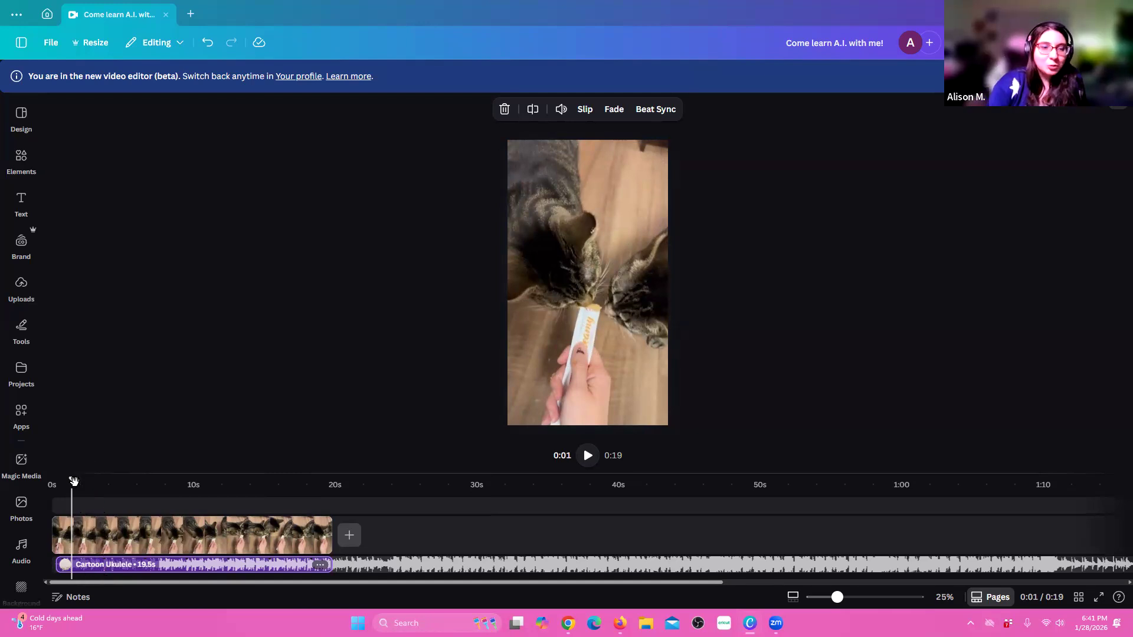
drag(70, 481, 56, 478)
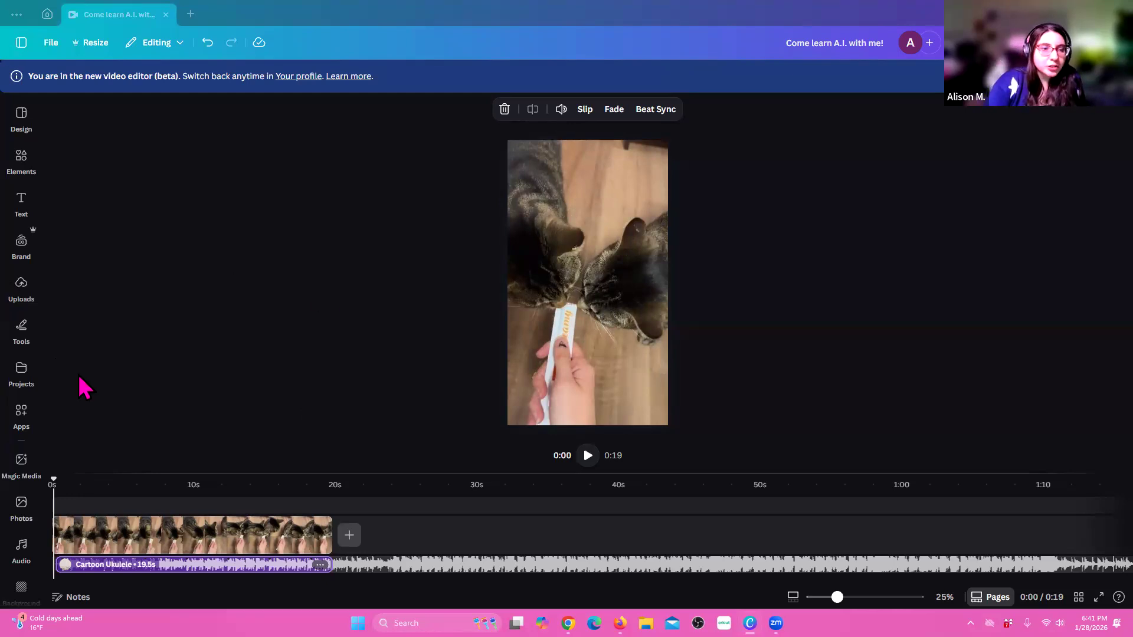
- Return from the recently used tracks to the main audio category of the elements library and show its price filter options
click(15, 163)
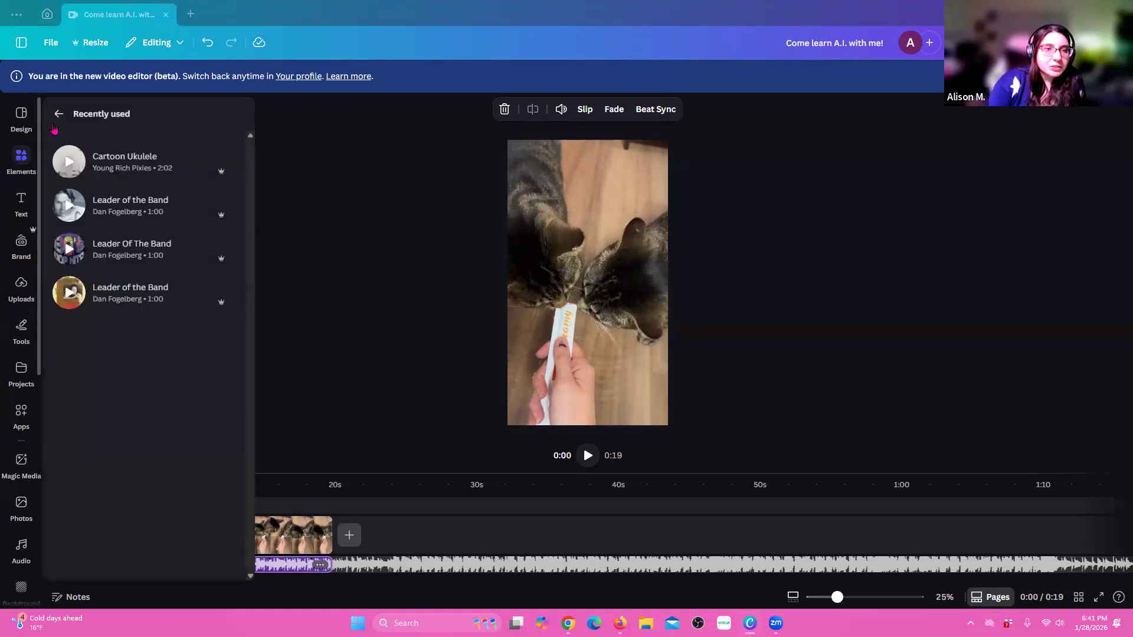
click(58, 114)
click(21, 200)
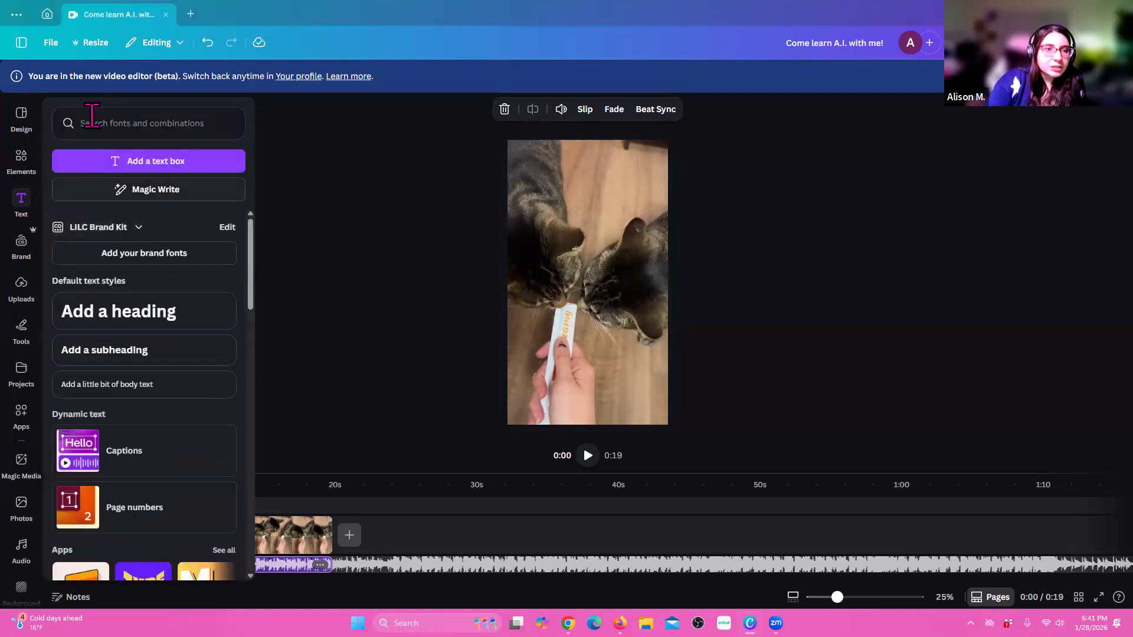
click(22, 163)
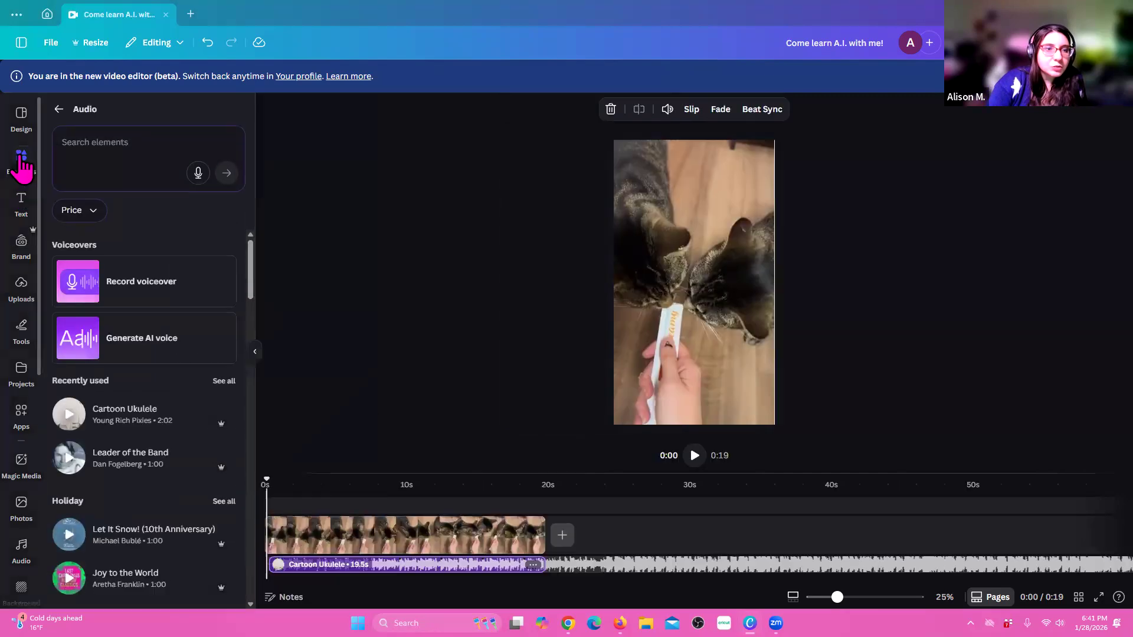
scroll(178, 439, down, 1)
scroll(182, 427, up, 1)
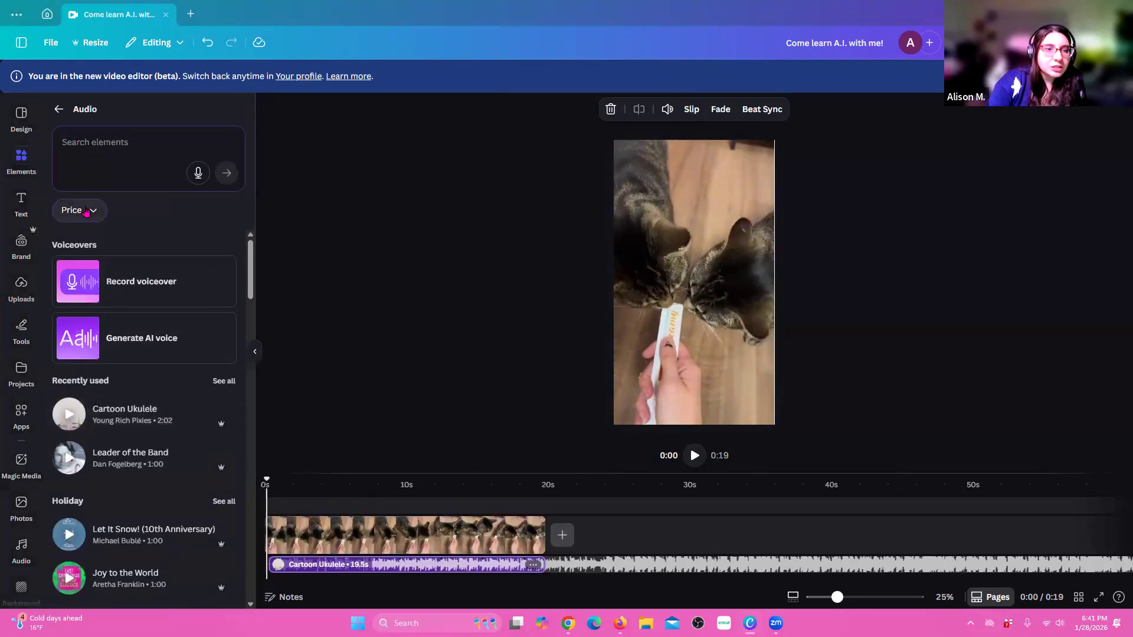
click(63, 210)
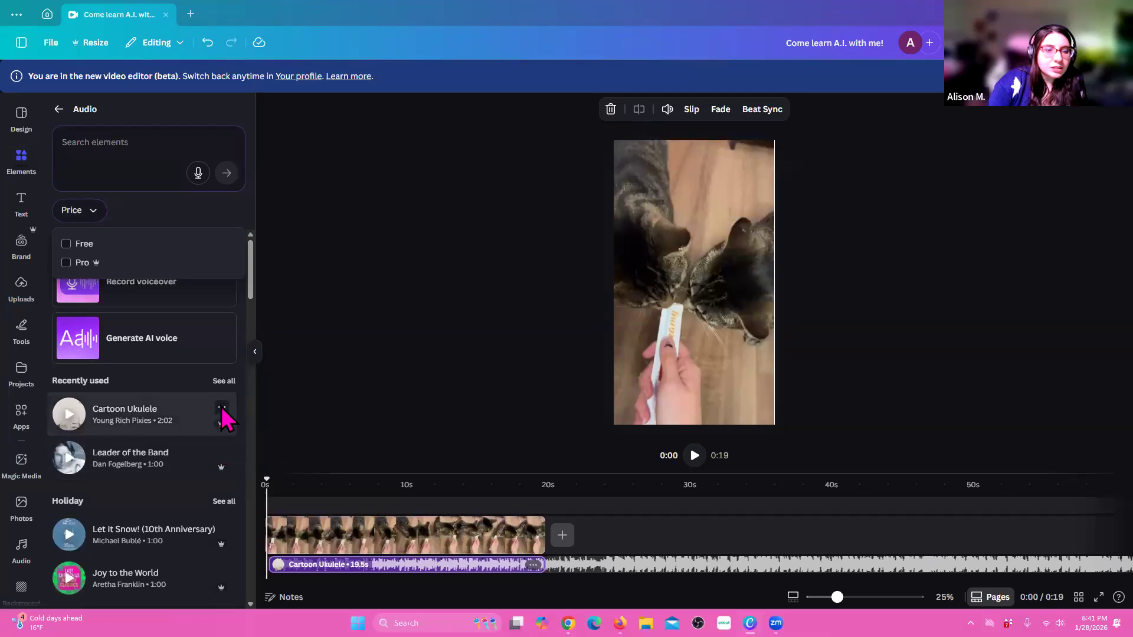
- Check the usage rights of the recently used Cartoon Ukulele and Leader of the Band tracks
click(222, 409)
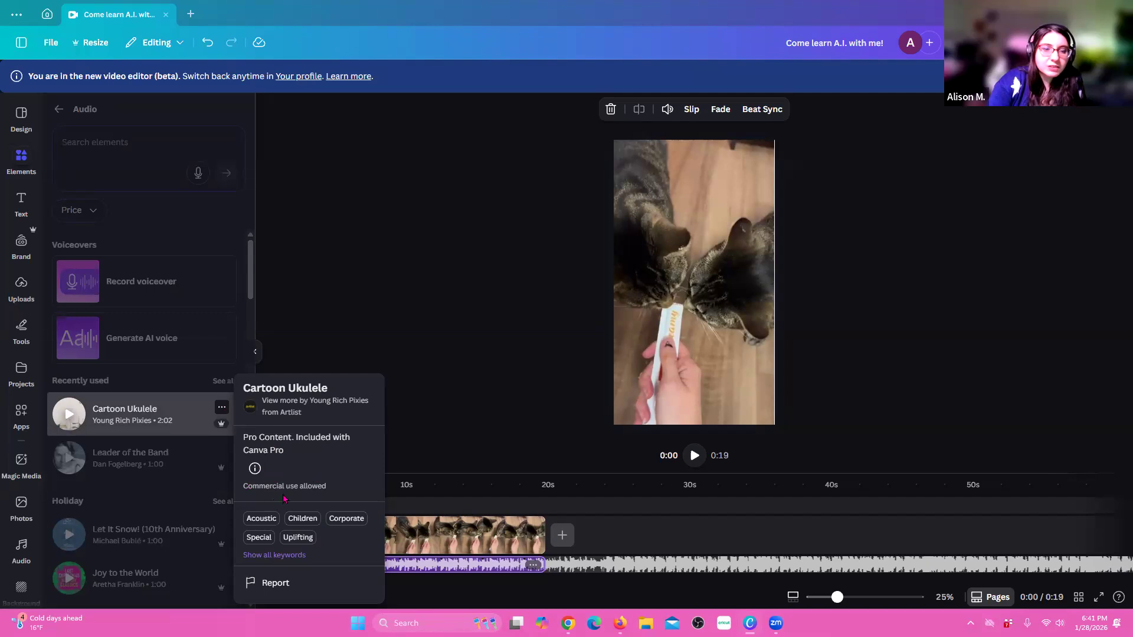
click(415, 370)
click(223, 452)
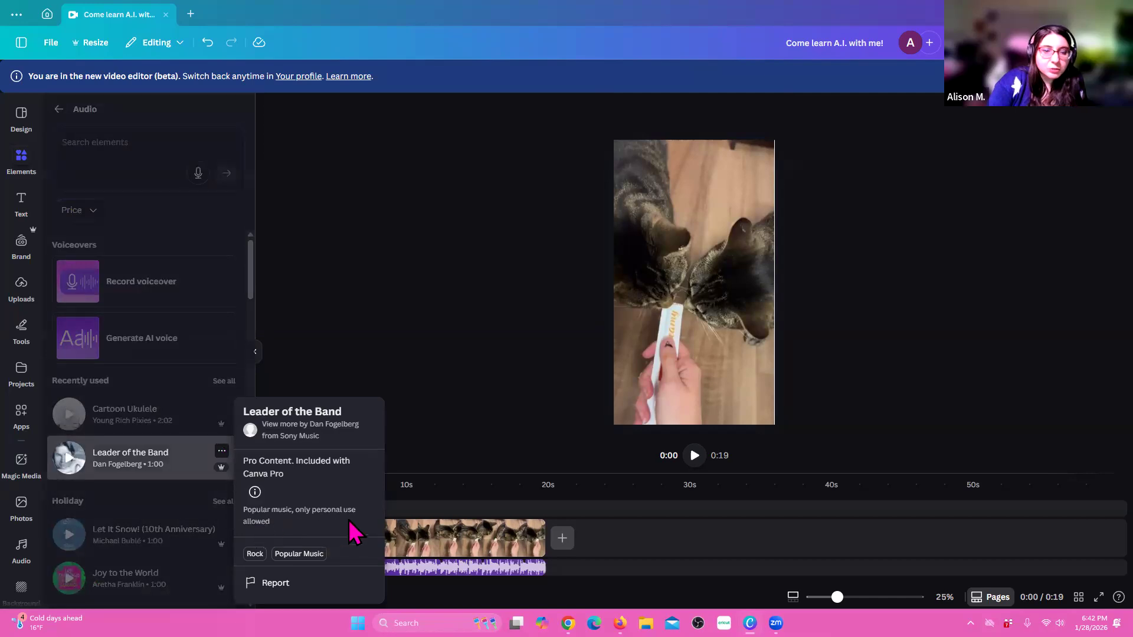
click(367, 336)
- Check the usage rights of the 40 Love and Rhythm of the River tracks in the YouTube music section
scroll(151, 503, down, 3)
scroll(155, 508, down, 20)
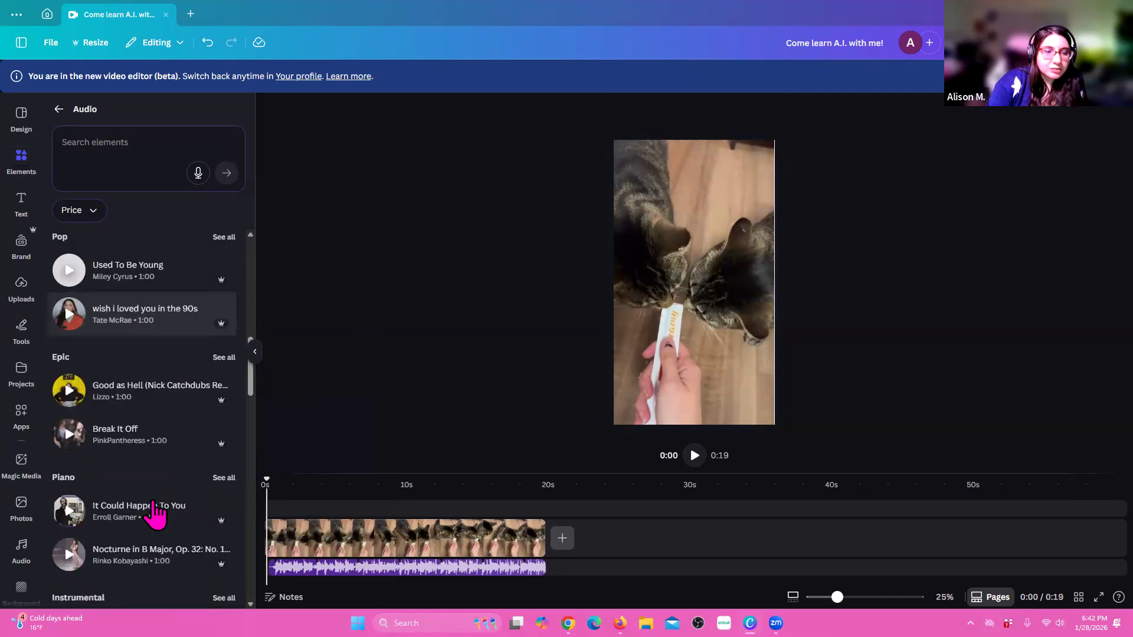
scroll(152, 519, down, 2)
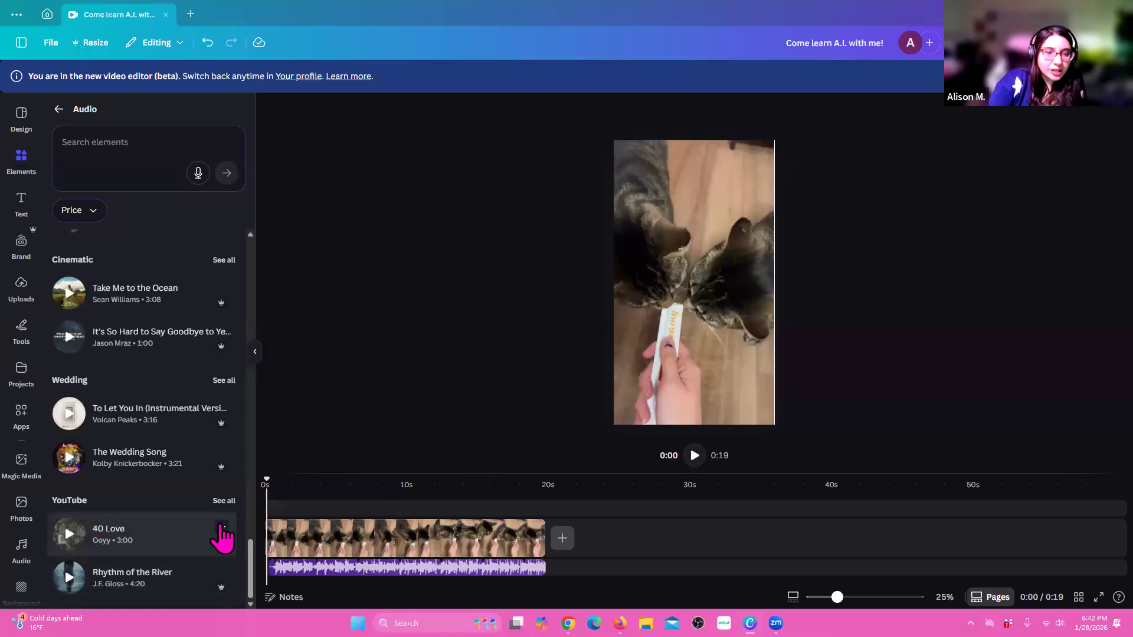
click(223, 528)
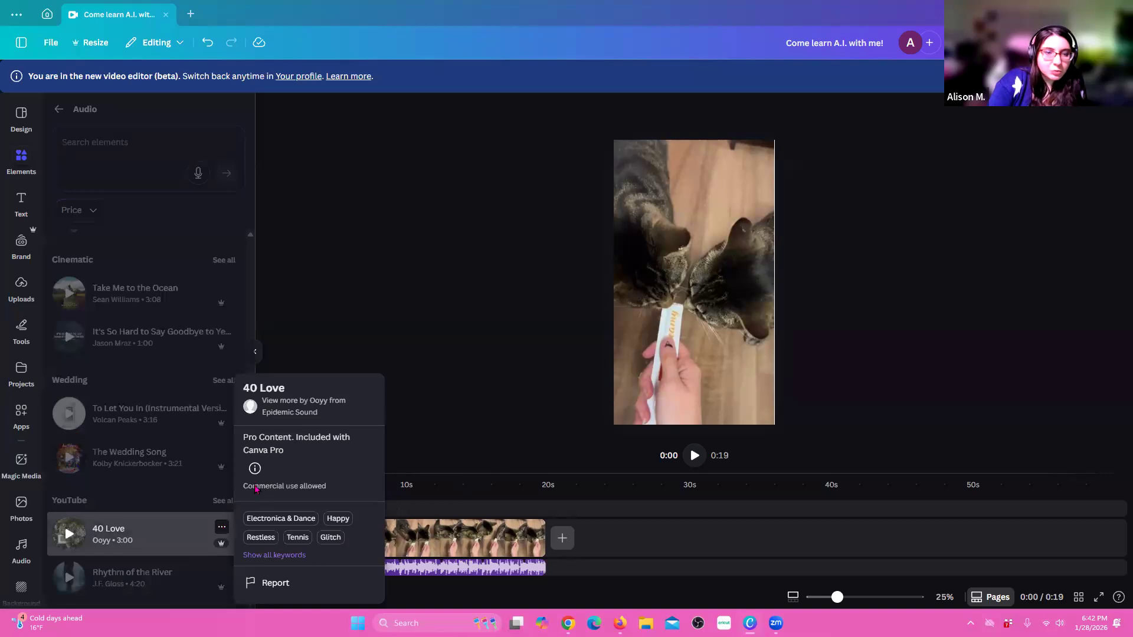
click(222, 570)
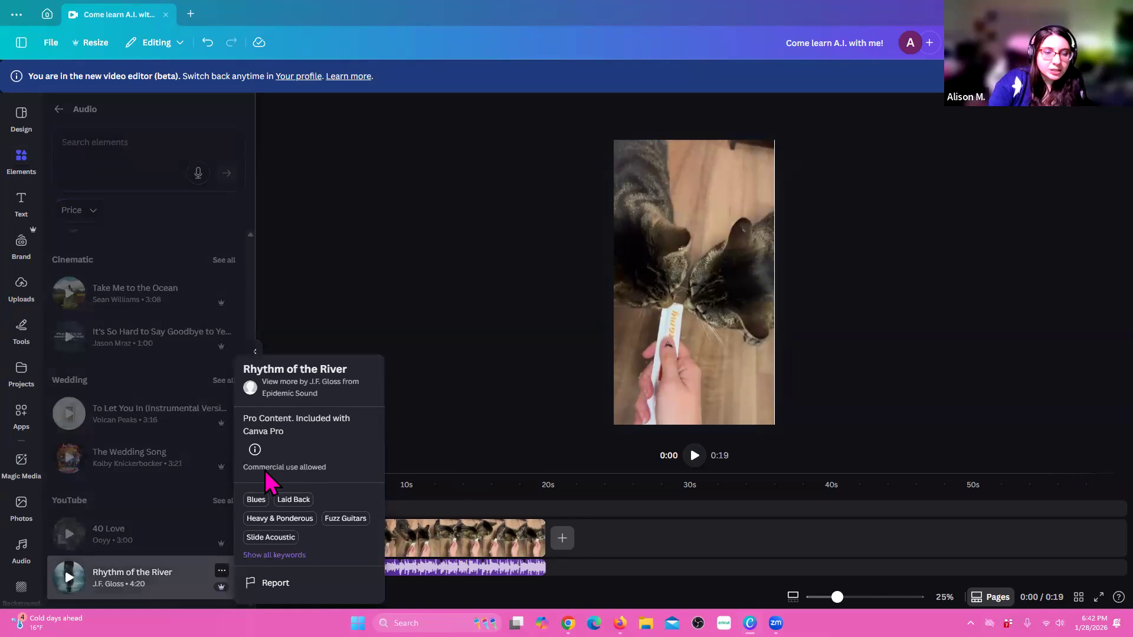
click(392, 317)
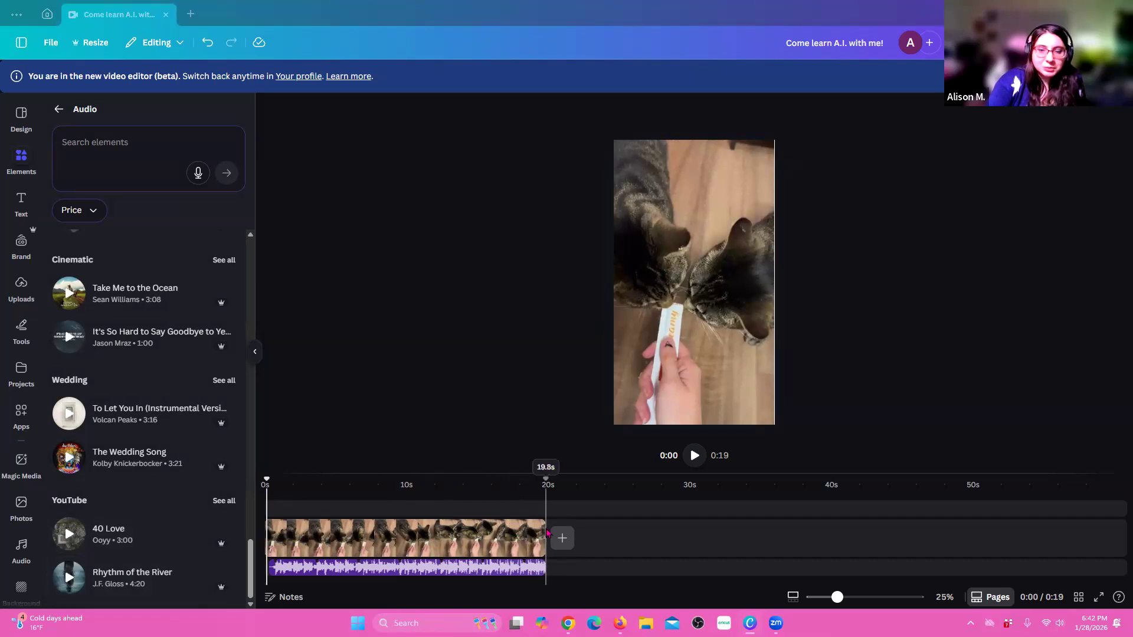
- Select the cat clip on the timeline and play the video from its start to about 1 second
click(515, 537)
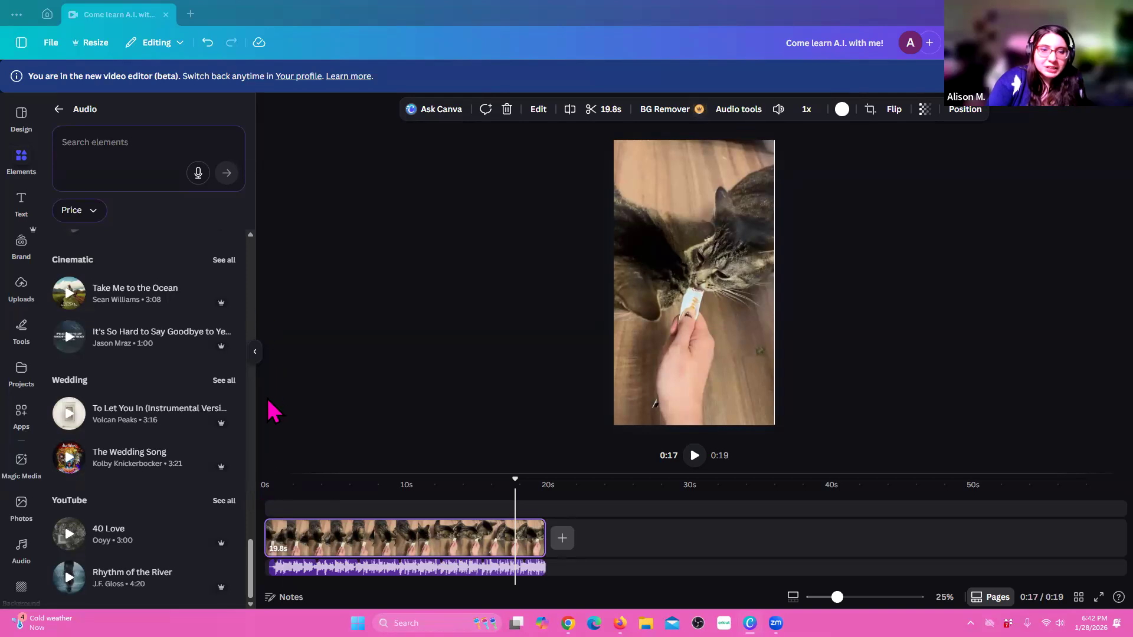
click(278, 549)
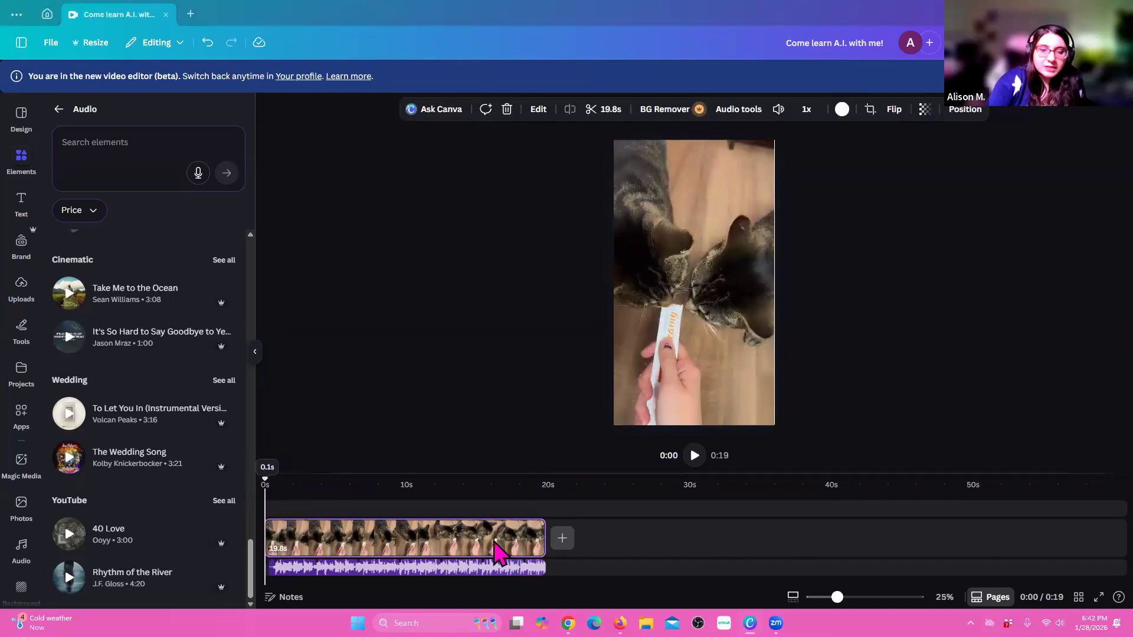
click(695, 457)
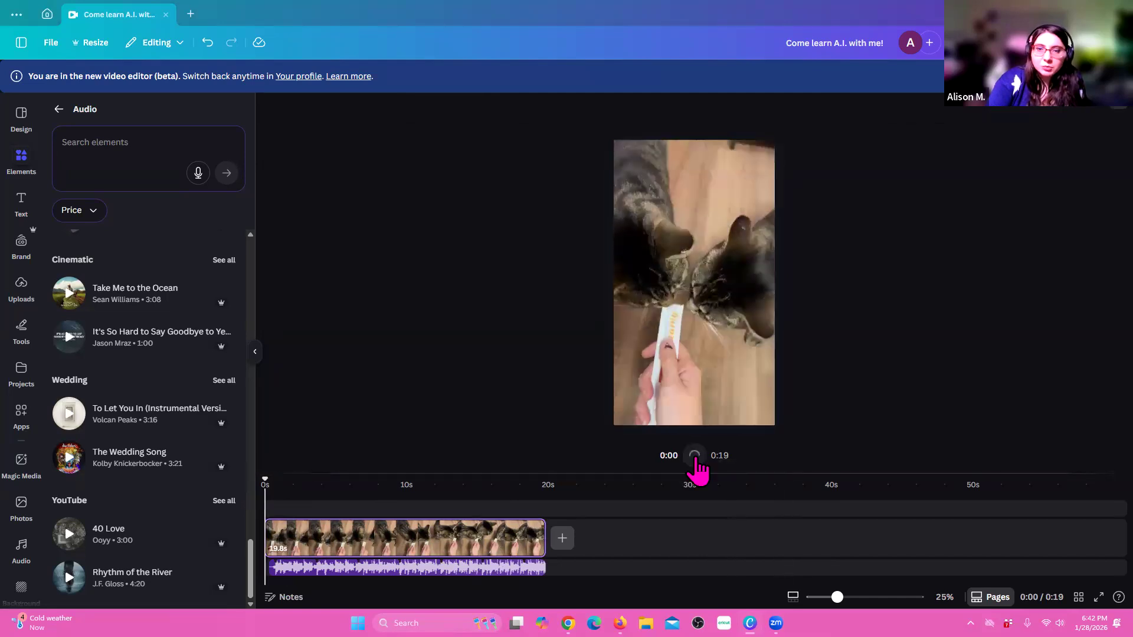
click(692, 457)
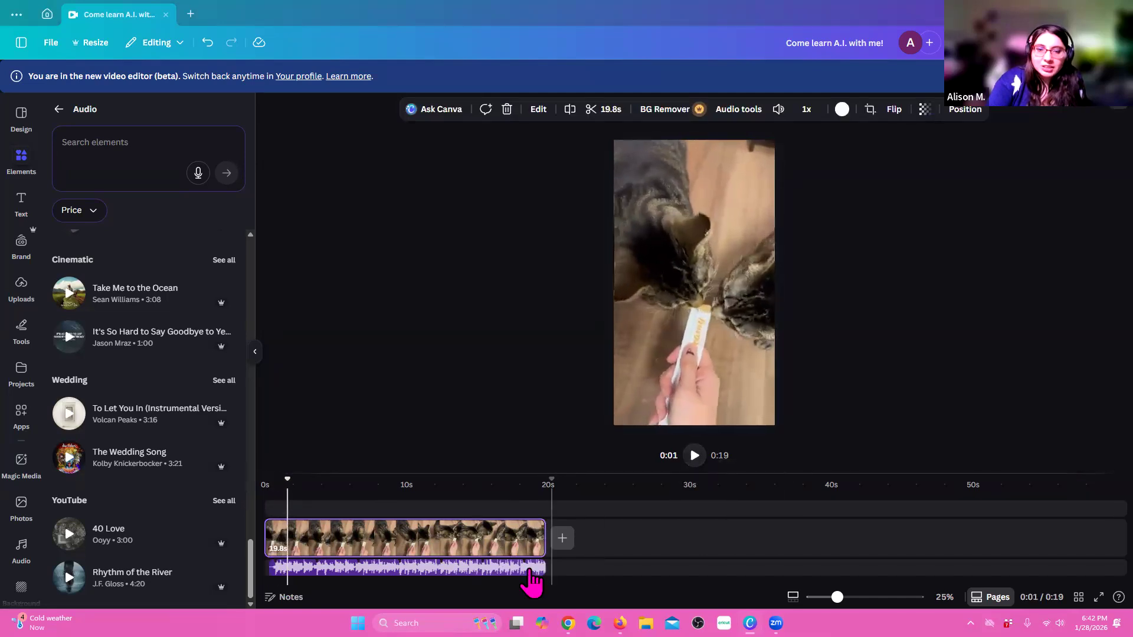
- Lower the volume of the Cartoon Ukulele track on the timeline to nearly its minimum
click(527, 571)
right_click(505, 570)
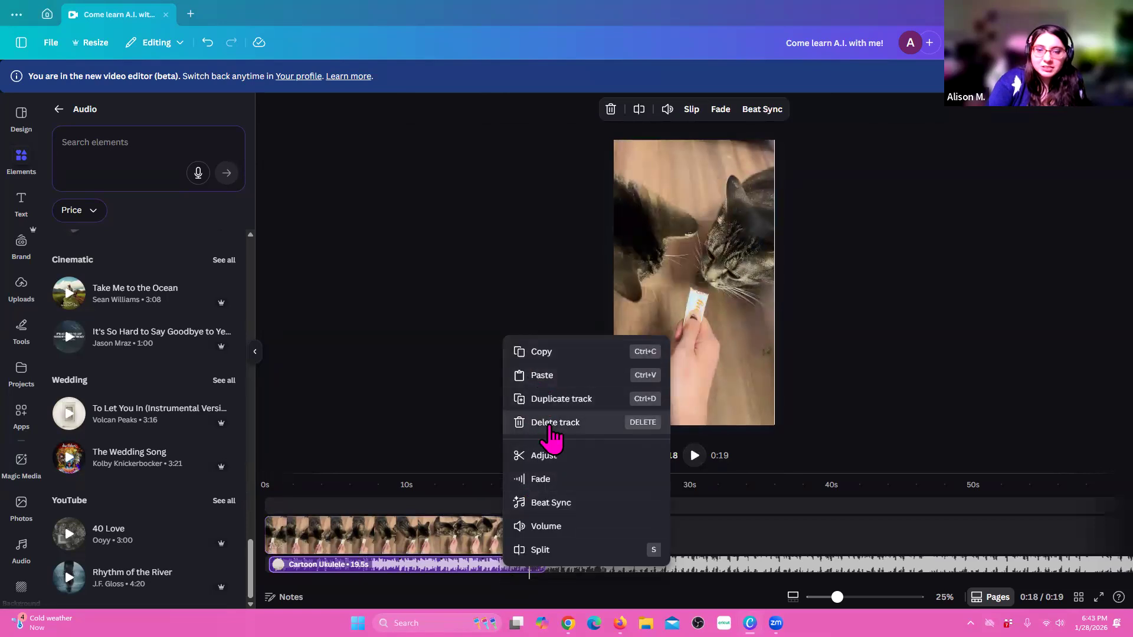
click(558, 526)
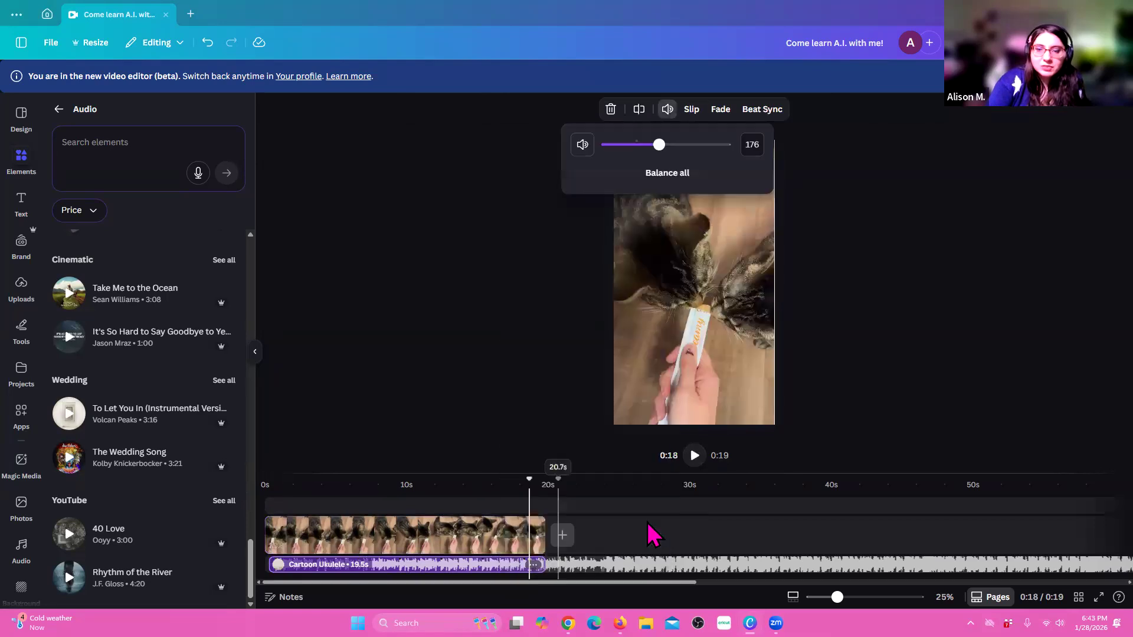
drag(659, 144, 606, 168)
click(502, 433)
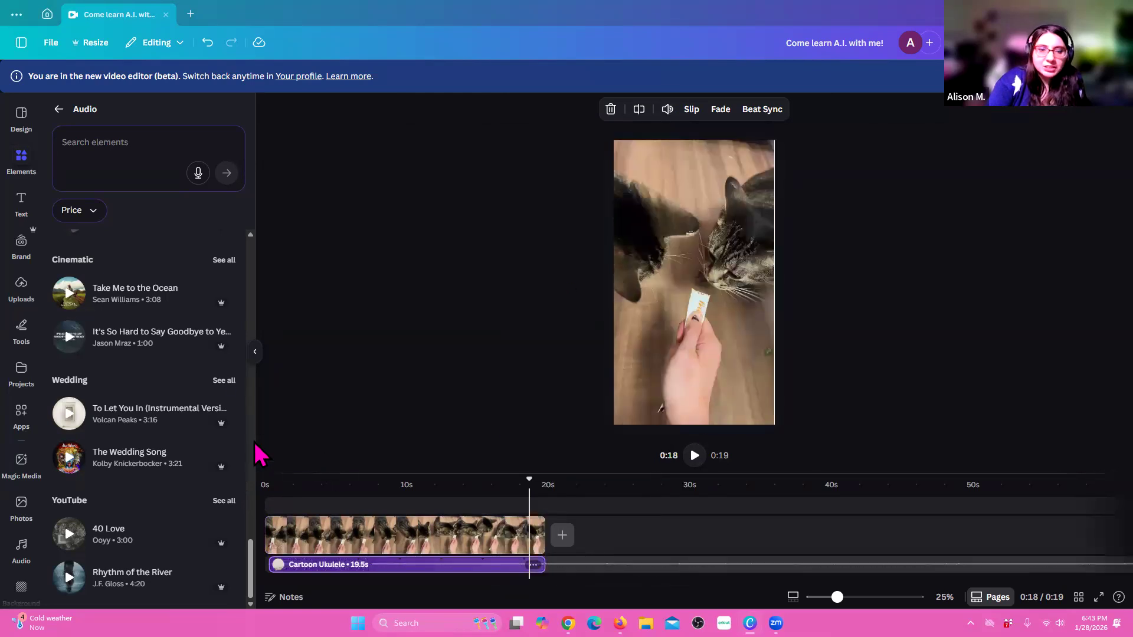
- Play the video from about 1 second to about 6 seconds to hear the lowered music volume
scroll(260, 455, up, 5)
click(398, 472)
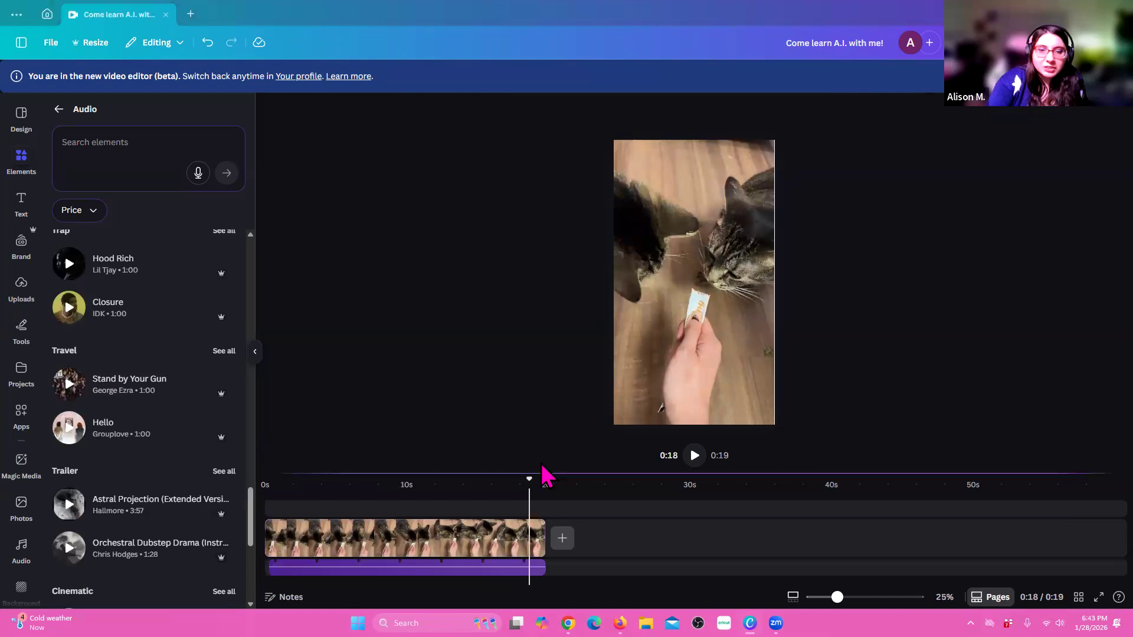
click(284, 478)
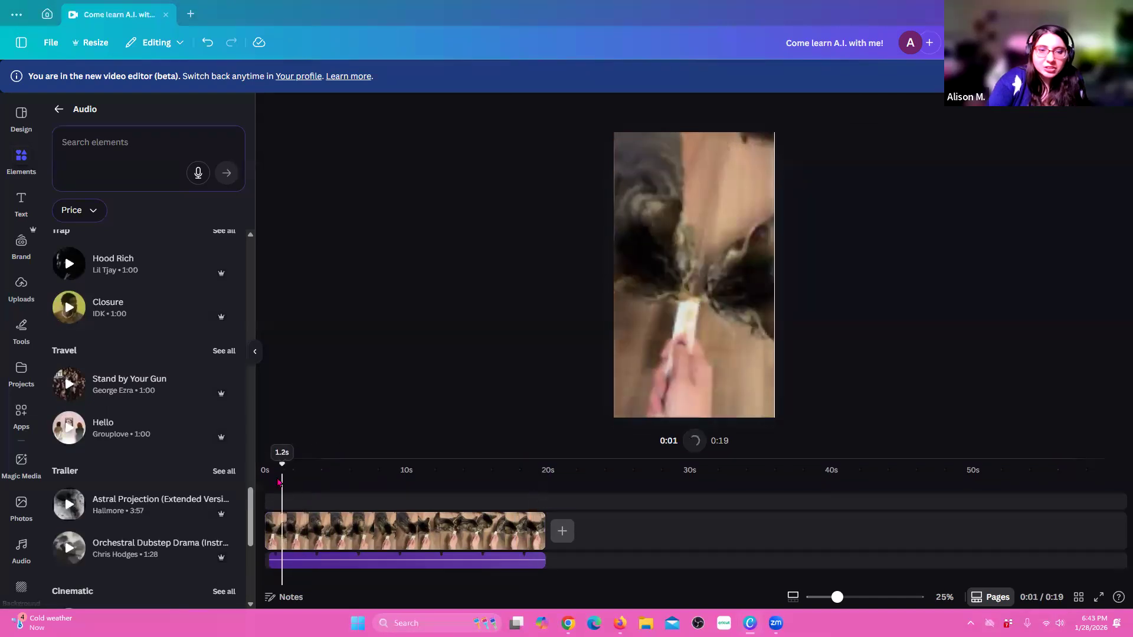
click(694, 440)
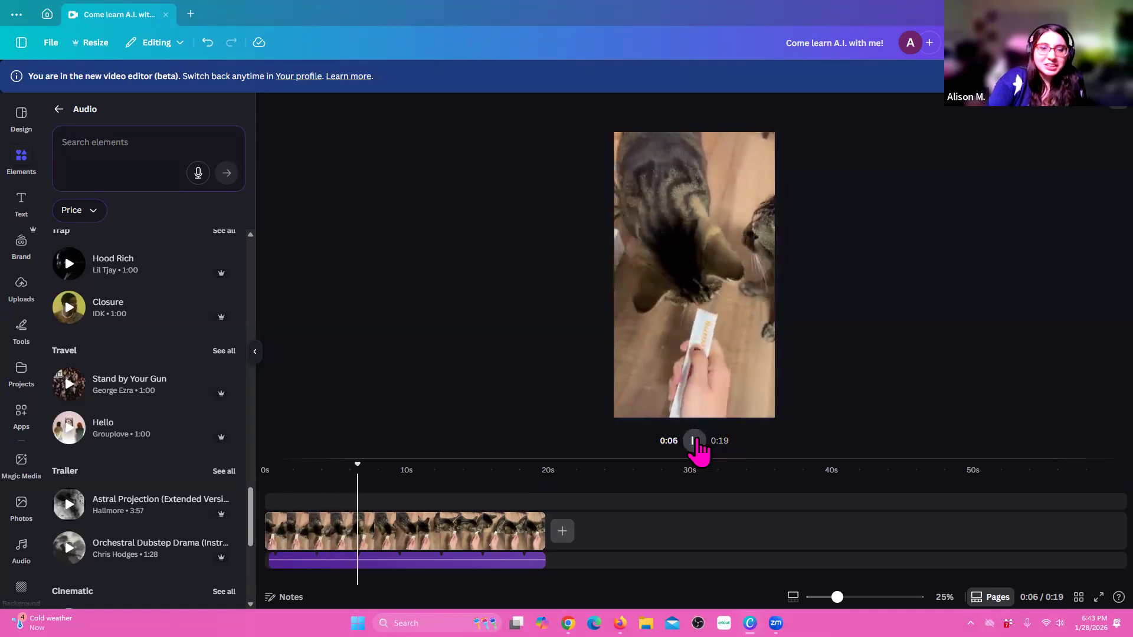
click(694, 441)
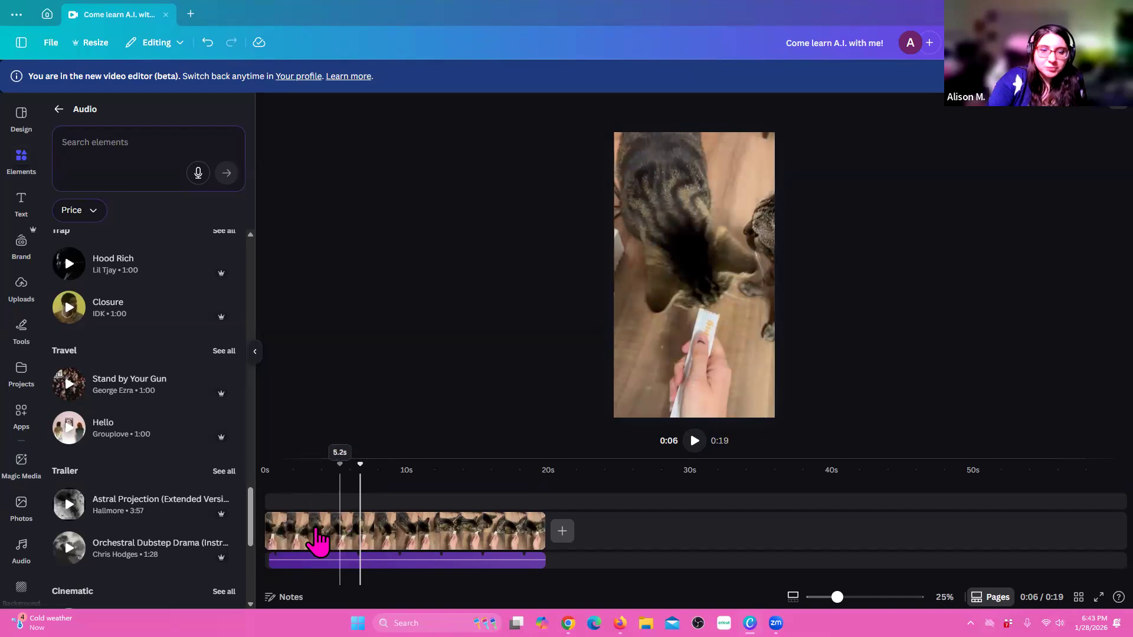
- Trim the end of the cat clip to 12.3 seconds and, after playing it to about 6 seconds, to about 6.2 seconds
click(317, 536)
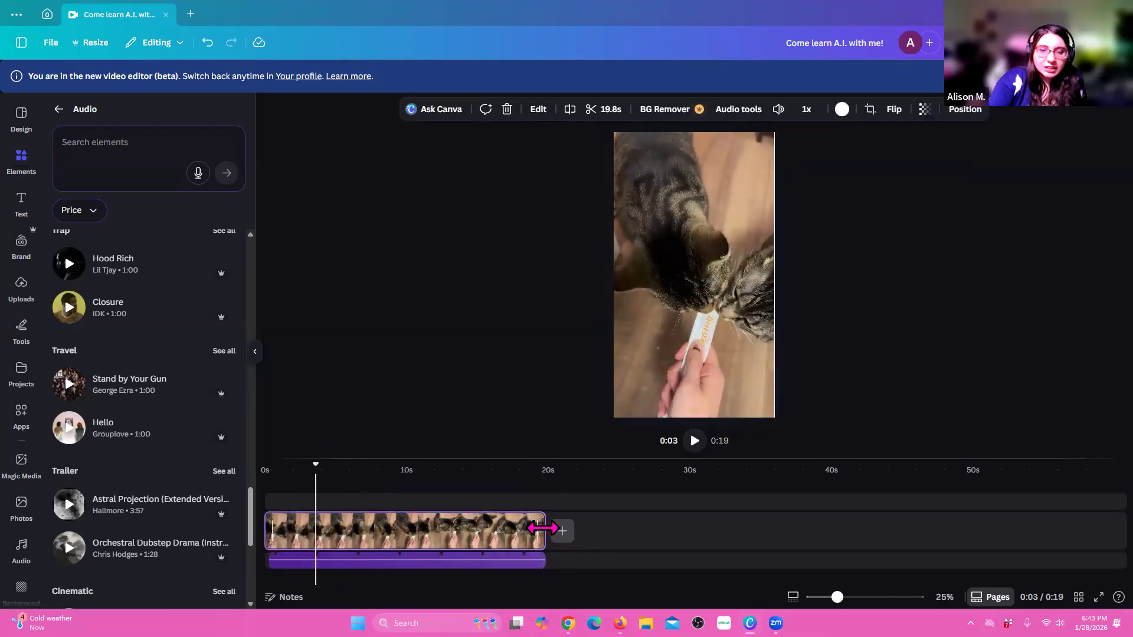
drag(535, 529, 438, 529)
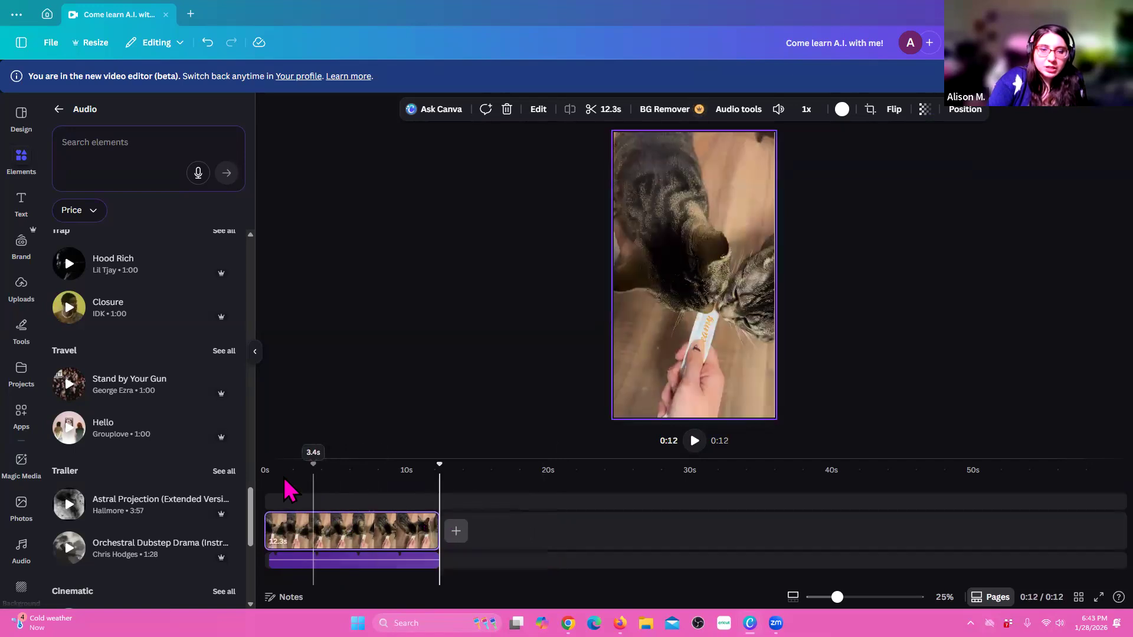
click(275, 496)
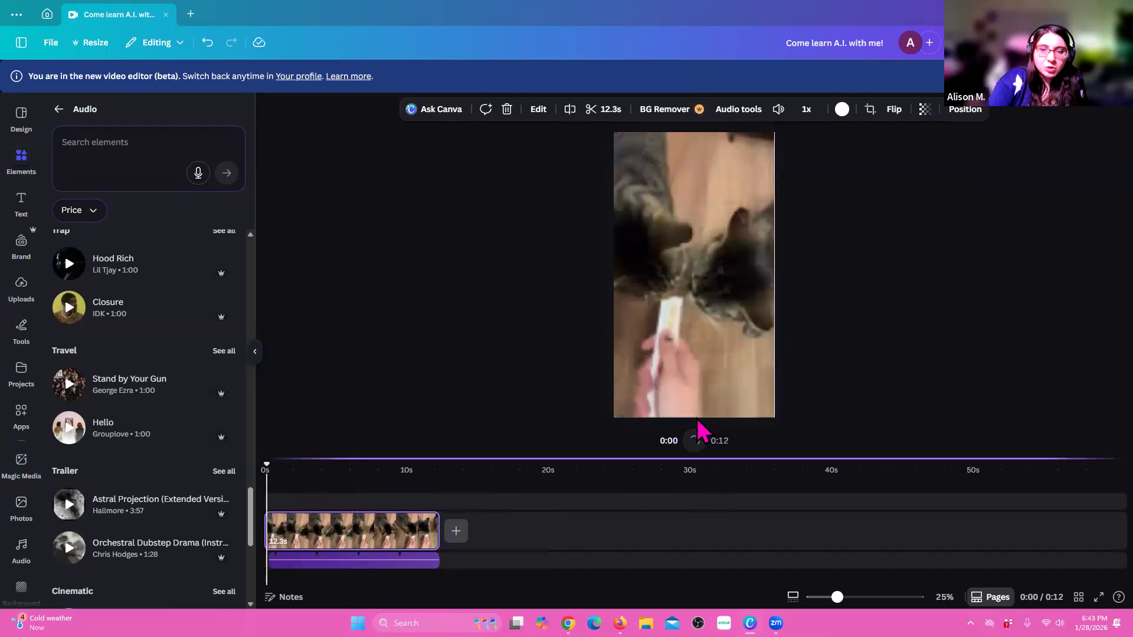
click(694, 440)
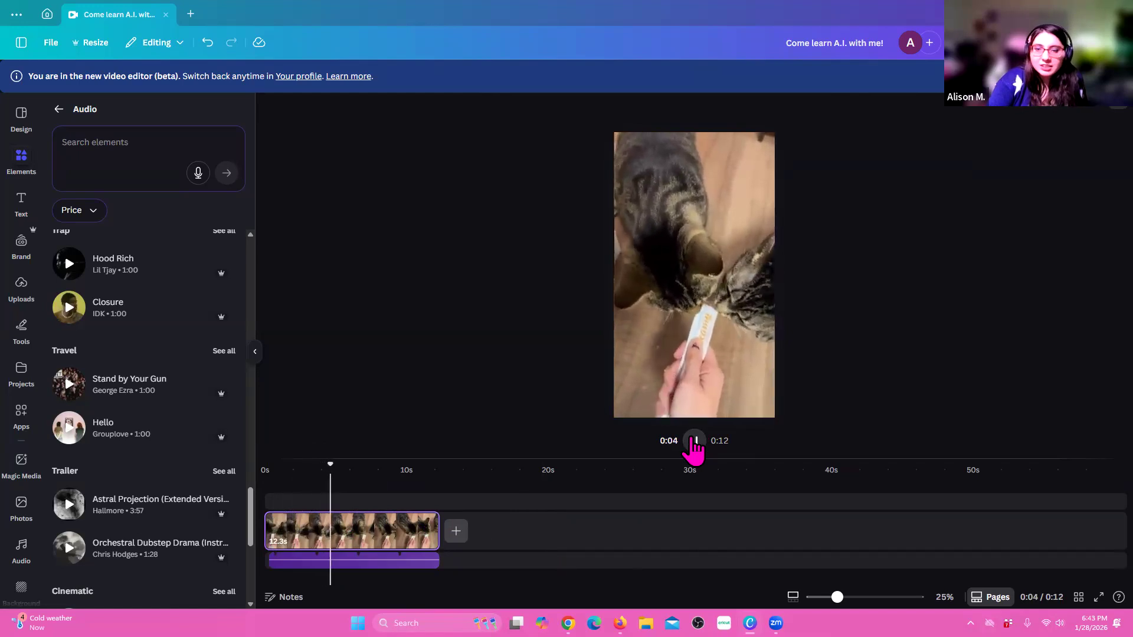
click(693, 442)
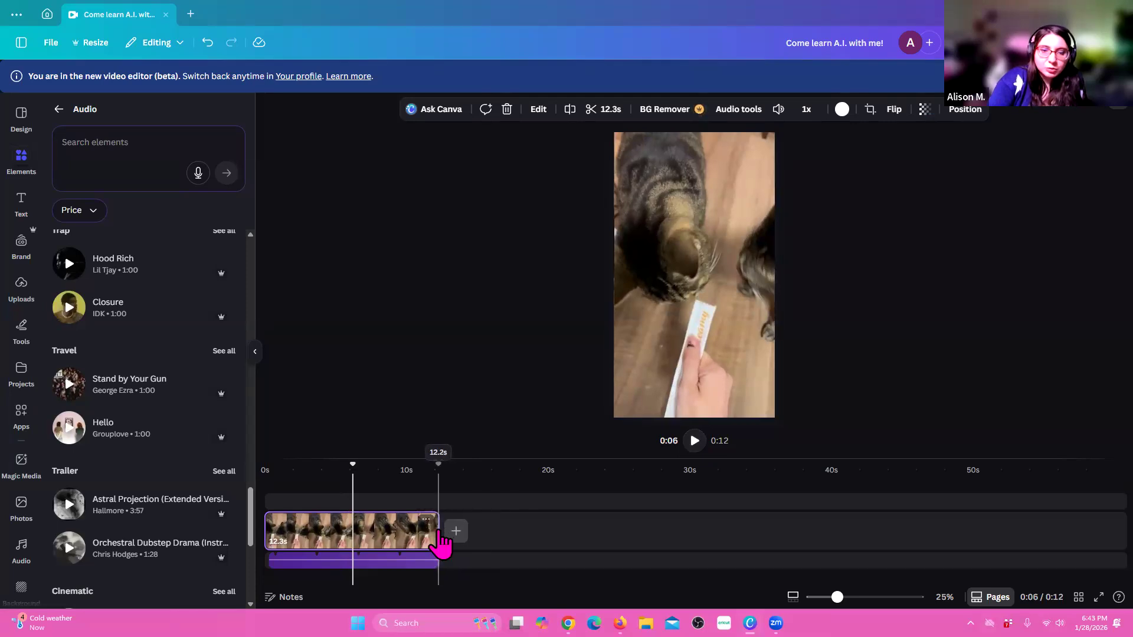
drag(437, 534, 353, 537)
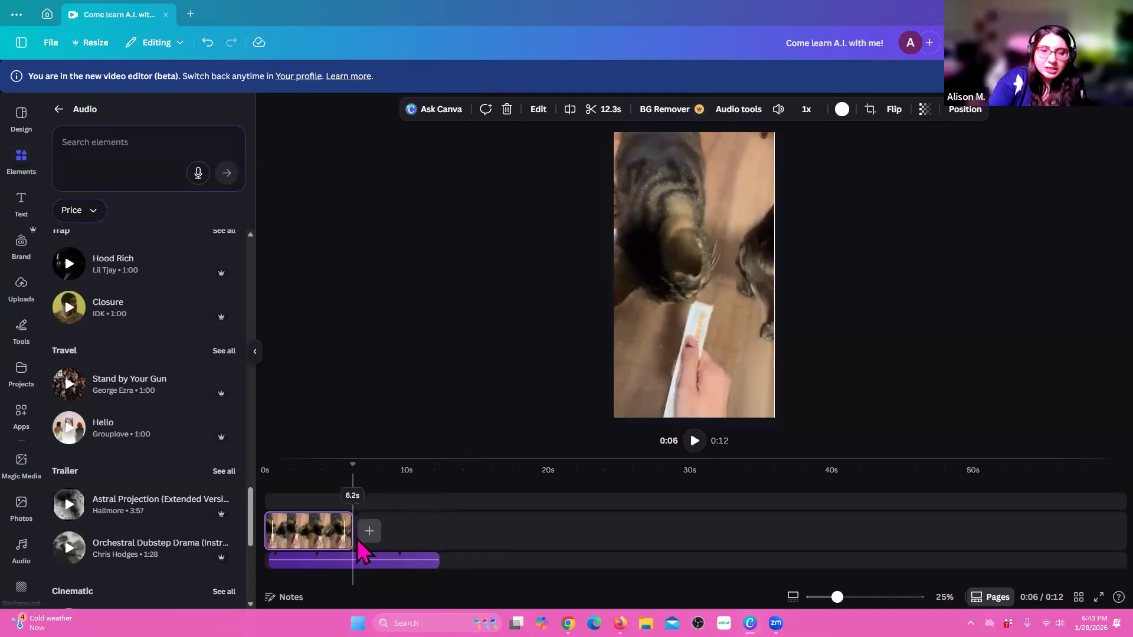
click(354, 268)
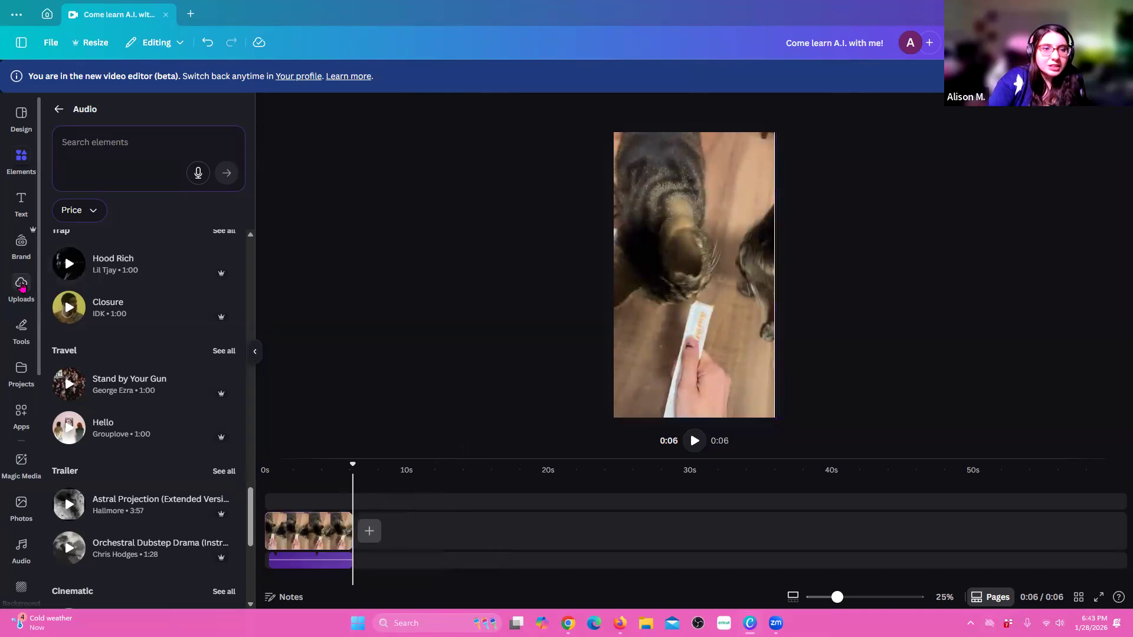
- Add three uploaded cat images after the clip: the close-up face, the cat on the patterned blanket, and the cat licking its nose
click(24, 288)
click(103, 213)
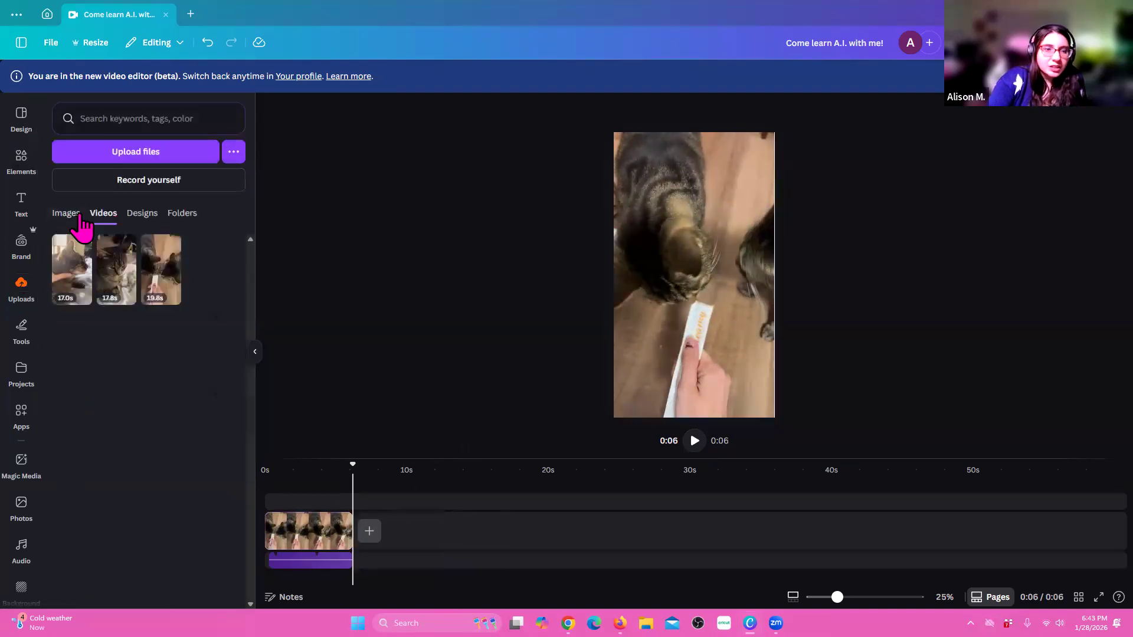
click(80, 216)
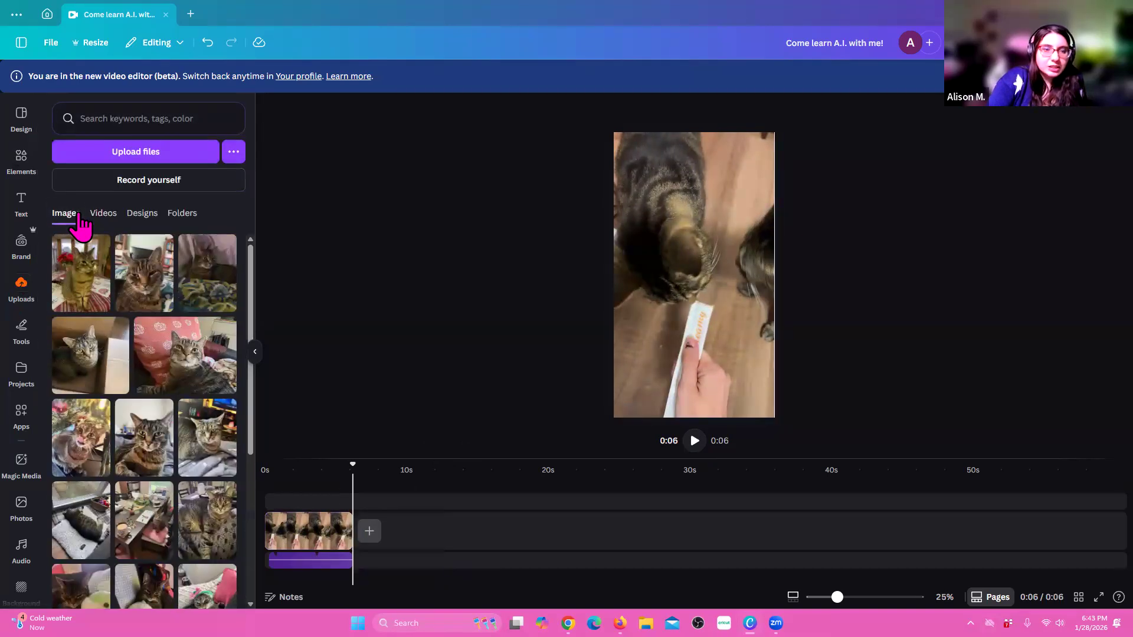
drag(149, 279, 371, 531)
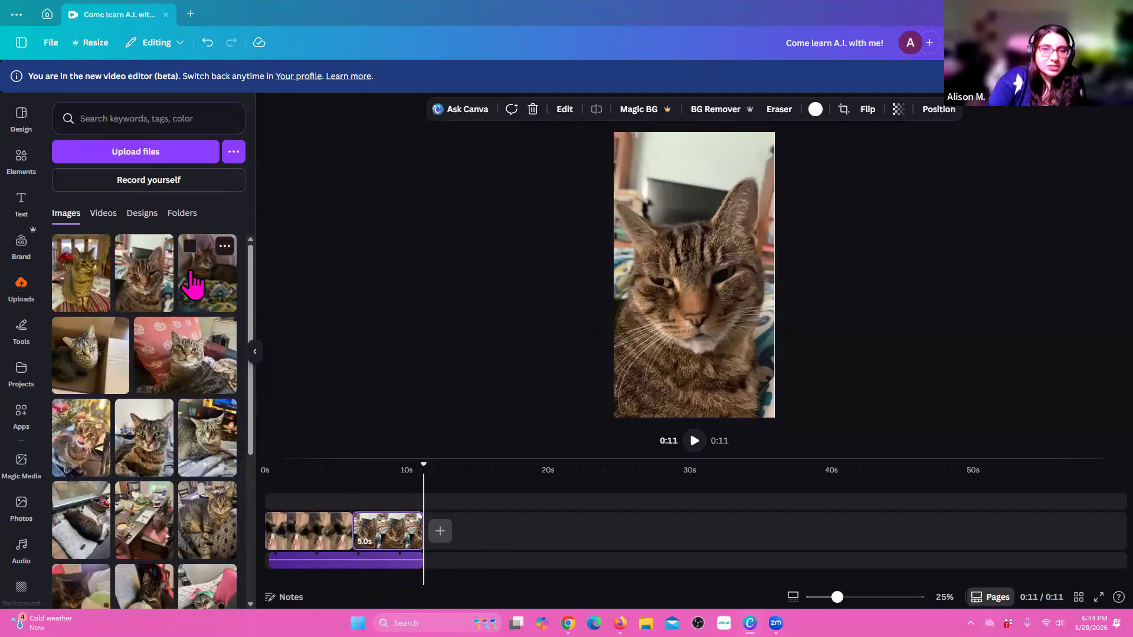
drag(203, 280, 442, 530)
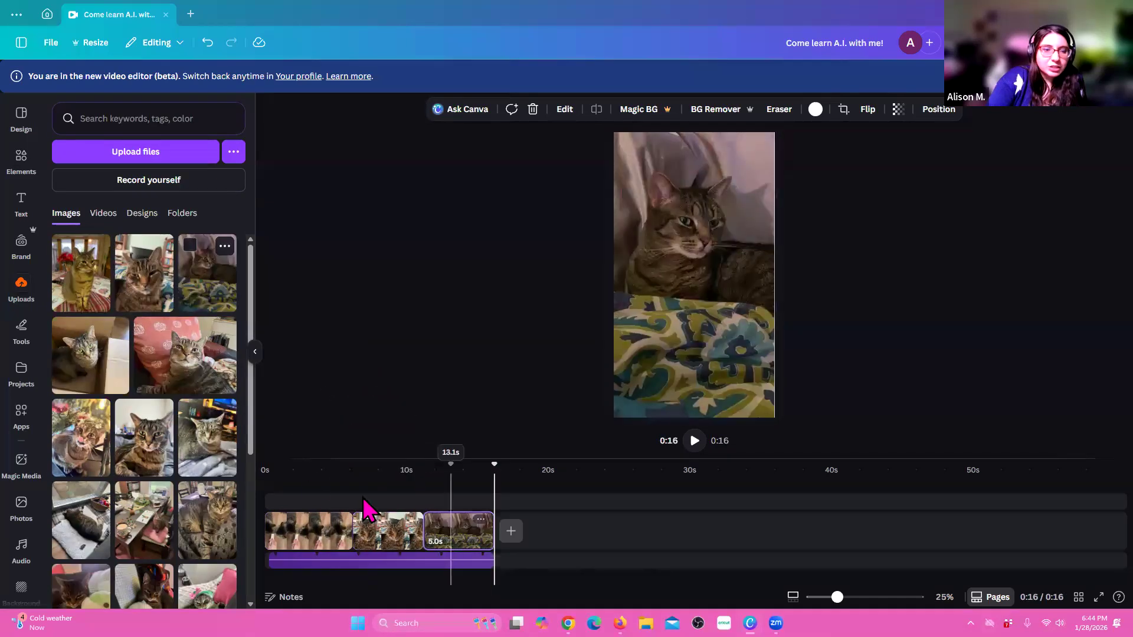
drag(76, 452, 509, 531)
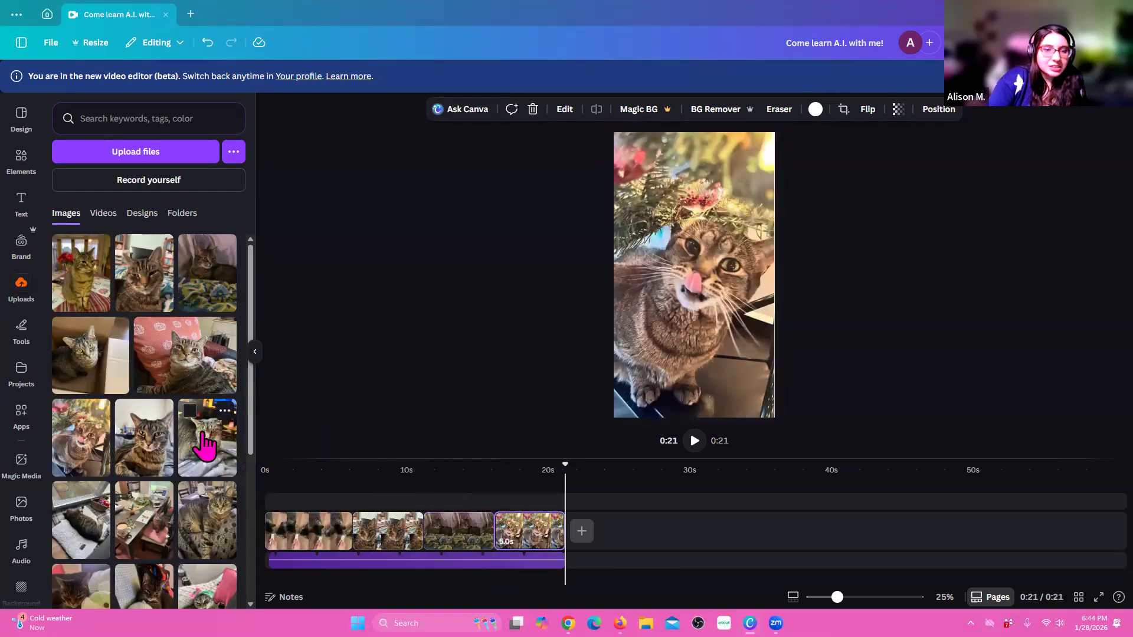
- Add two more uploaded cat images to the end of the video: the cat by the window and the cat wearing the bow headband
scroll(155, 478, down, 2)
scroll(155, 478, down, 2)
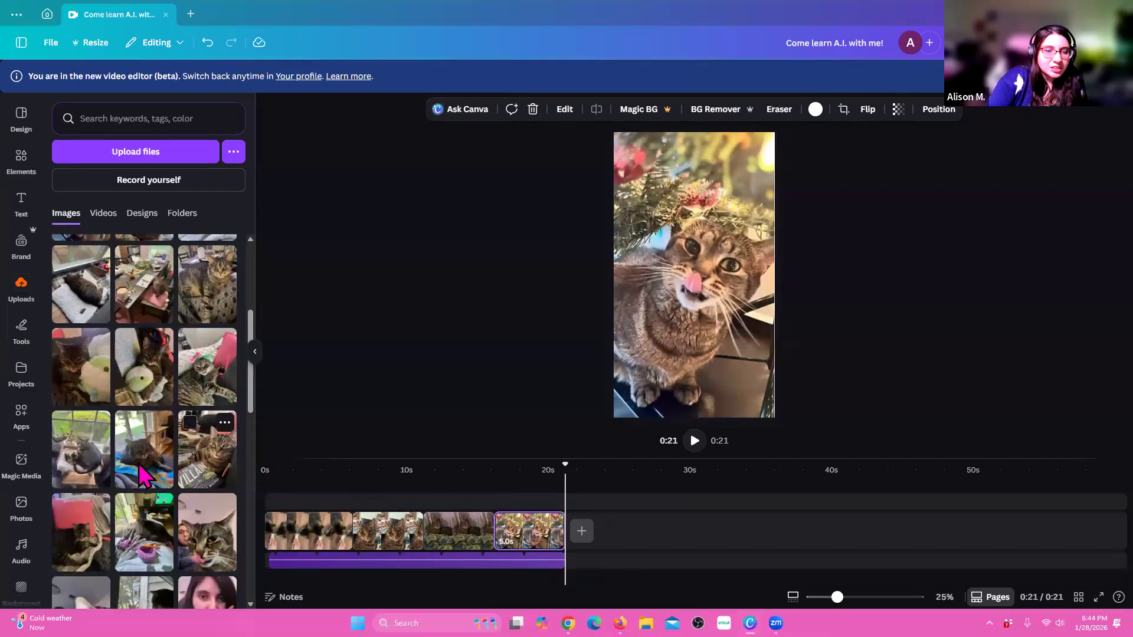
drag(77, 439, 570, 529)
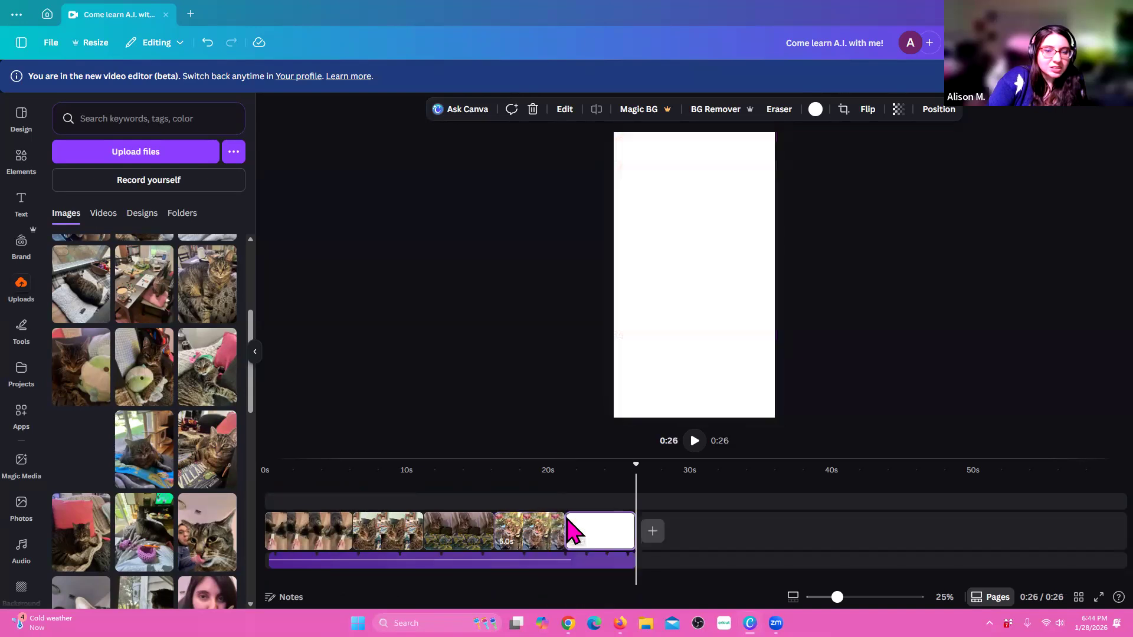
drag(203, 389, 656, 537)
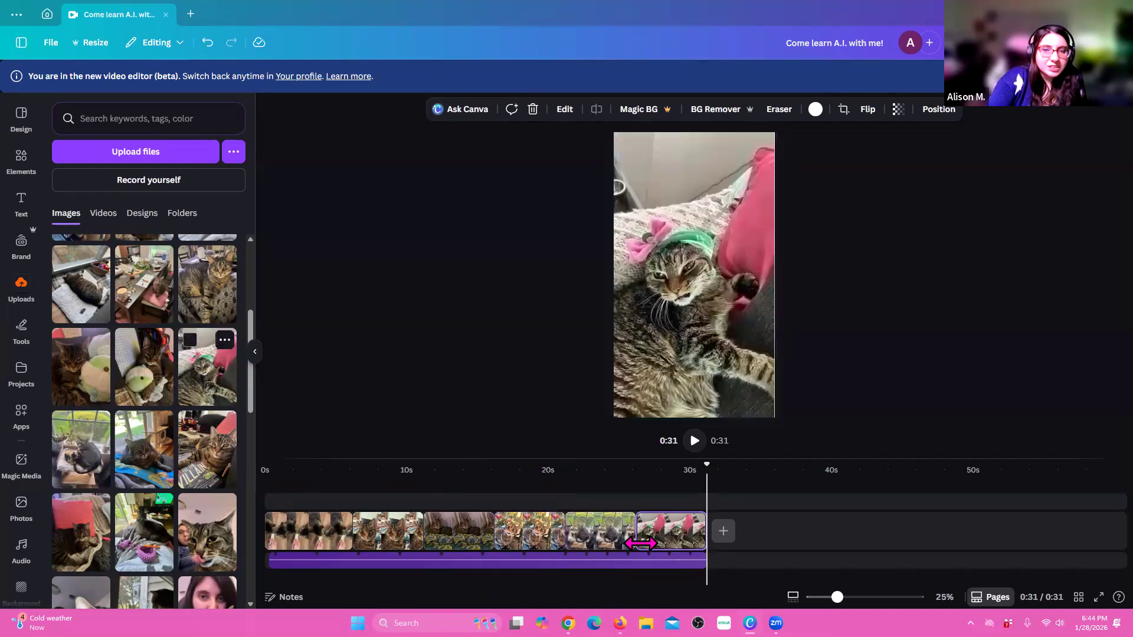
- Play the video from the beginning to about 23 seconds to review the added photos
click(302, 489)
drag(302, 470, 271, 470)
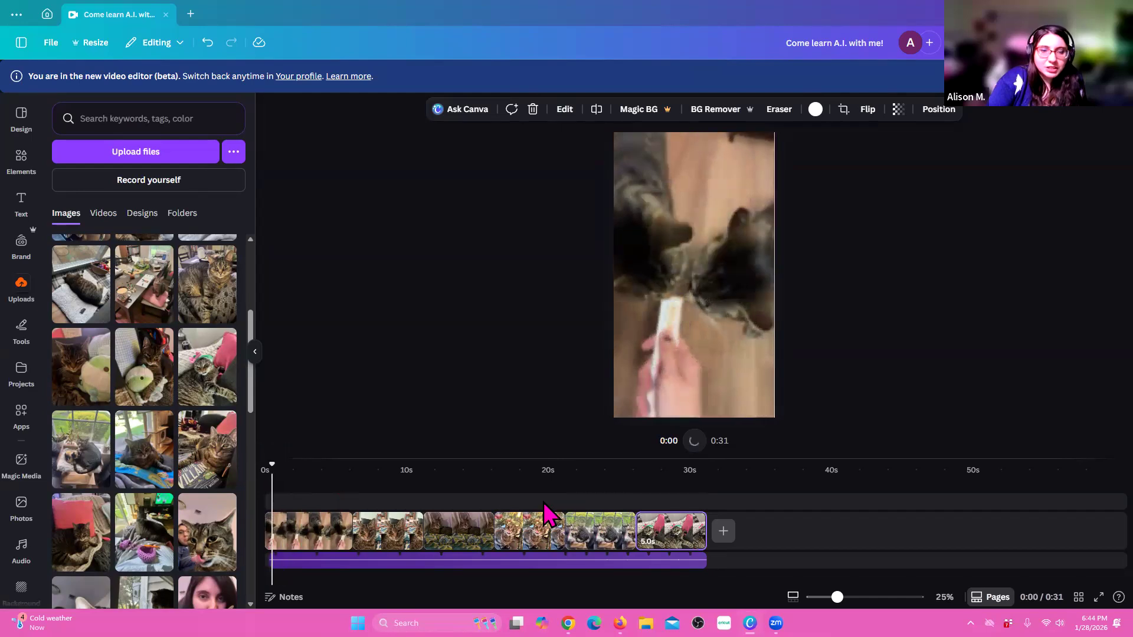
click(696, 444)
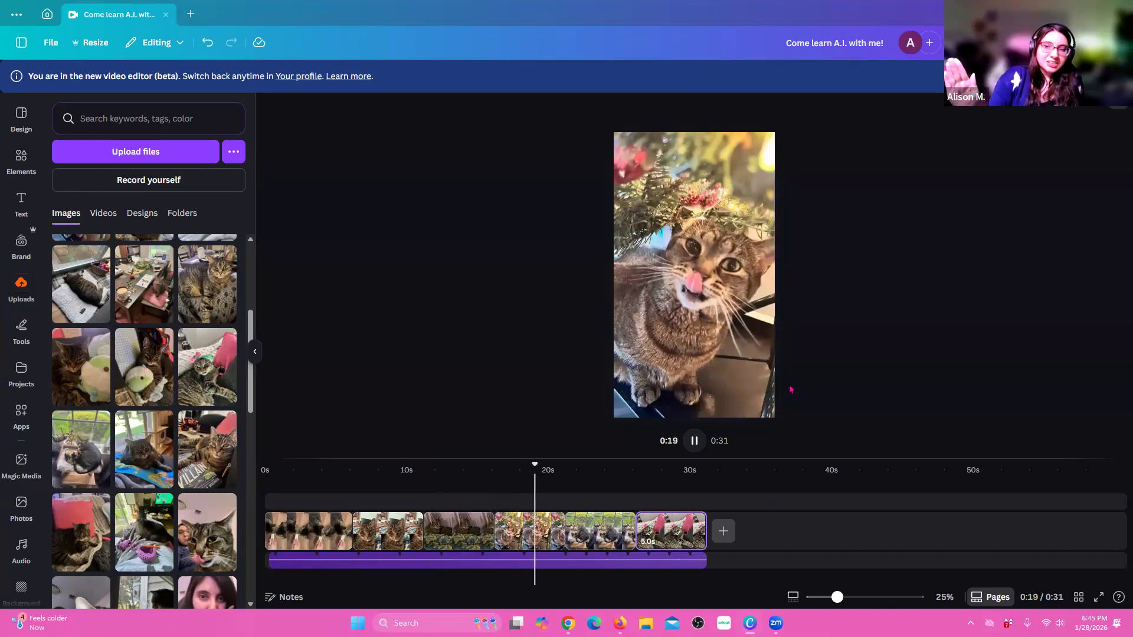
click(694, 440)
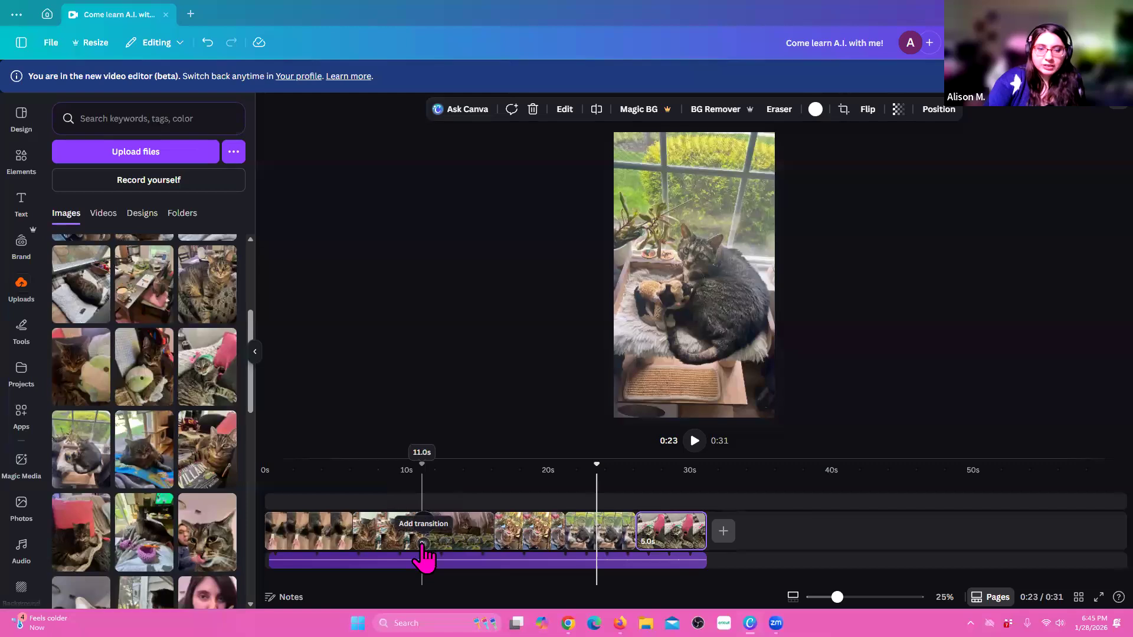
- Add transitions between the first four photos, in order: Dissolve, Slide and Flow
click(423, 544)
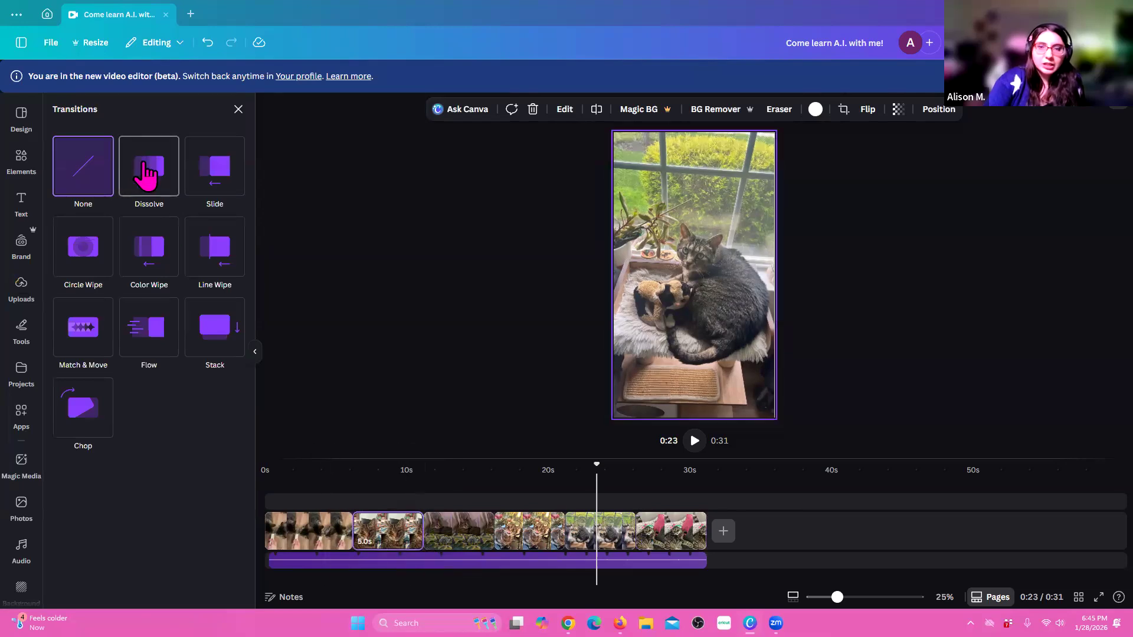
click(146, 175)
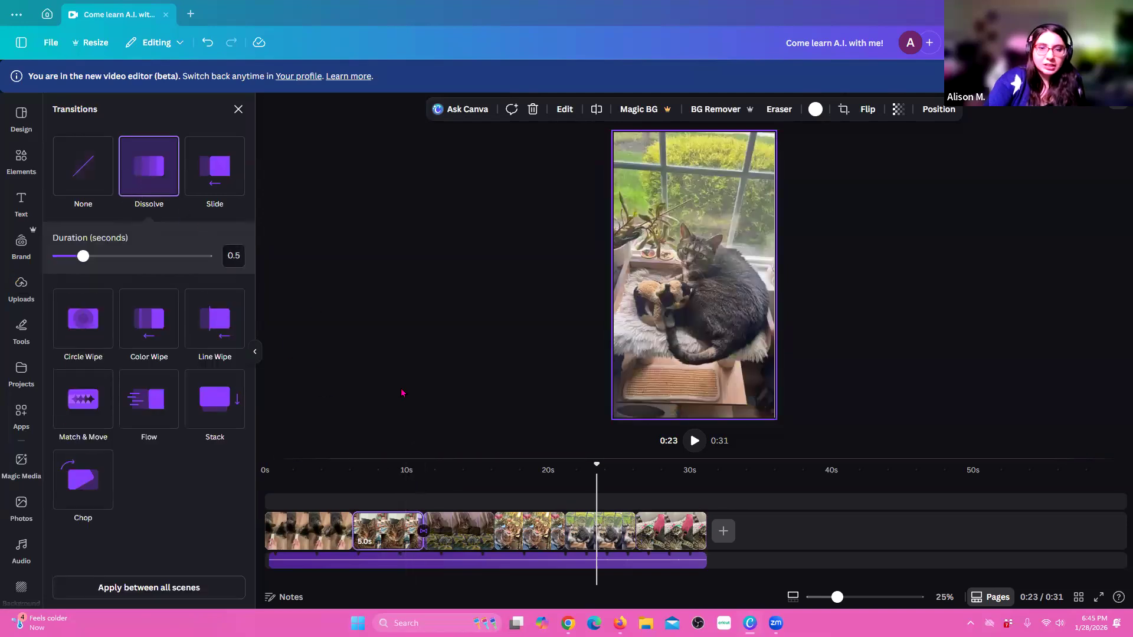
mouse_move(493, 521)
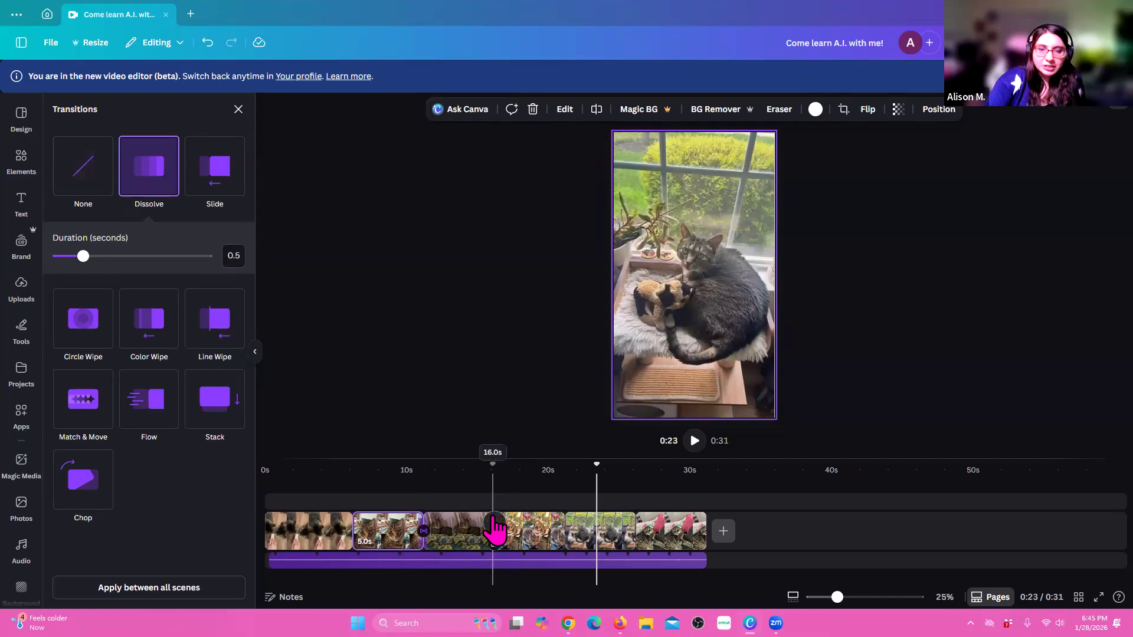
click(220, 180)
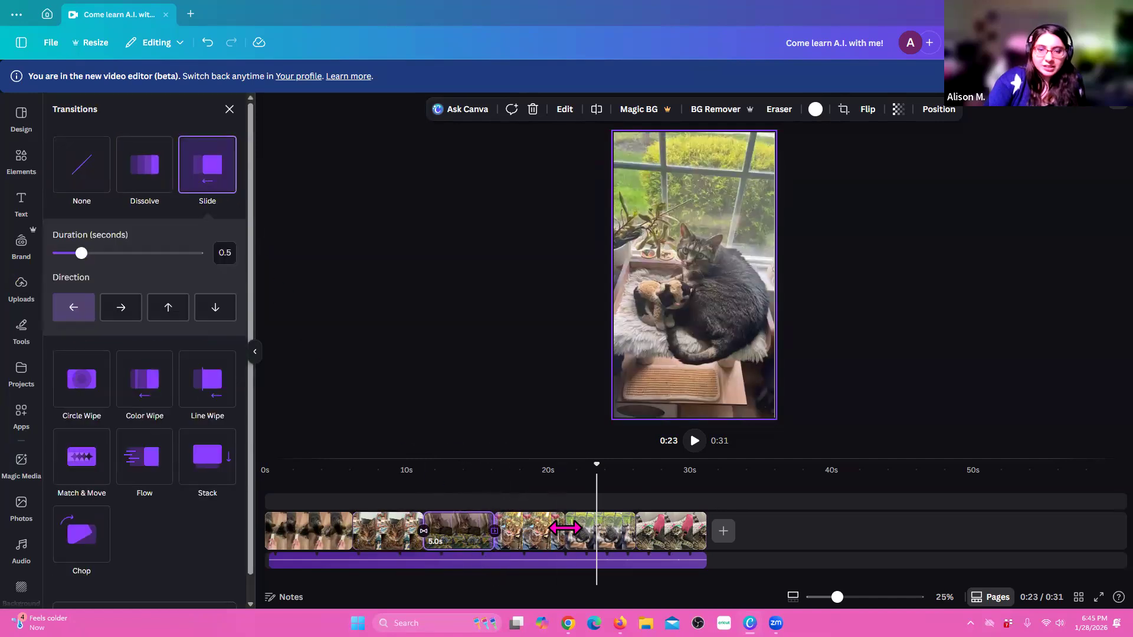
click(567, 525)
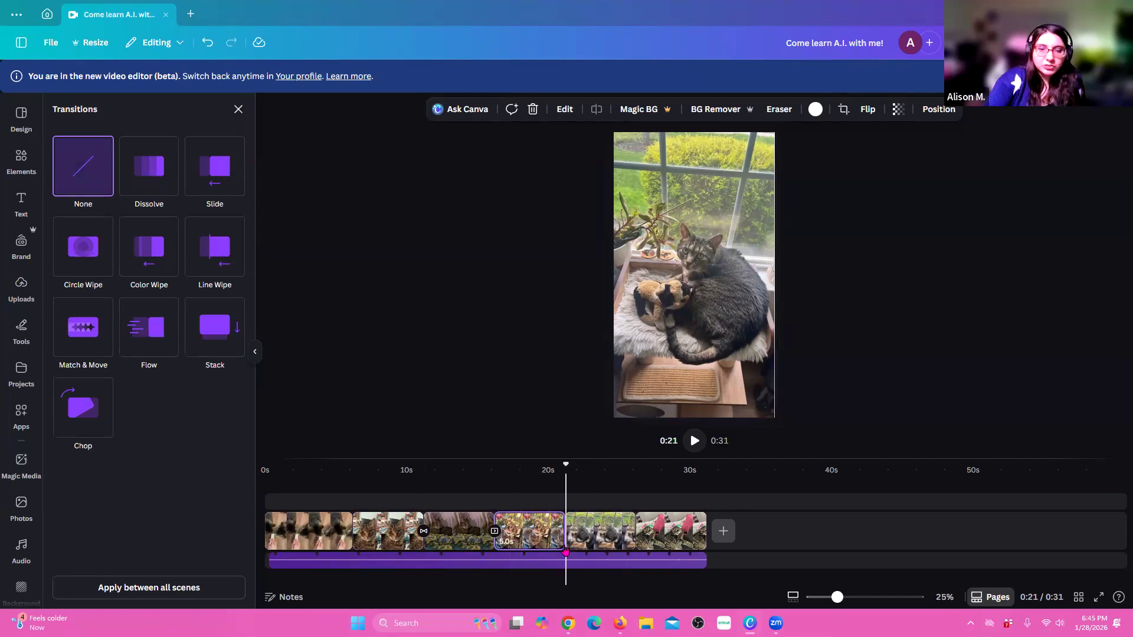
click(145, 341)
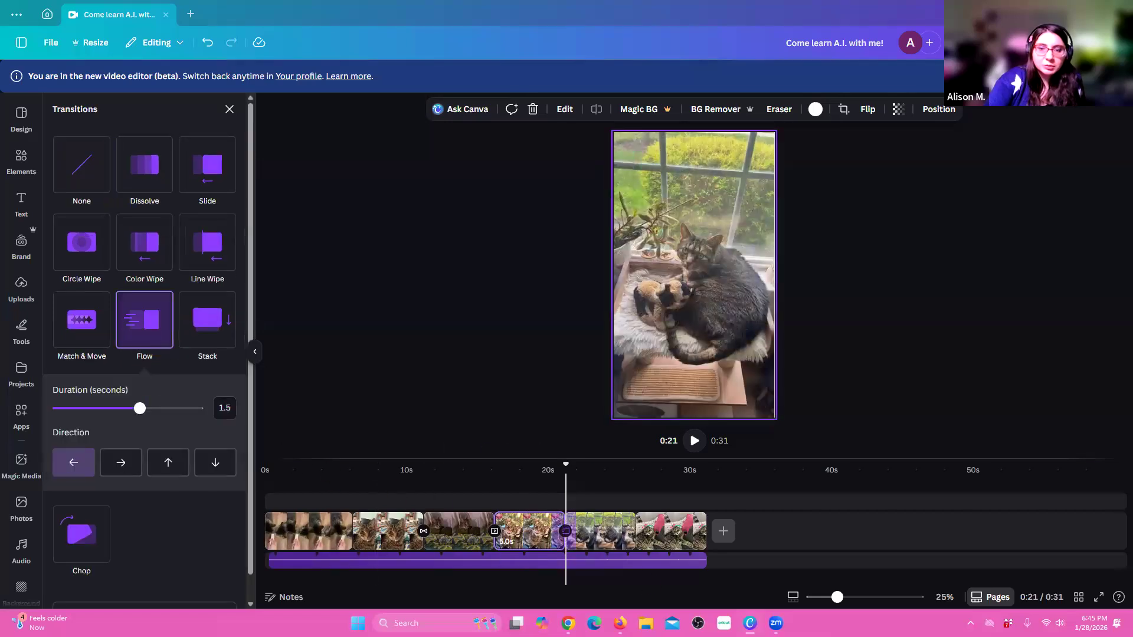
- Add a Circle Wipe transition between the last two photos and set its duration to 1.1 seconds
click(639, 540)
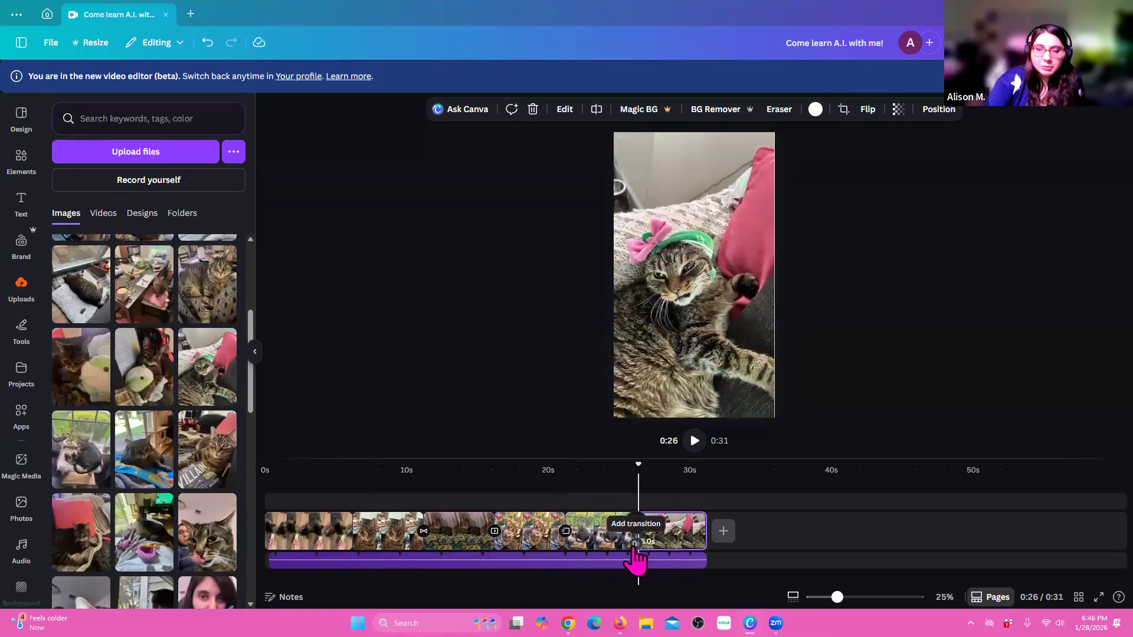
click(635, 543)
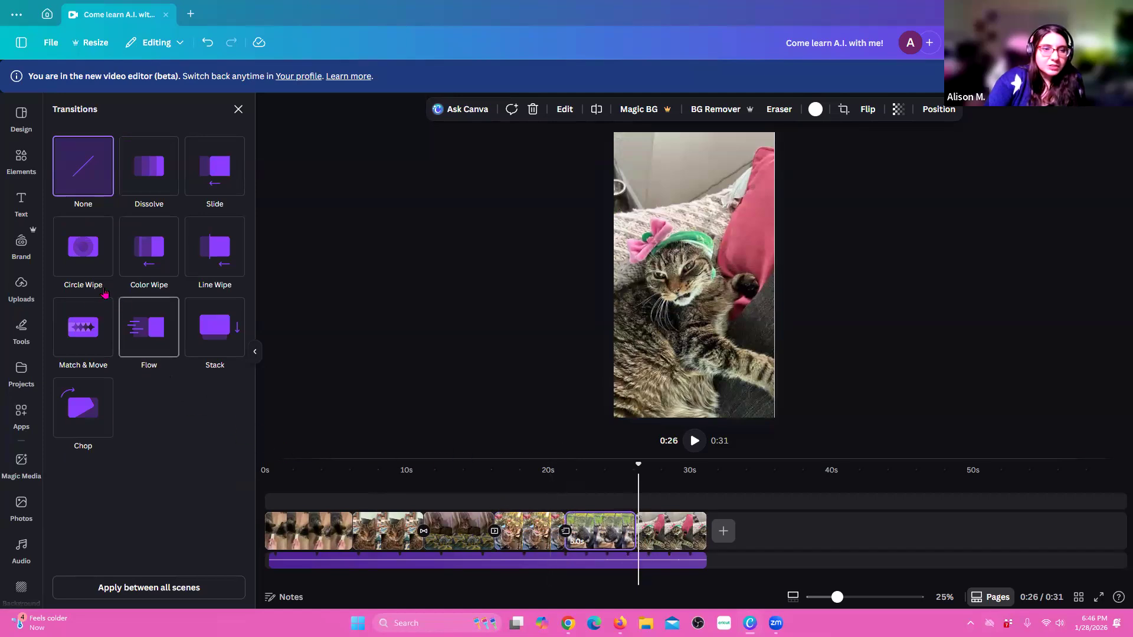
click(87, 277)
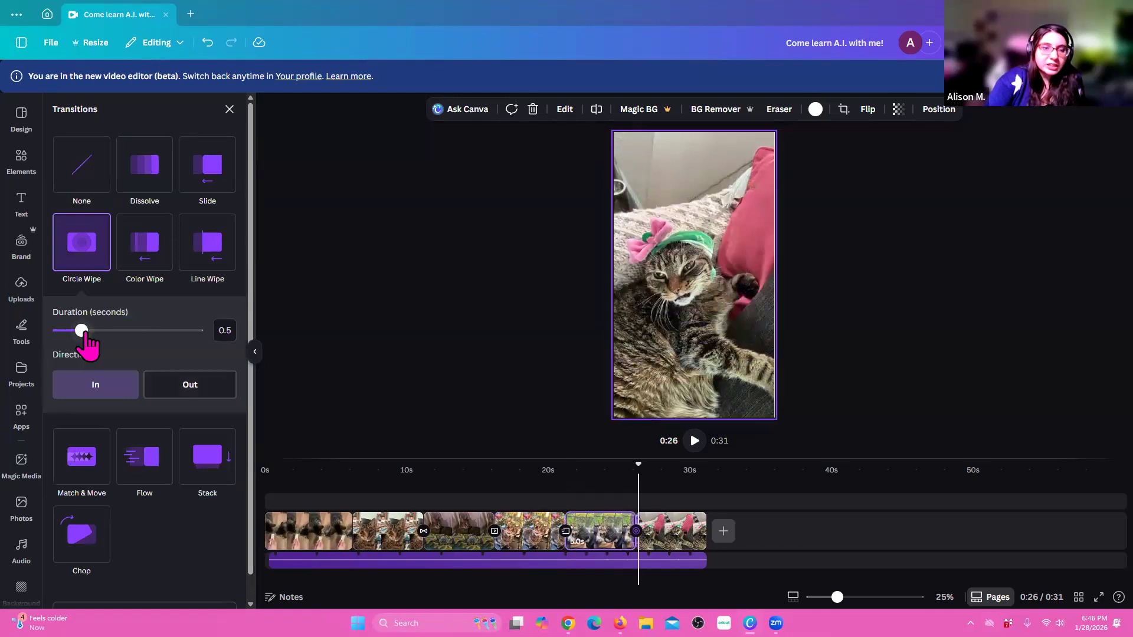
drag(88, 332, 116, 332)
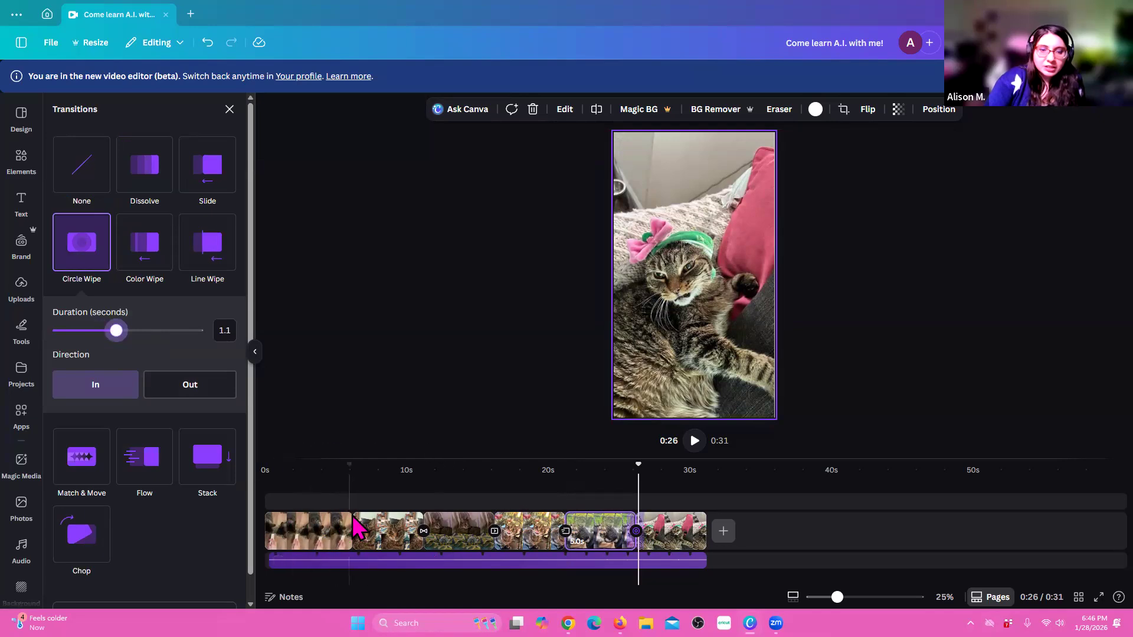
- Add a Dissolve transition between the cat clip and the first photo, with a duration of 1.1 seconds
click(353, 543)
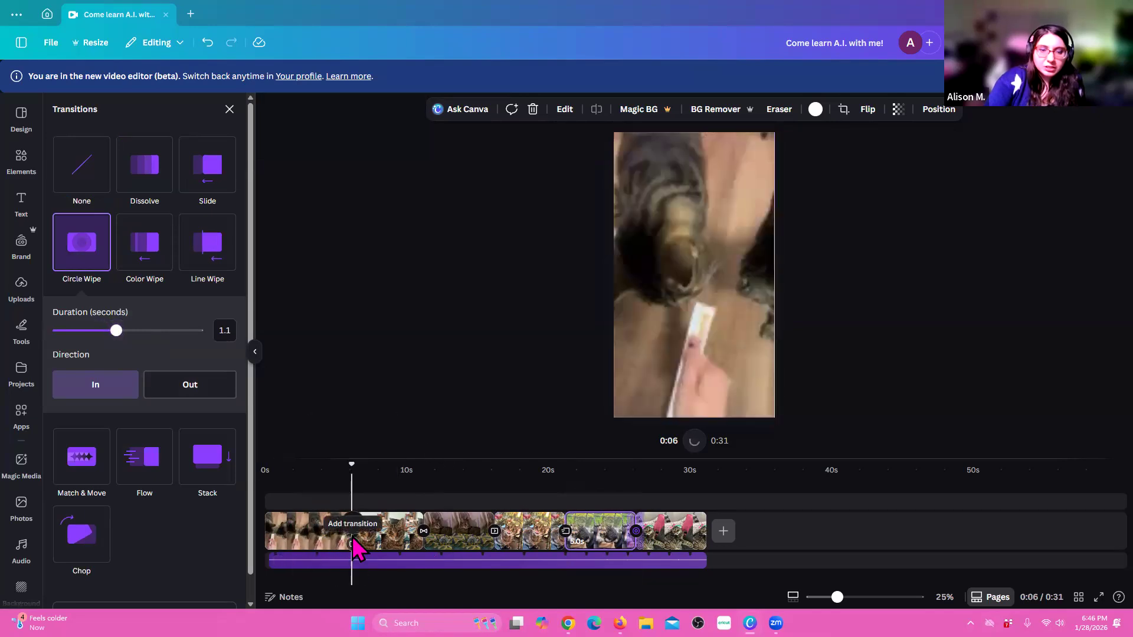
click(352, 543)
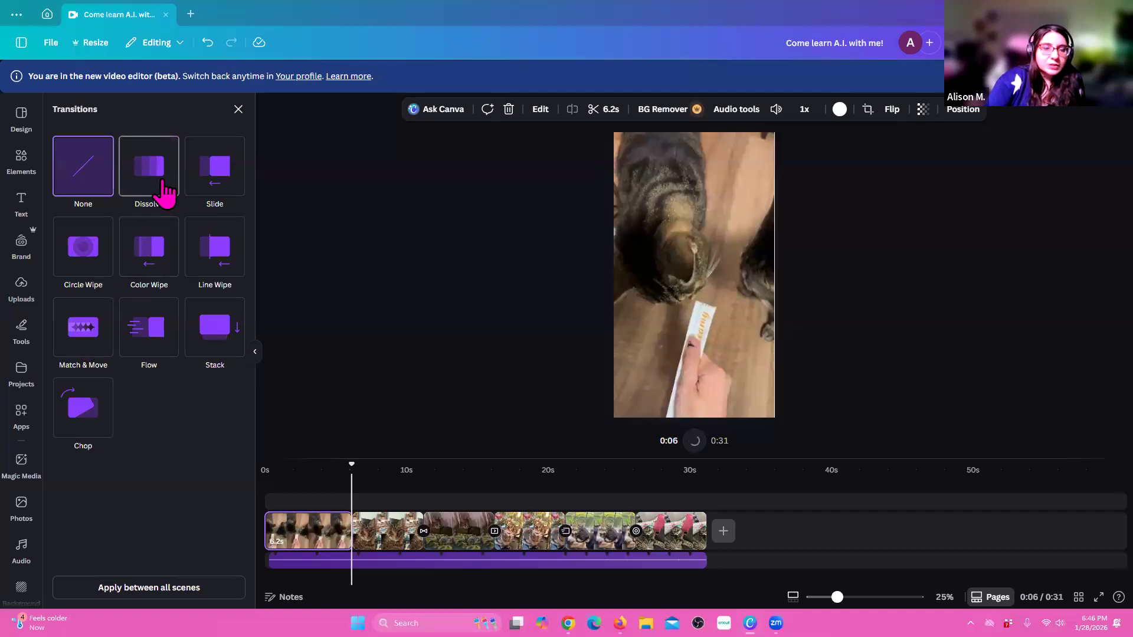
click(158, 187)
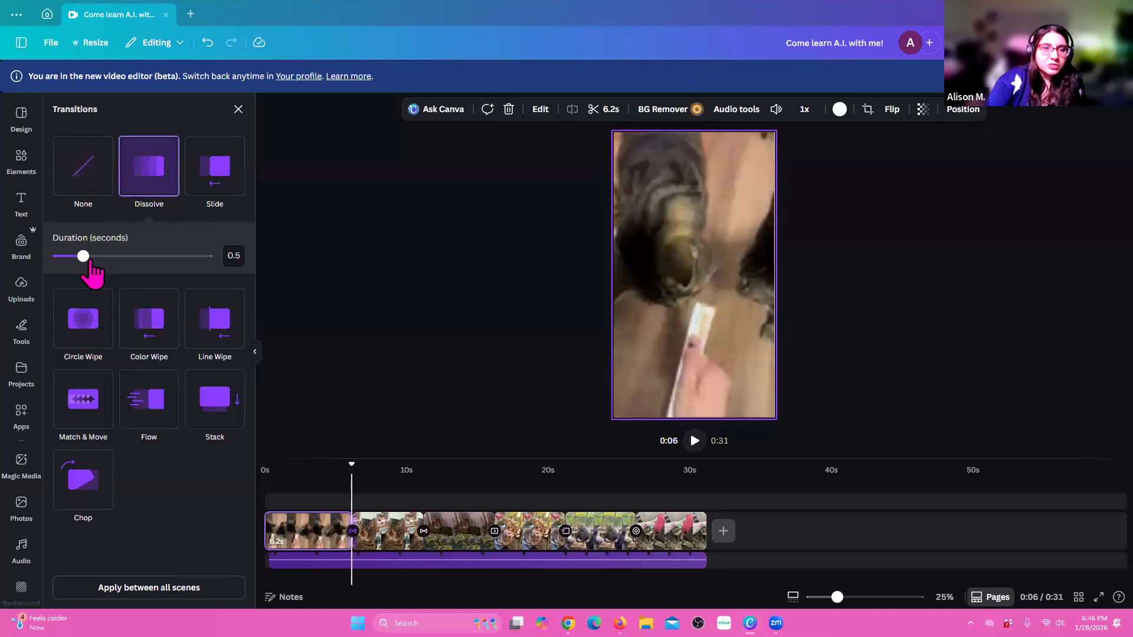
drag(91, 261, 111, 258)
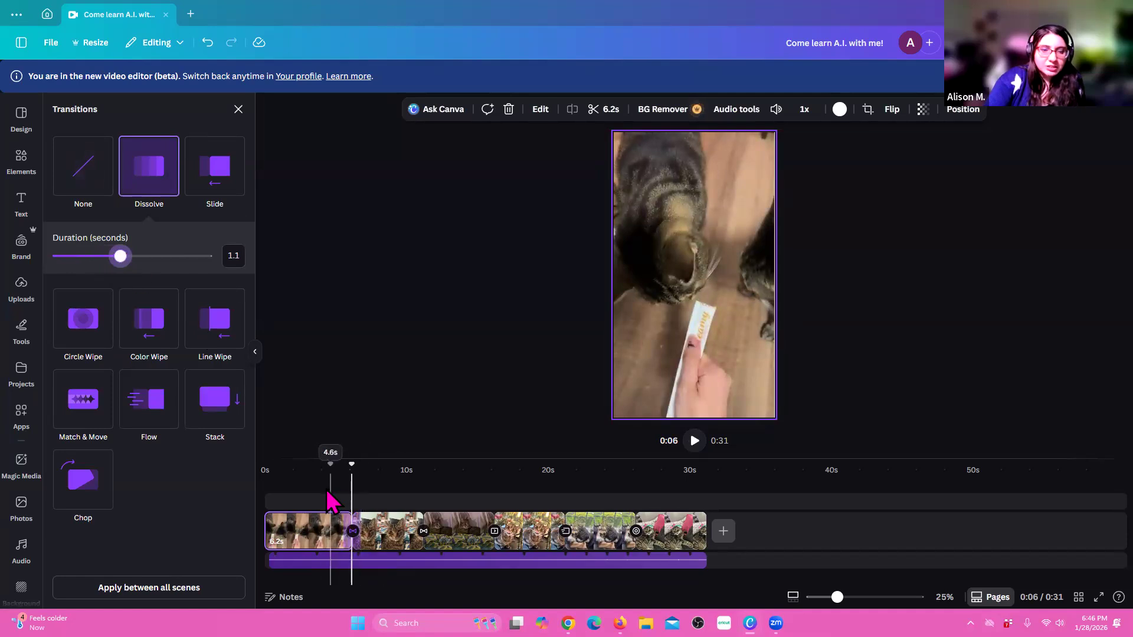
- Play the video from about 1 second to about 29 seconds to check the transitions, and return the playhead to the start
click(288, 491)
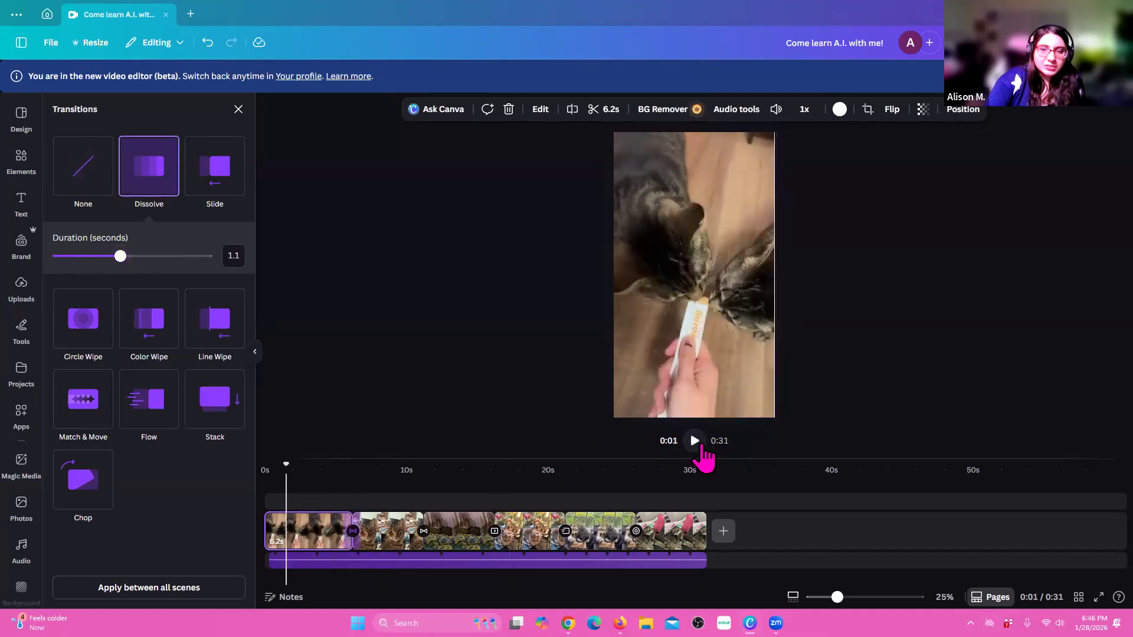
click(700, 447)
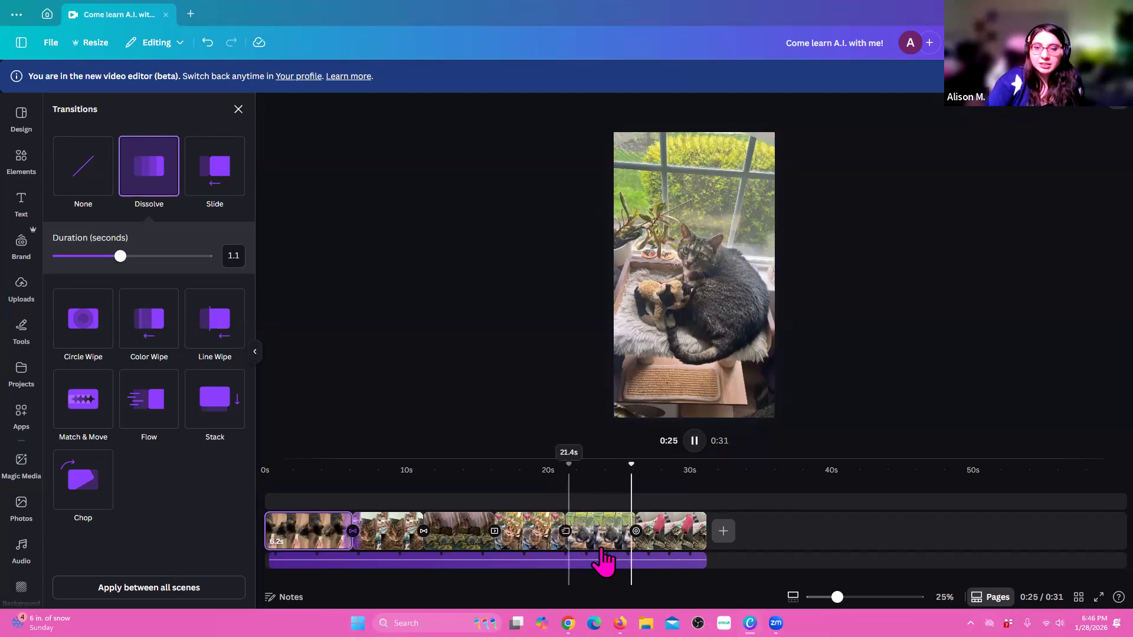
click(695, 446)
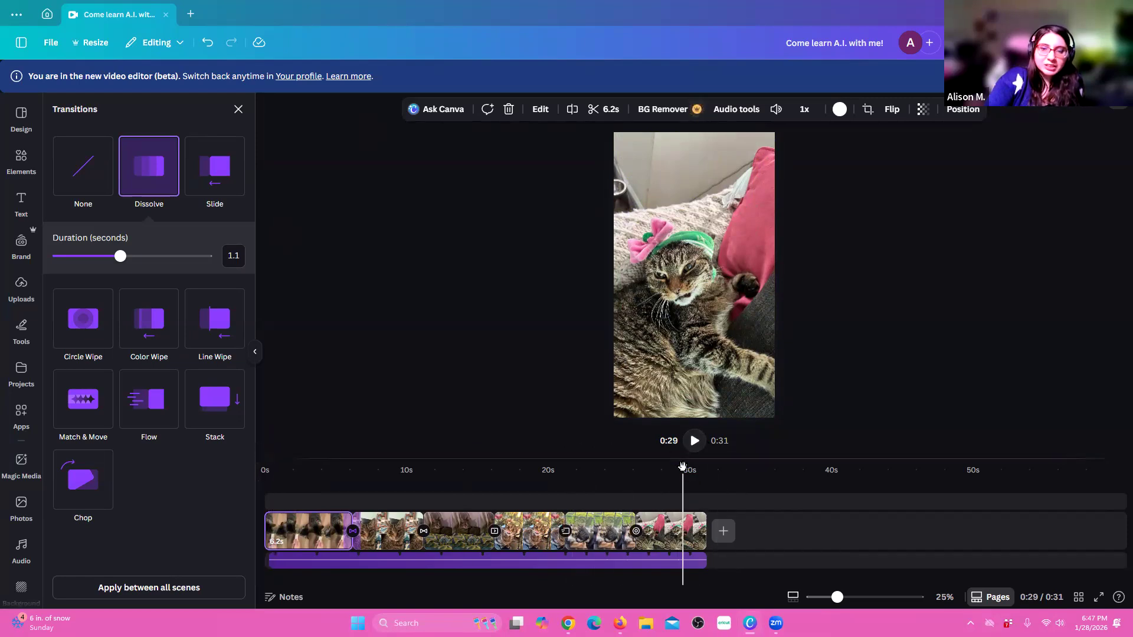
drag(674, 469, 242, 471)
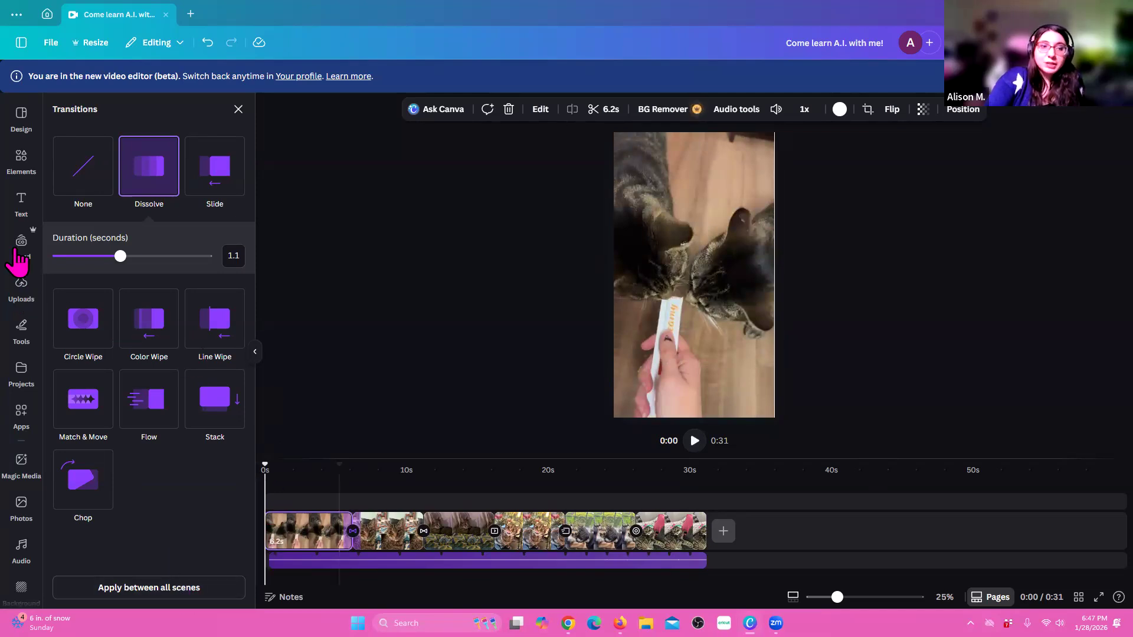
- Browse the design templates and search them for "cats"
click(21, 115)
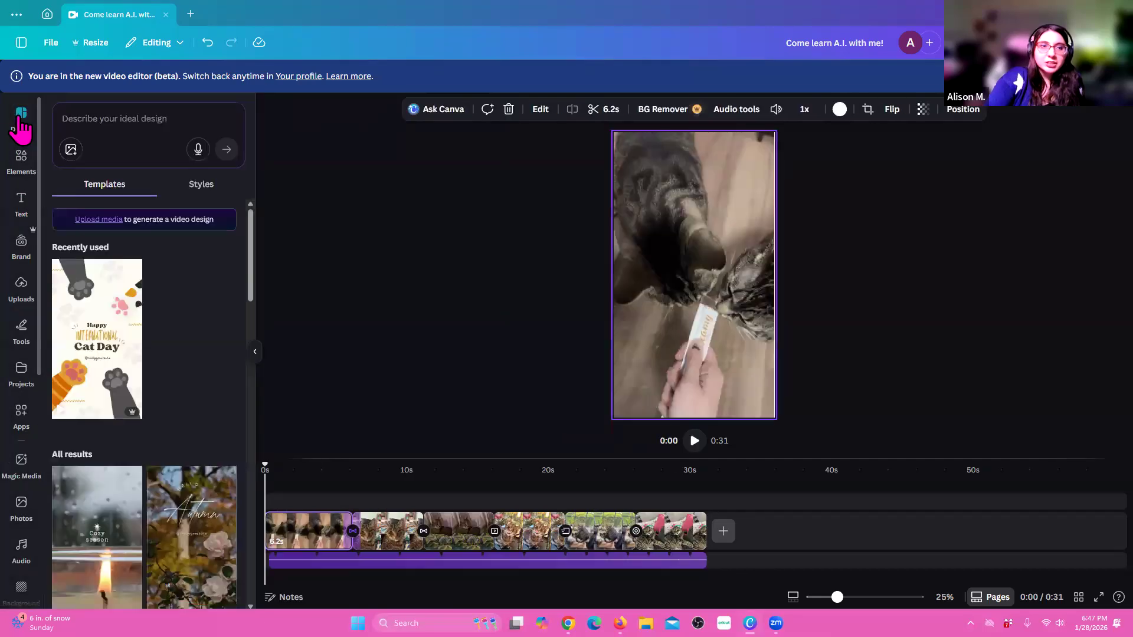
scroll(175, 337, down, 10)
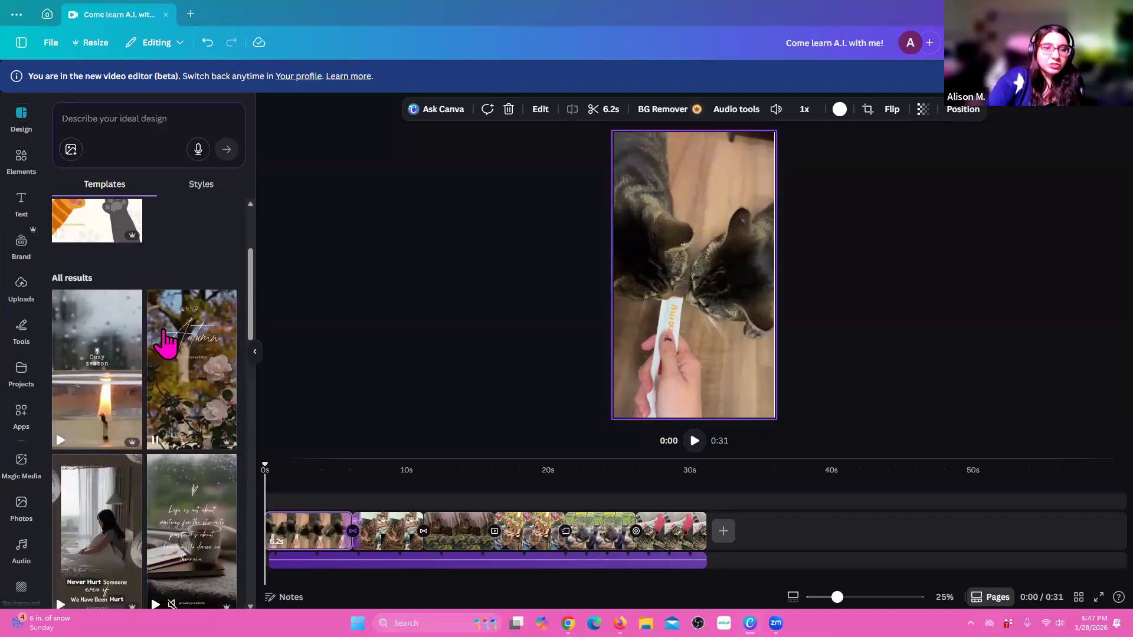
scroll(147, 358, down, 10)
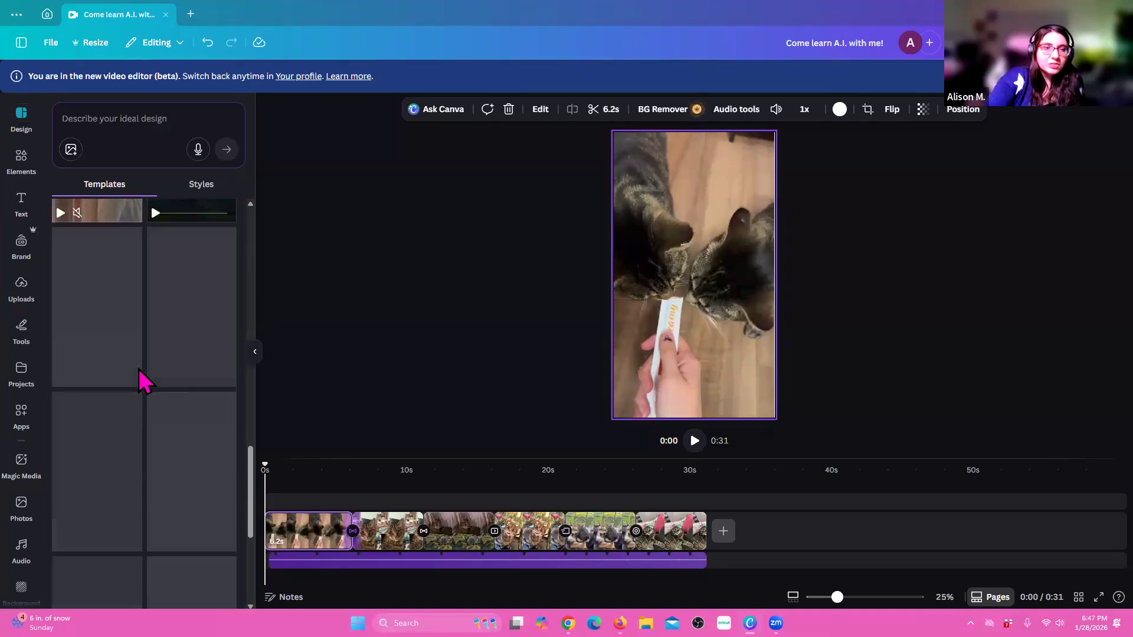
scroll(147, 392, up, 5)
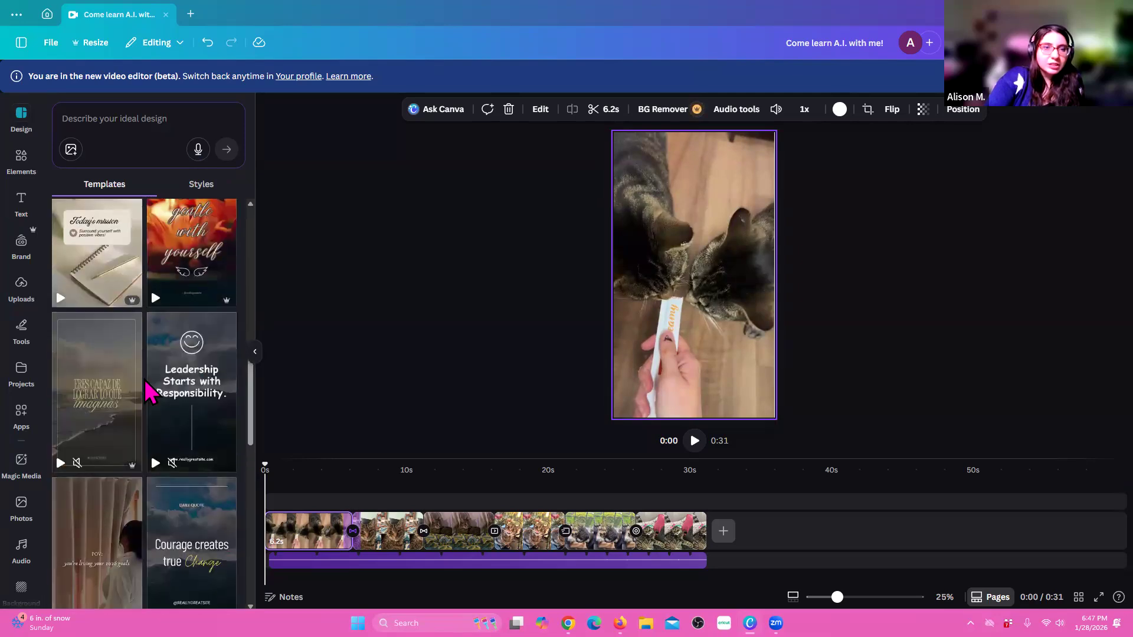
click(143, 122)
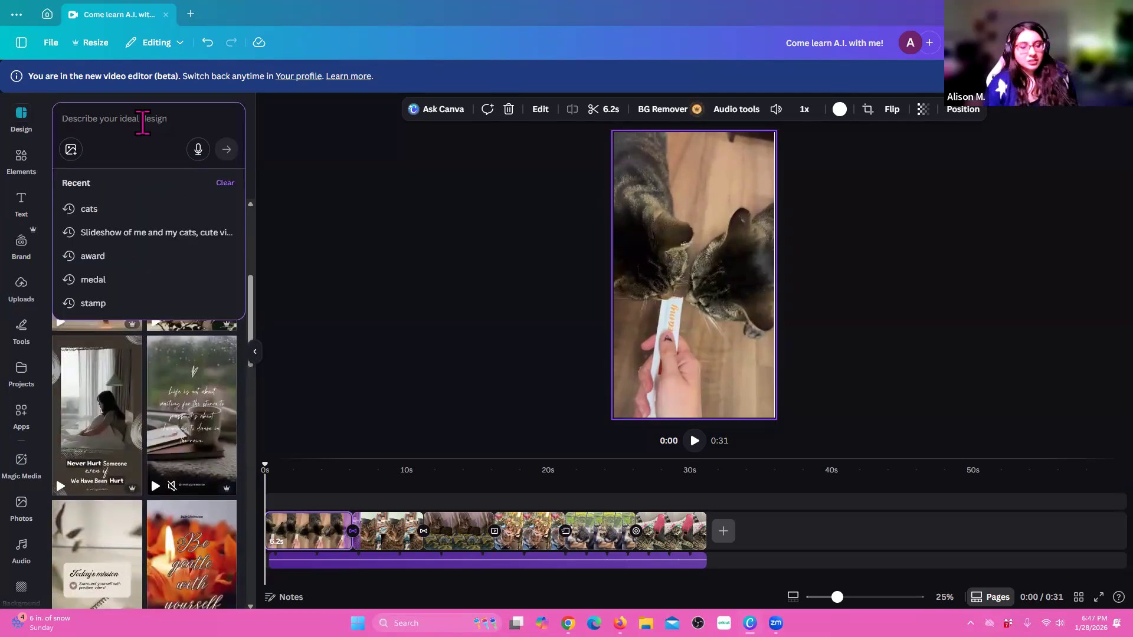
text(cats)
key(Return)
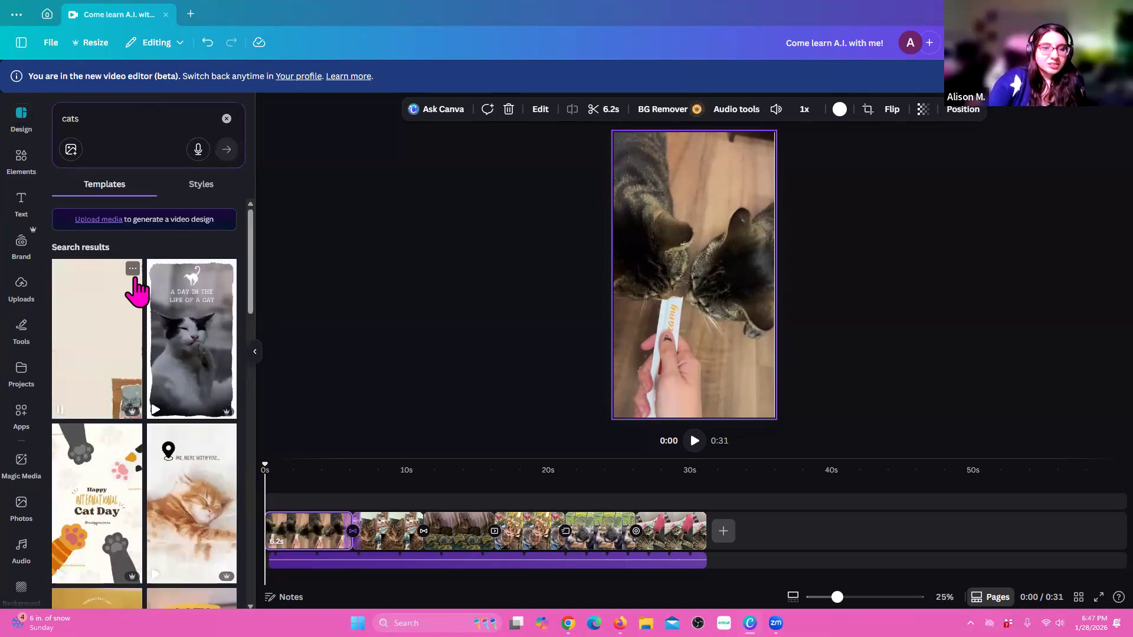
- Look through the cat template results for a suitable design, returning to the start of the list
scroll(124, 354, down, 1)
scroll(114, 330, down, 5)
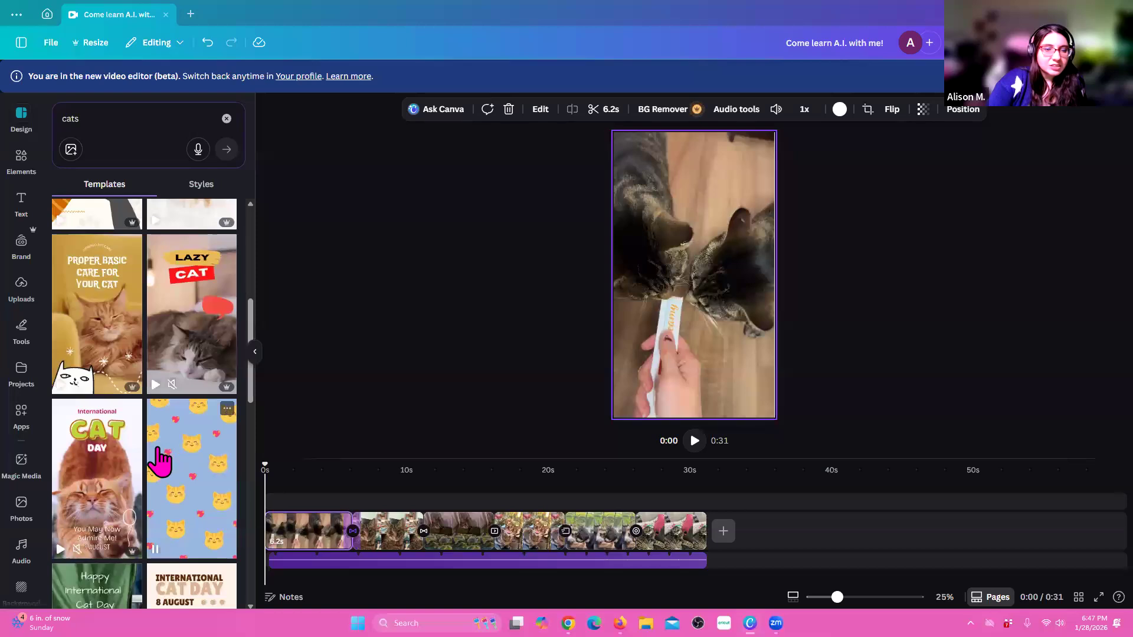
scroll(91, 472, down, 2)
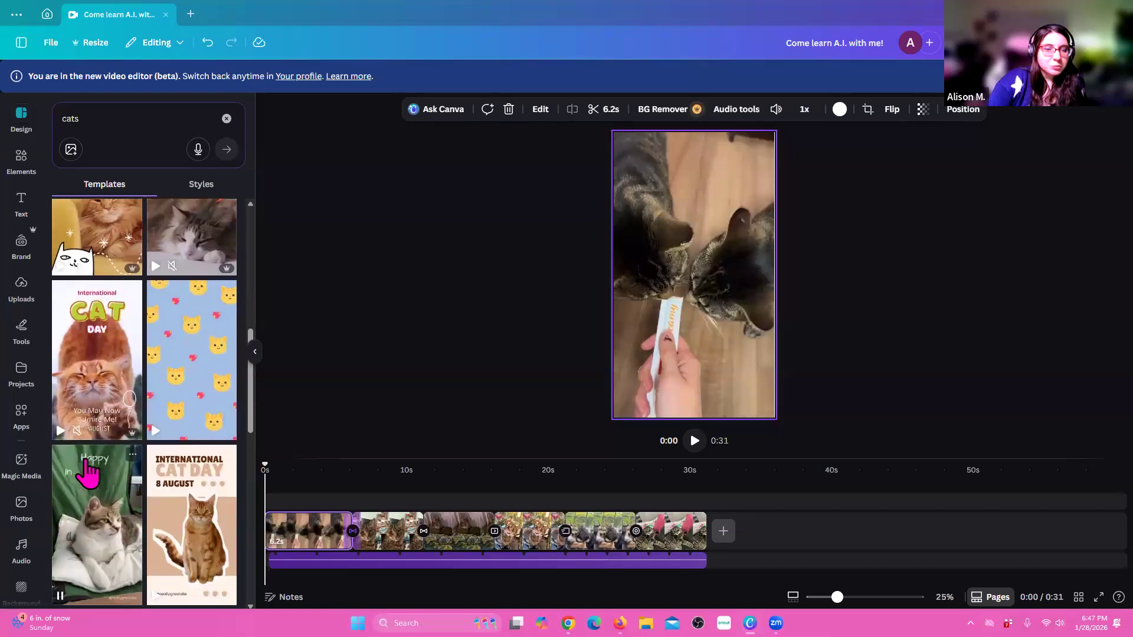
scroll(65, 466, down, 2)
scroll(195, 366, up, 2)
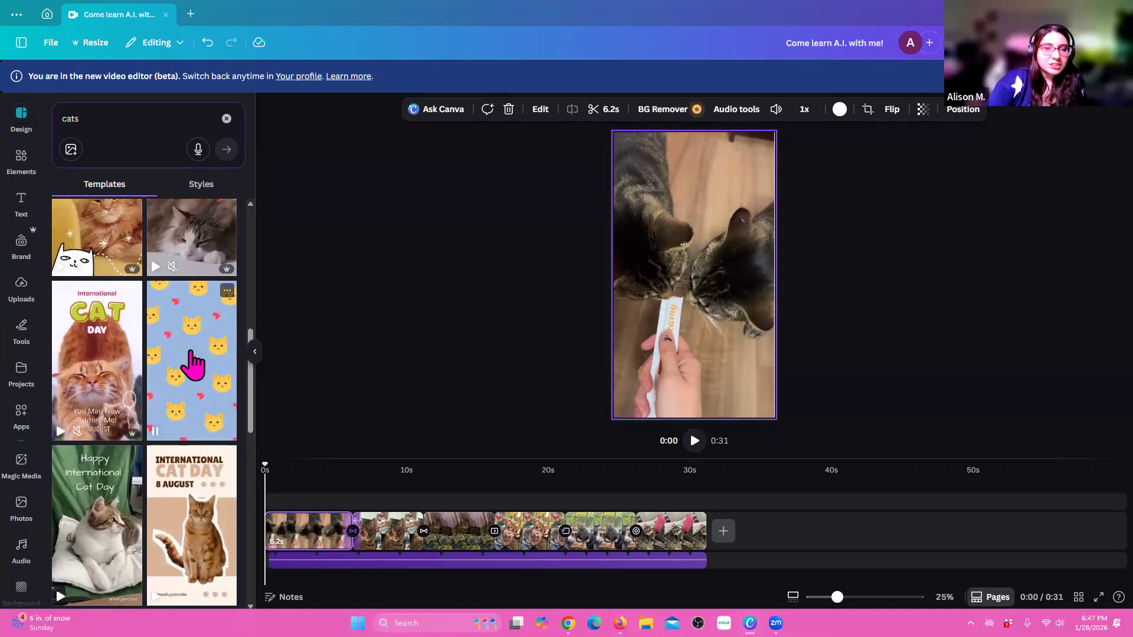
scroll(142, 331, up, 4)
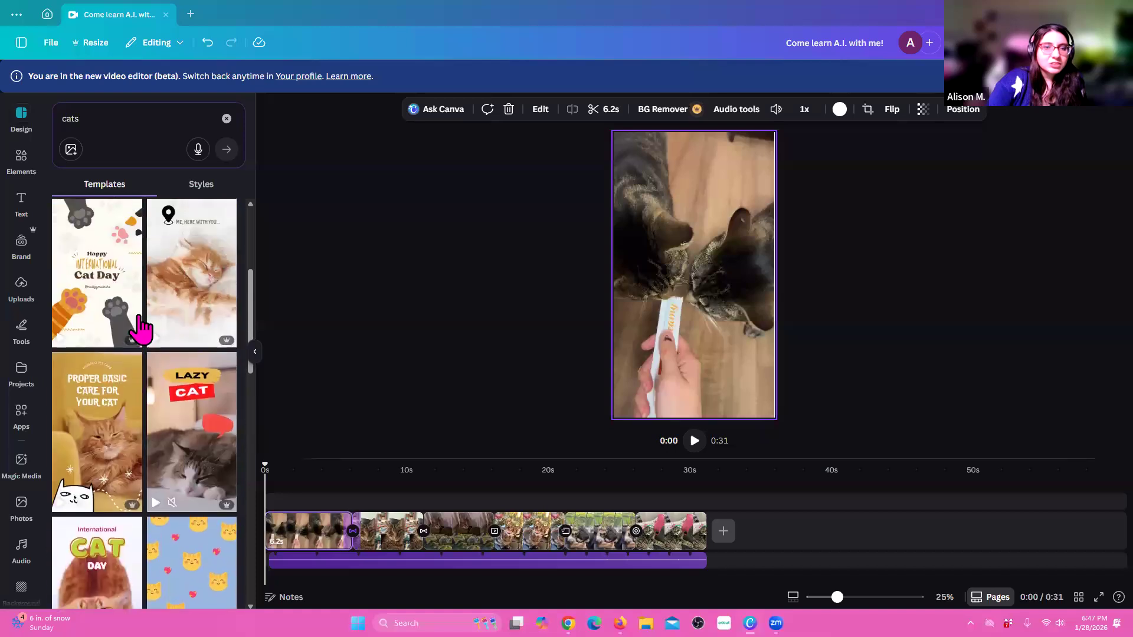
scroll(142, 330, up, 4)
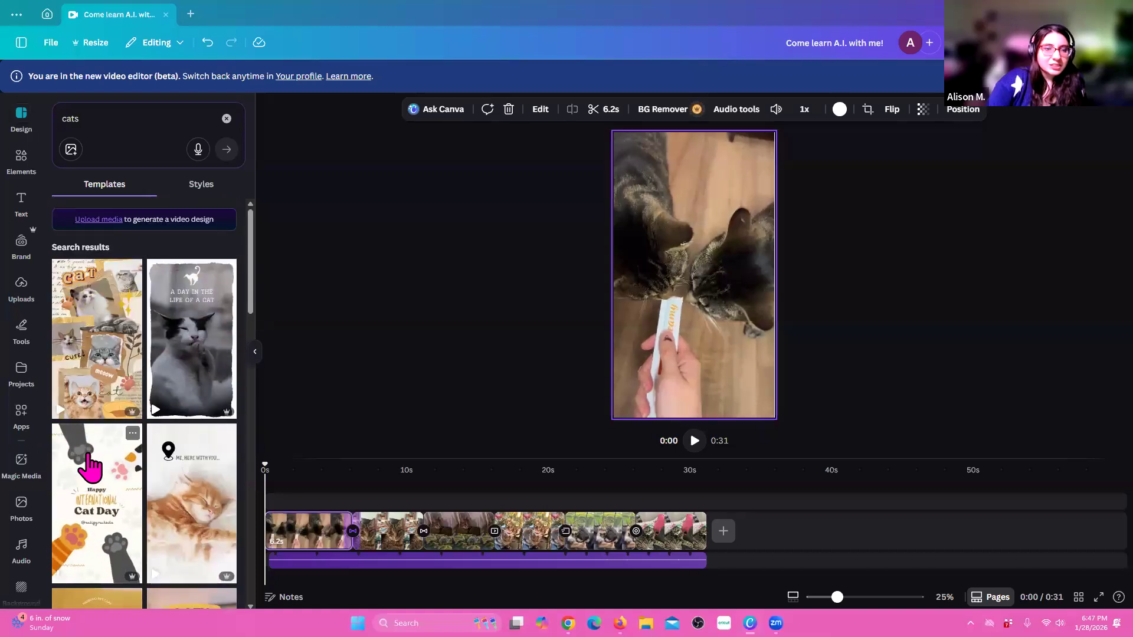
- Try to insert the Happy International Cat Day template directly into the timeline, at the start and at the end
drag(89, 466, 270, 524)
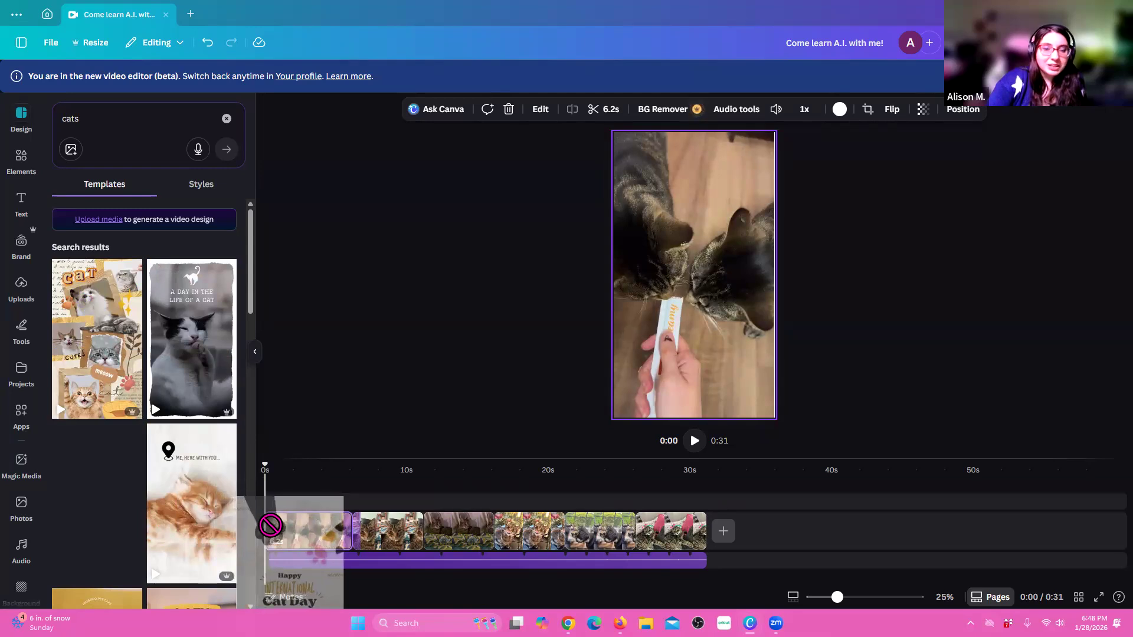
drag(273, 505, 269, 537)
drag(83, 519, 281, 539)
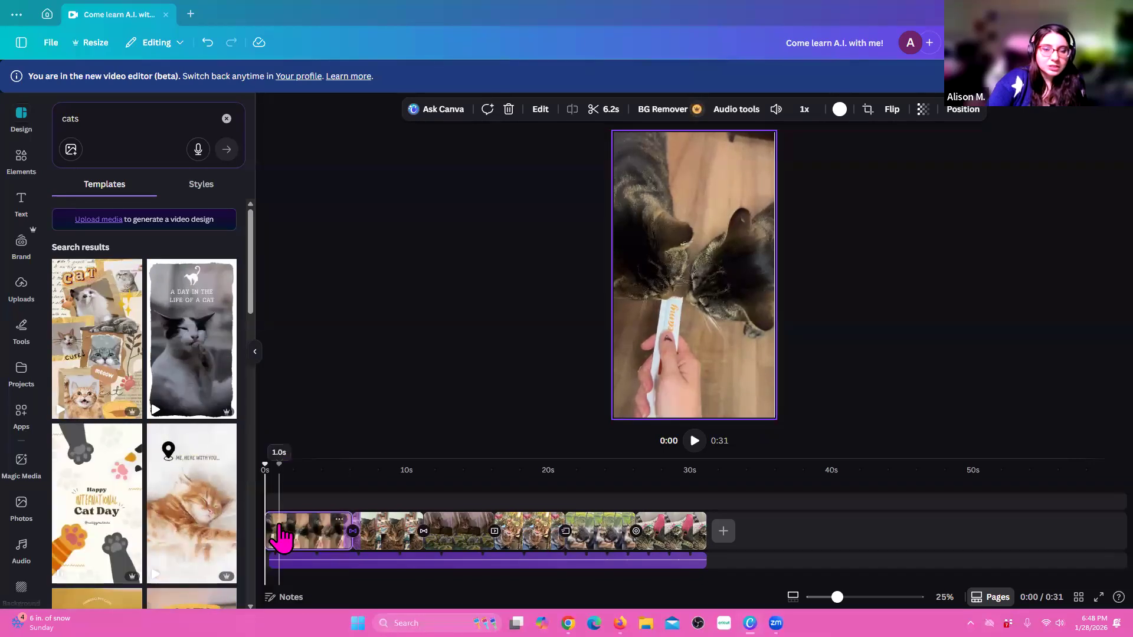
drag(99, 513, 341, 530)
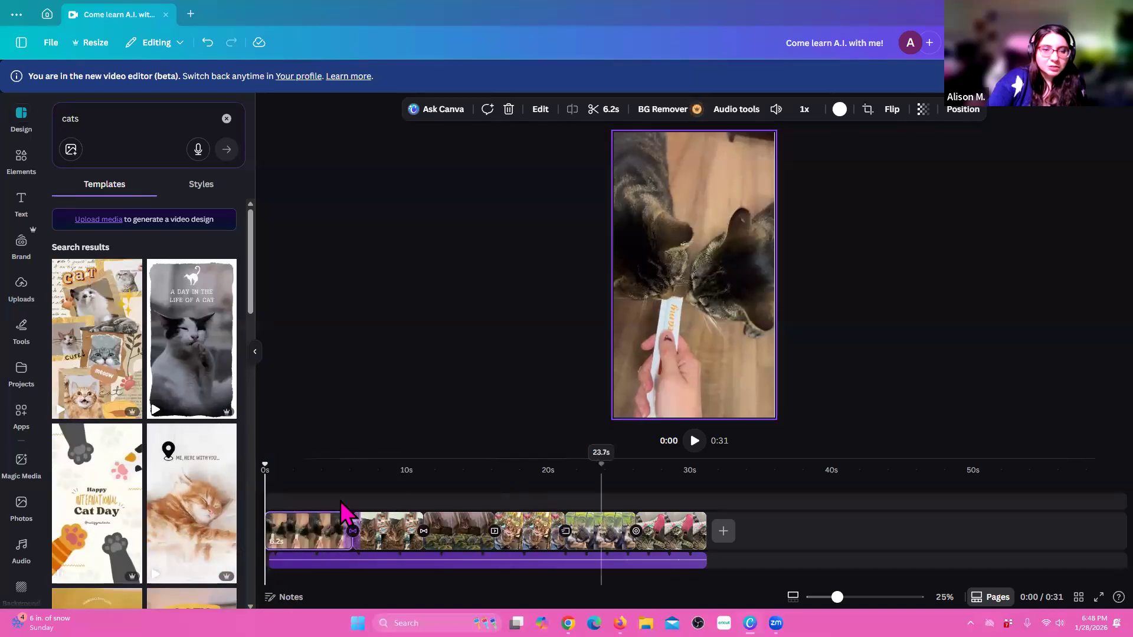
drag(95, 519, 737, 537)
- Add a blank page at the end of the video and place the Happy International Cat Day template after it
click(730, 537)
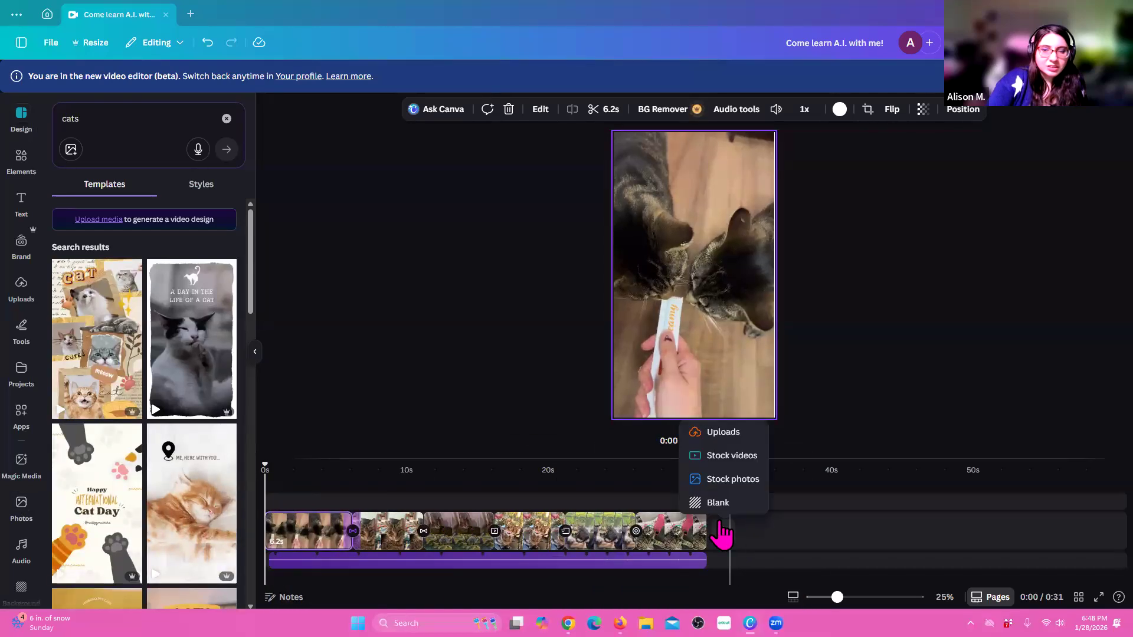
click(718, 502)
drag(79, 493, 742, 539)
drag(106, 531, 673, 267)
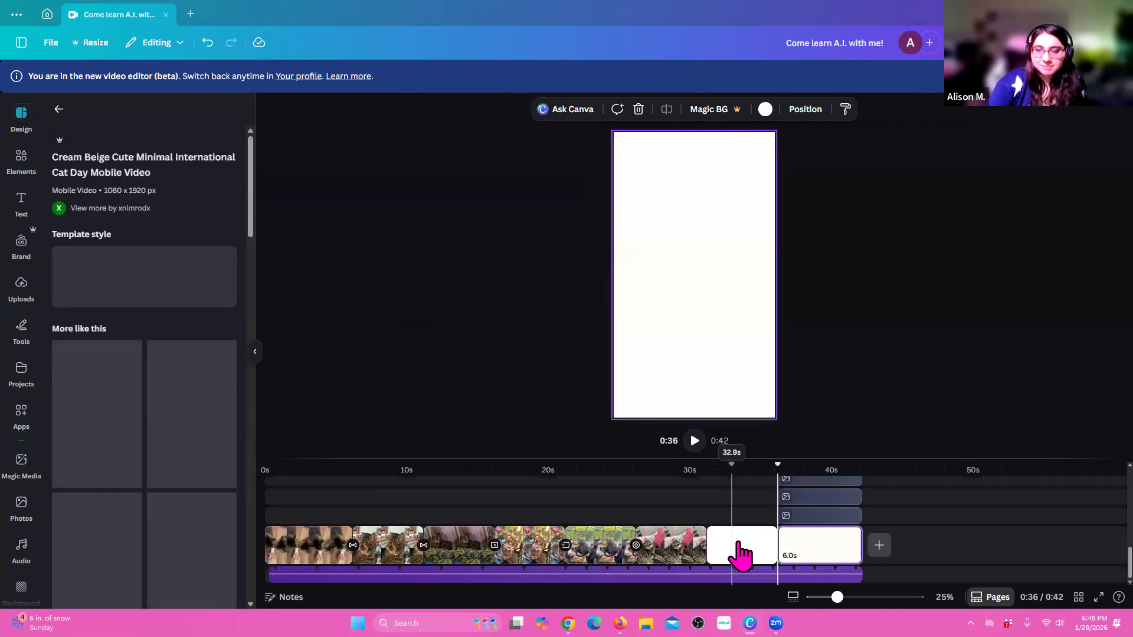
- Select all the elements on the International Cat Day page and group them
scroll(839, 524, up, 2)
scroll(839, 524, down, 3)
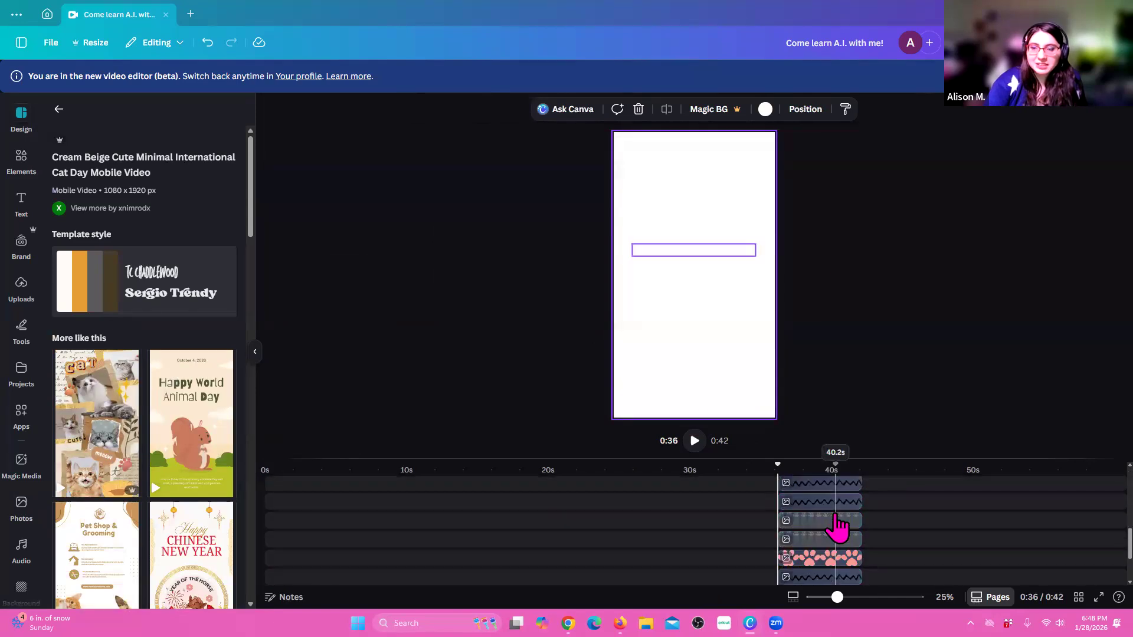
scroll(839, 524, down, 3)
click(830, 544)
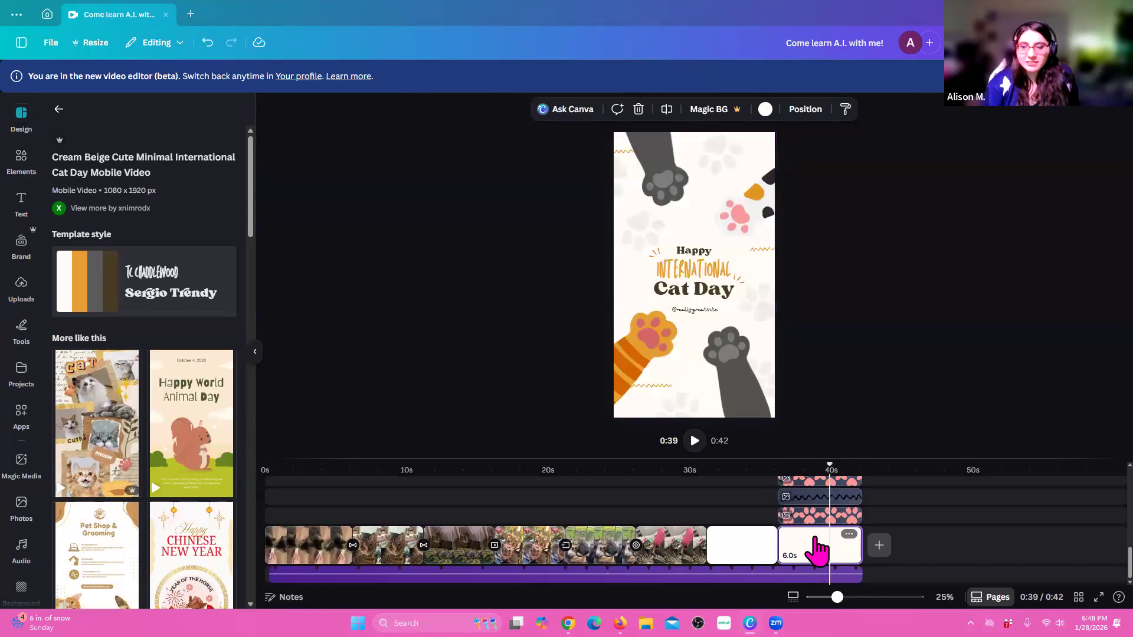
scroll(821, 534, up, 3)
scroll(820, 538, up, 3)
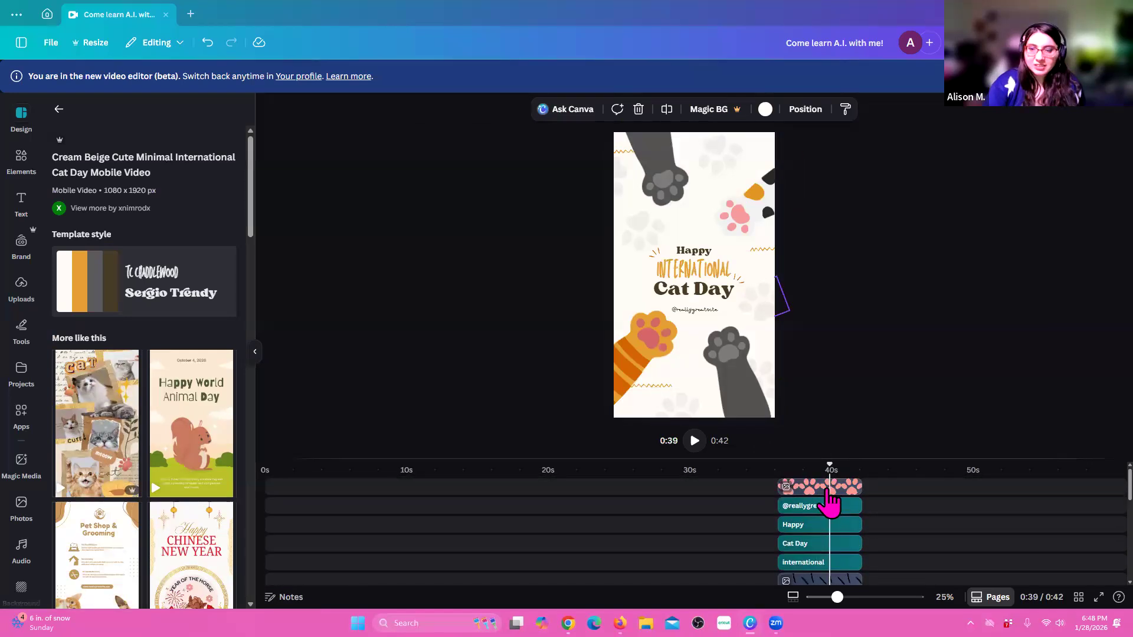
click(828, 487)
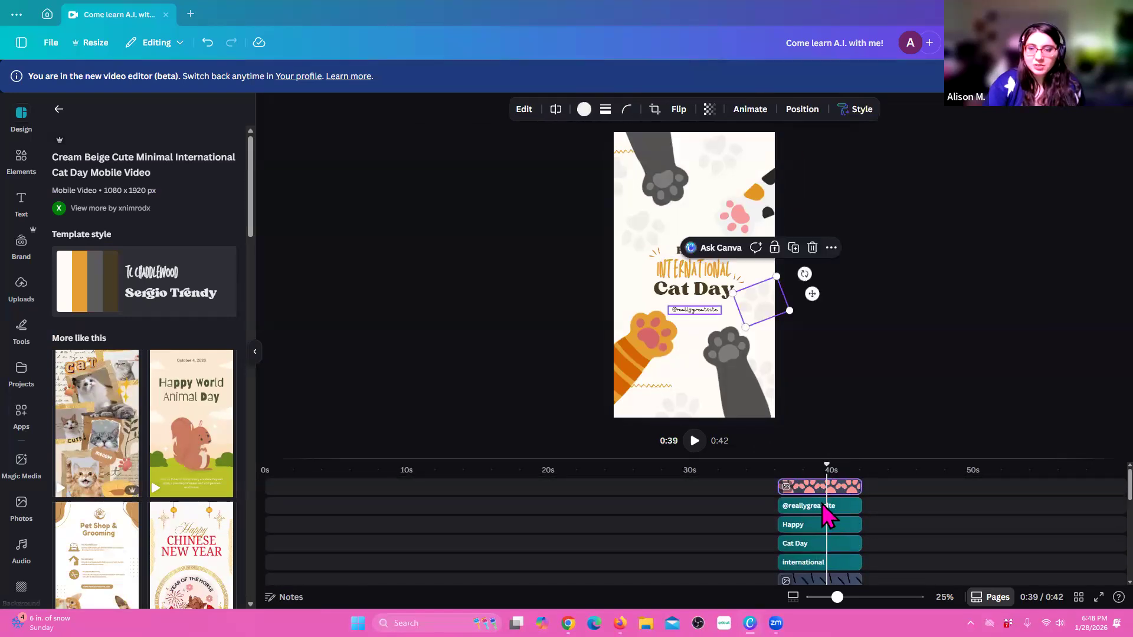
shift+click(826, 506)
shift+click(826, 525)
drag(592, 447, 528, 403)
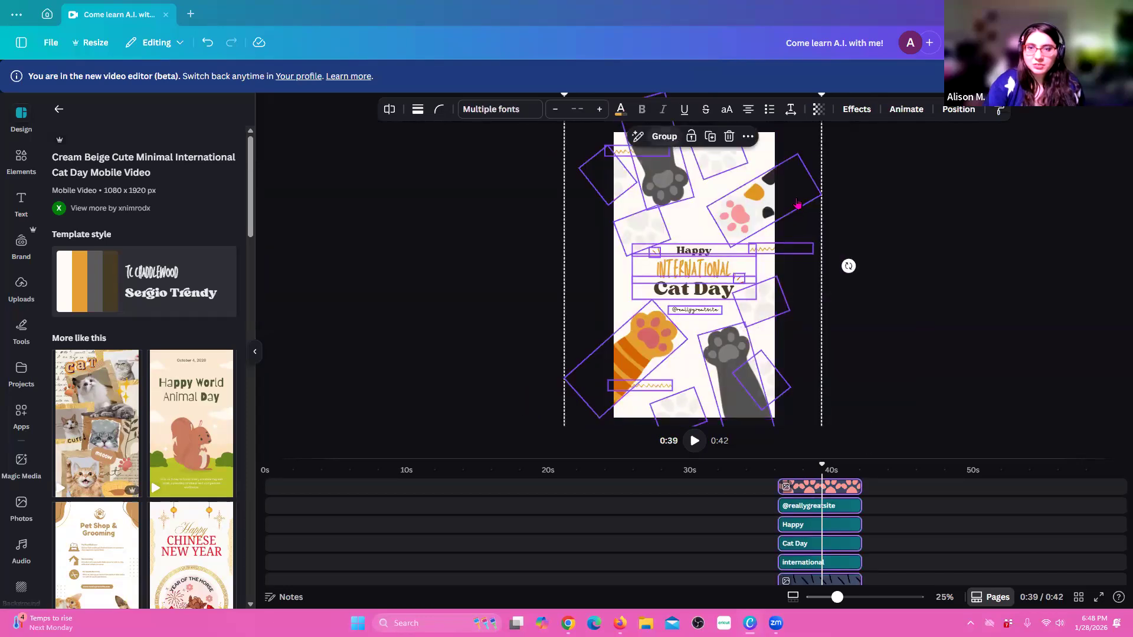
key(ctrl+g)
- Move the Cat Day page to the start of the video and shift its grouped elements to begin over it
drag(827, 528, 271, 515)
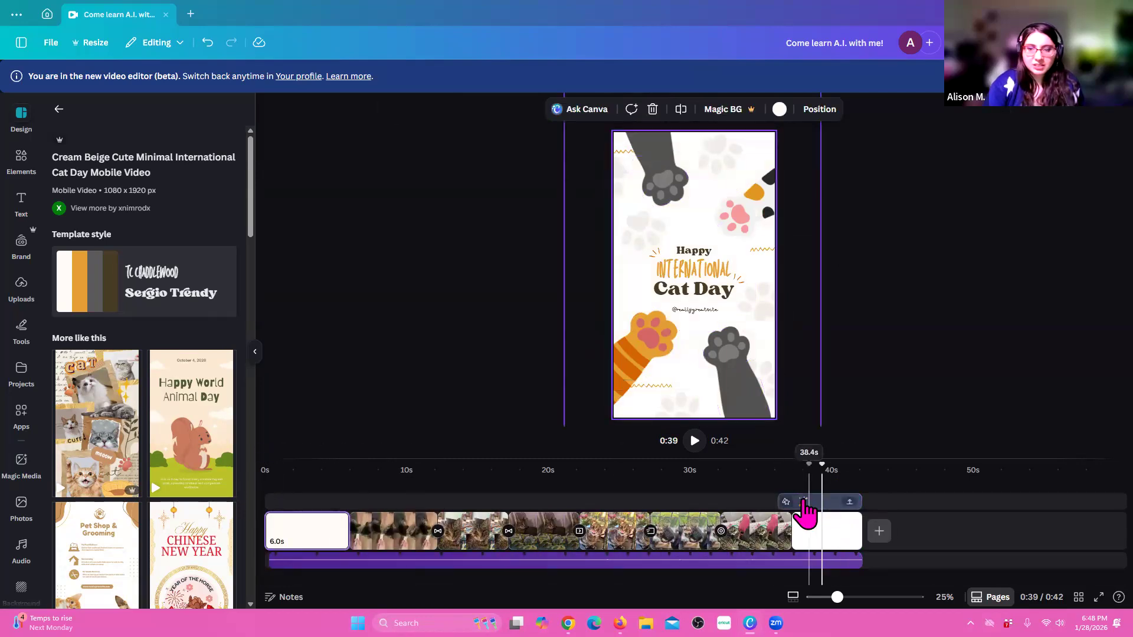
drag(302, 477, 293, 500)
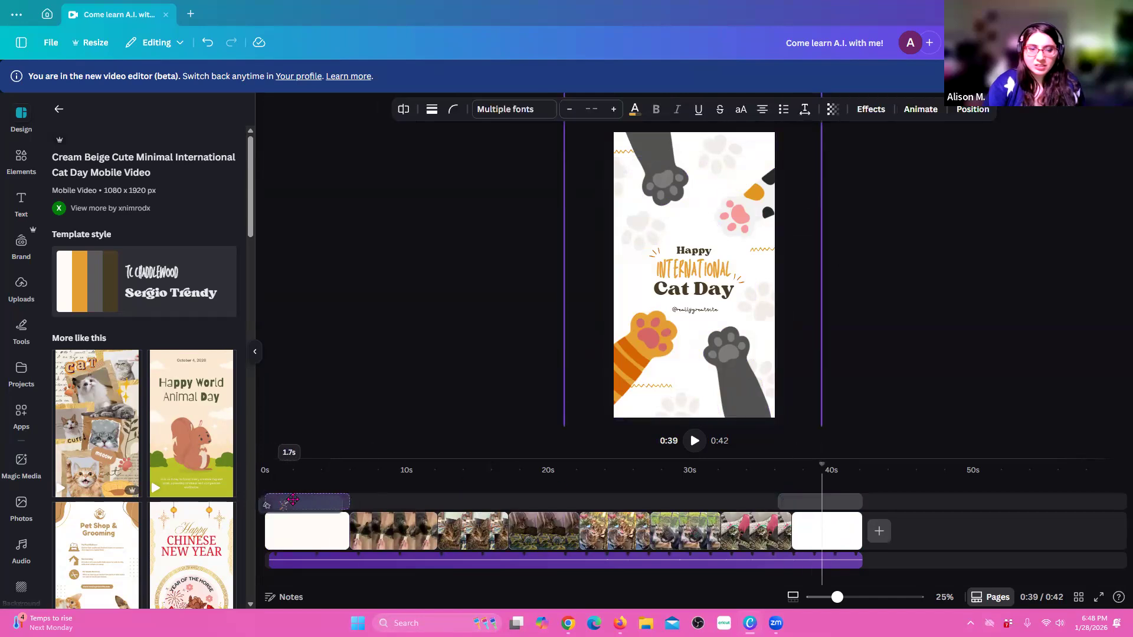
drag(275, 444, 273, 445)
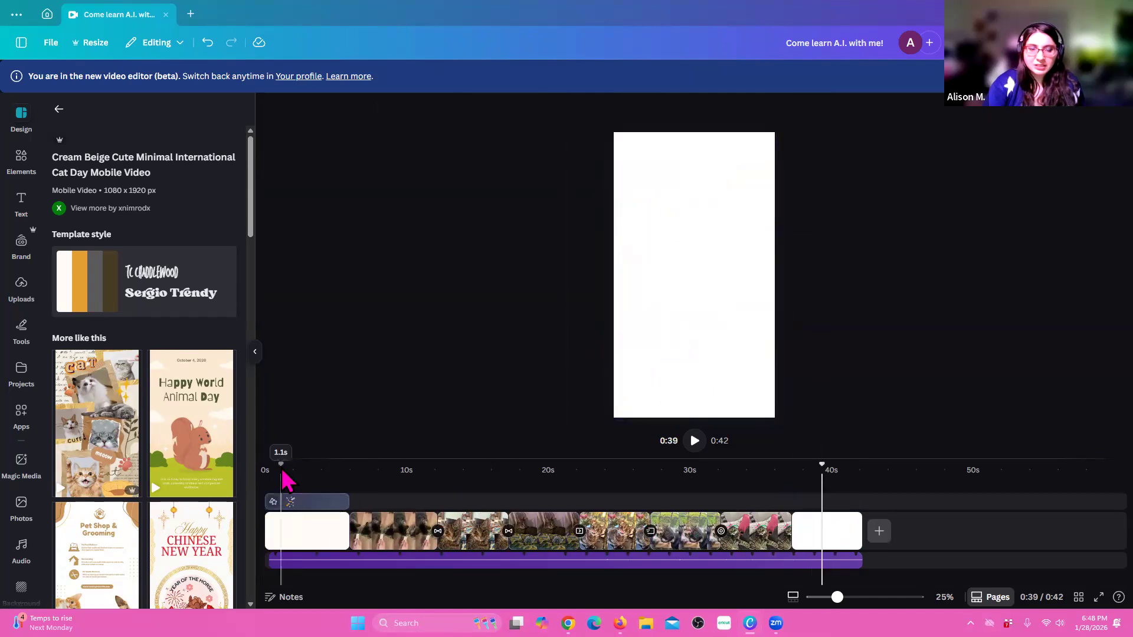
- Play the video from the start to about 6 seconds to check the new opening scene
click(281, 472)
click(252, 469)
click(695, 442)
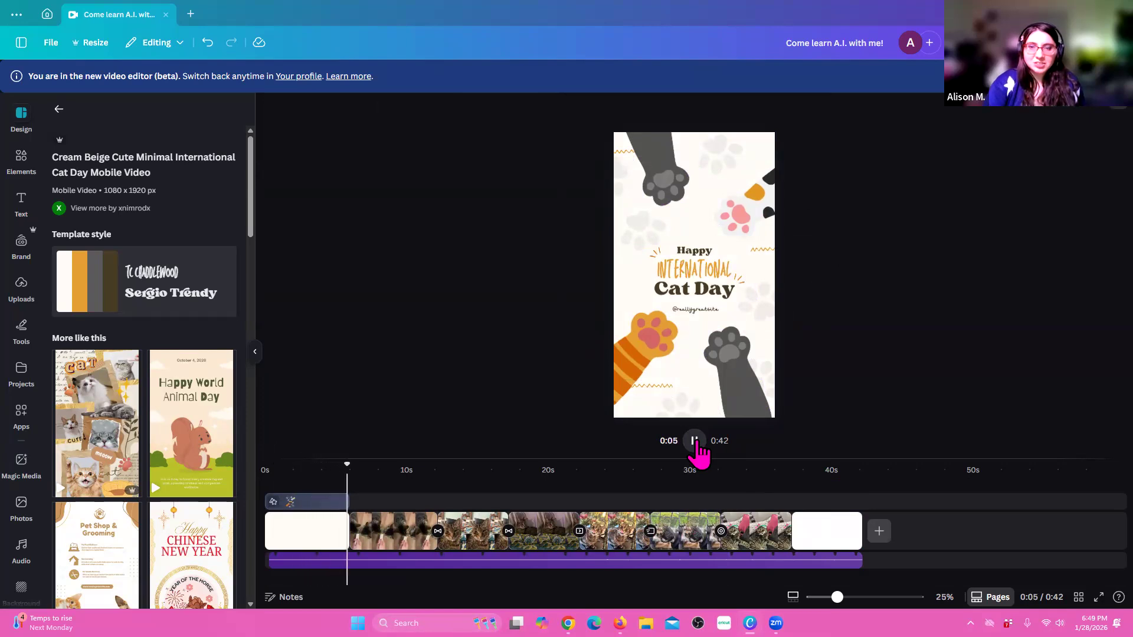
click(696, 443)
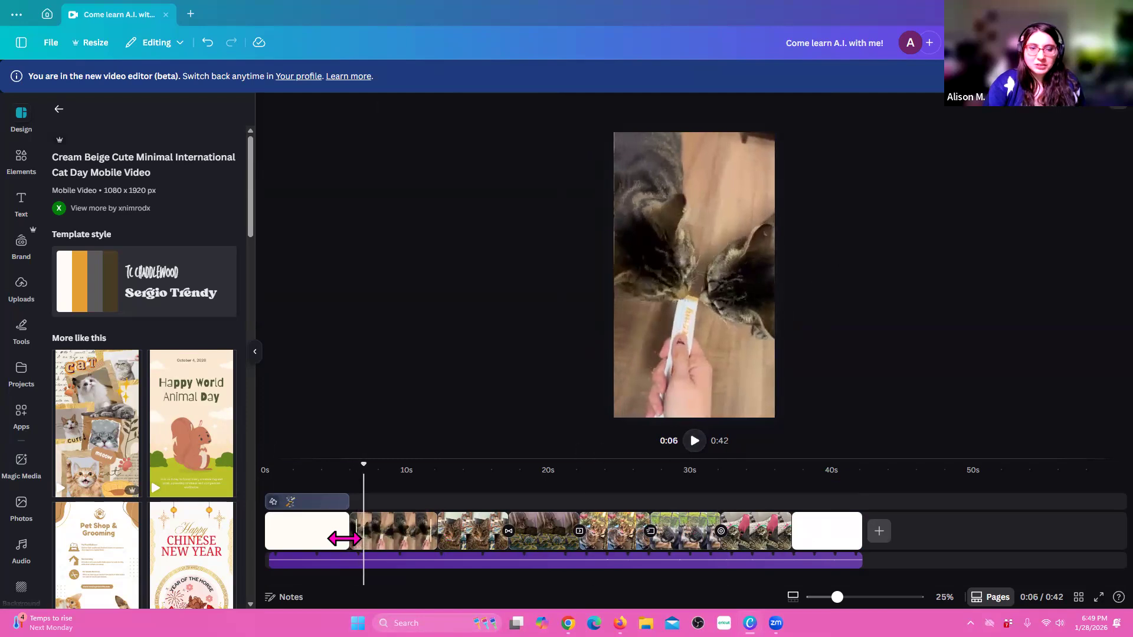
- Add a Dissolve transition between the Cat Day opening scene and the cat clip
click(348, 545)
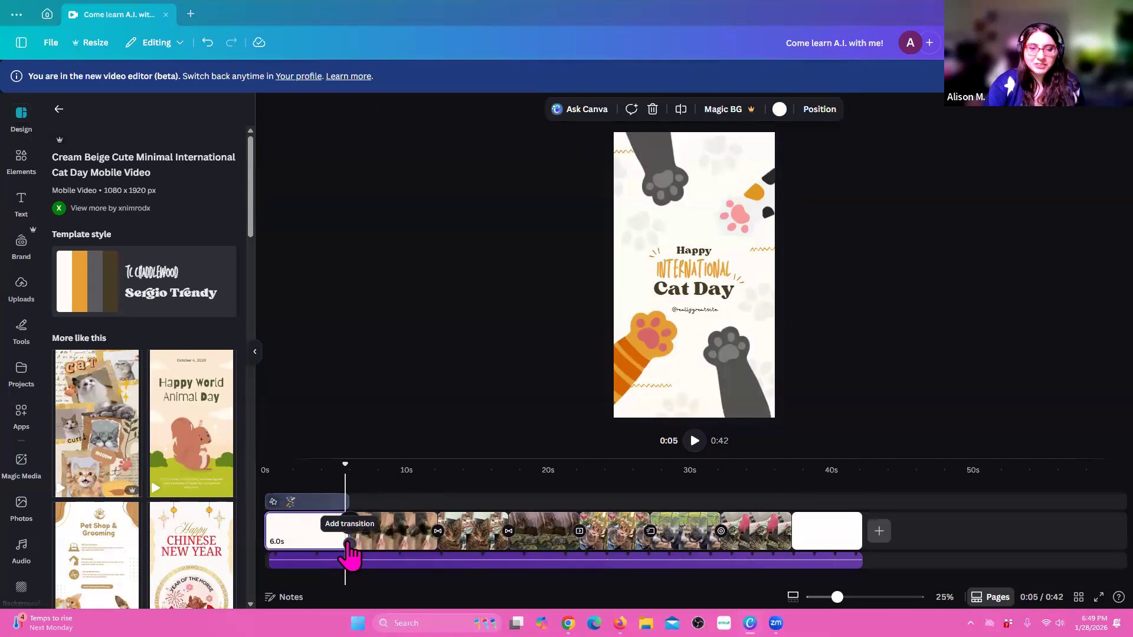
click(349, 522)
click(149, 165)
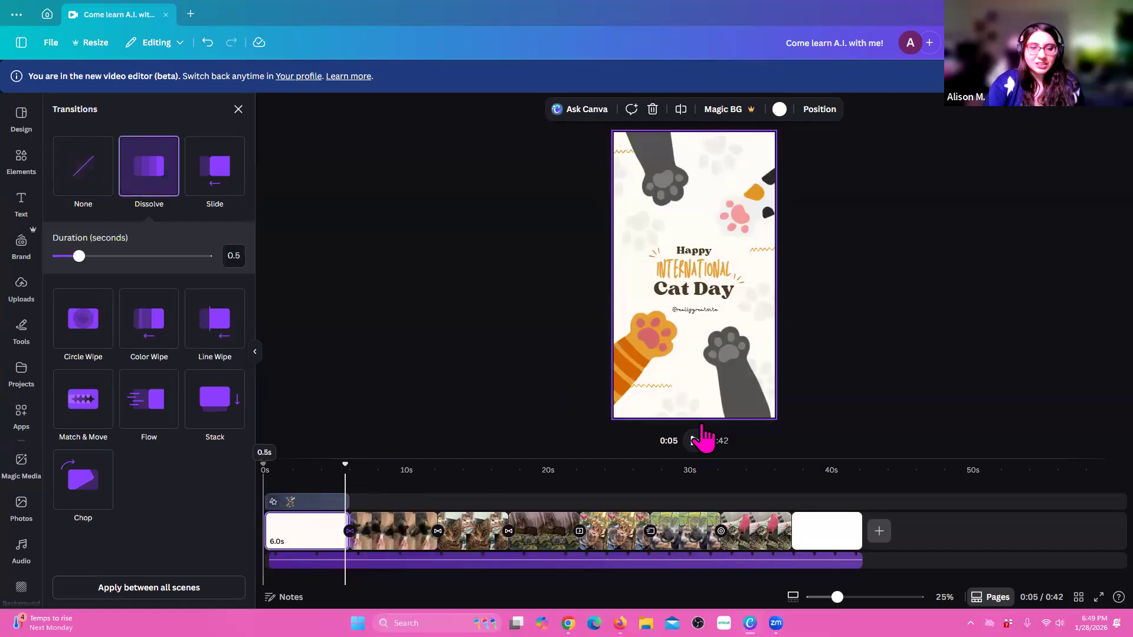
- Play the opening through to about 12 seconds to check the transitions, and return the playhead to about 0.8 seconds
click(701, 444)
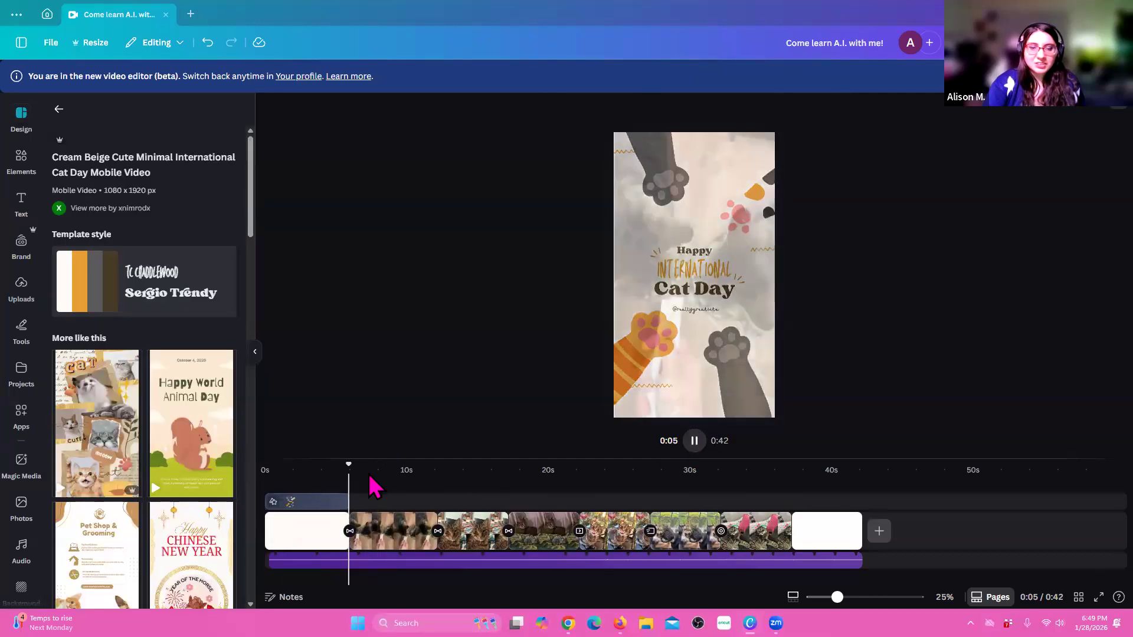
click(296, 474)
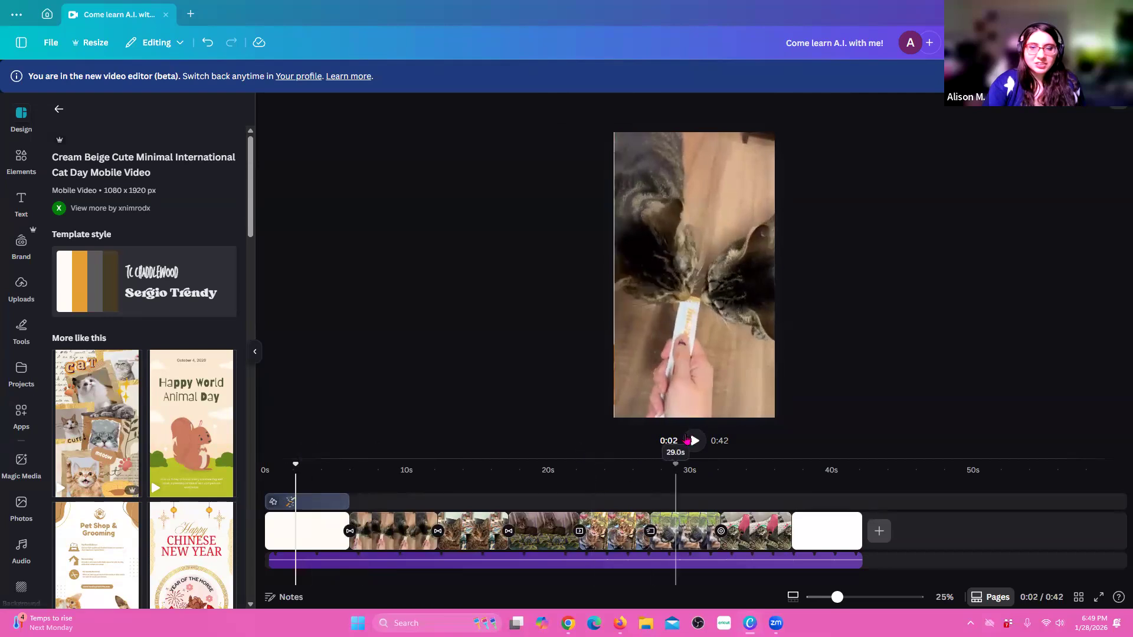
click(694, 440)
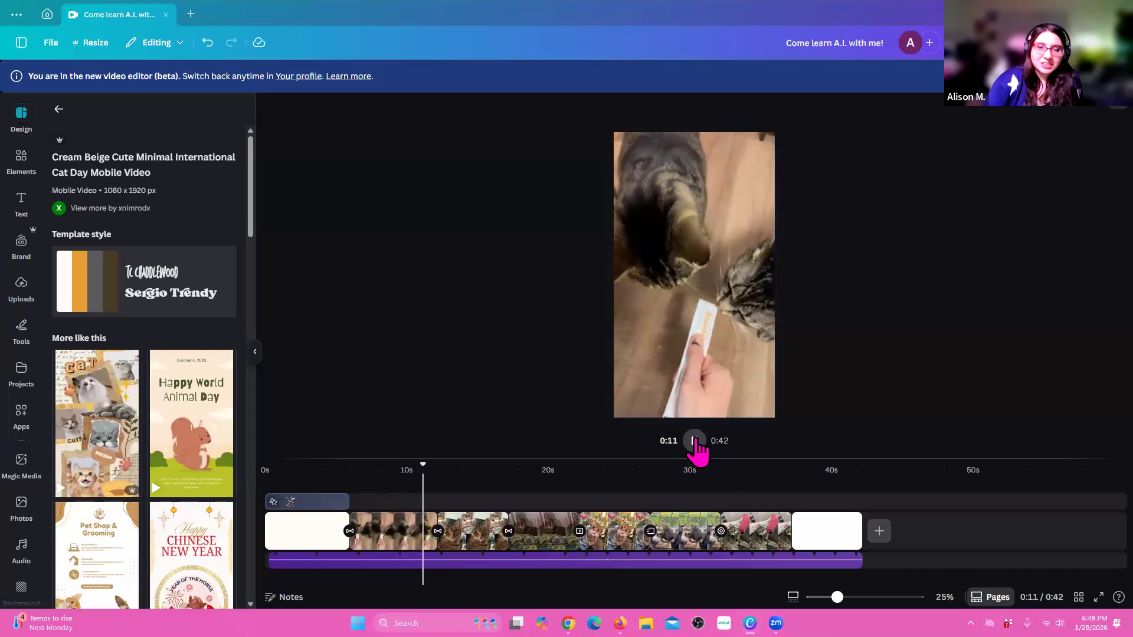
click(695, 443)
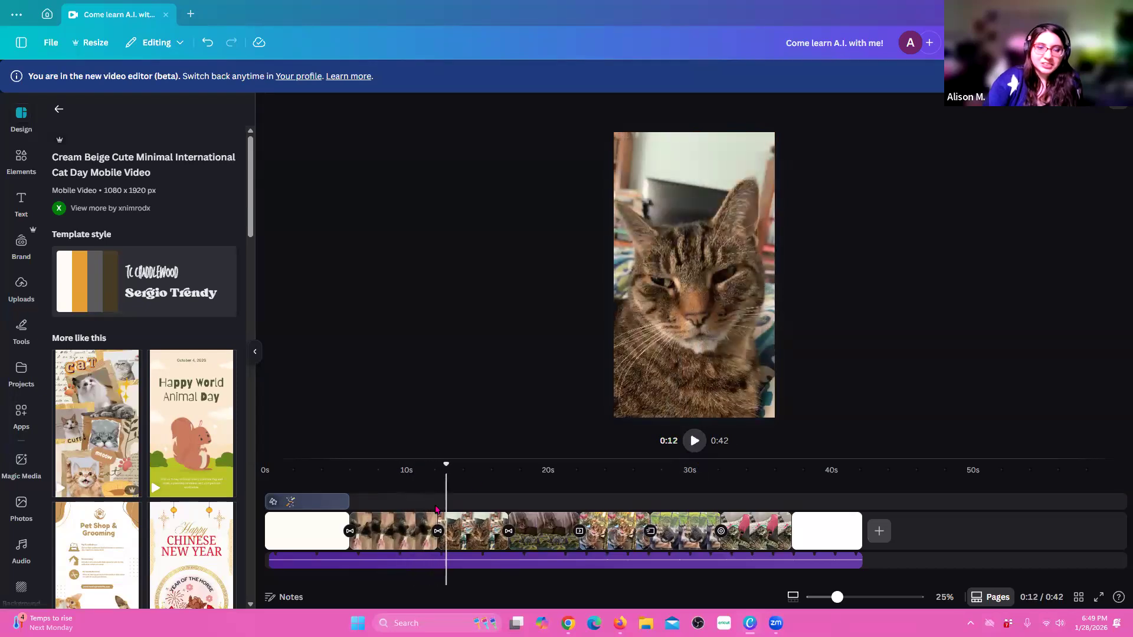
click(288, 470)
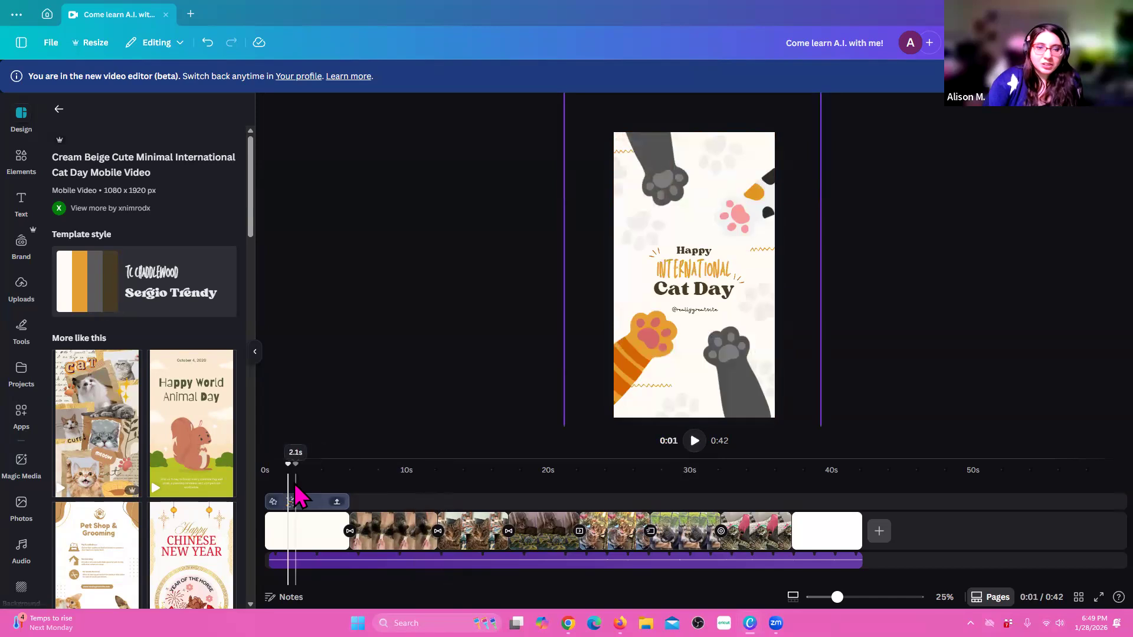
mouse_move(282, 472)
mouse_down()
mouse_move(268, 470)
mouse_move(303, 470)
mouse_move(246, 491)
mouse_move(356, 474)
mouse_move(277, 475)
mouse_up()
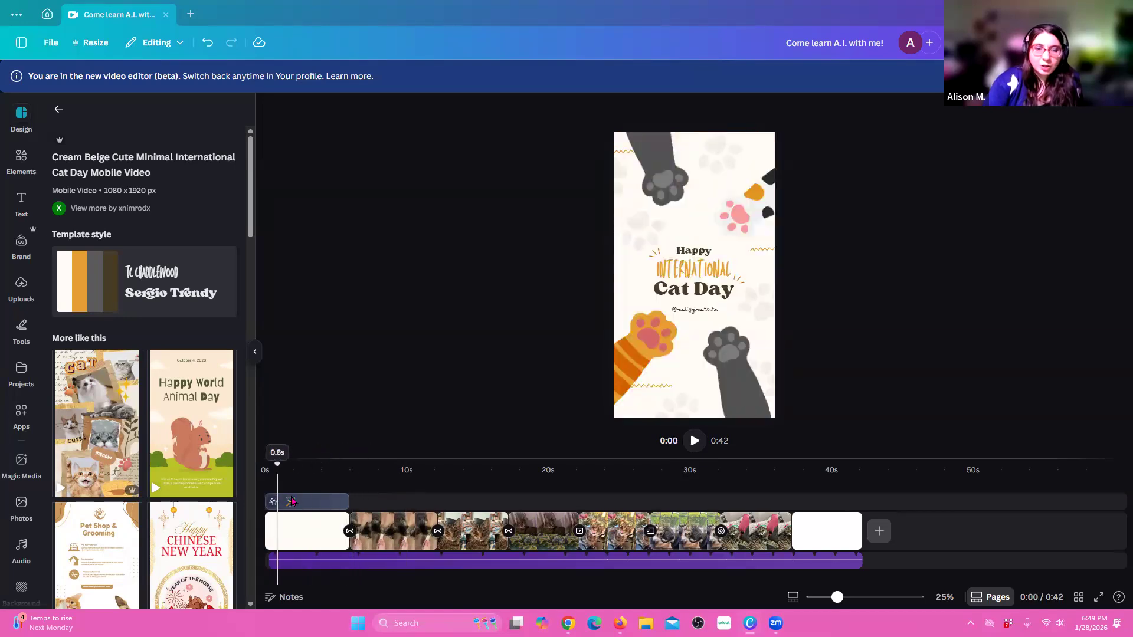
- Ungroup the Cat Day opening scene's elements and preview the available animations on them
click(293, 507)
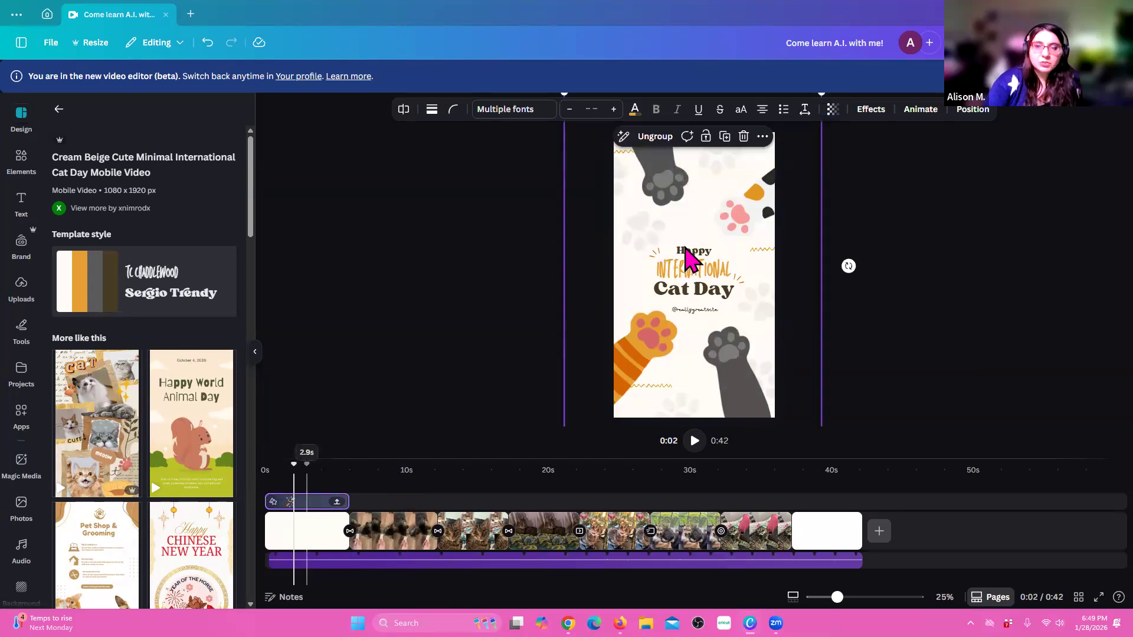
click(654, 136)
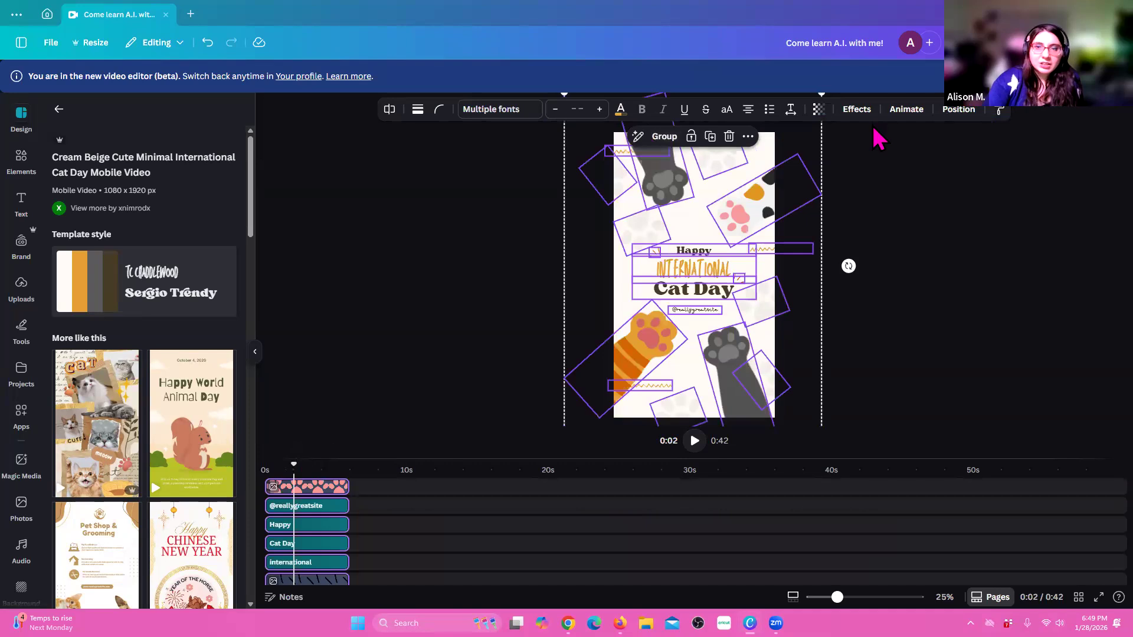
click(915, 115)
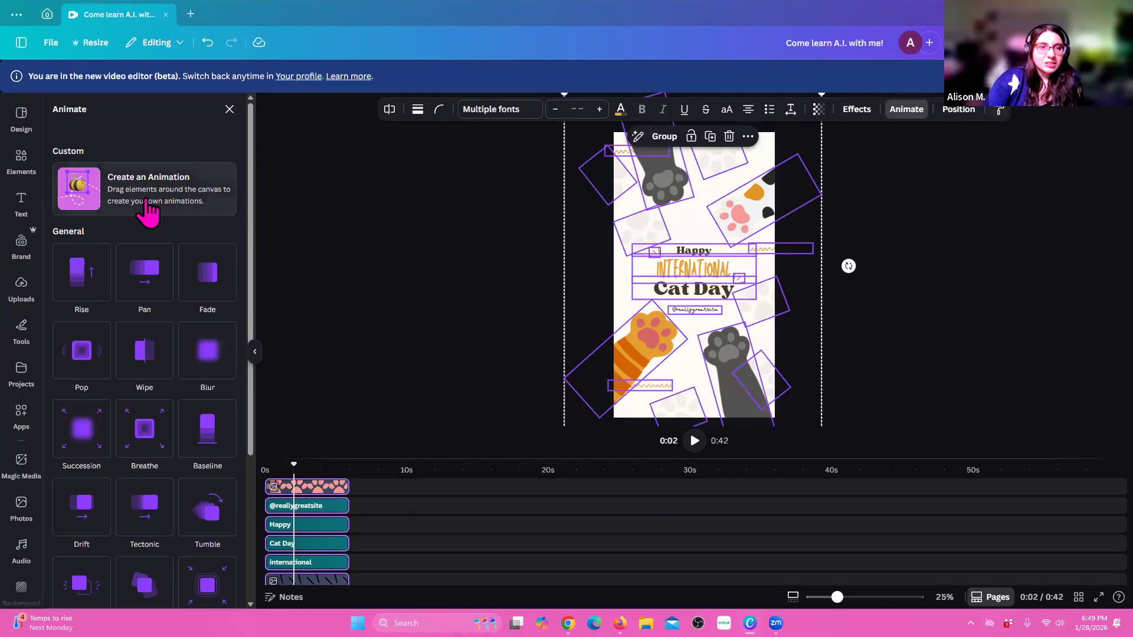
scroll(150, 215, down, 2)
scroll(151, 222, down, 2)
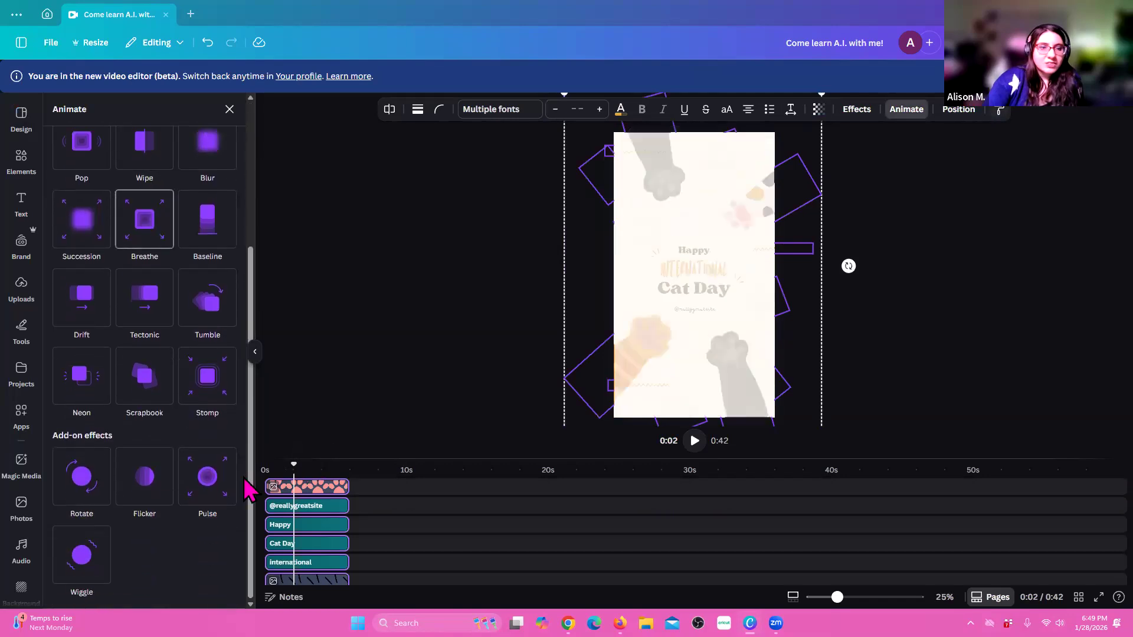
scroll(156, 354, up, 3)
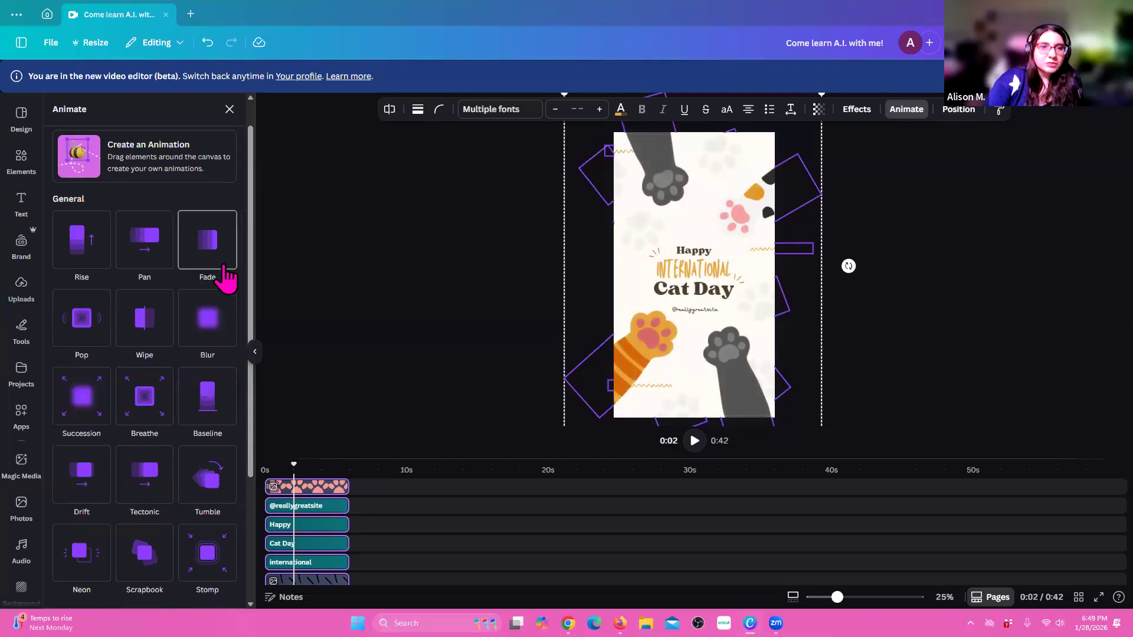
click(411, 261)
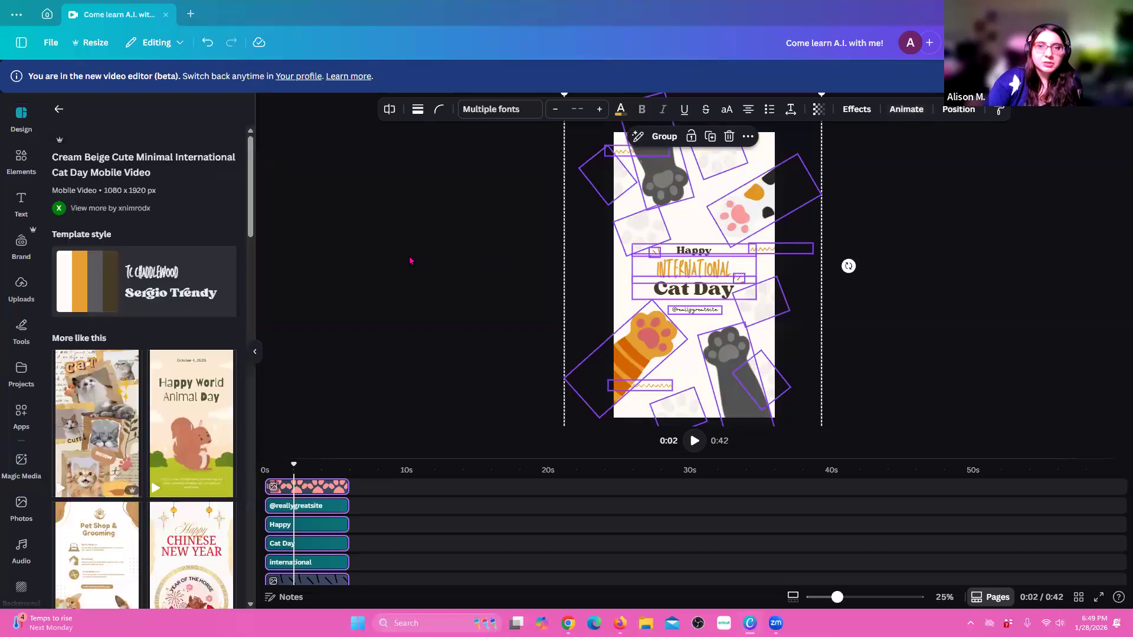
click(359, 322)
click(855, 143)
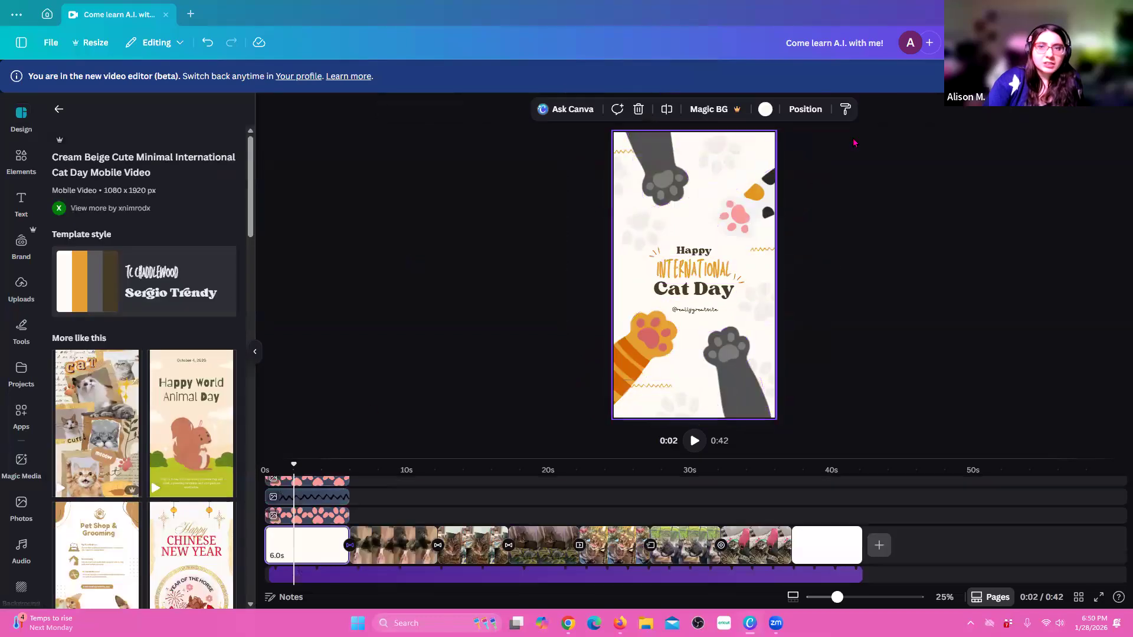
- Apply the Rise animation to all elements of the Cat Day opening scene
drag(584, 145, 839, 405)
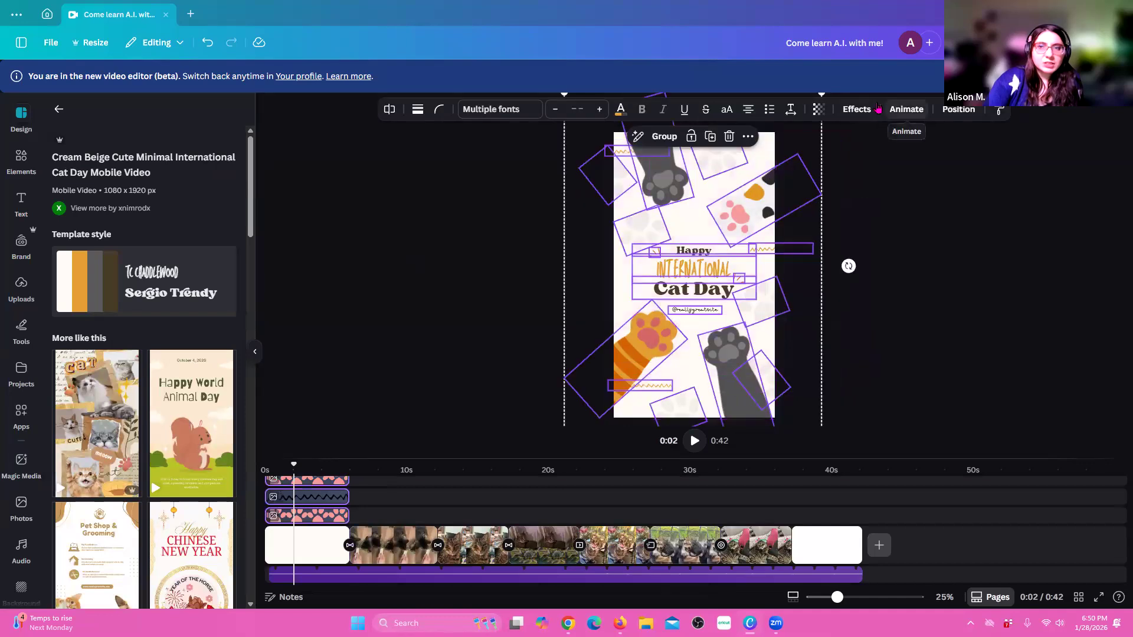
click(903, 109)
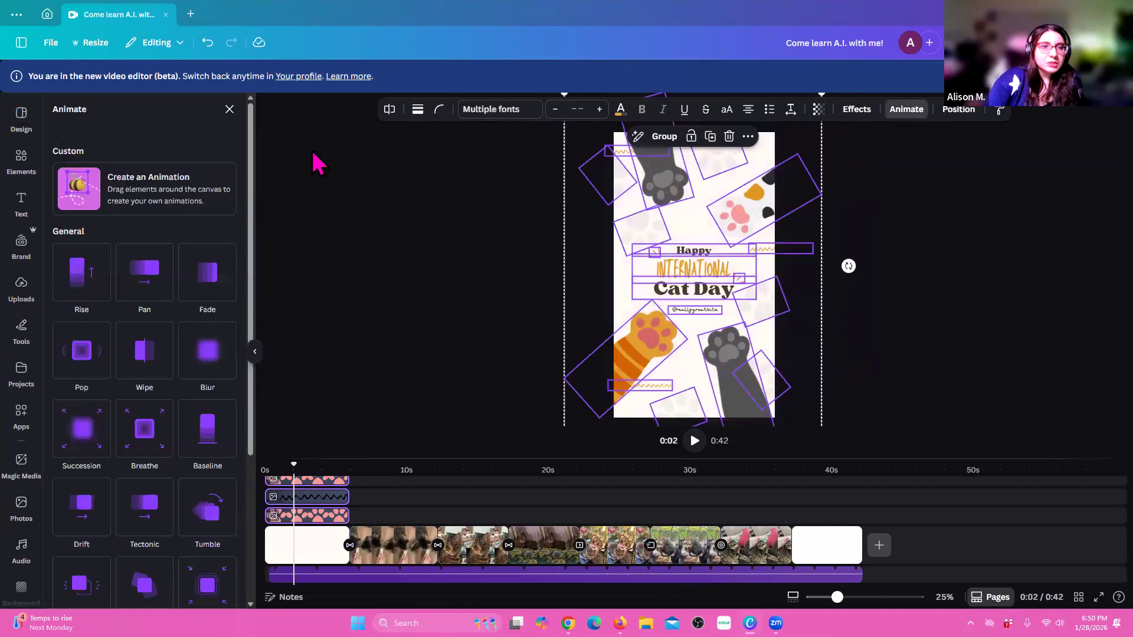
click(115, 210)
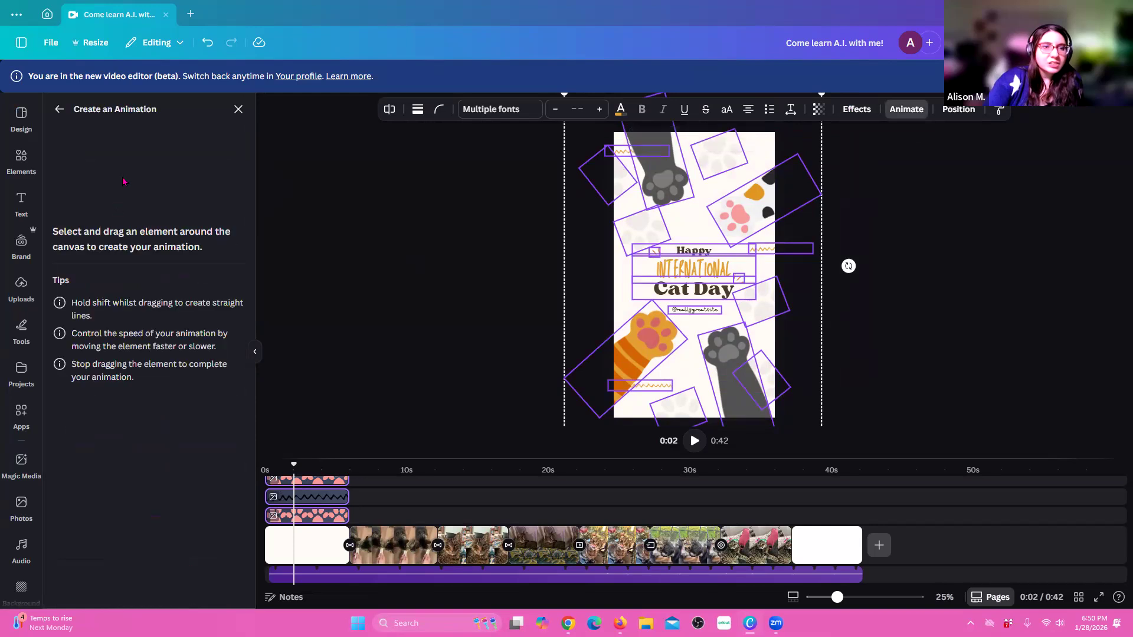
click(59, 109)
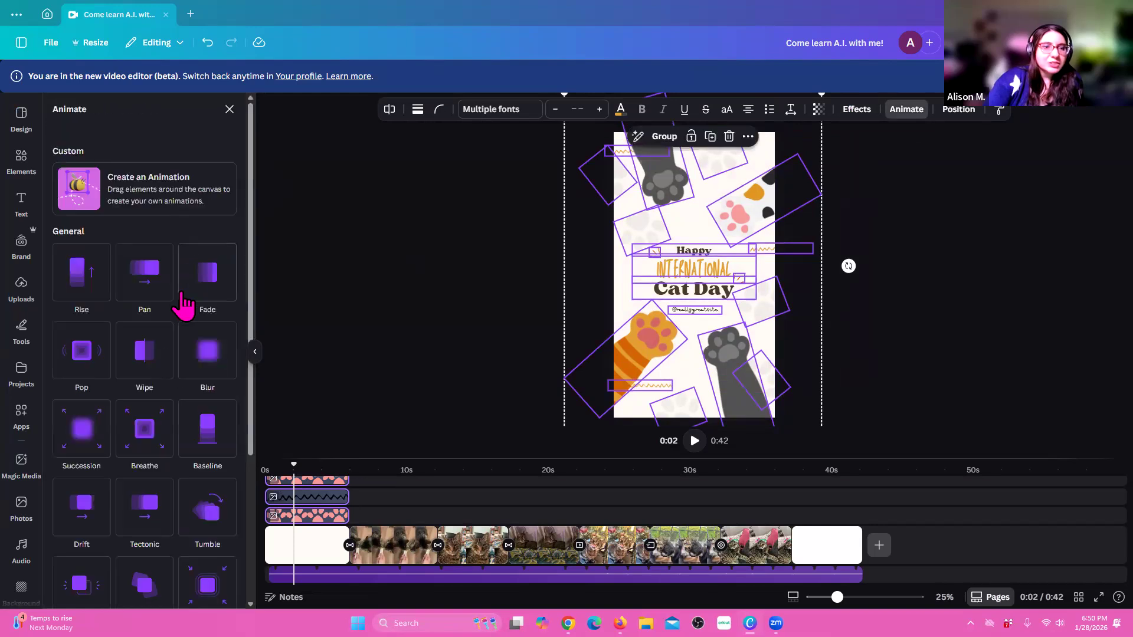
click(78, 300)
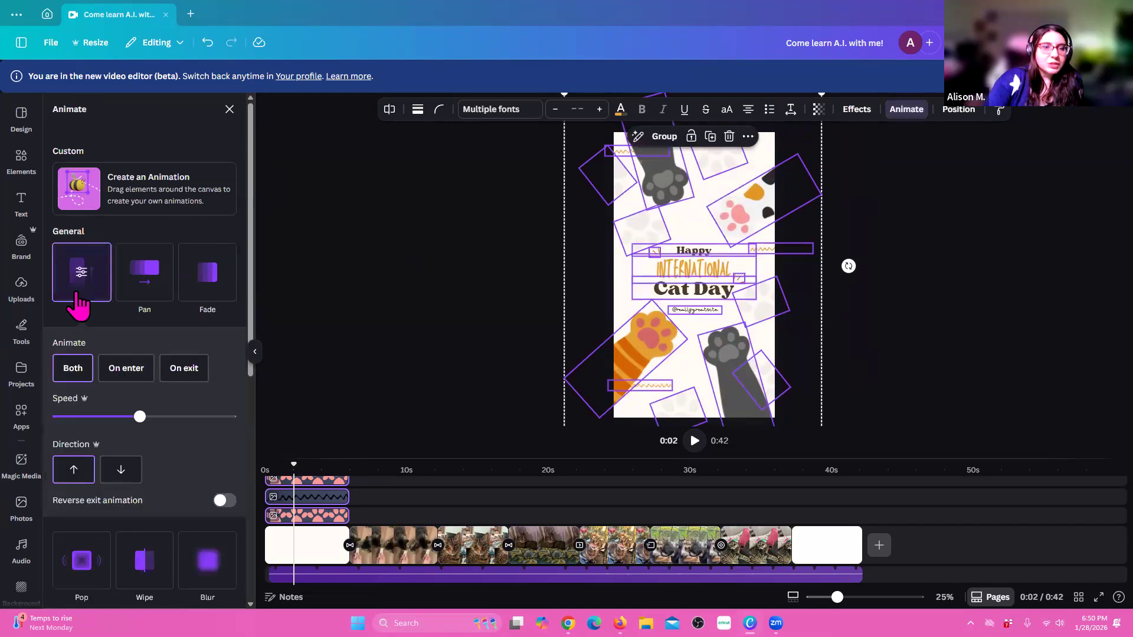
- Change the animation of all Cat Day opening scene elements to Fade on exit only
scroll(219, 378, down, 2)
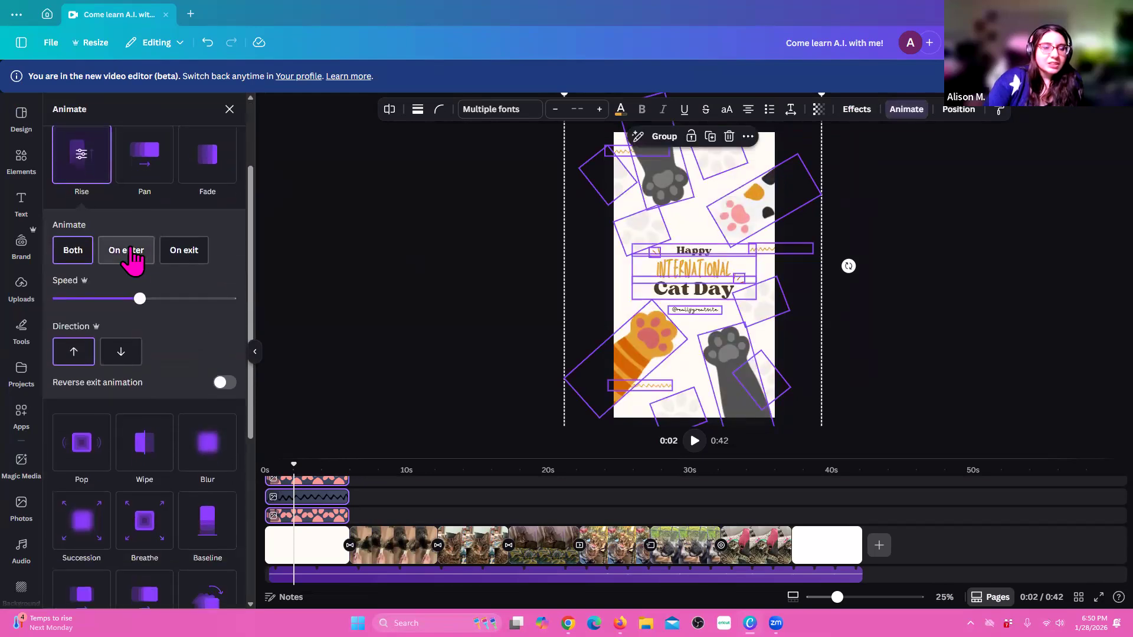
click(131, 250)
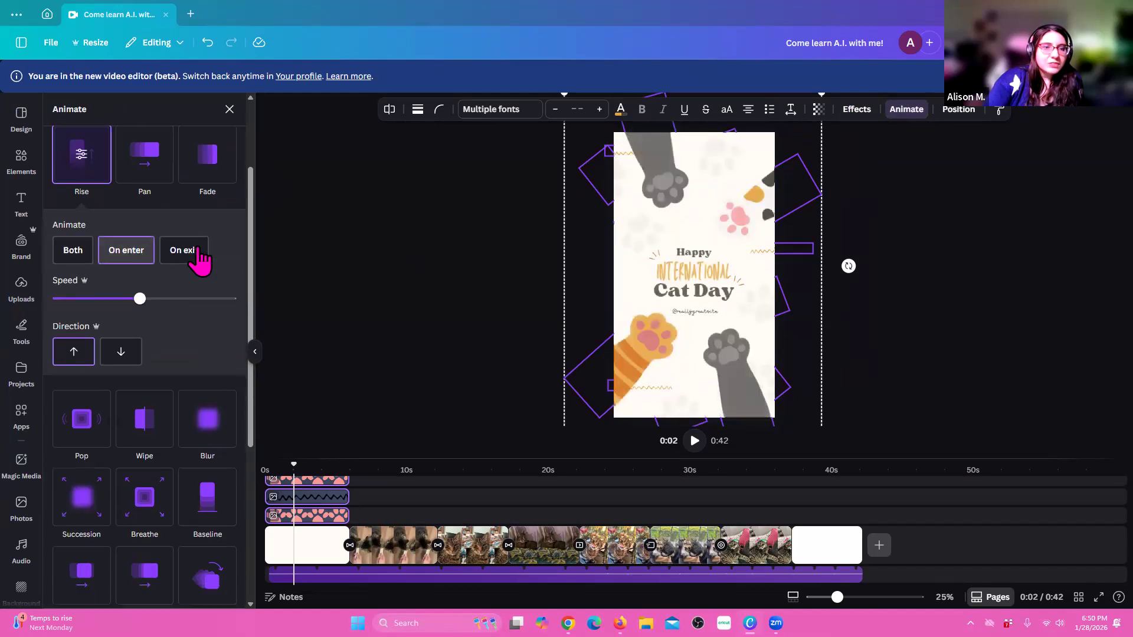
click(217, 171)
click(184, 250)
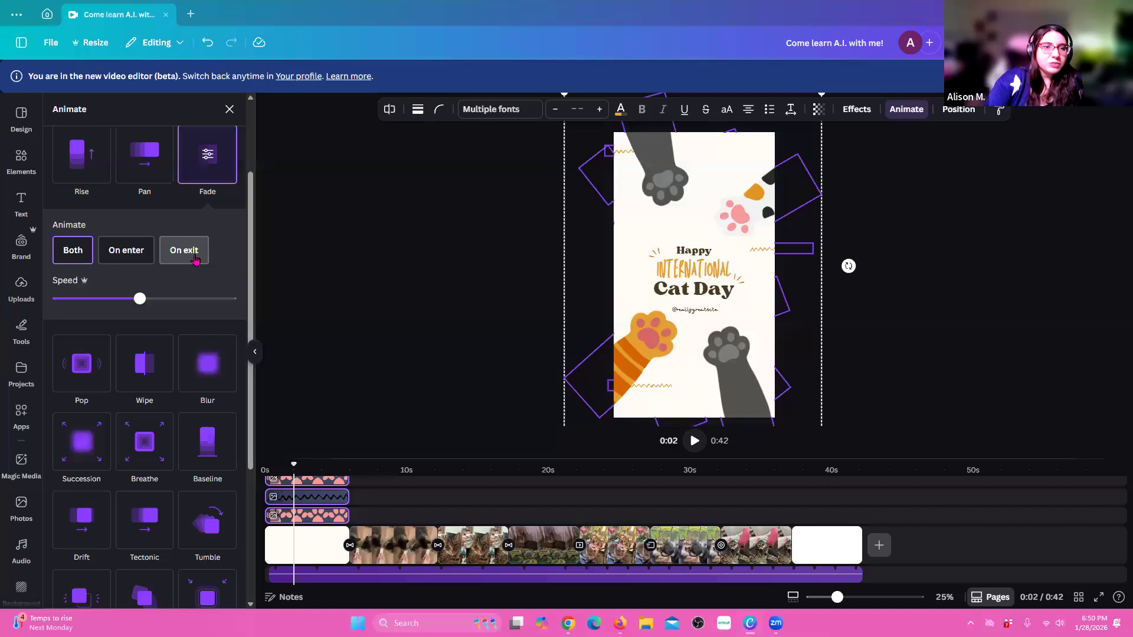
- Play the Cat Day opening scene from the start to about 4 seconds to check its animation
click(268, 456)
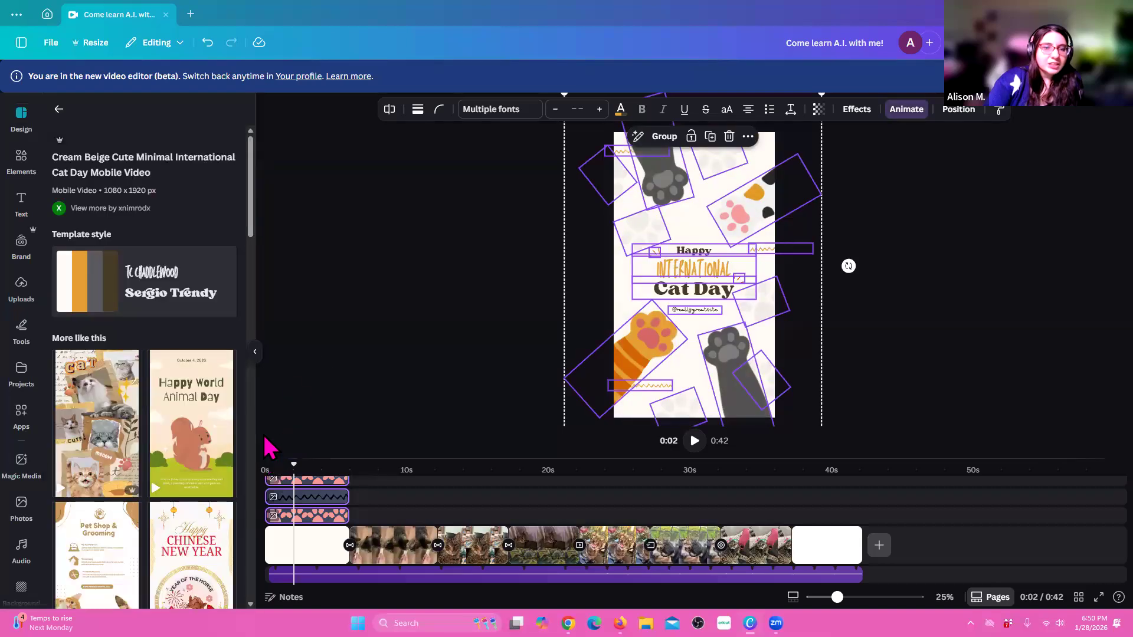
click(268, 449)
drag(294, 467, 265, 465)
click(695, 440)
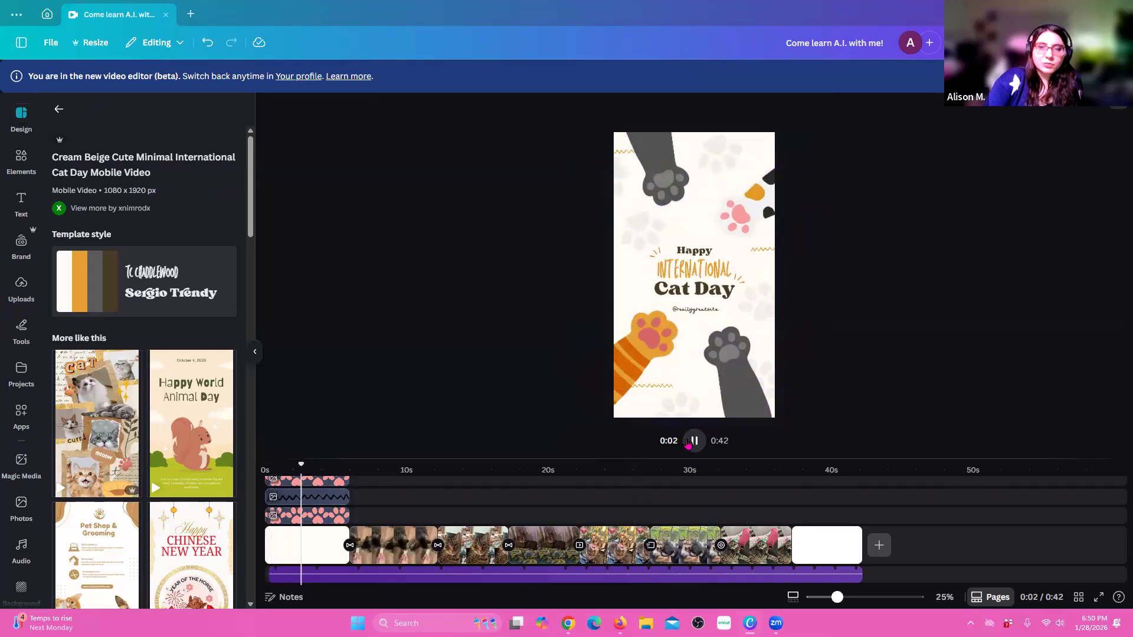
click(694, 441)
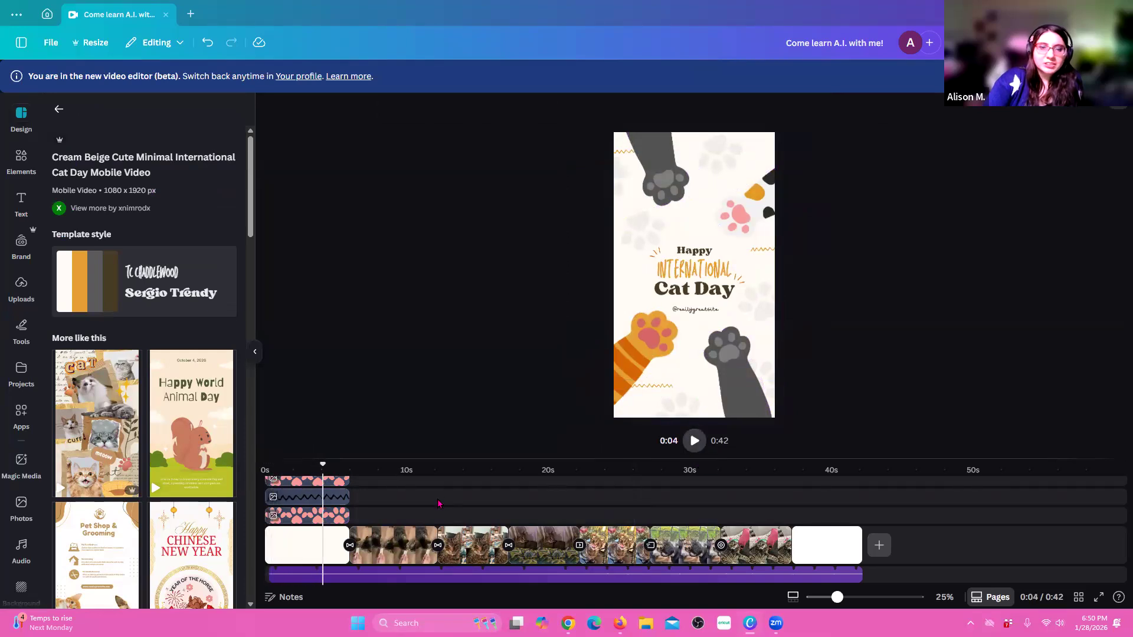
- Remove the animation from the single faint paw print at the opening scene's upper-left edge
click(312, 491)
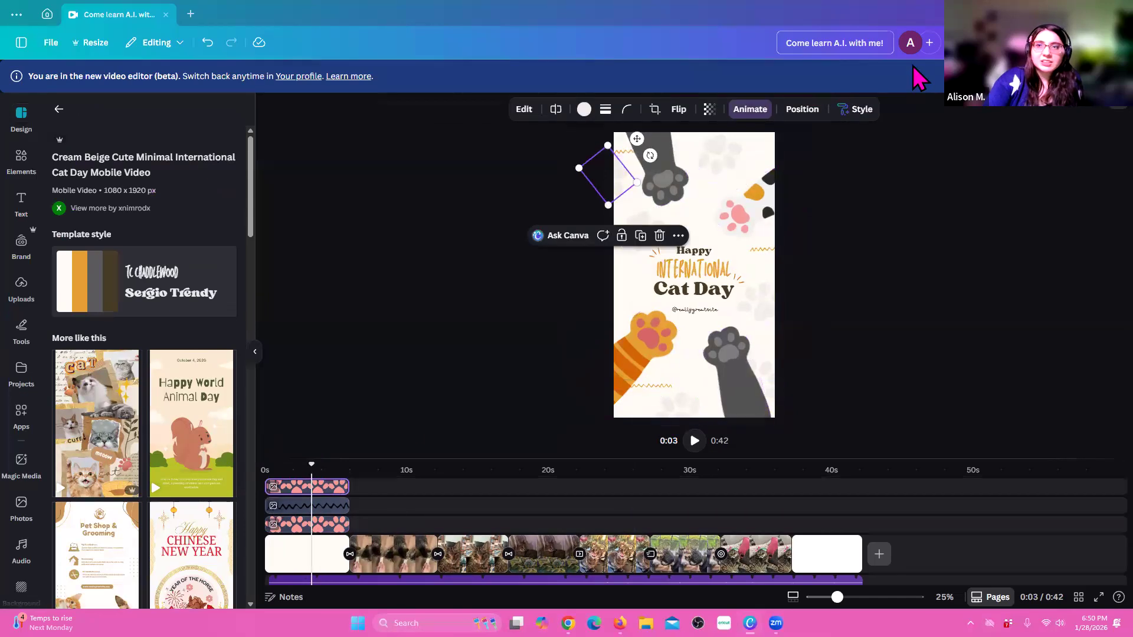
click(750, 110)
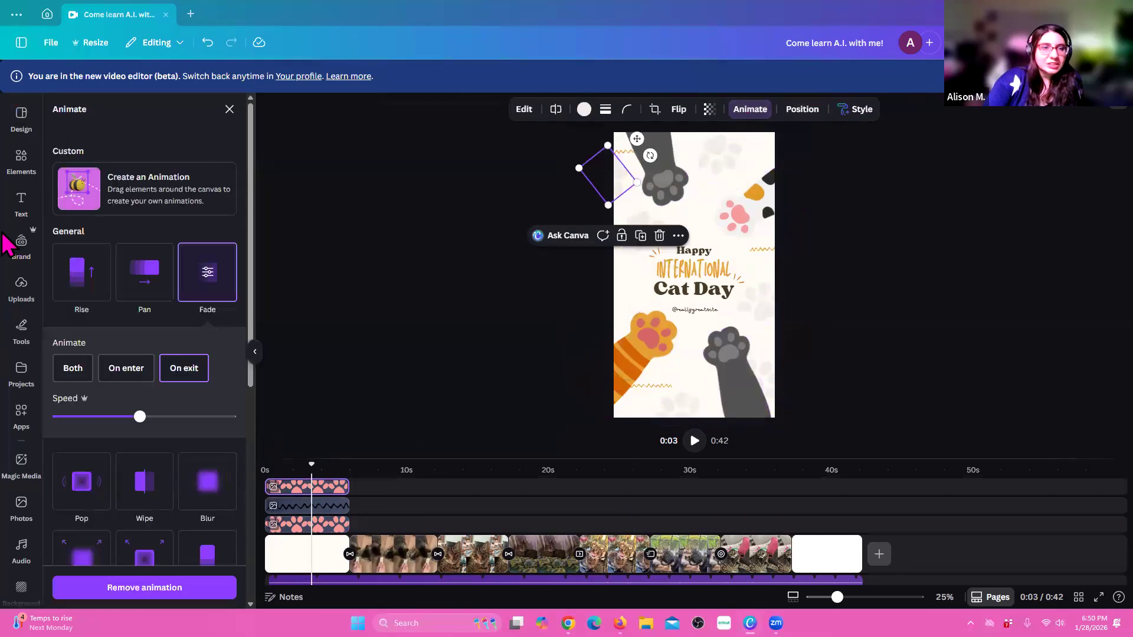
scroll(172, 212, down, 3)
scroll(172, 230, down, 5)
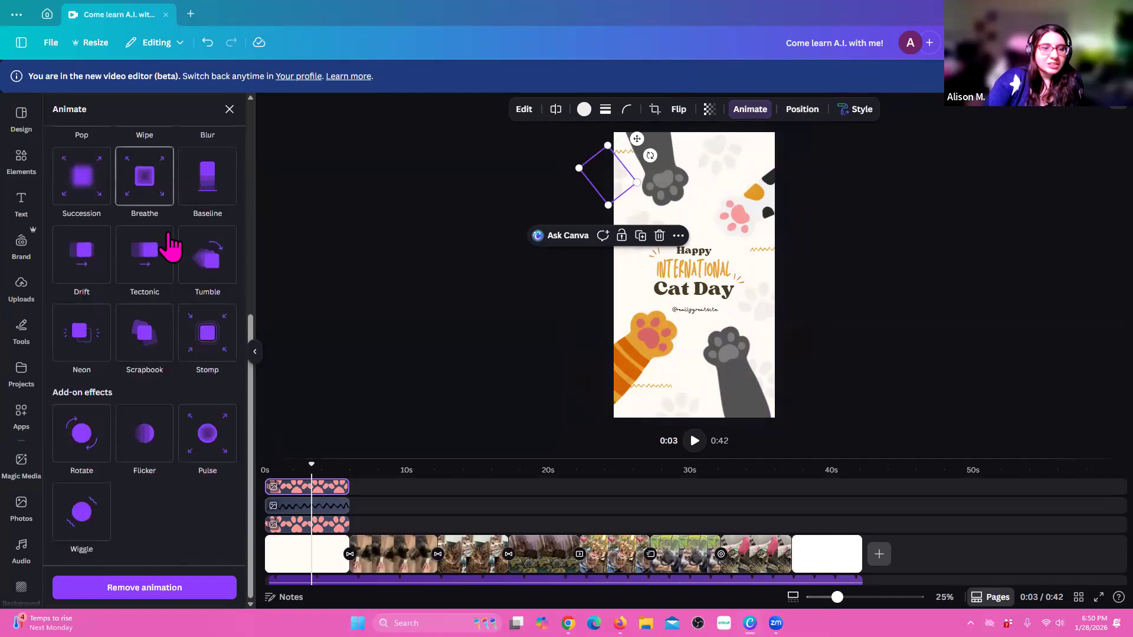
click(190, 588)
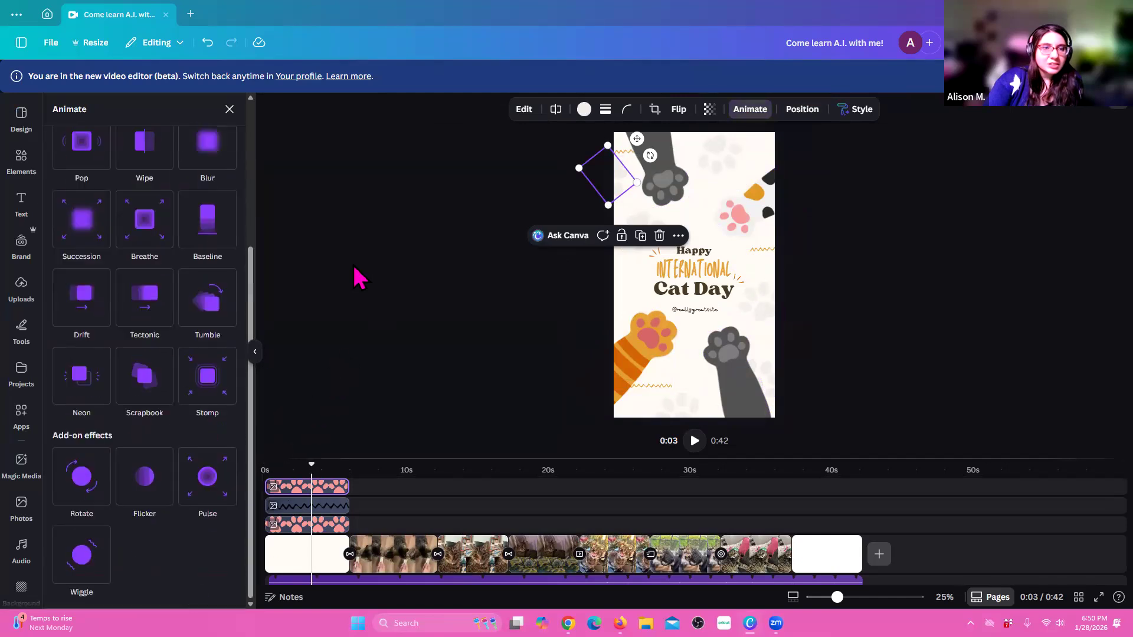
scroll(155, 298, up, 3)
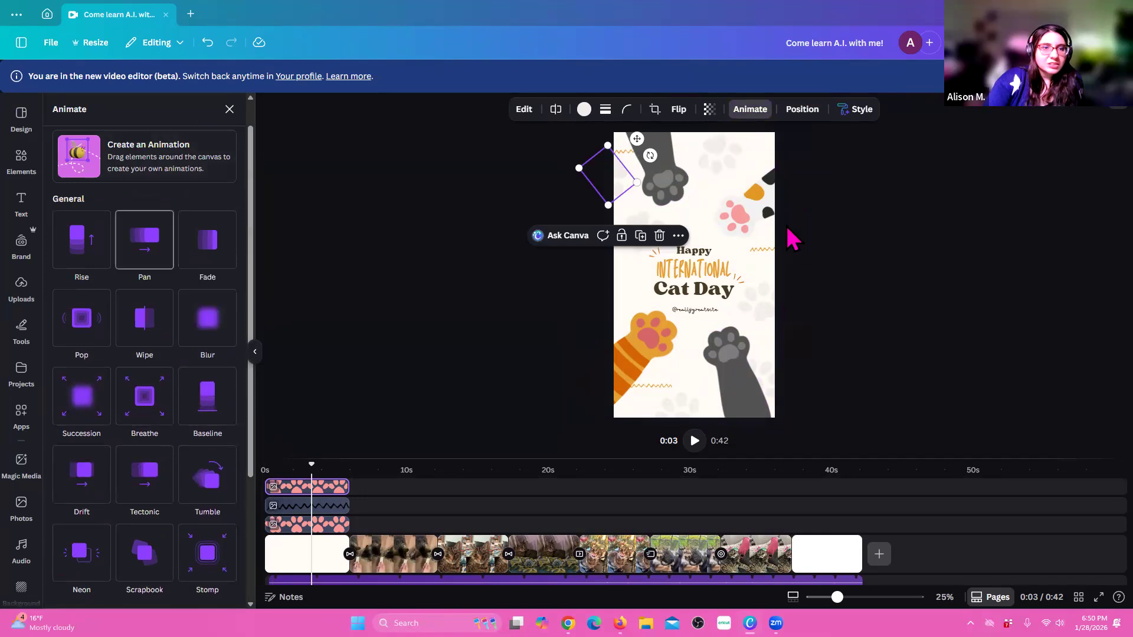
- Select all elements of the Cat Day opening scene and apply the Rise animation to them
click(365, 522)
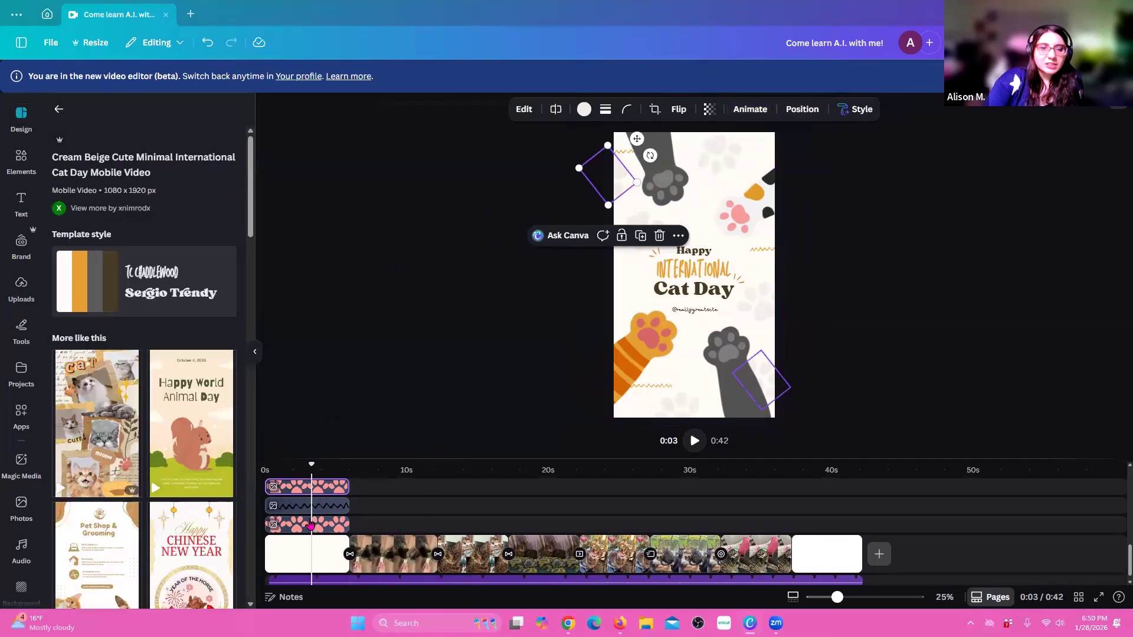
click(309, 524)
click(335, 538)
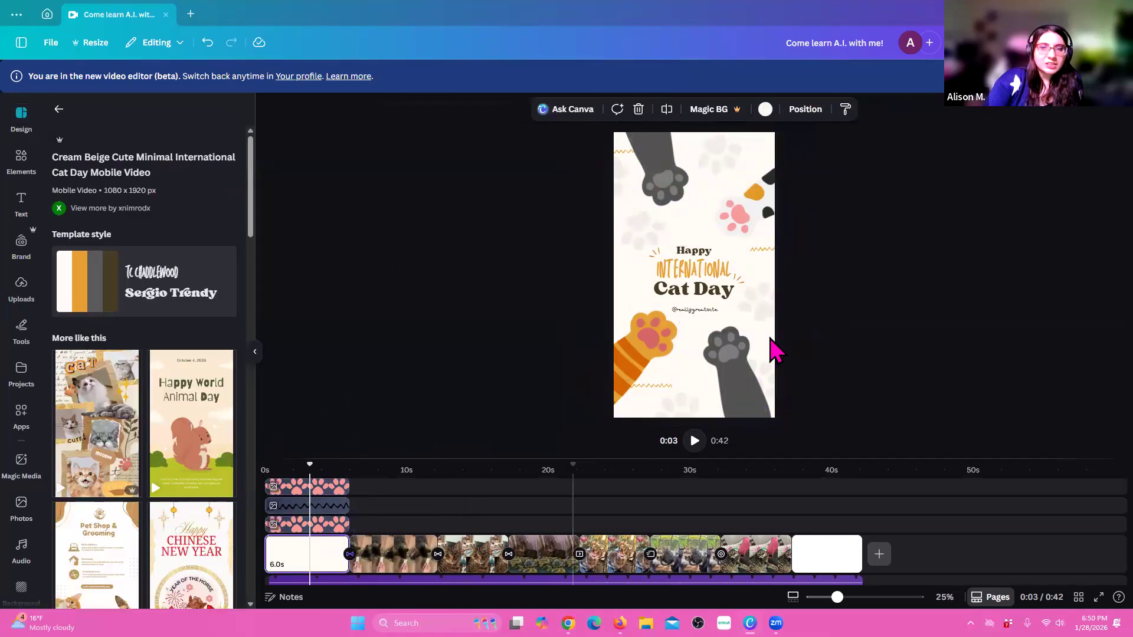
drag(371, 94, 930, 148)
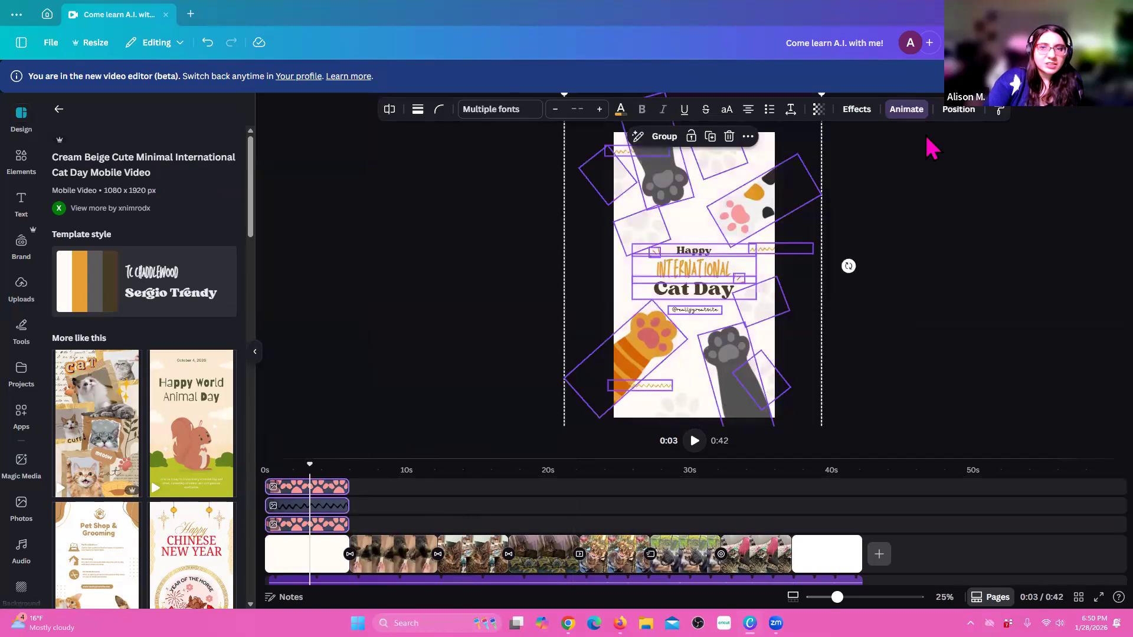
click(912, 113)
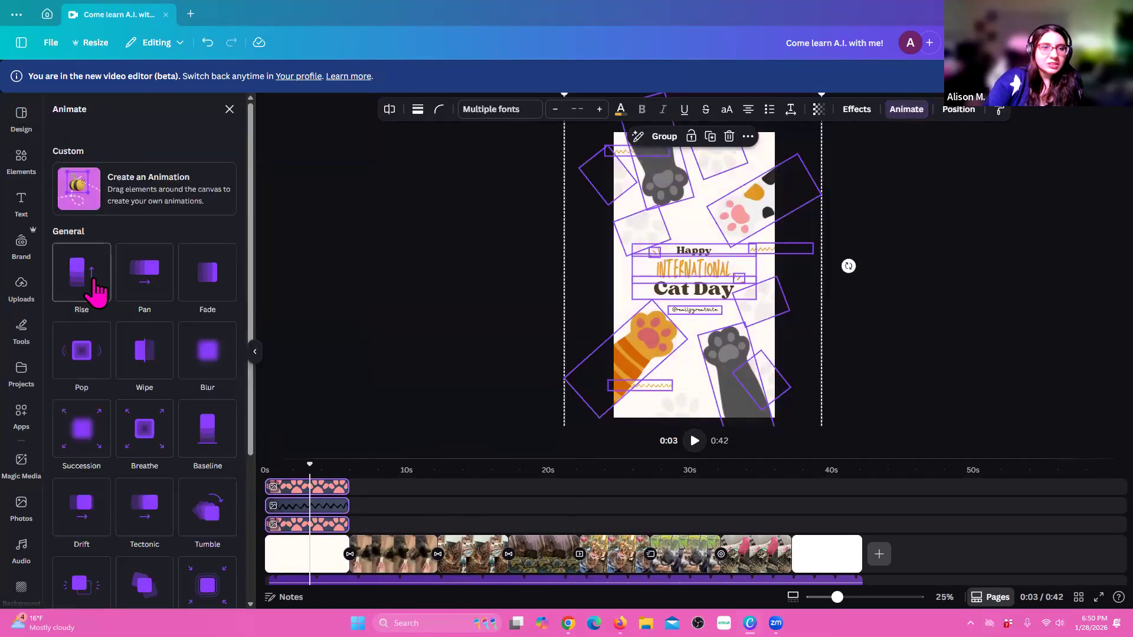
click(95, 286)
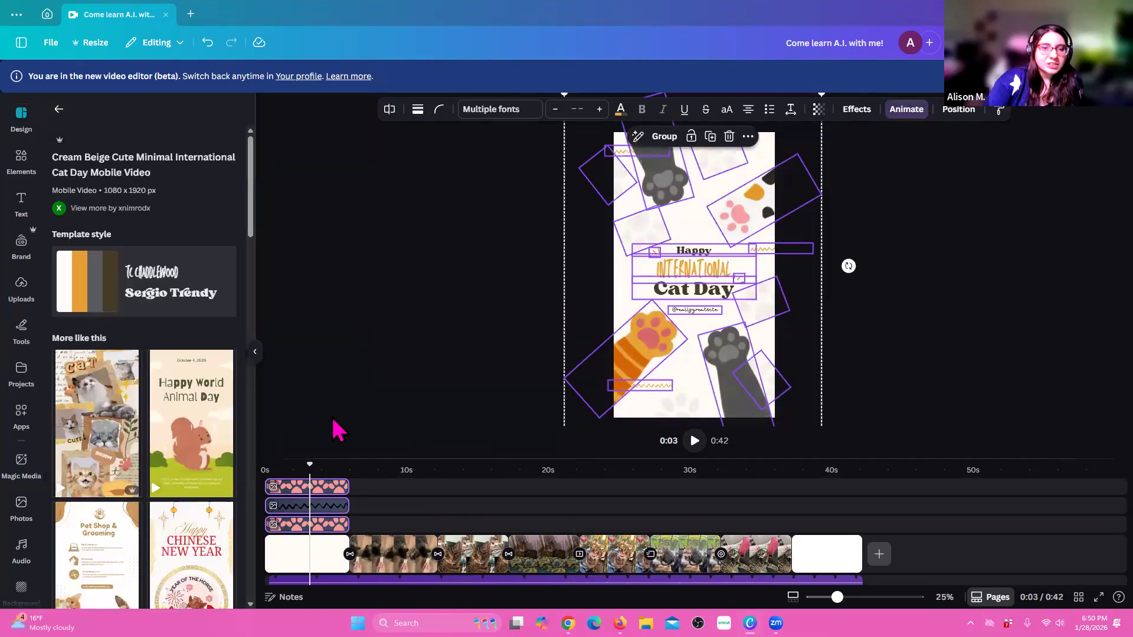
click(332, 421)
- Play the video from about 1 second to about 14 seconds to check the opening animation and transitions
click(695, 438)
click(282, 465)
click(697, 440)
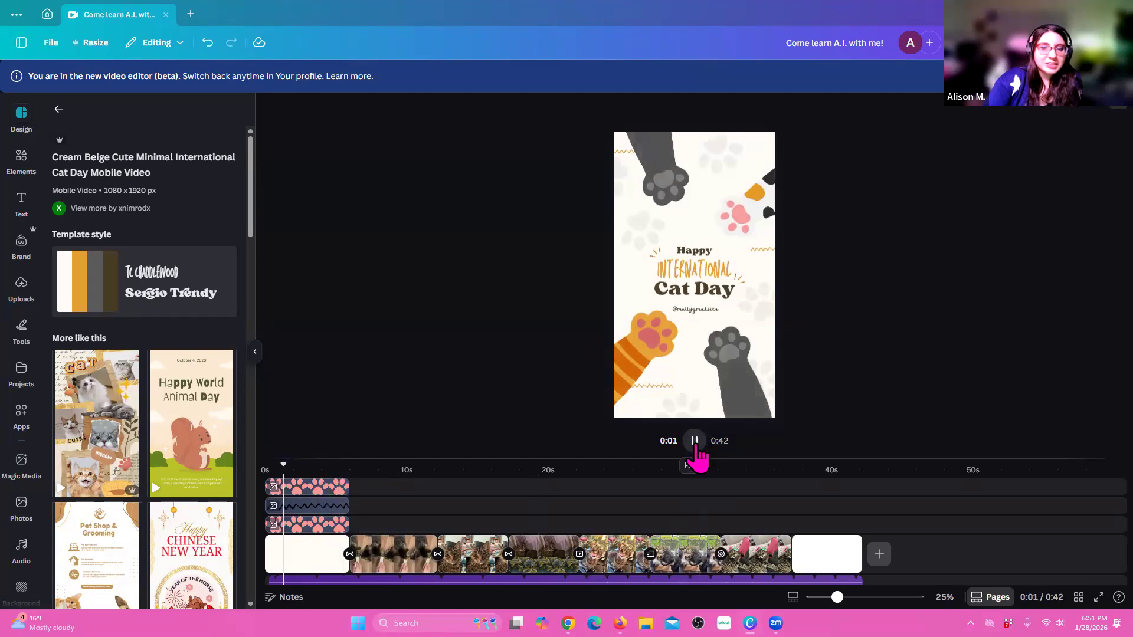
click(695, 446)
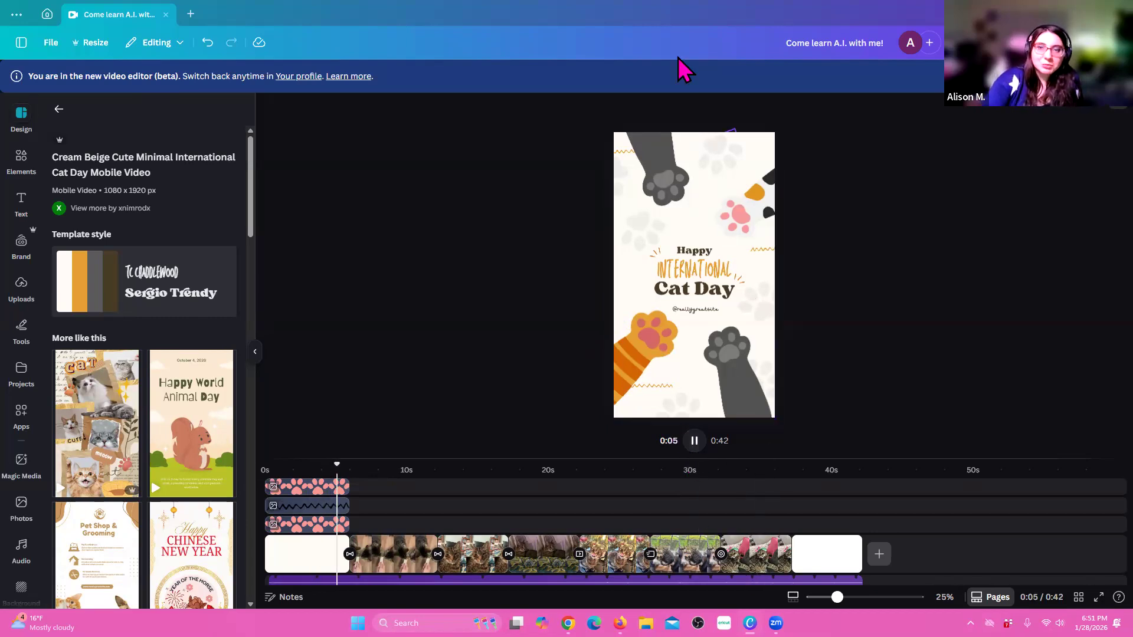
click(695, 441)
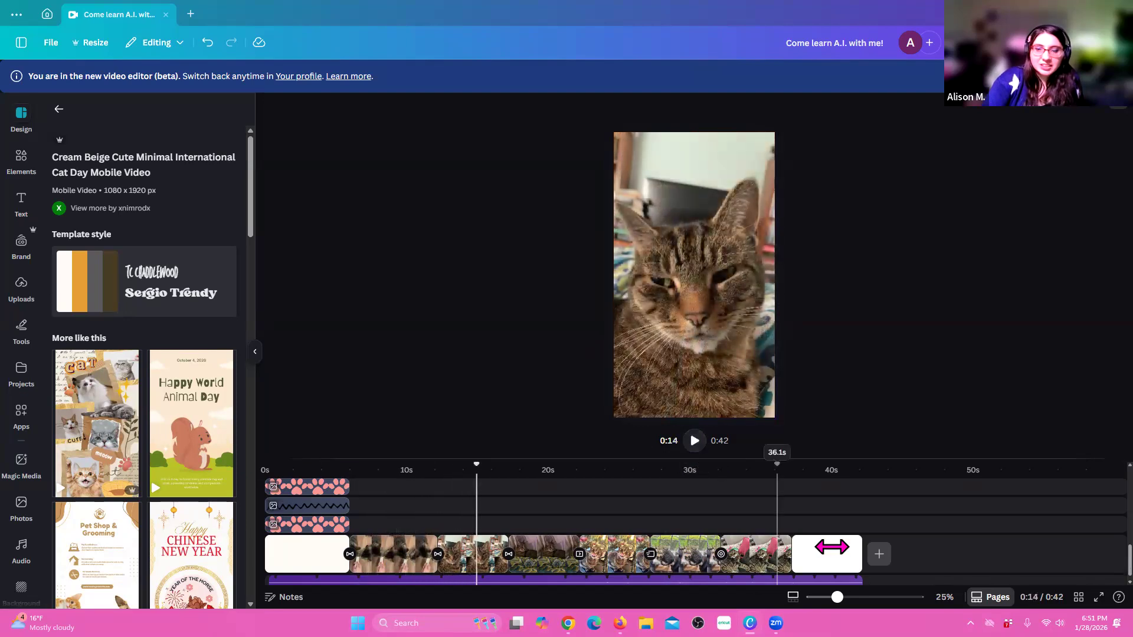
- View the blank scene at the video's end and return the playhead to about 8 seconds
click(832, 558)
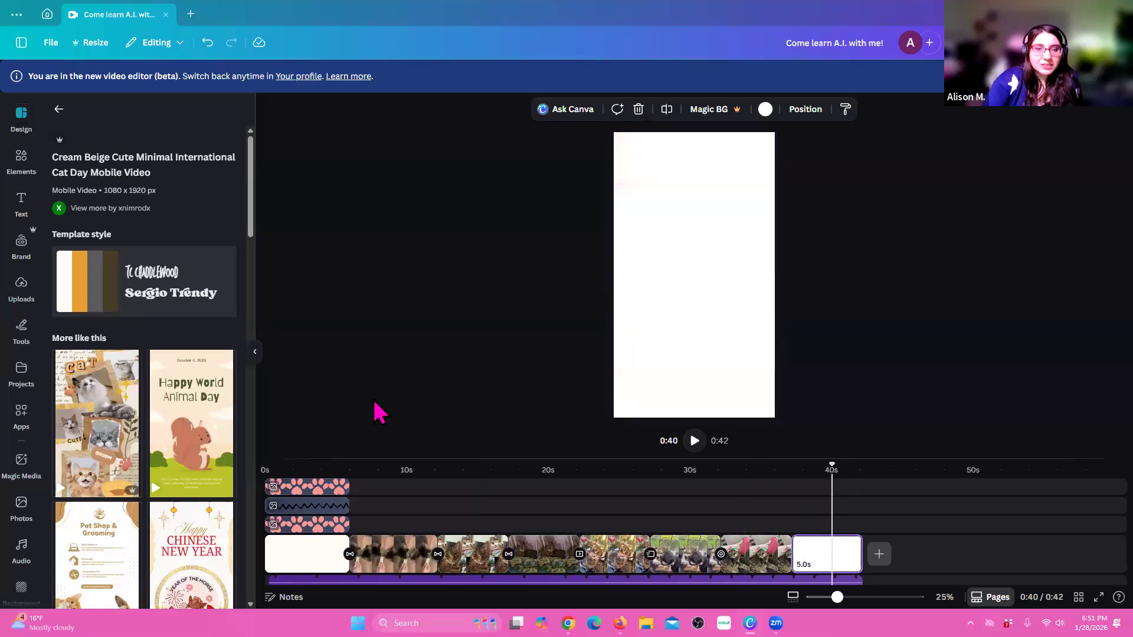
click(385, 418)
click(409, 490)
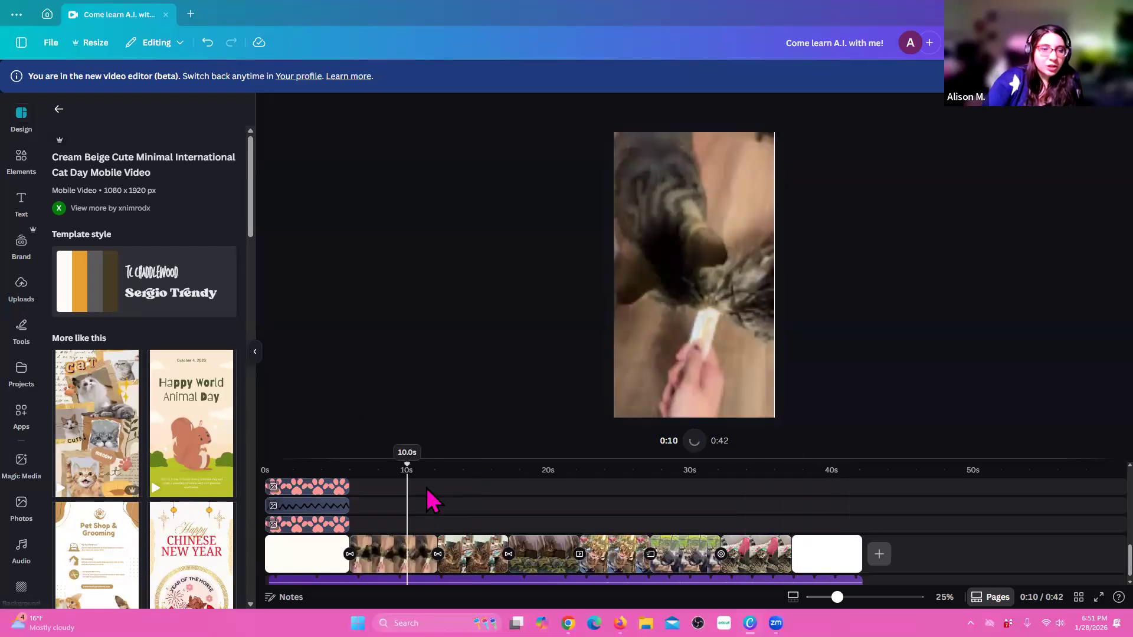
drag(407, 466, 379, 466)
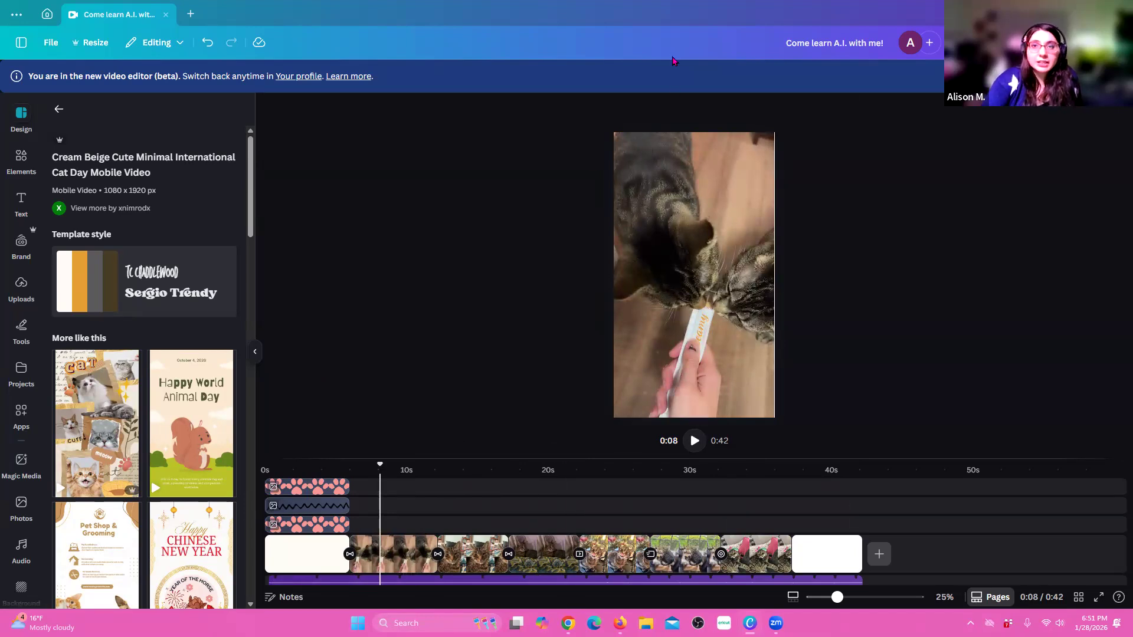
- Collapse the side panel and delete the blank 5-second scene at the end of the video
click(256, 353)
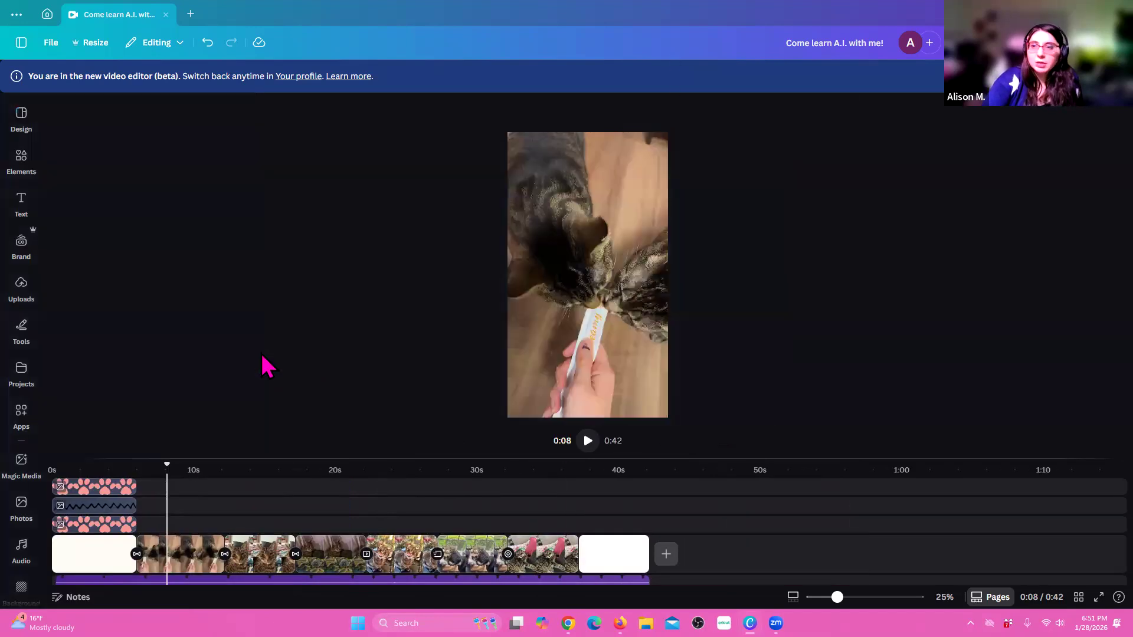
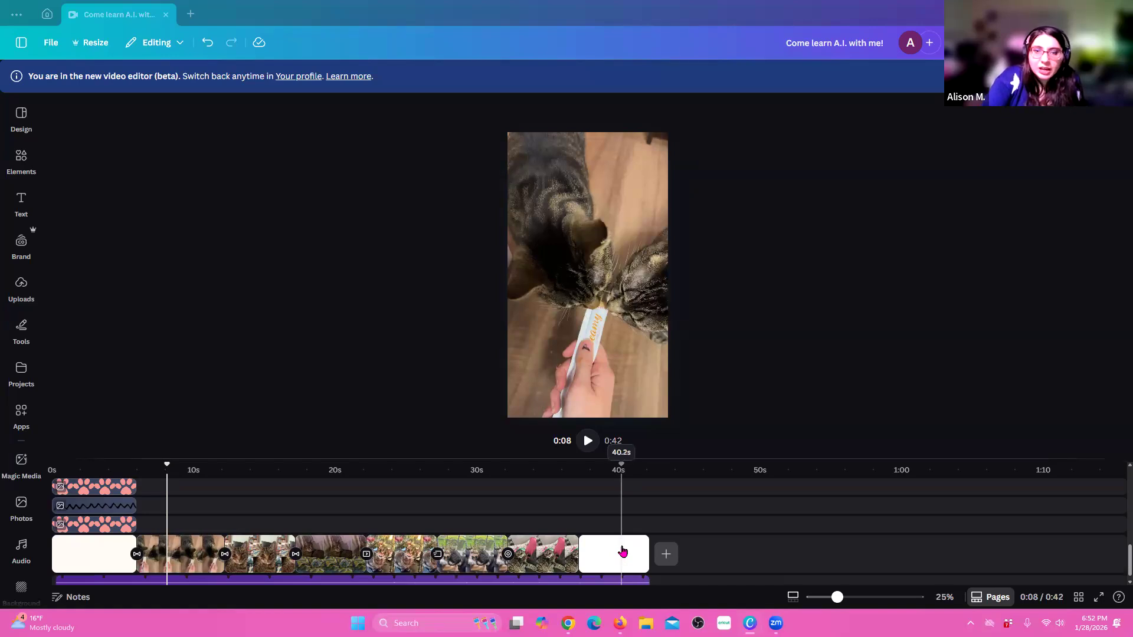
click(622, 553)
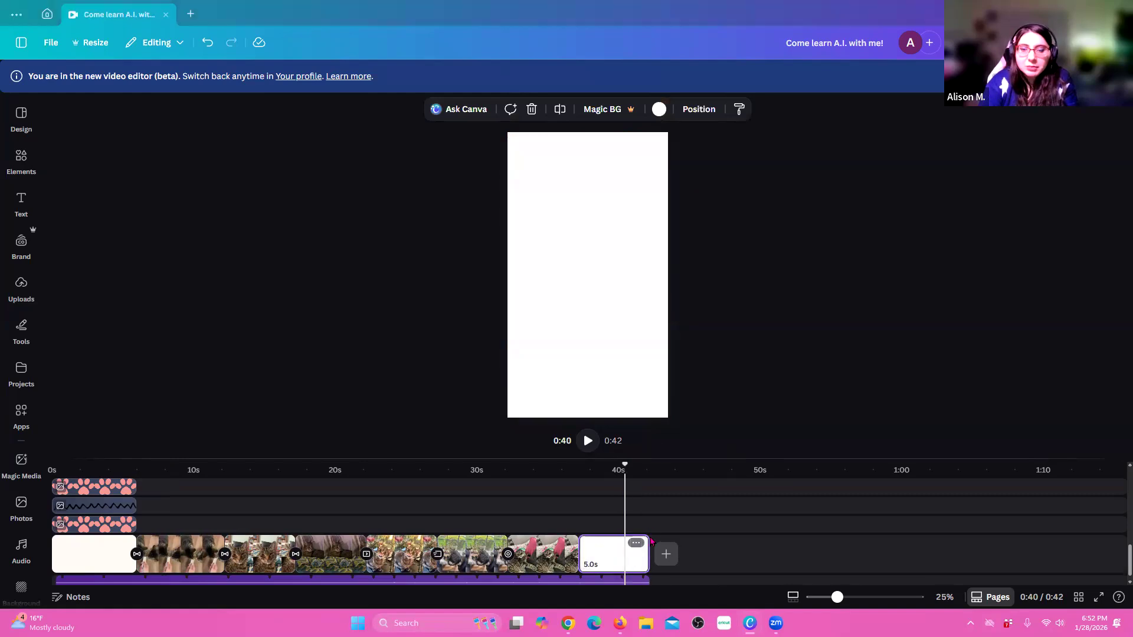
key(Delete)
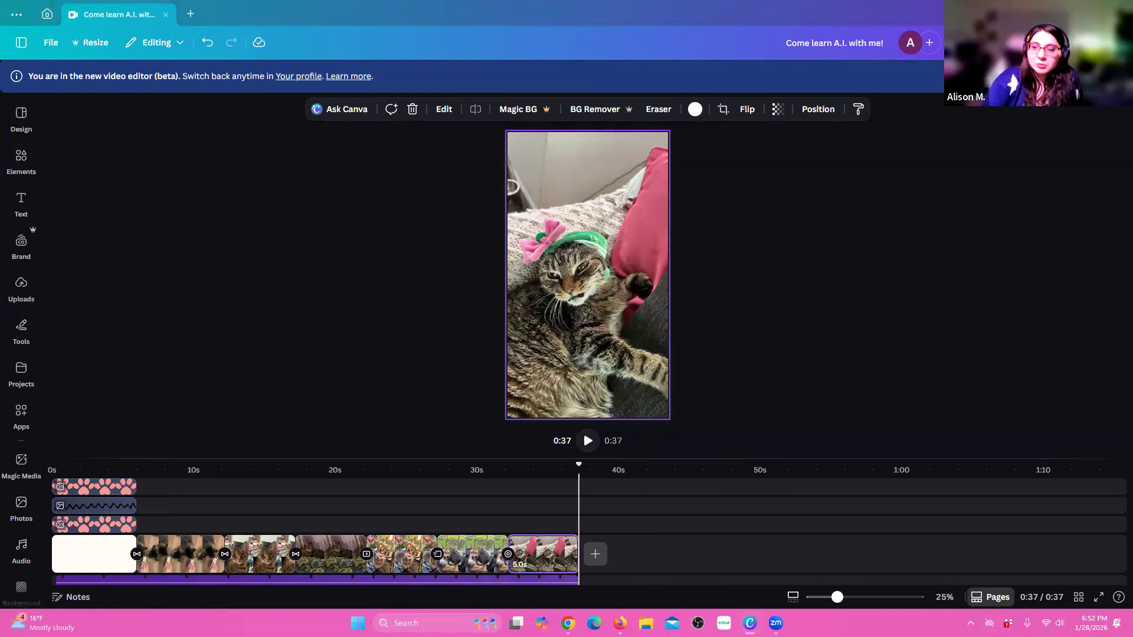
- Download the design as an MP4 video at 1080p (HD) quality, trying out the 4K (UHD) setting first
click(1099, 42)
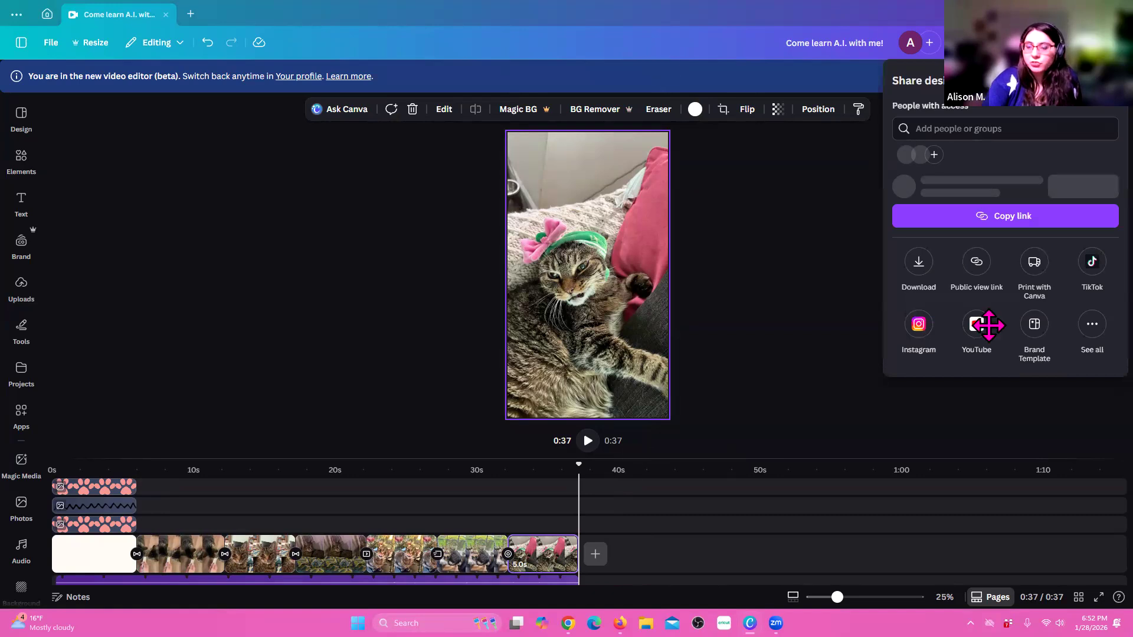
click(920, 286)
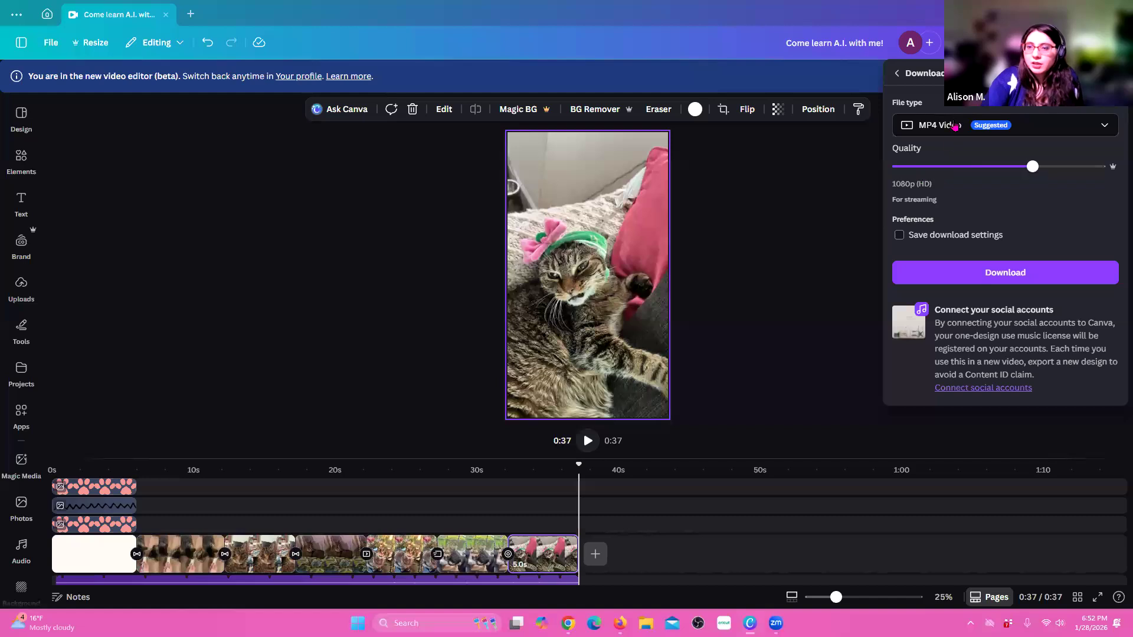
click(951, 126)
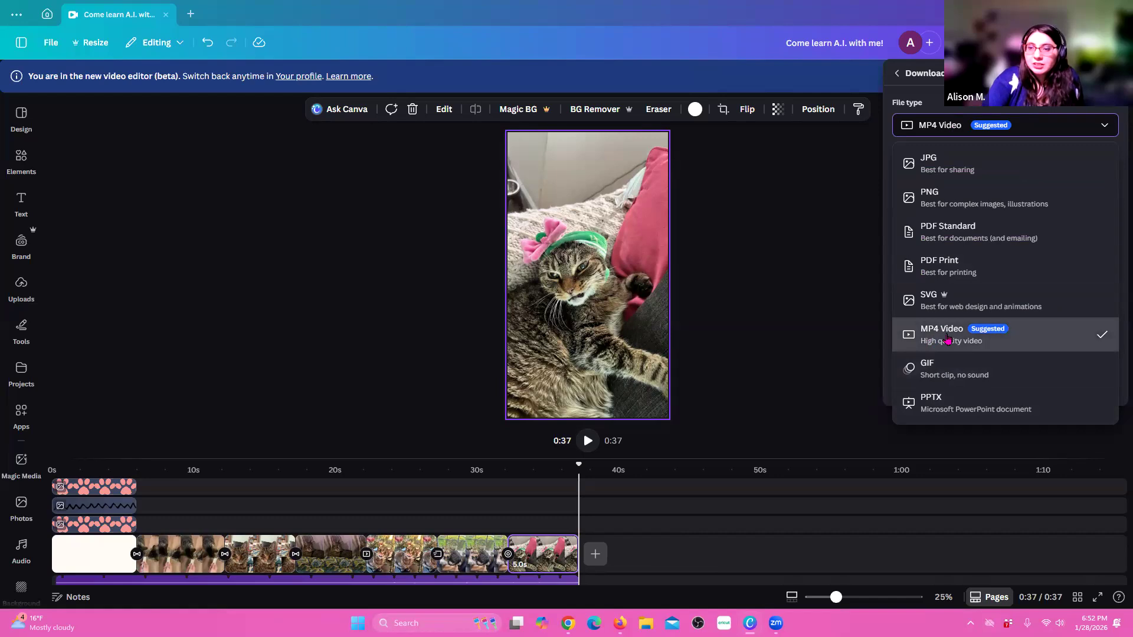
click(947, 337)
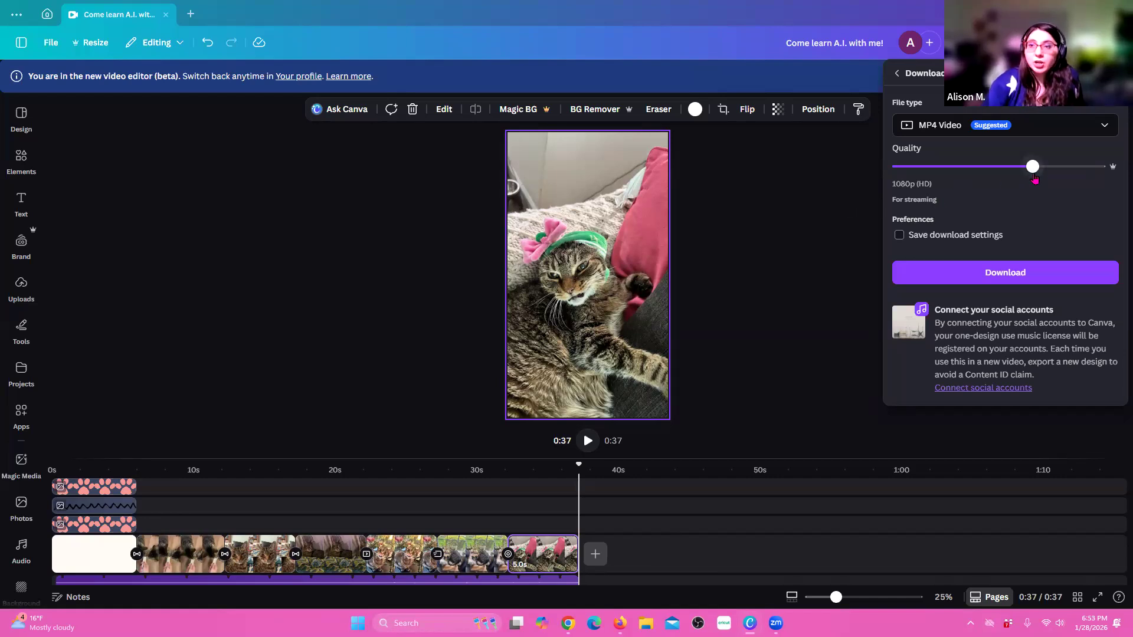
click(1084, 173)
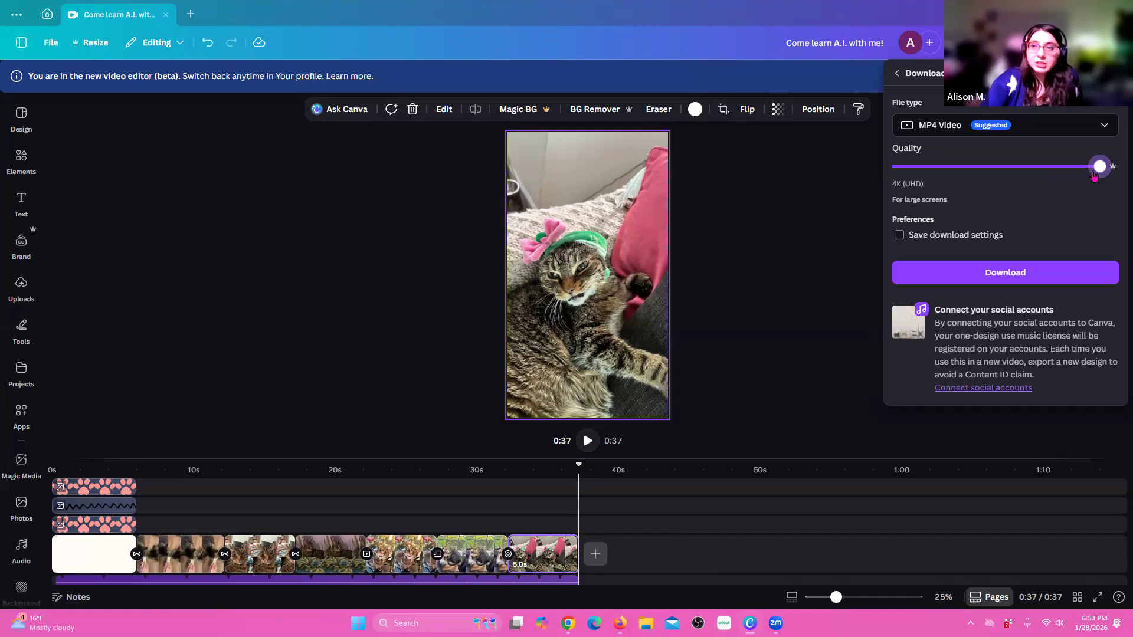
click(1045, 185)
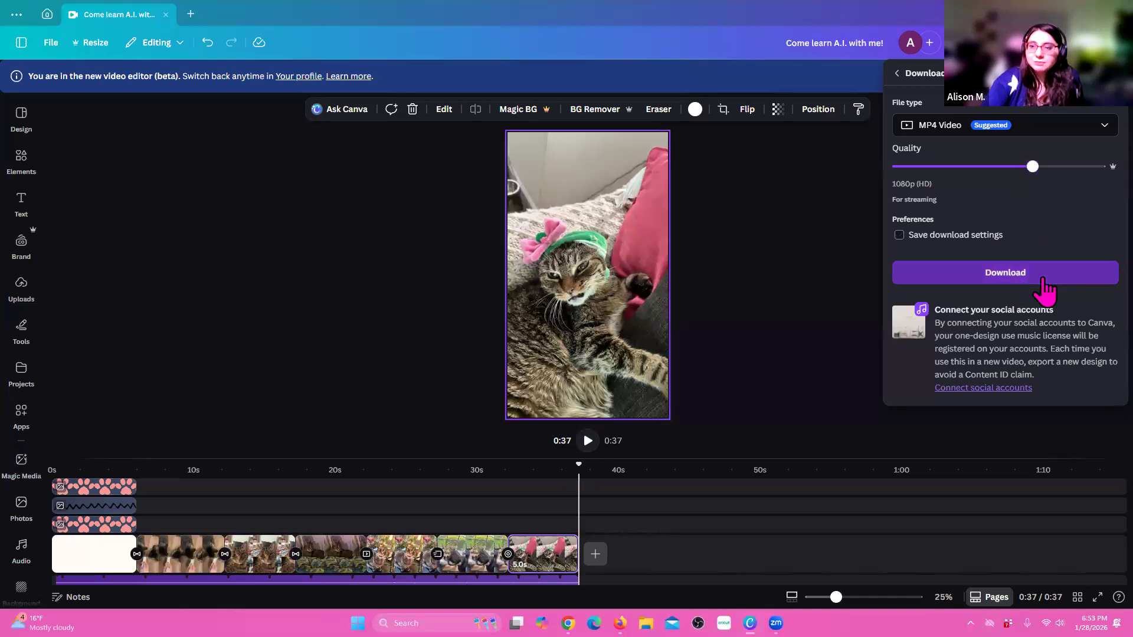
click(1043, 279)
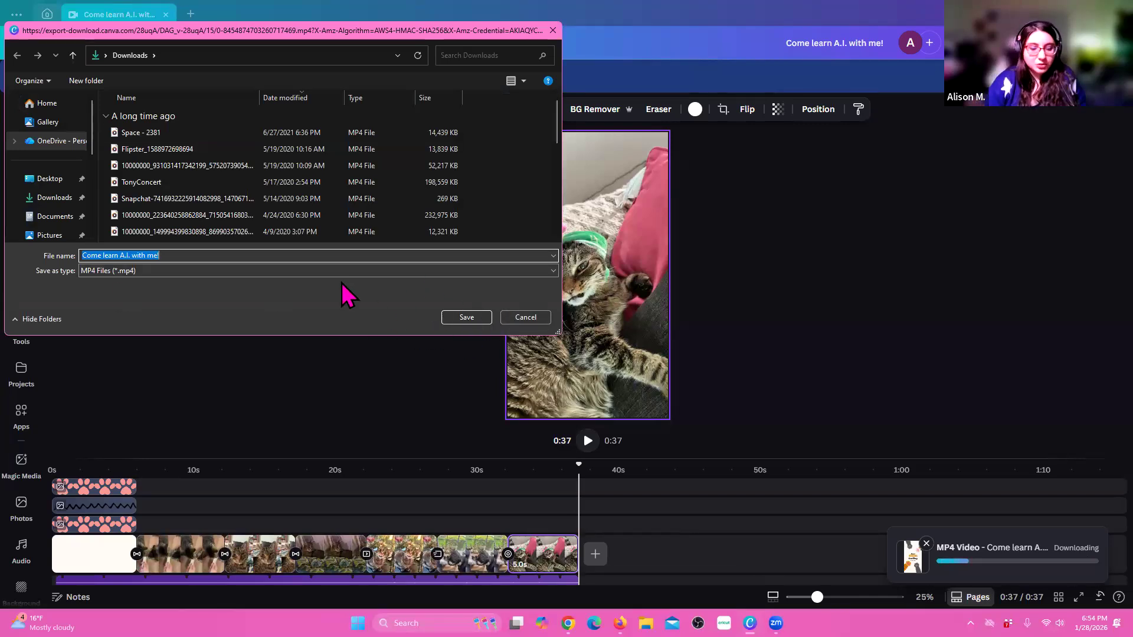
- Save the downloaded MP4 as "Kitty Video" in the Downloads folder and go back to the home page
key(BackSpace)
text(Kitty Video)
key(Return)
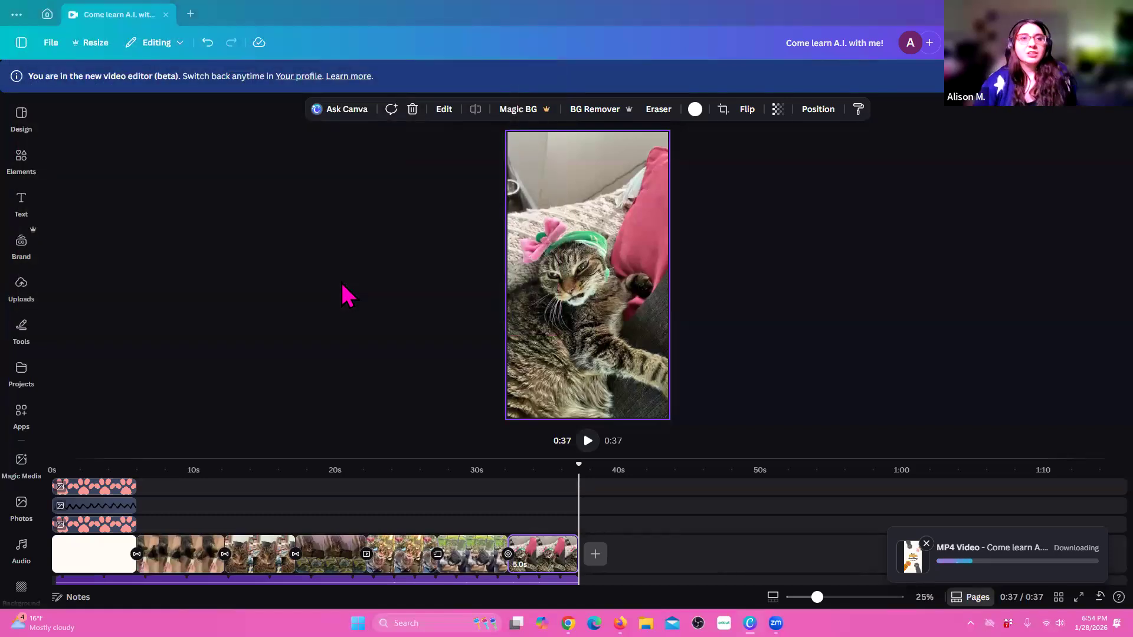
click(46, 18)
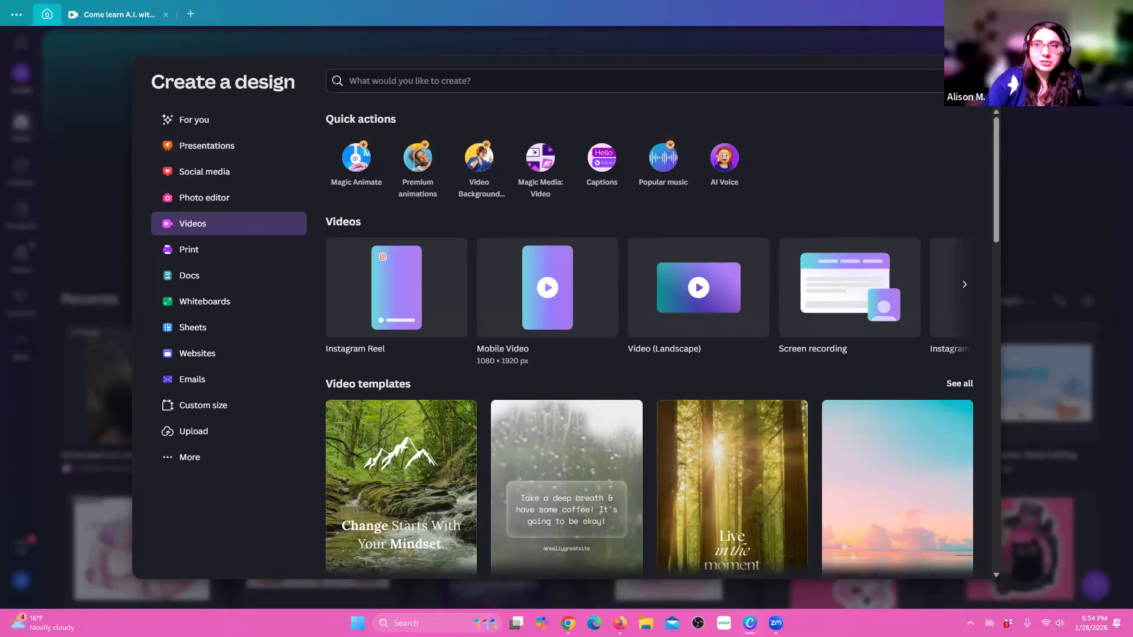
- Close the design creation dialog, open the "Canva for Creating and Editing Videos" presentation and add a blank page at its end
click(981, 81)
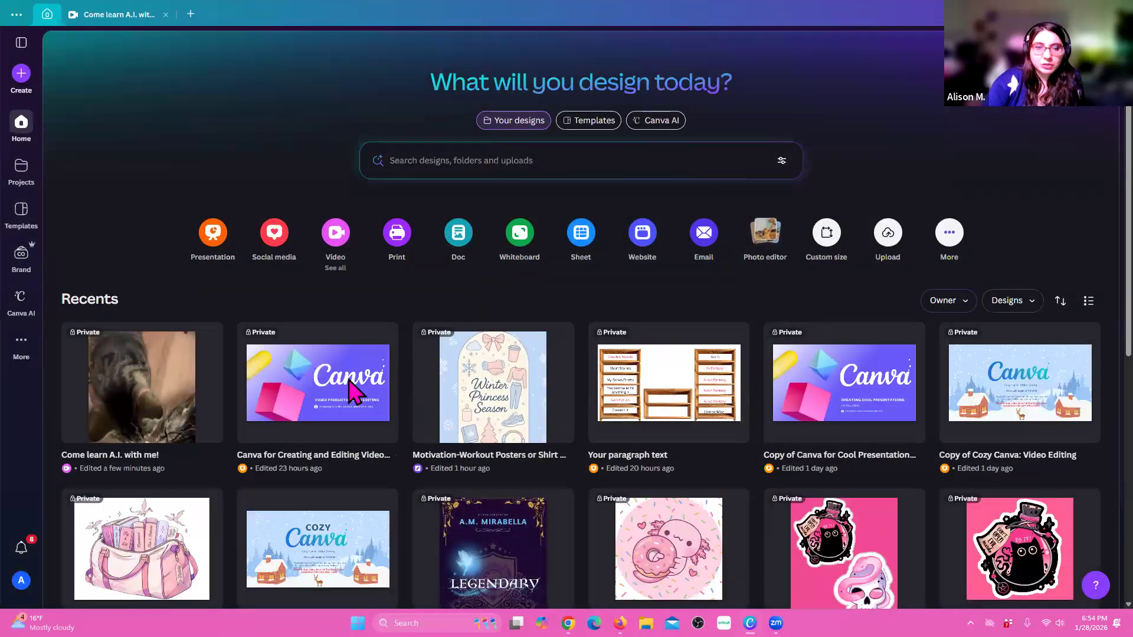
click(347, 393)
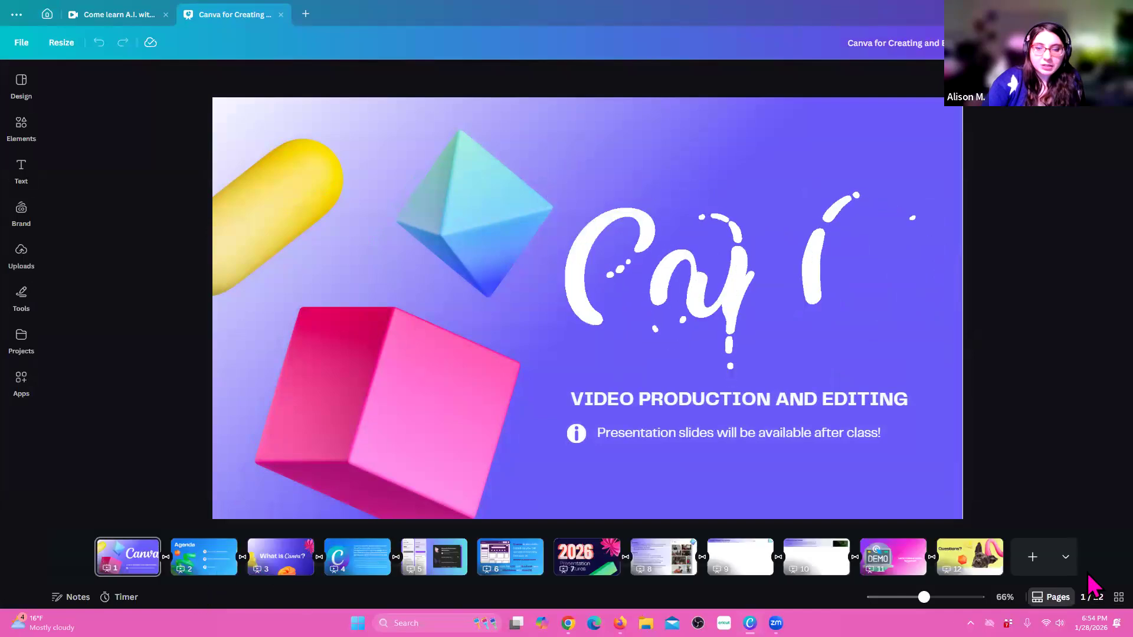
click(1033, 559)
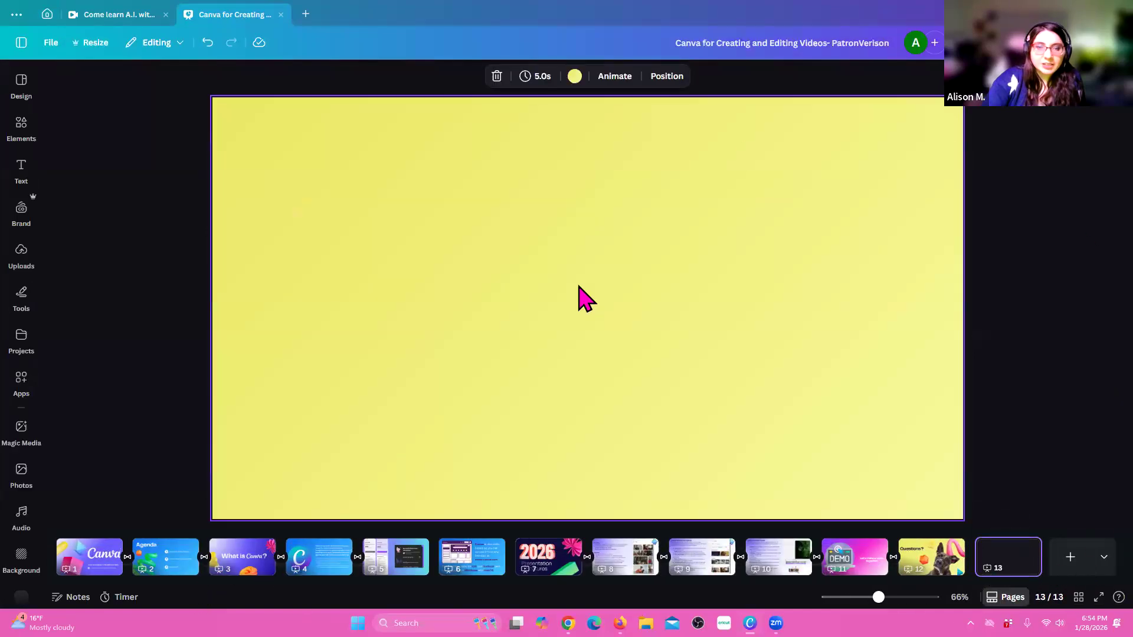
- Upload the downloaded cat video from the Downloads folder and place it on blank page 13
click(21, 260)
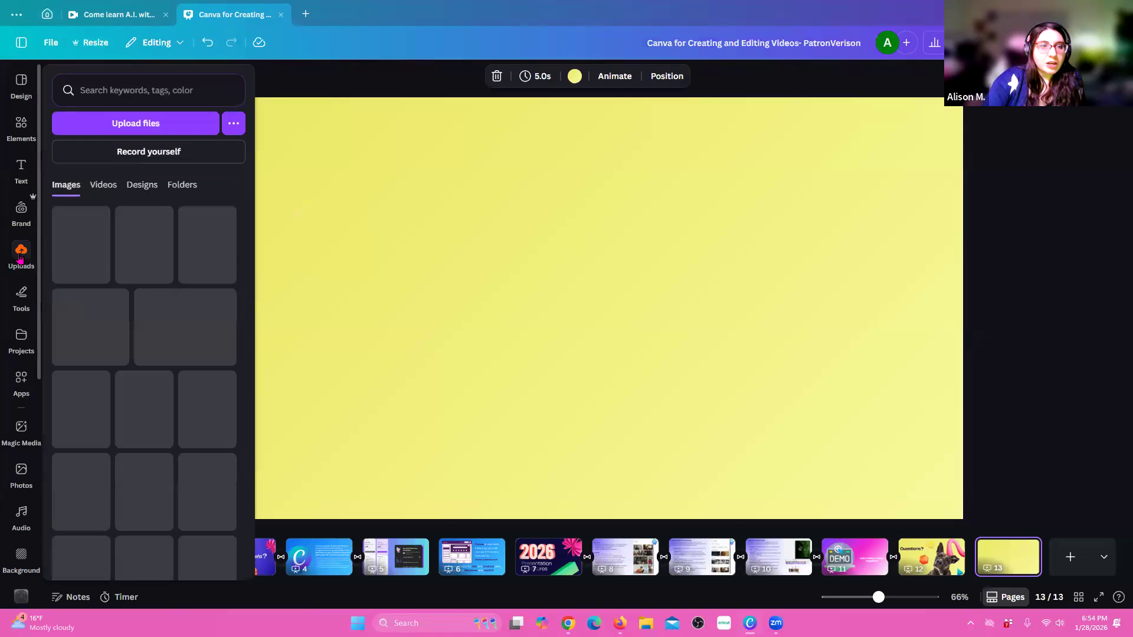
click(109, 122)
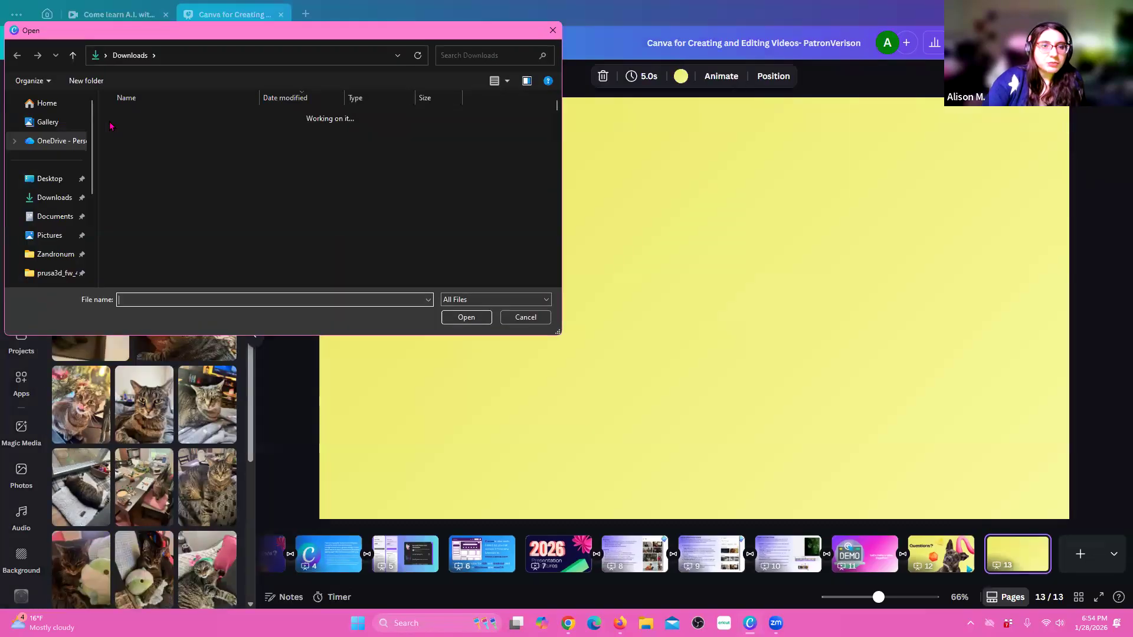
double_click(123, 132)
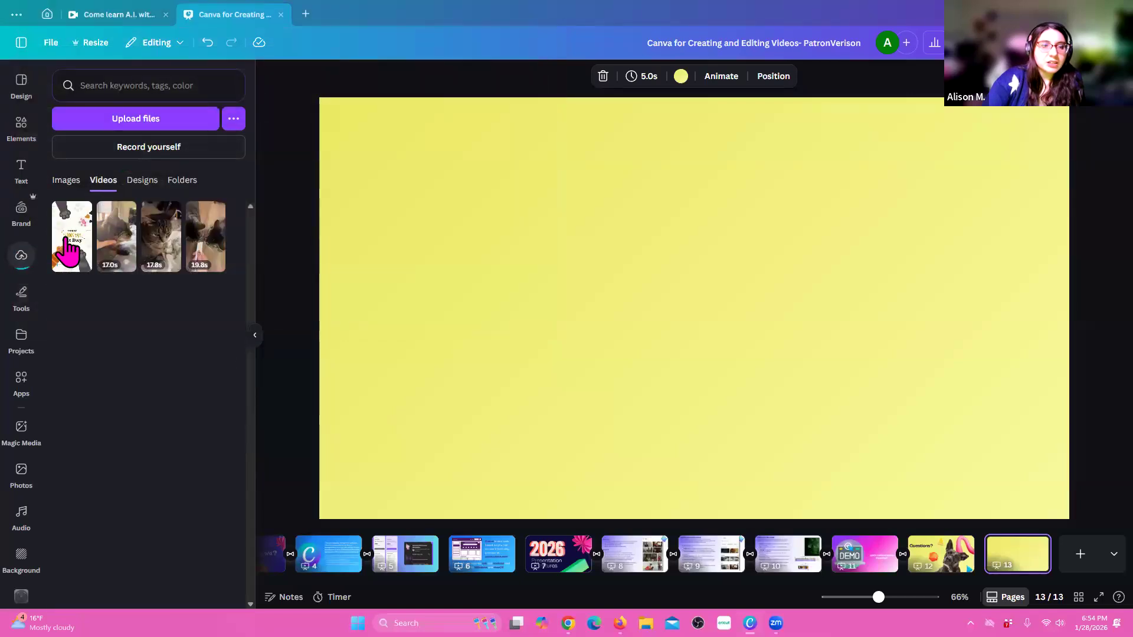
click(66, 248)
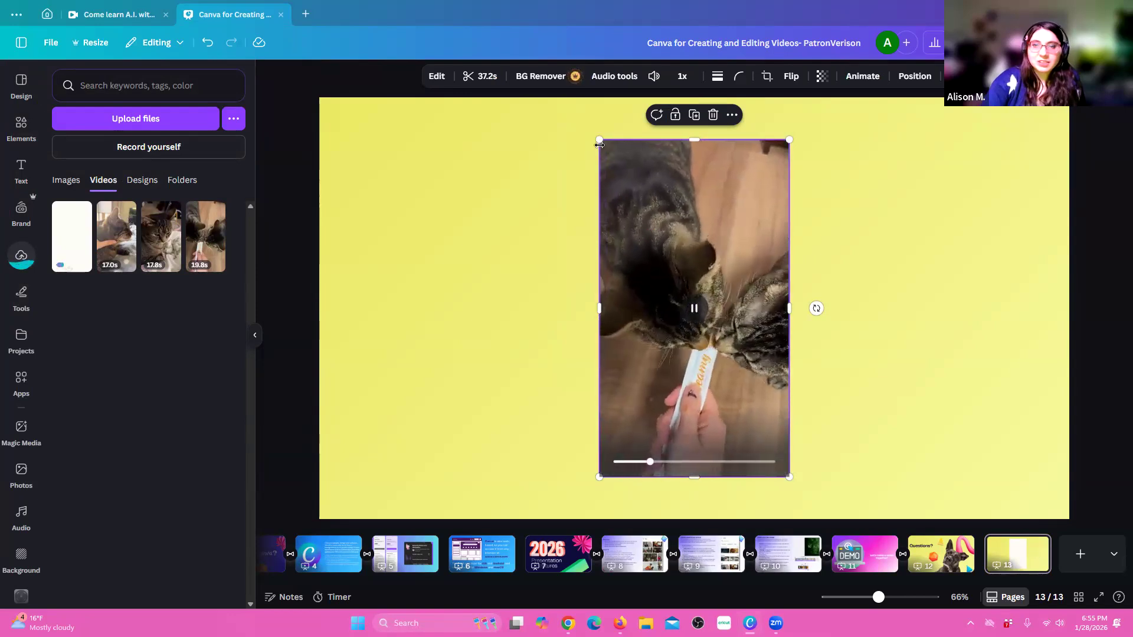
- Enlarge the cat video to about 576 × 1,025, pause it and move it to the left side of the page
drag(599, 140, 553, 149)
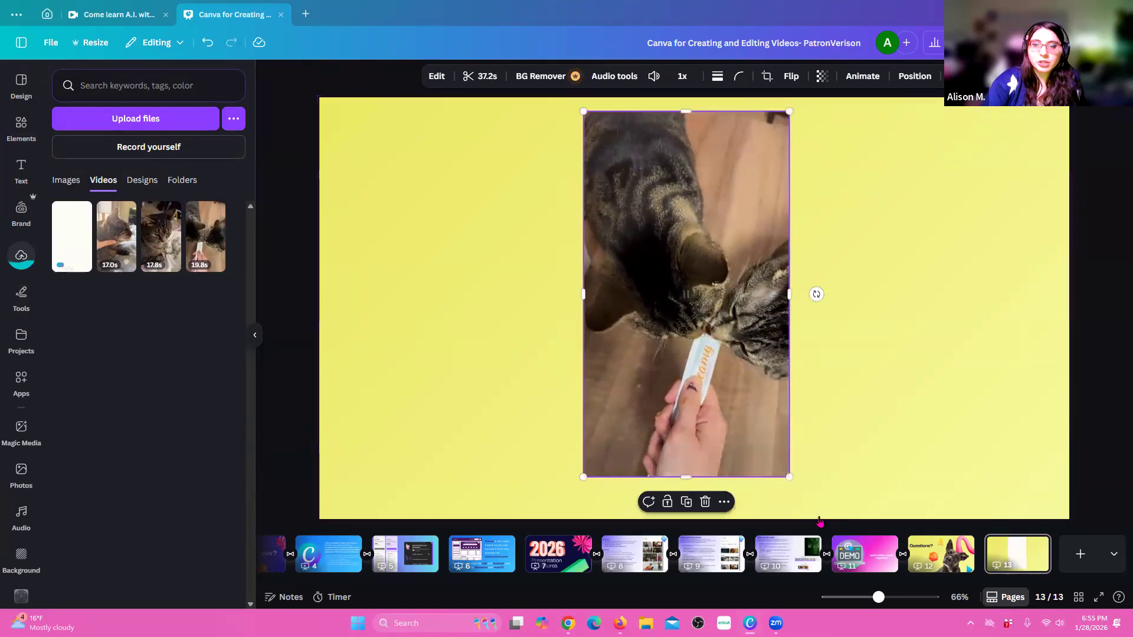
drag(790, 477, 809, 529)
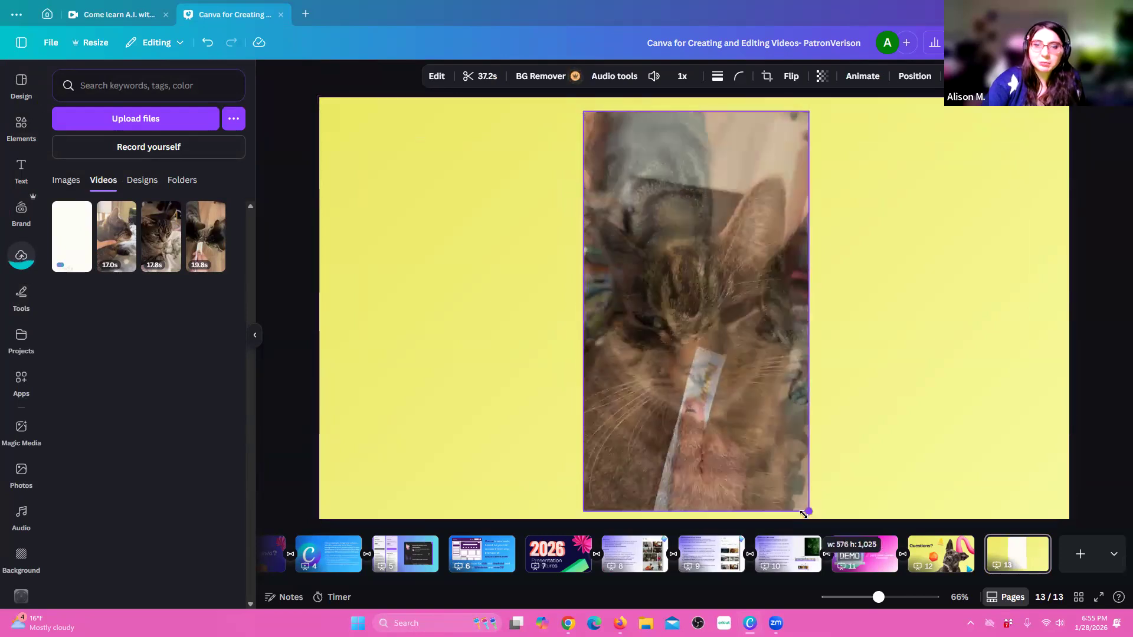
click(697, 312)
drag(702, 354, 472, 344)
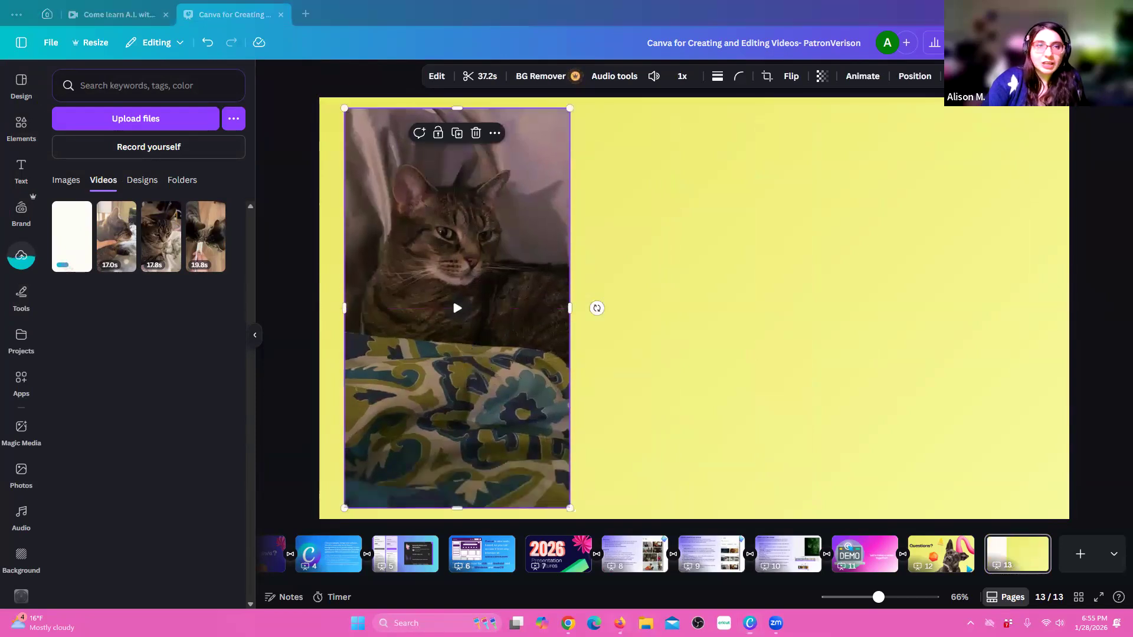
- Switch to Firefox, open youtube.com in a new tab and search for "canva"
click(620, 623)
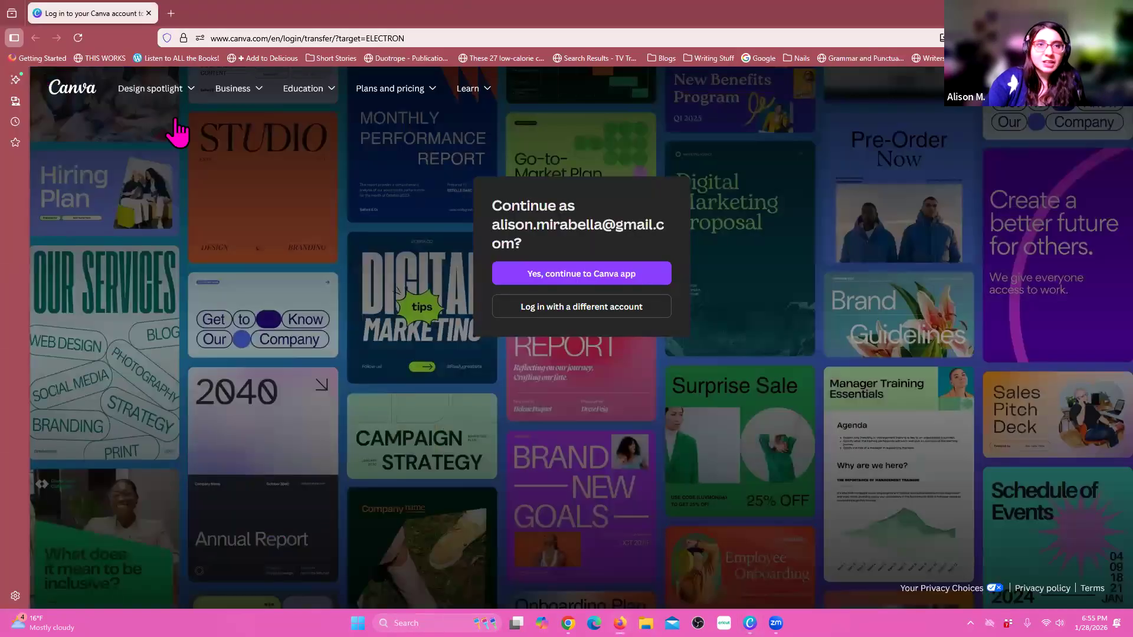
click(170, 14)
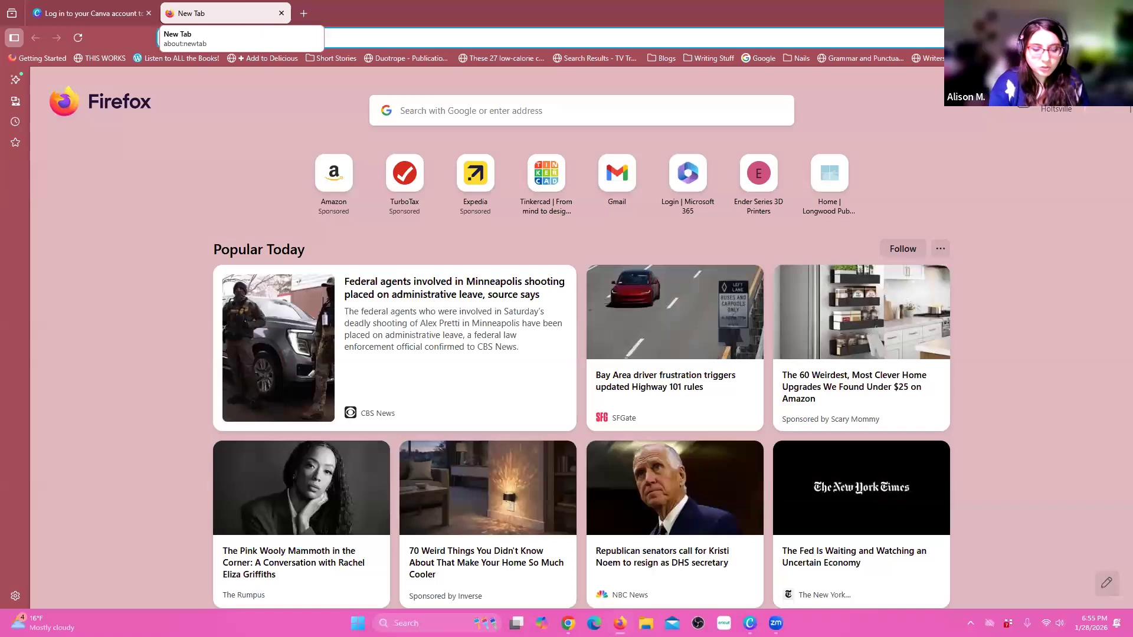
text(youtube.com)
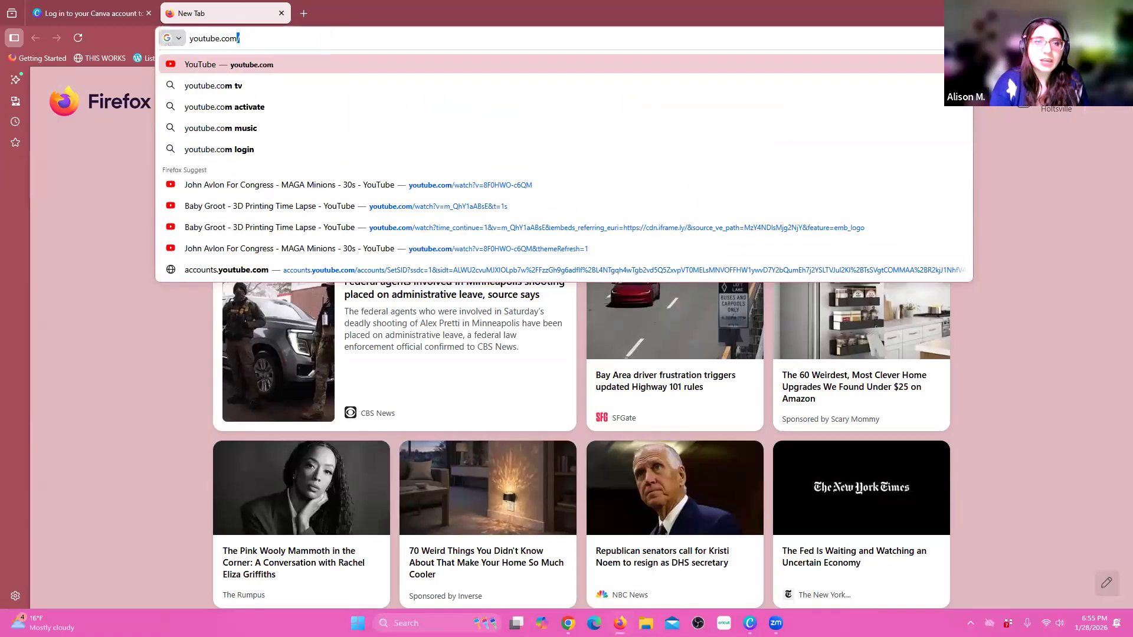
key(Return)
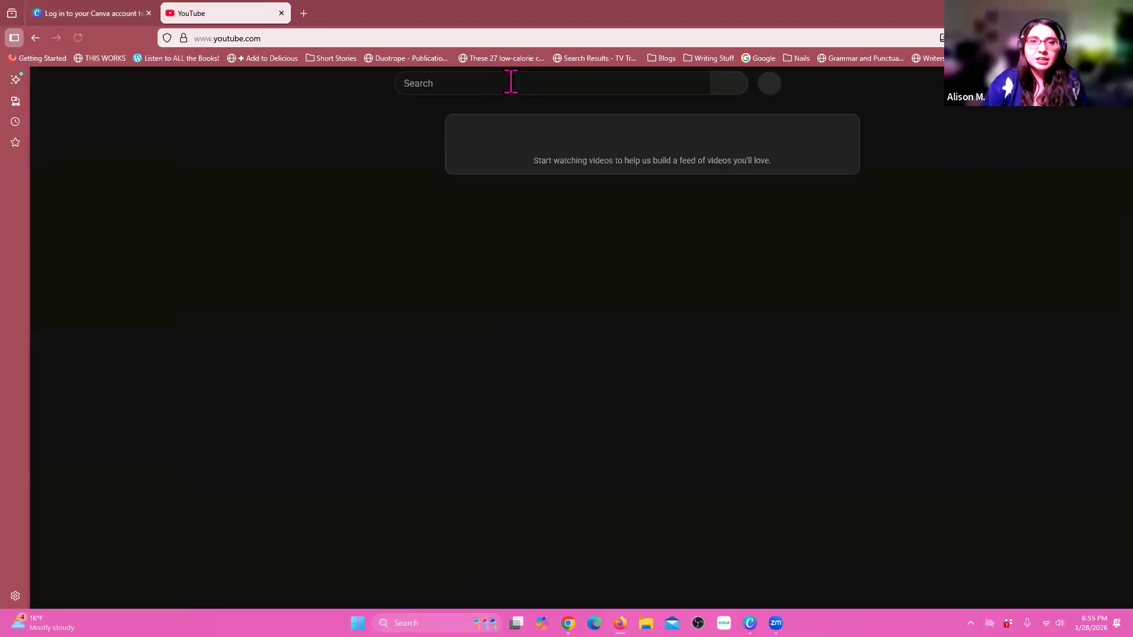
click(511, 83)
text(canva)
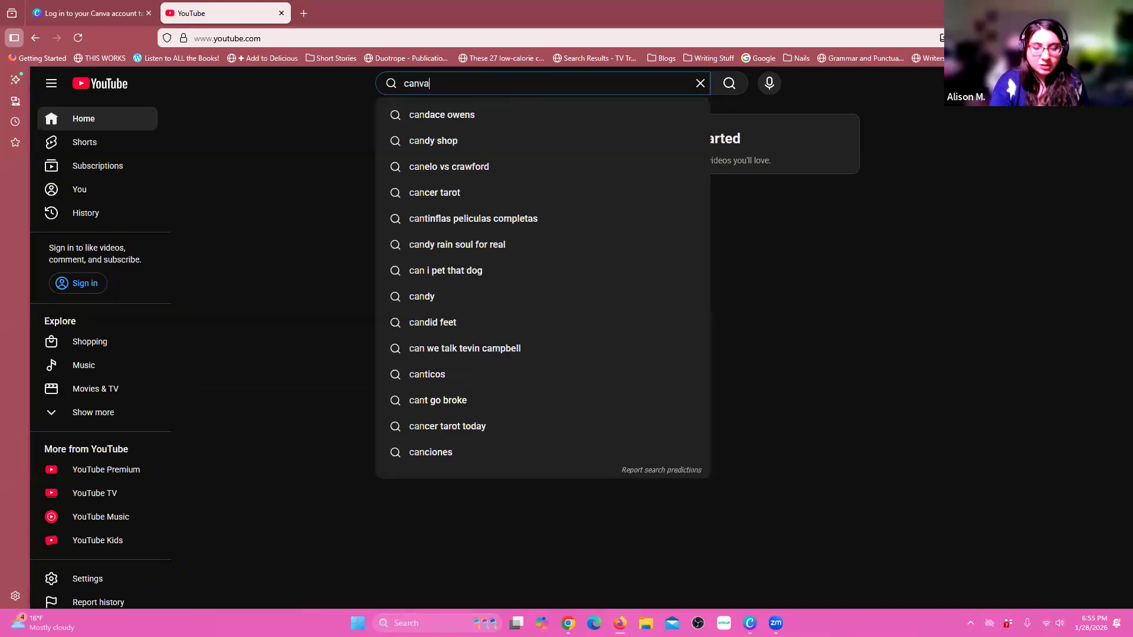
key(Return)
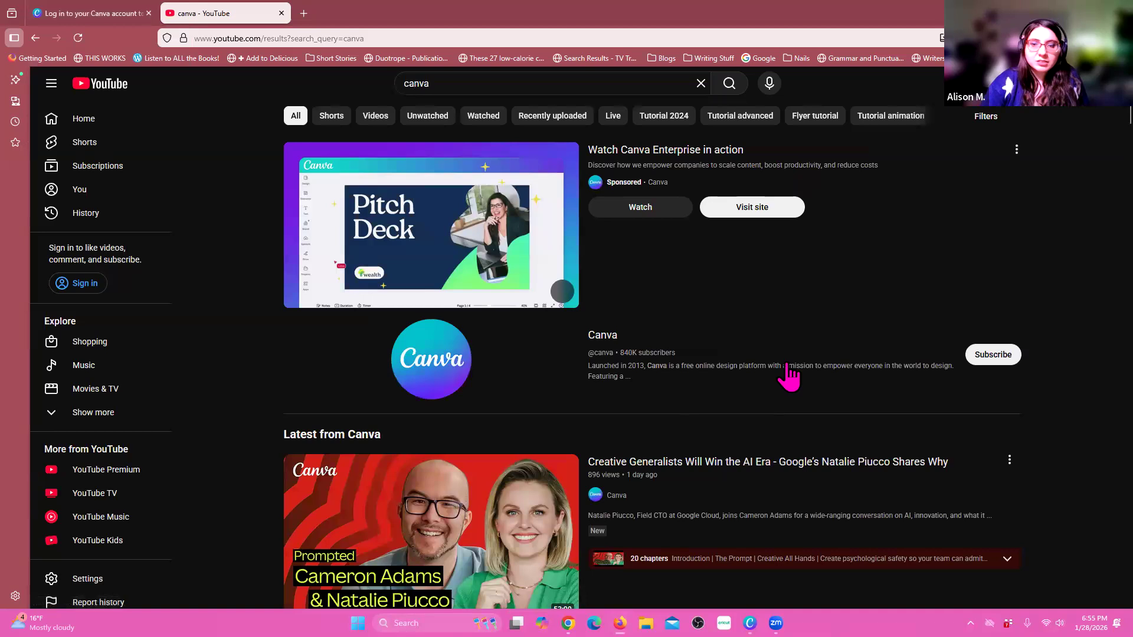
- Open the "Canva Tutorial for Beginners 2025" video from the results, pause it and copy its web address
scroll(782, 378, down, 9)
scroll(781, 389, down, 3)
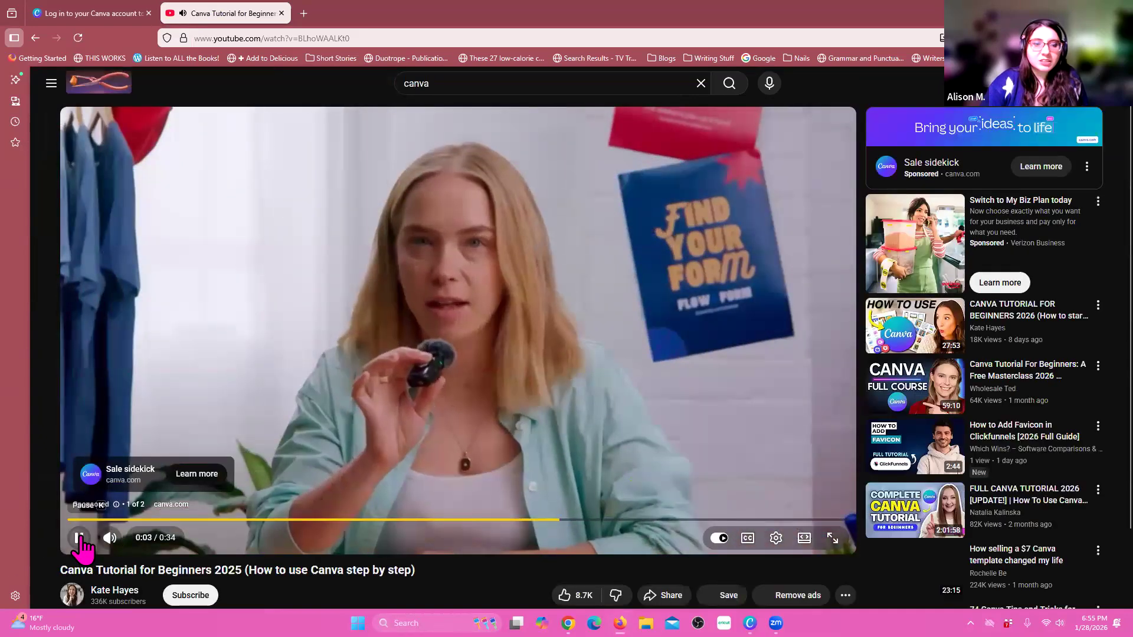
click(80, 538)
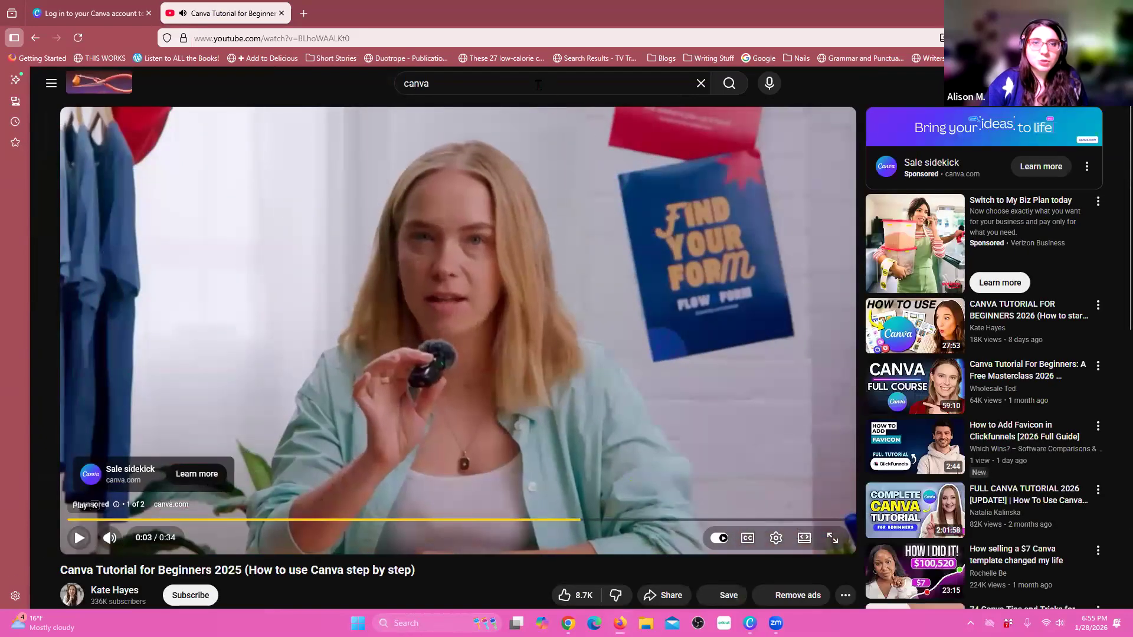
click(381, 37)
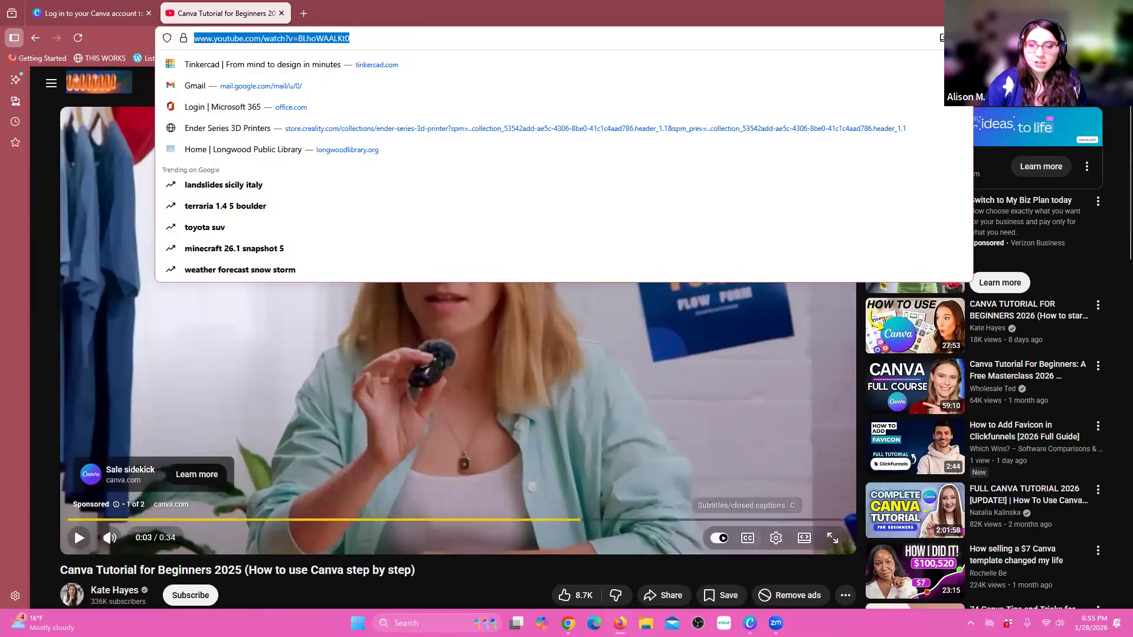
- Switch back to Canva, paste the YouTube link onto page 13 as an embedded video and place it to the right of the cat video
click(749, 623)
click(843, 433)
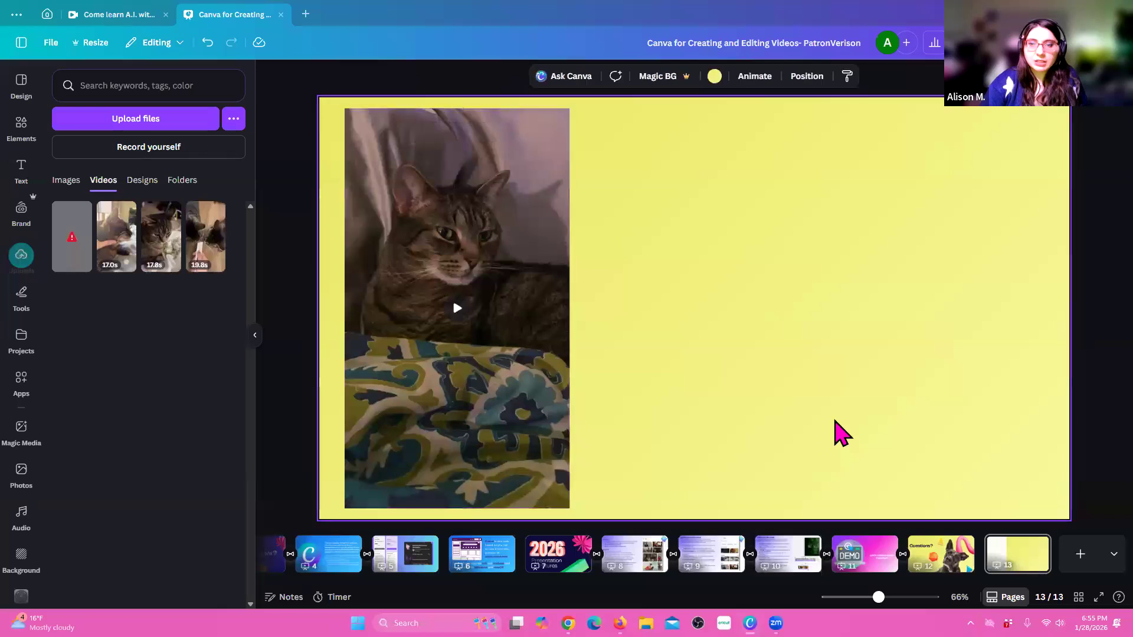
key(ctrl+v)
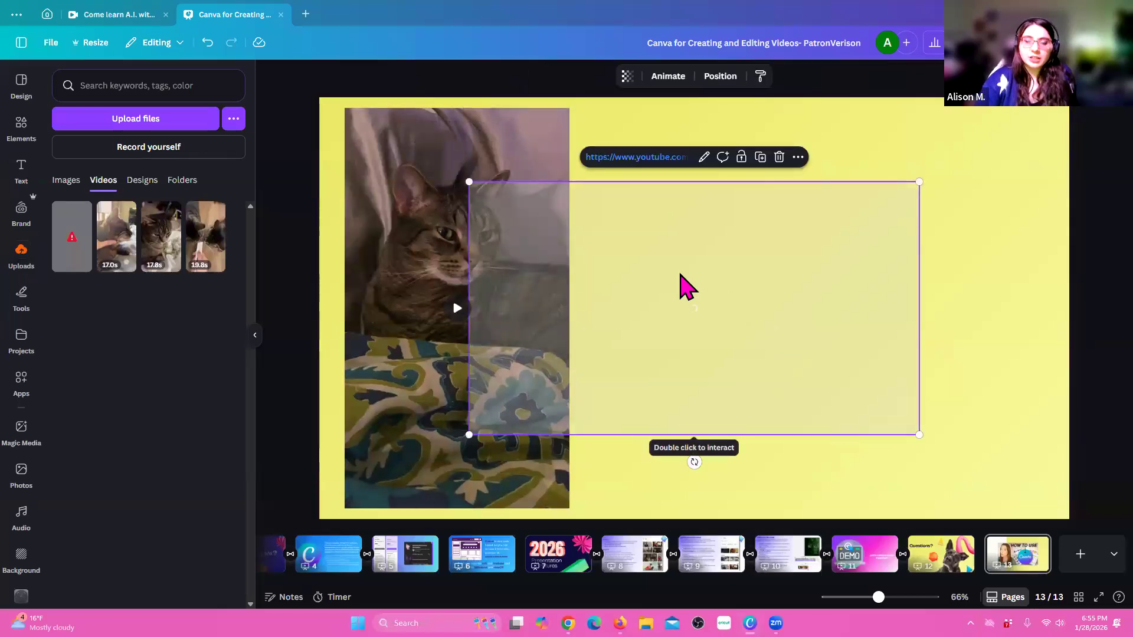
drag(712, 341, 837, 329)
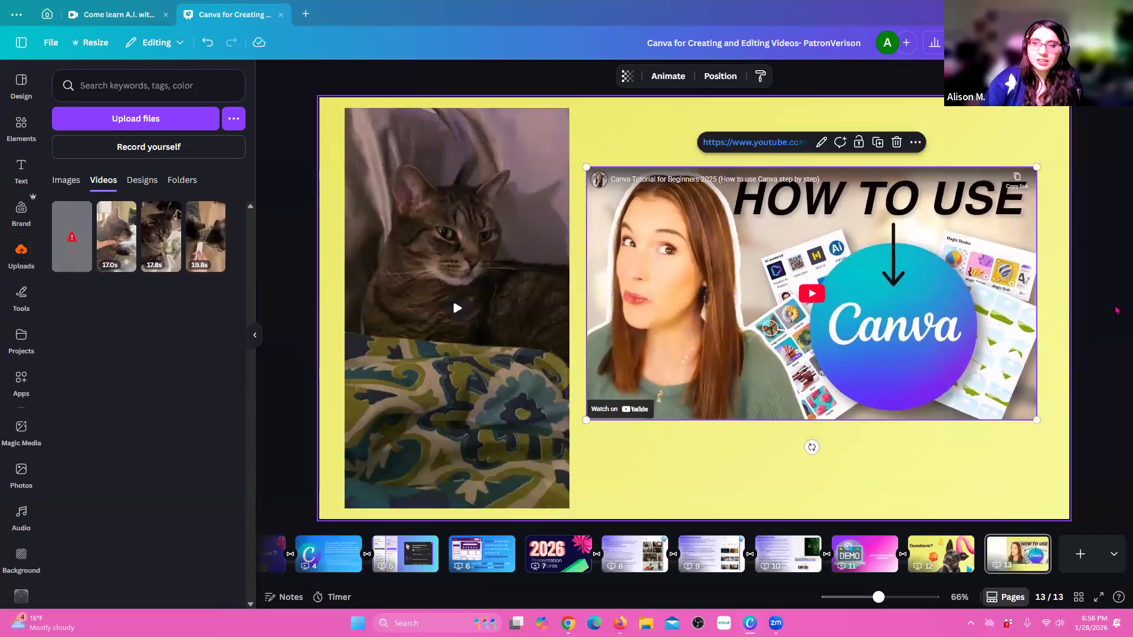
click(291, 354)
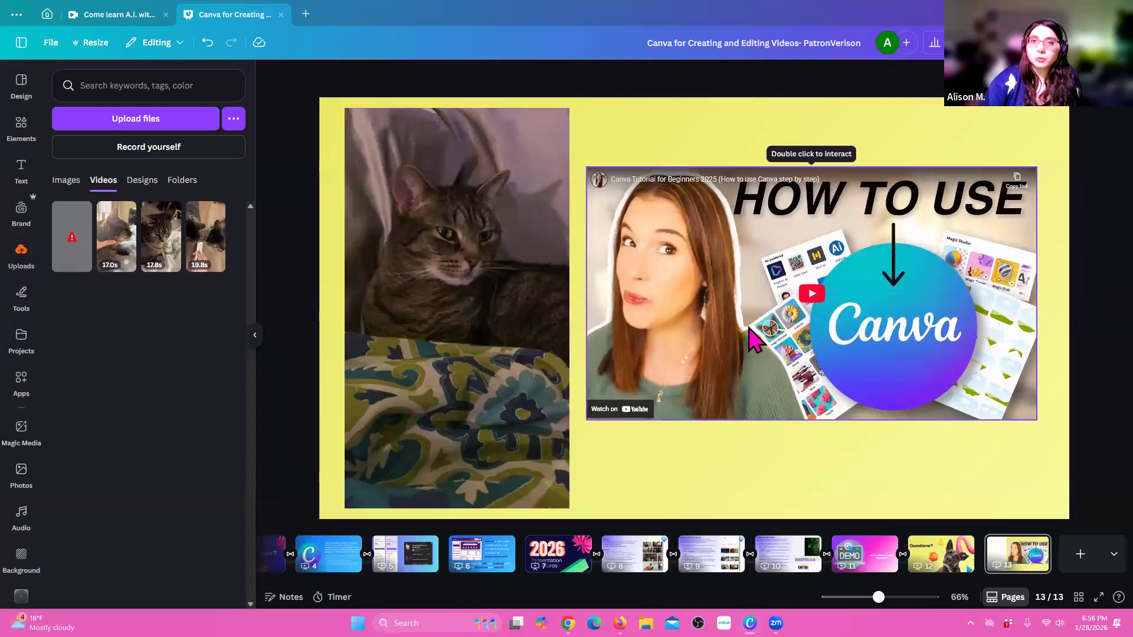
click(424, 298)
click(678, 331)
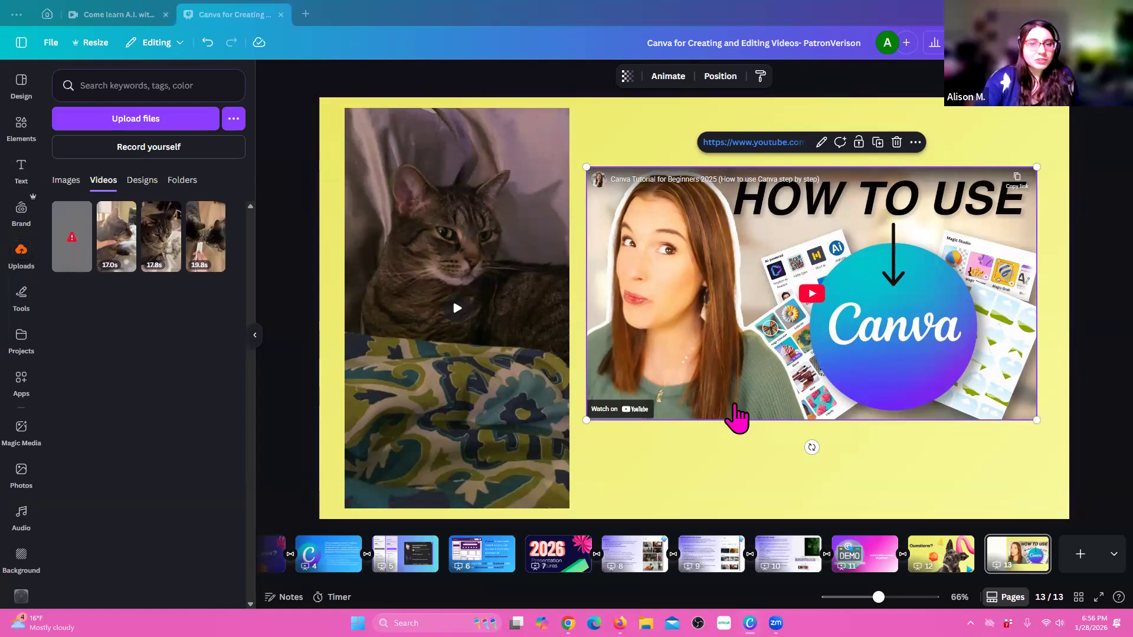
- Go back to the "Come learn A.I. with me!" video design and move the playhead to about 11 seconds
click(100, 24)
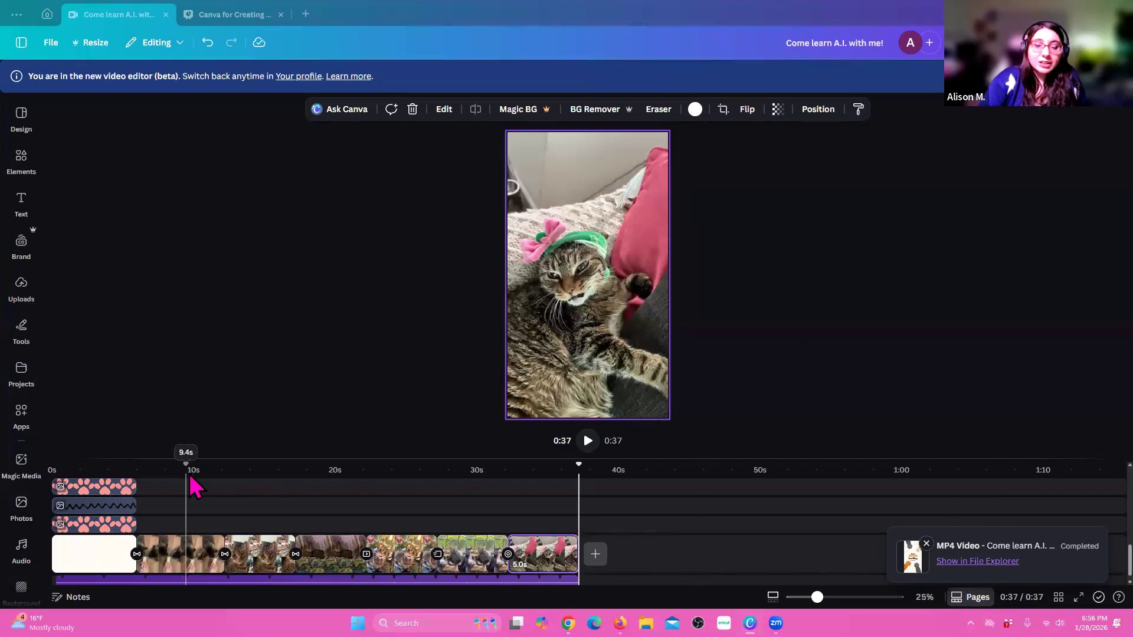
click(167, 506)
click(210, 456)
drag(213, 453, 214, 455)
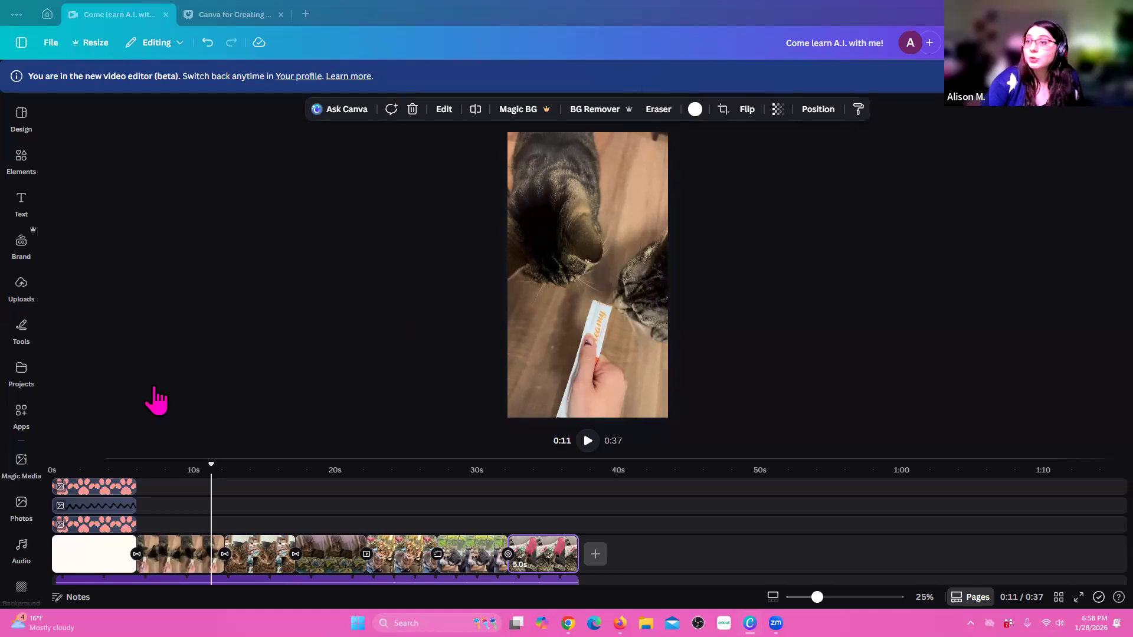
- Return to the "cats" template search results in the cat video design and look through the templates
click(103, 437)
click(28, 124)
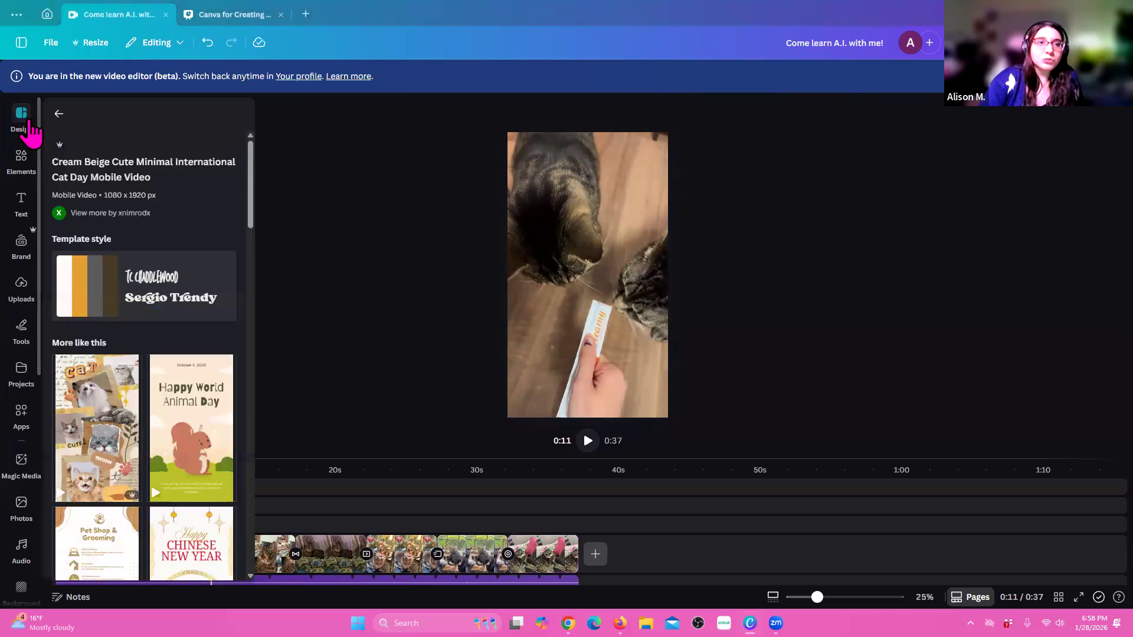
click(58, 114)
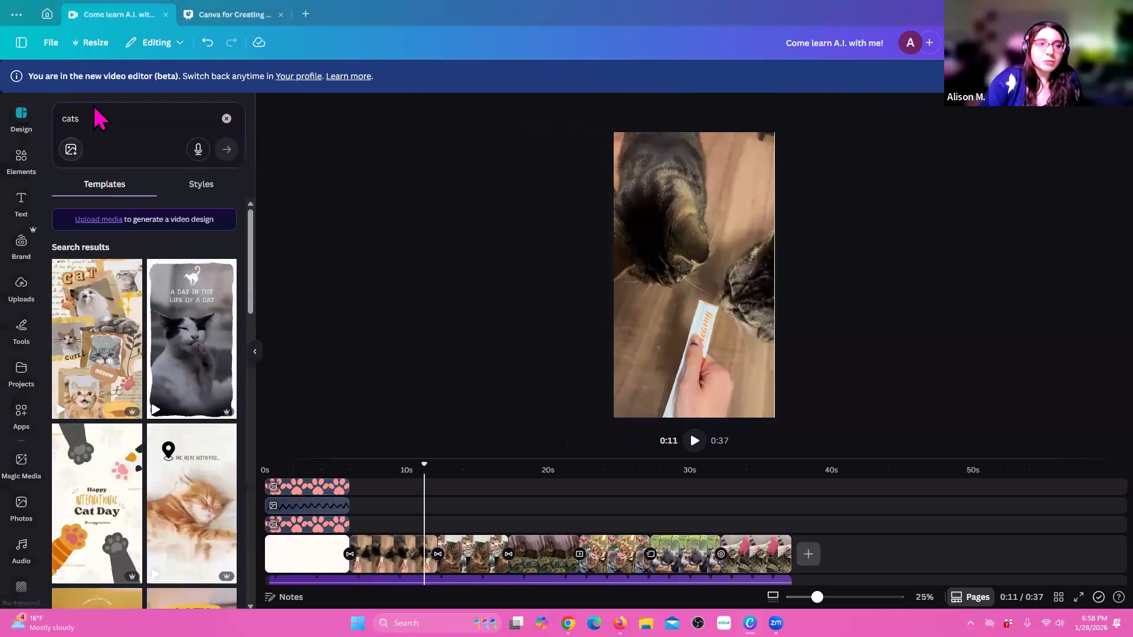
scroll(167, 450, down, 1)
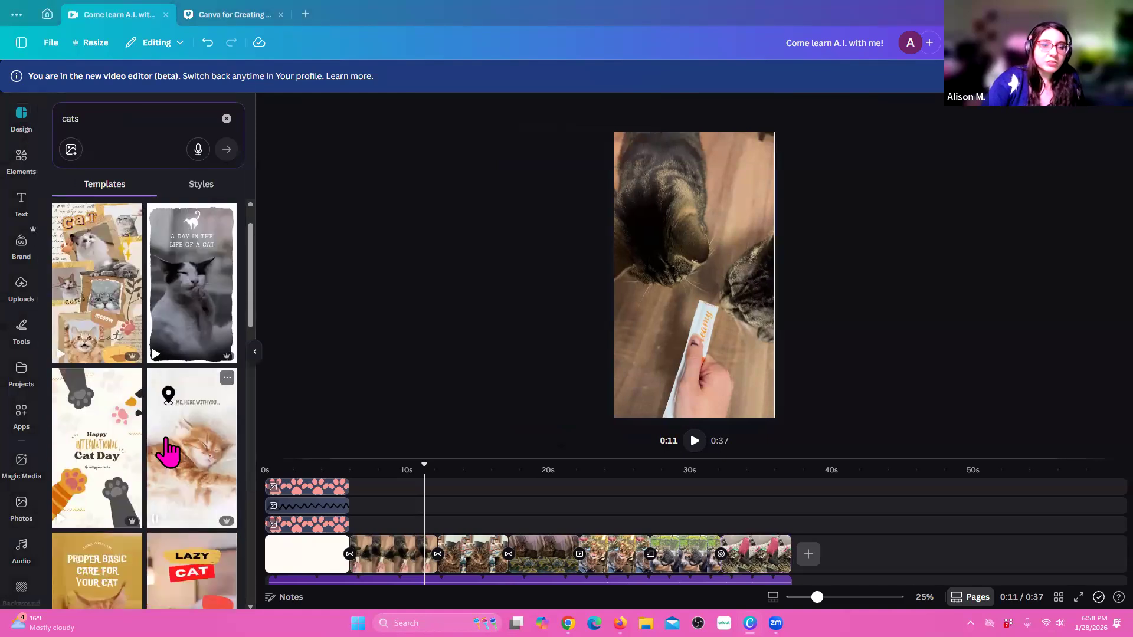
scroll(164, 493, down, 3)
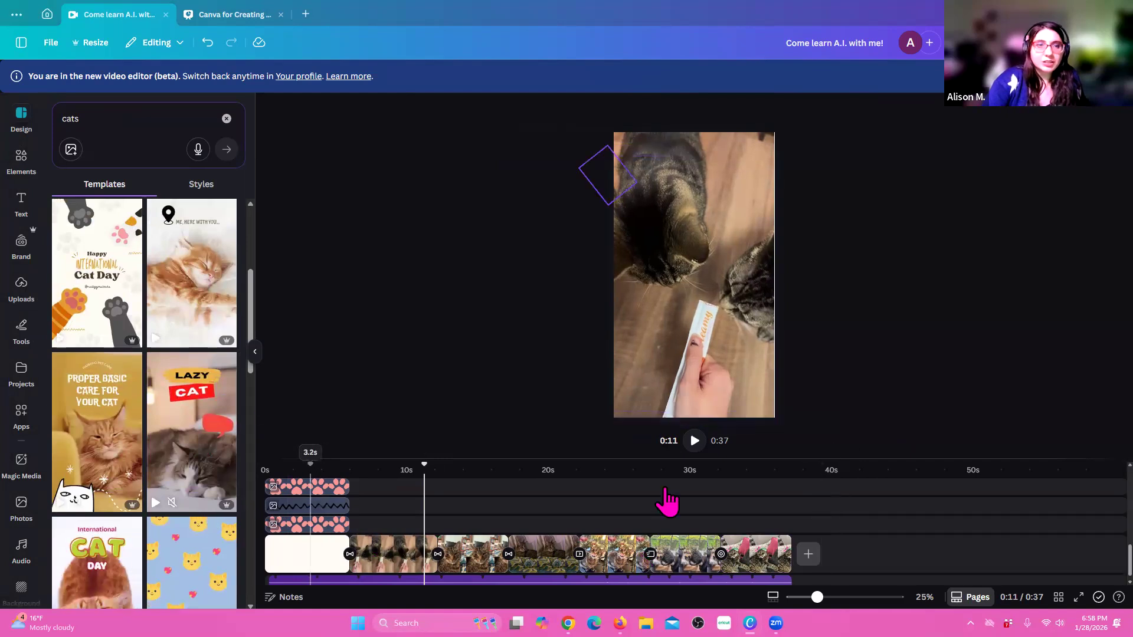
- Create a new blank mobile video design and open the "White Beige Simple Calming Storytelling Content Creator Hobby" template to view its pages
click(47, 15)
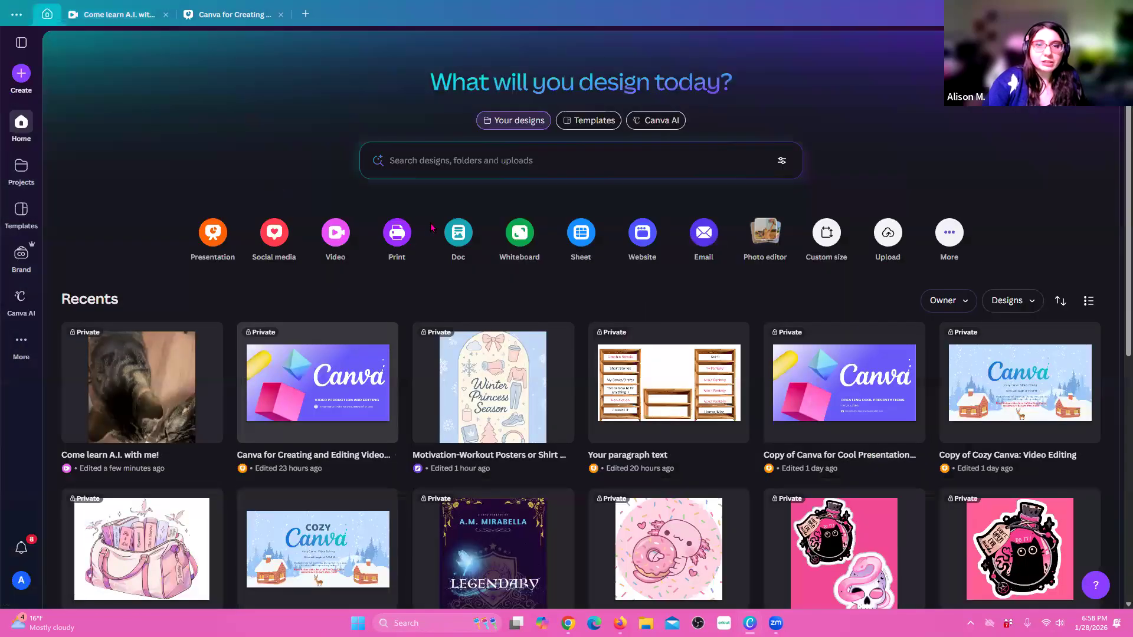
click(335, 232)
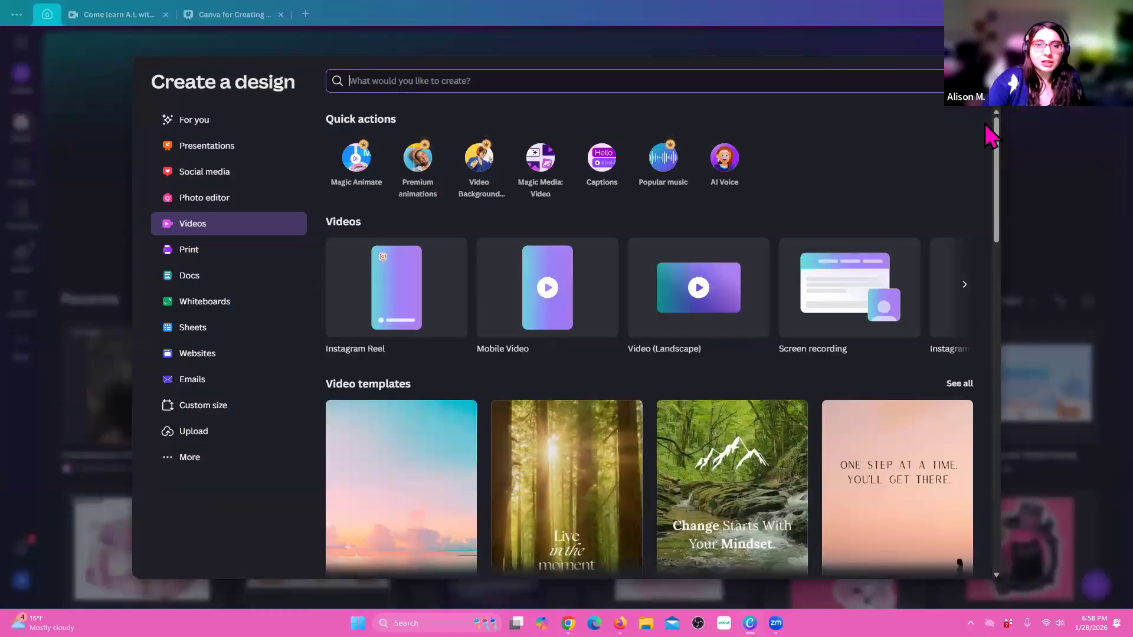
click(394, 311)
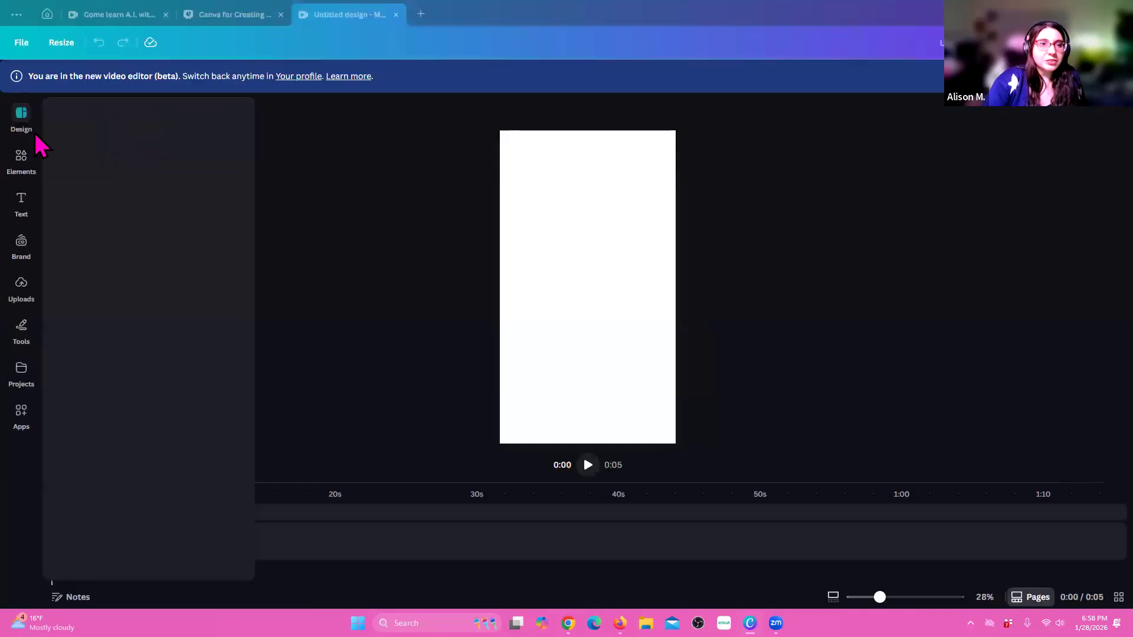
mouse_move(115, 298)
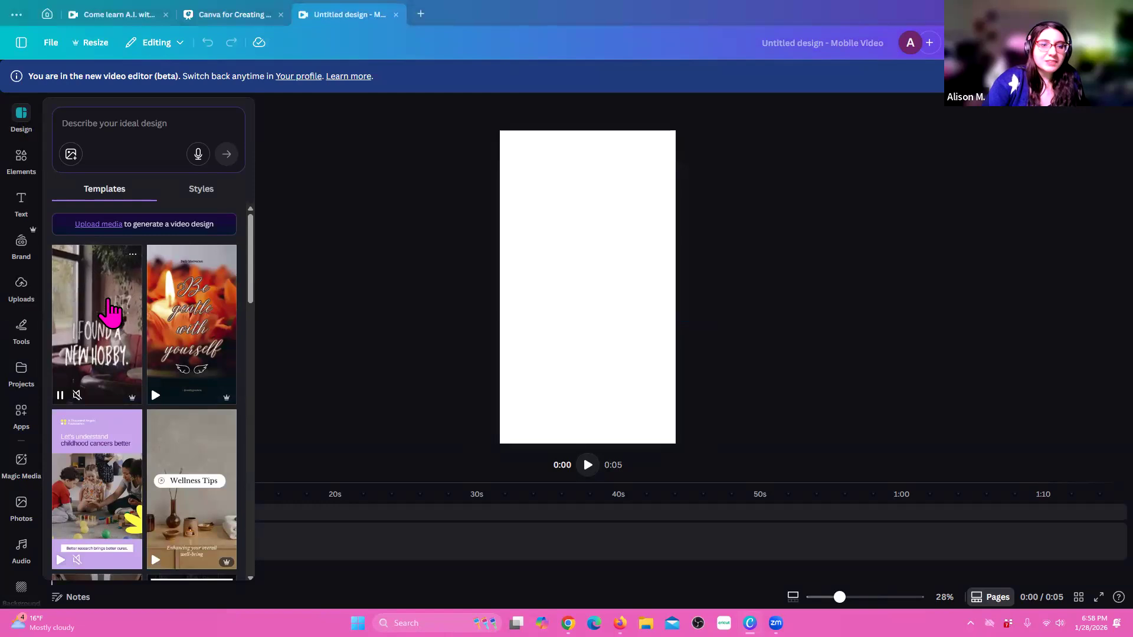
click(112, 310)
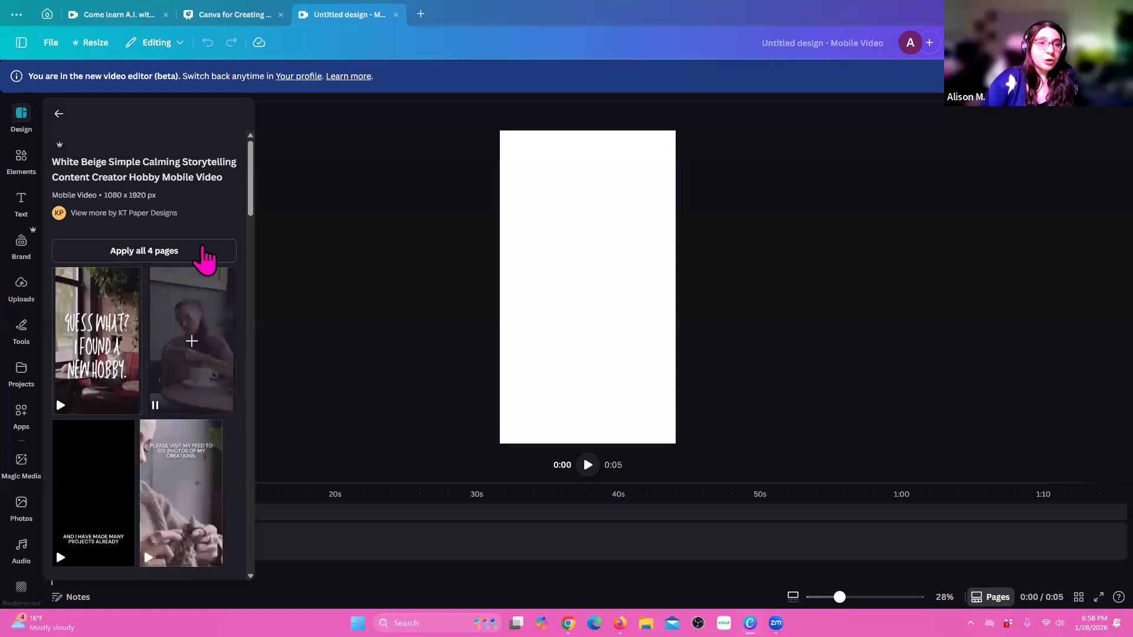
- Apply all 4 pages of the "White Beige Simple Calming Storytelling Content Creator Hobby" template to the blank video
click(202, 250)
click(202, 247)
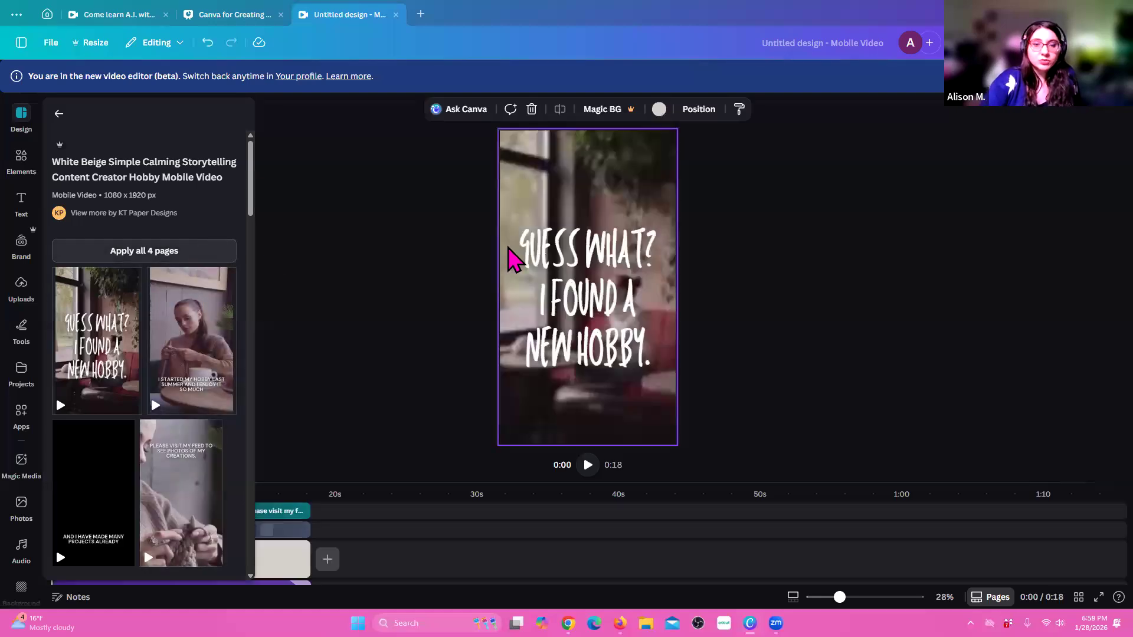
click(272, 464)
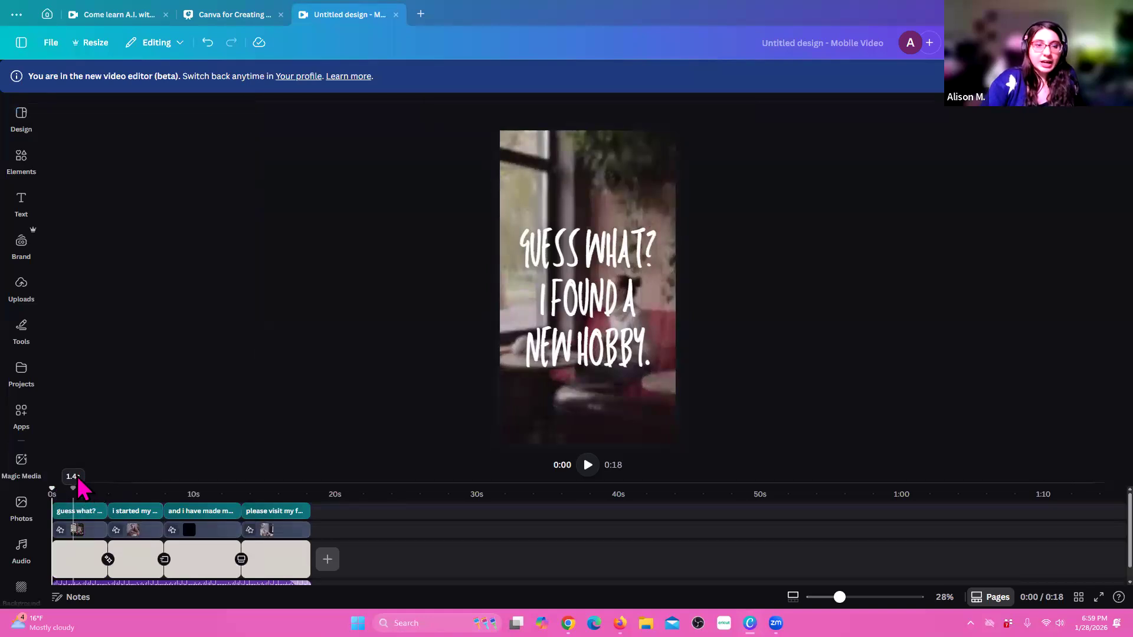
- Scrub through the timeline from the start to about 10 seconds to preview the template's scenes
click(93, 508)
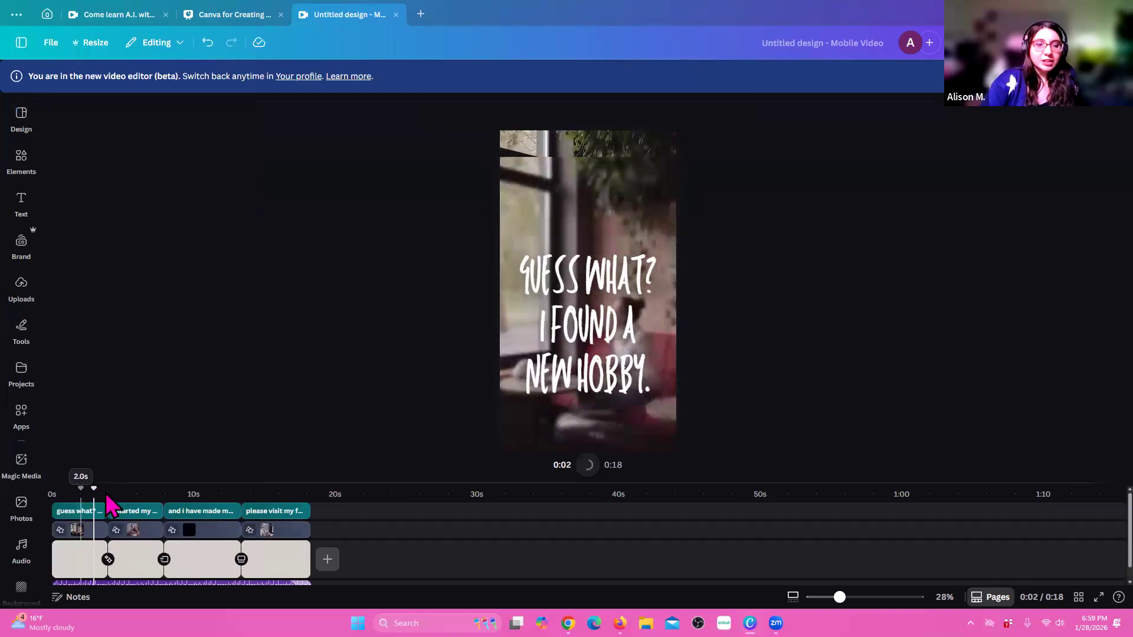
drag(139, 485, 52, 489)
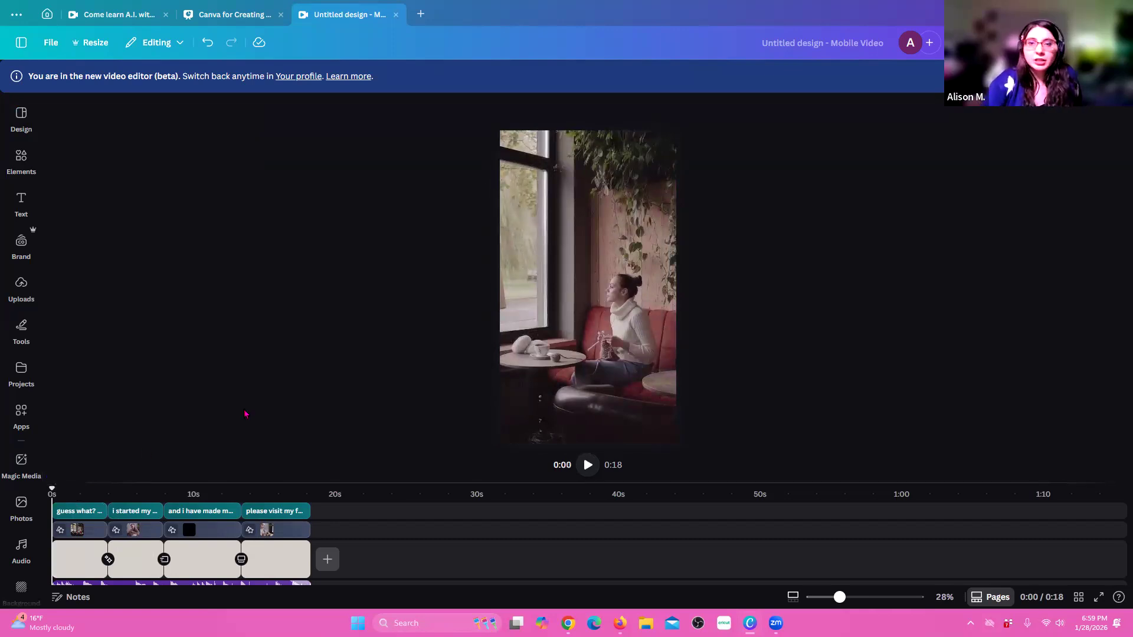
drag(52, 487, 81, 474)
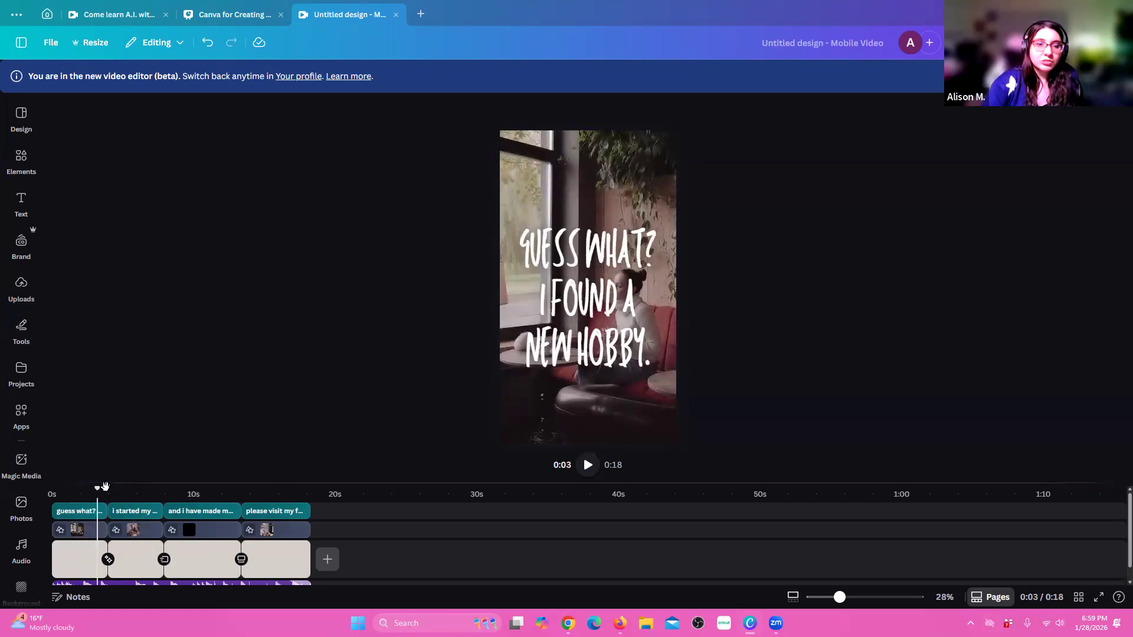
click(154, 478)
click(203, 479)
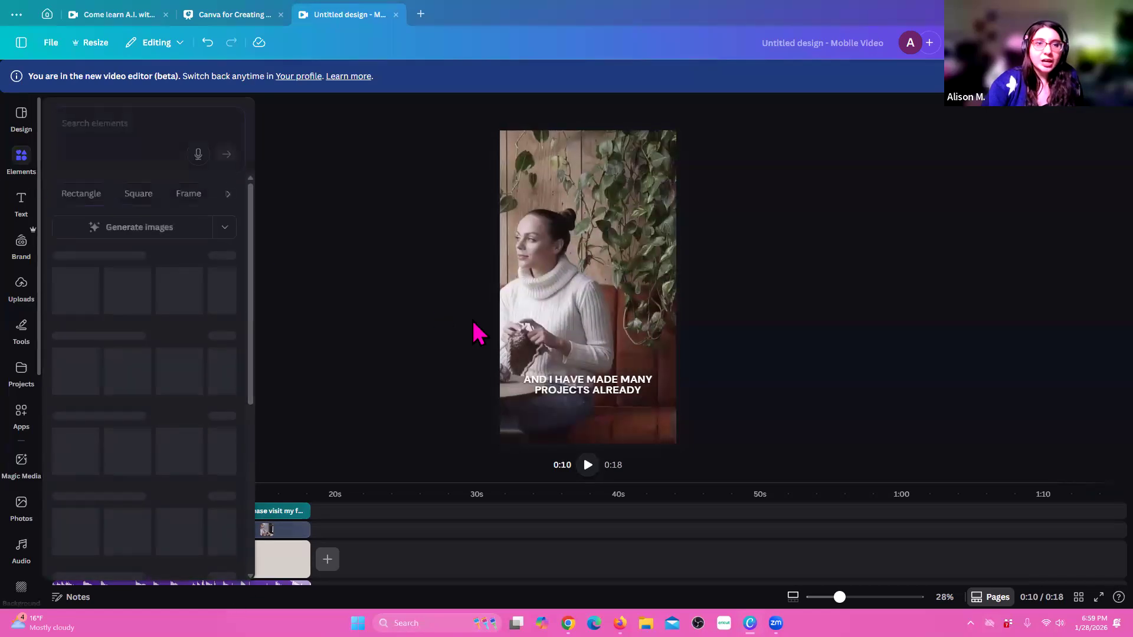
- Go to about 2 seconds and shuffle the LILC Brand Kit colors onto the first scene
click(35, 251)
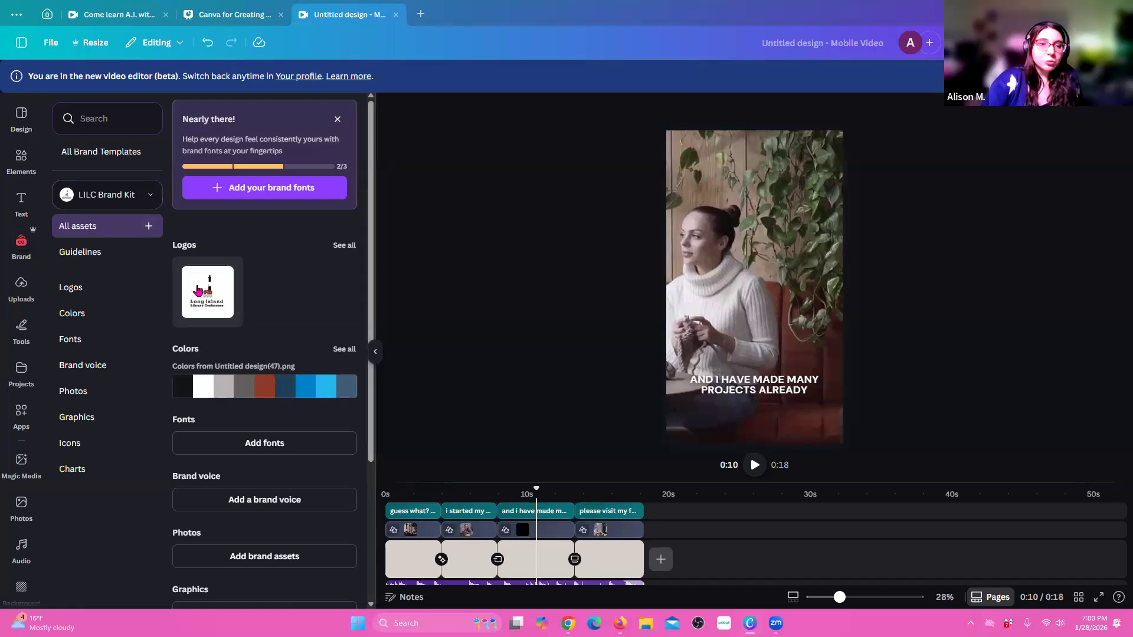
scroll(228, 347, down, 1)
mouse_move(213, 349)
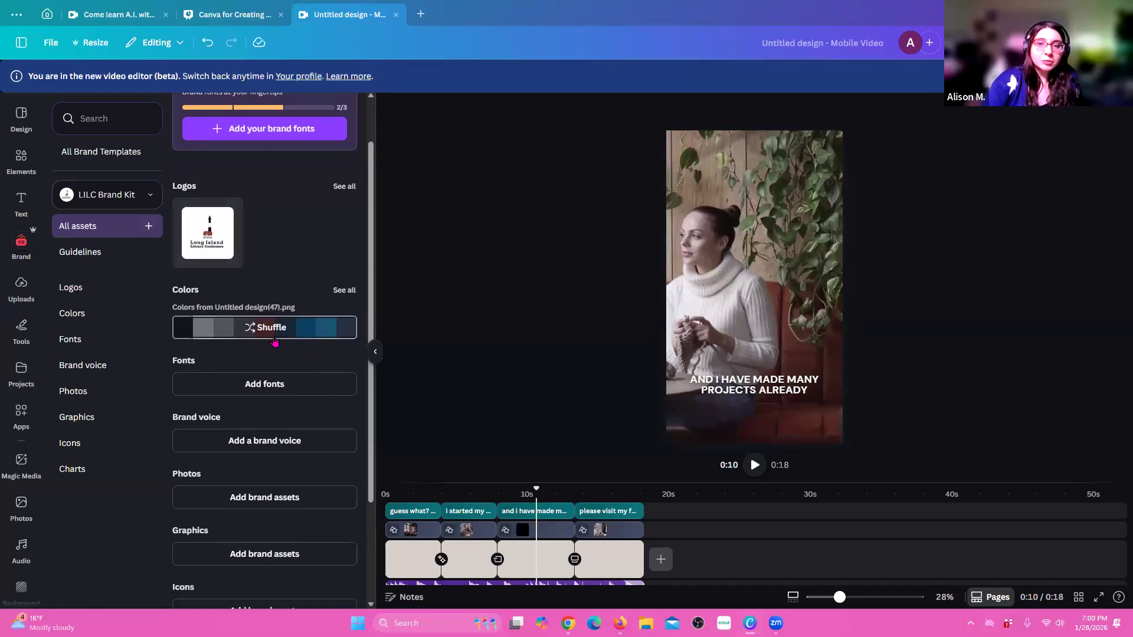
click(418, 495)
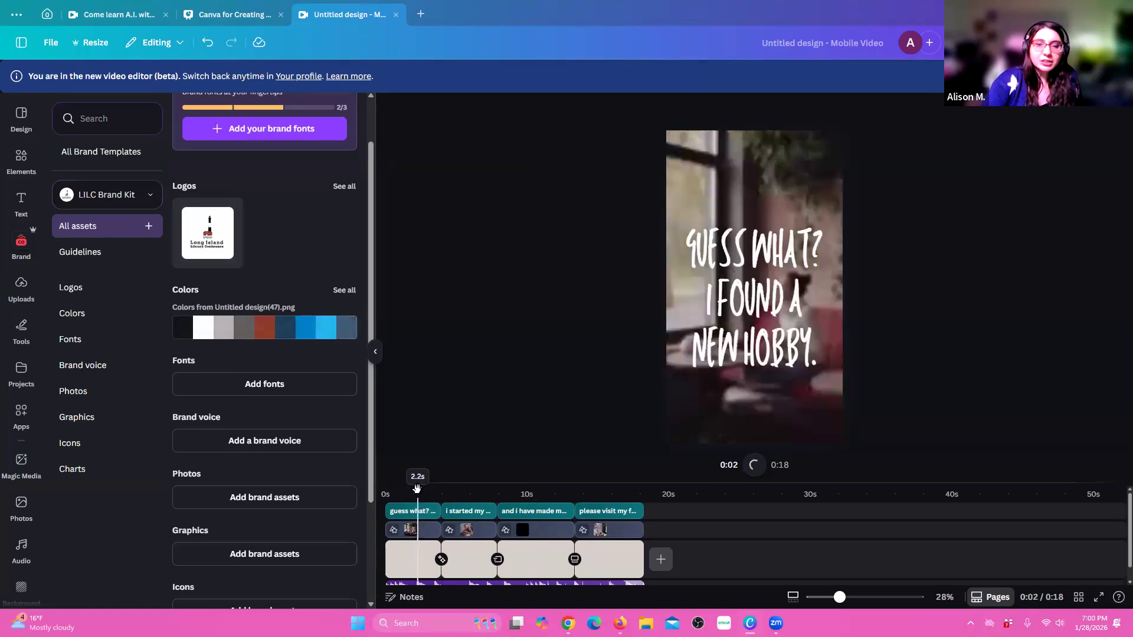
mouse_move(253, 326)
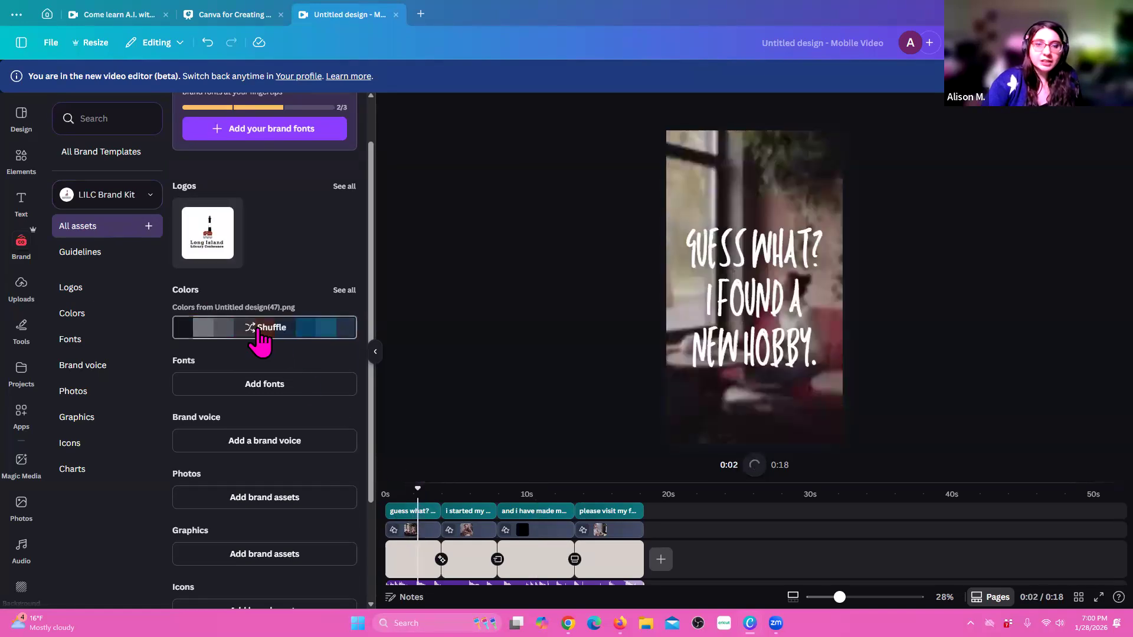
click(259, 332)
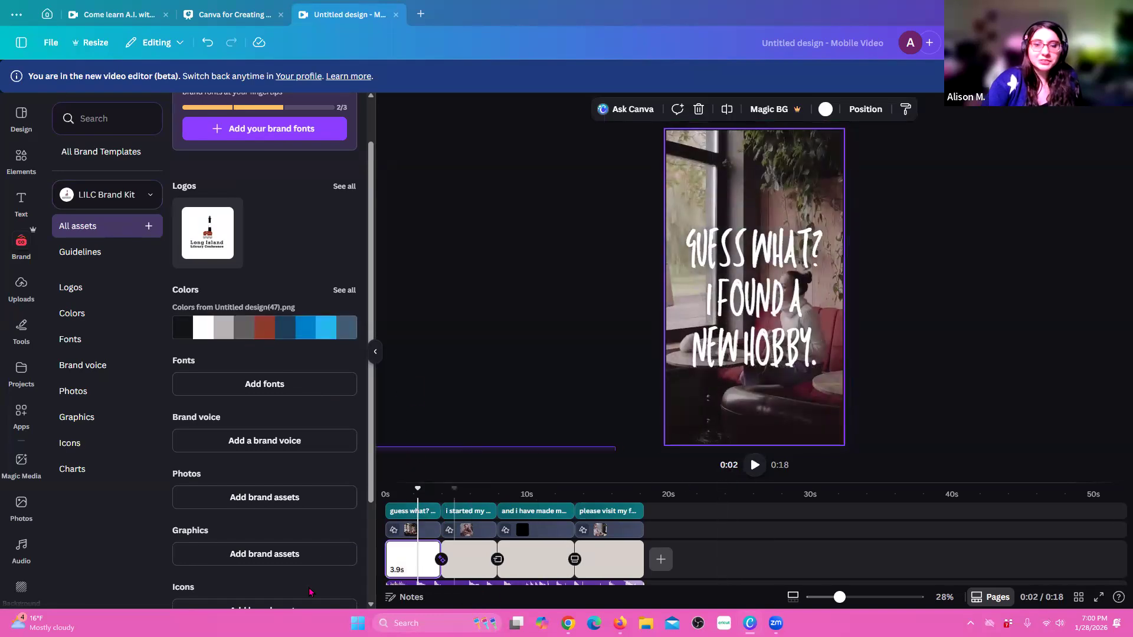
click(433, 606)
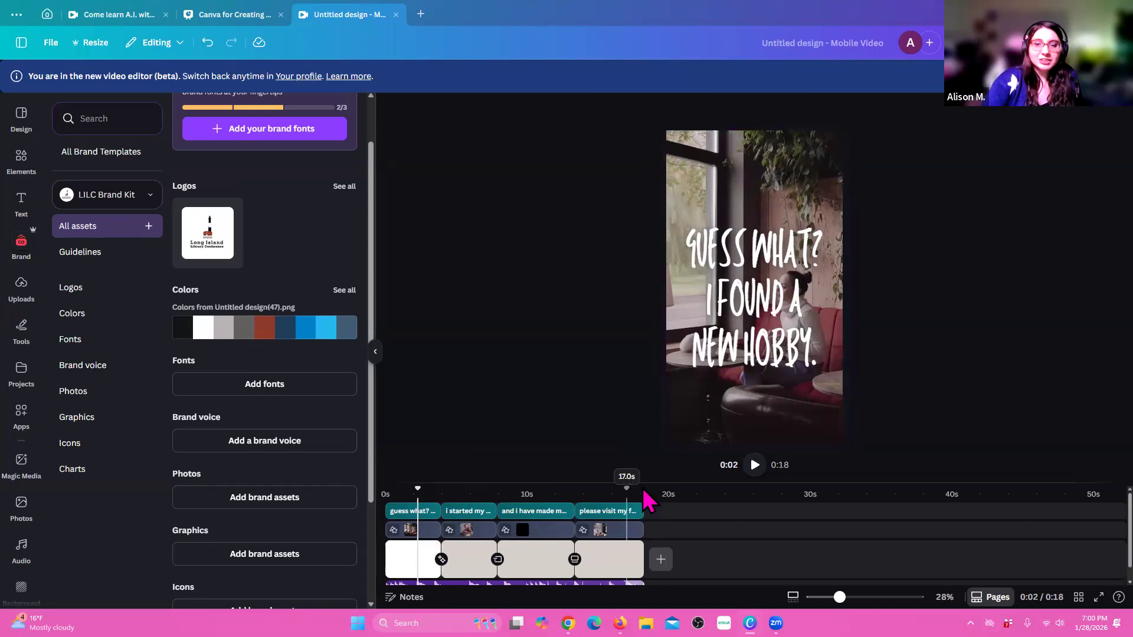
- Move the playhead past the last scene to about 19 seconds and look through the other mobile video templates
click(674, 507)
drag(643, 489, 656, 490)
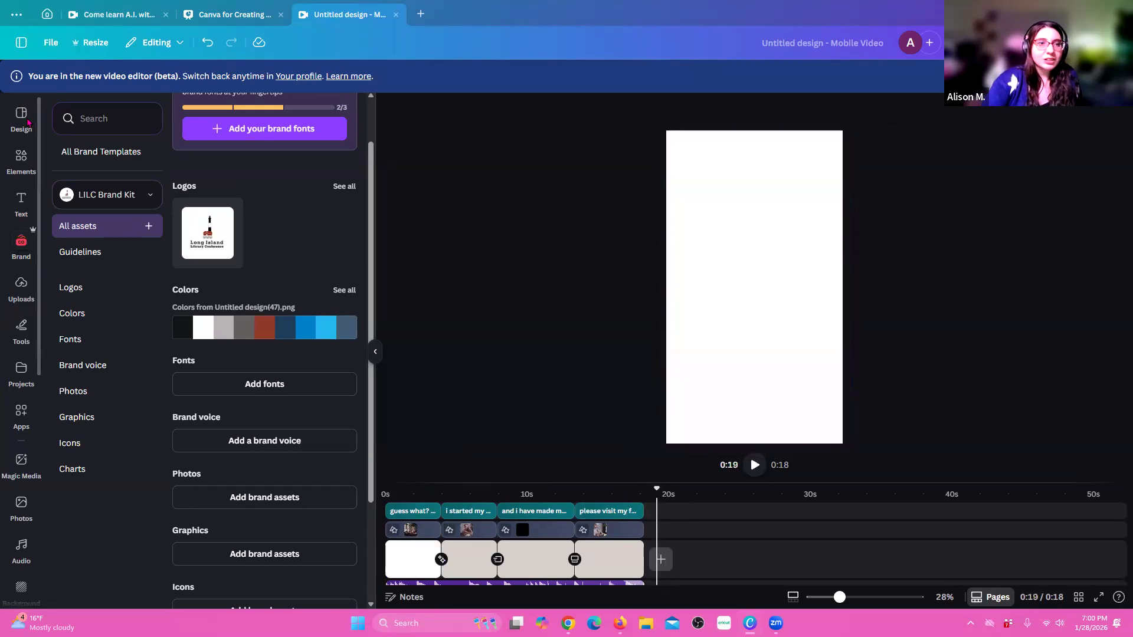
click(6, 131)
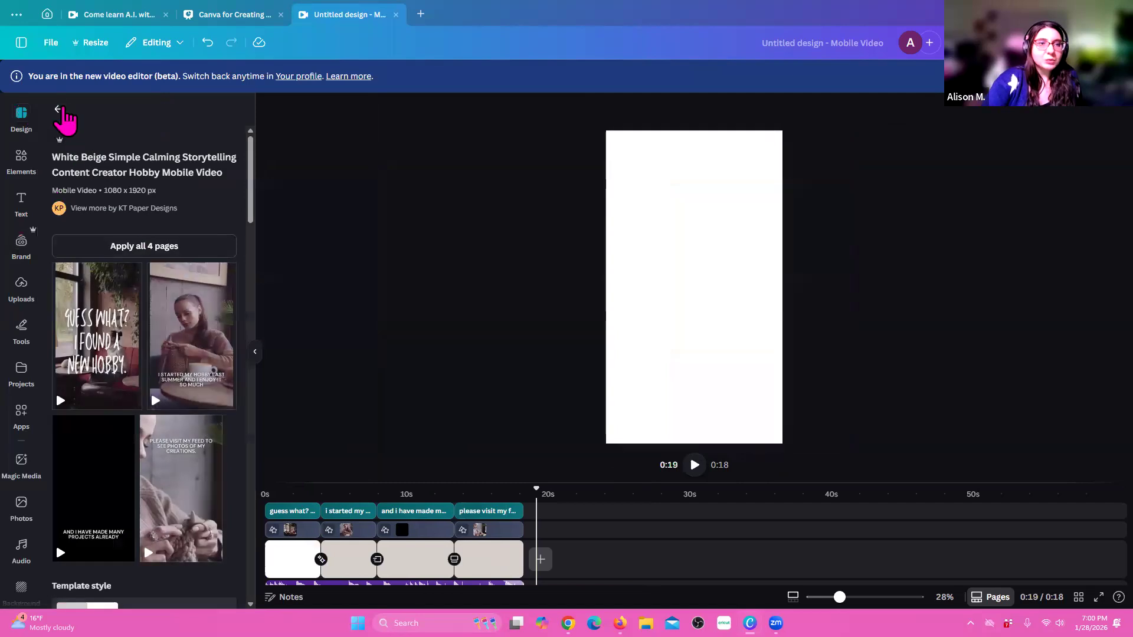
click(58, 108)
scroll(155, 385, down, 10)
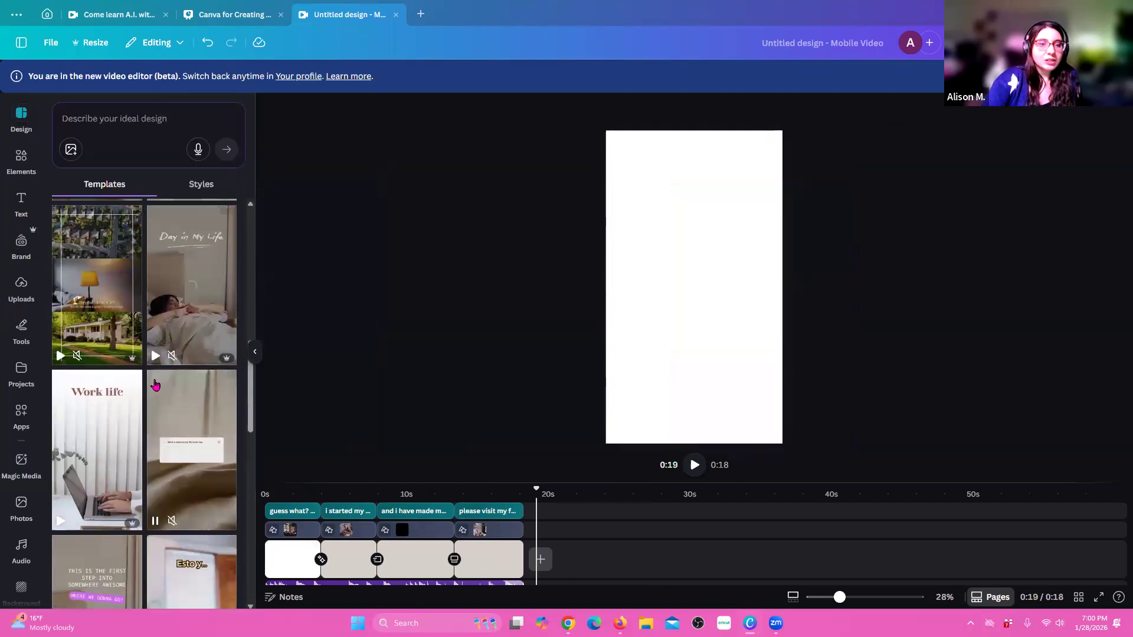
scroll(162, 387, down, 5)
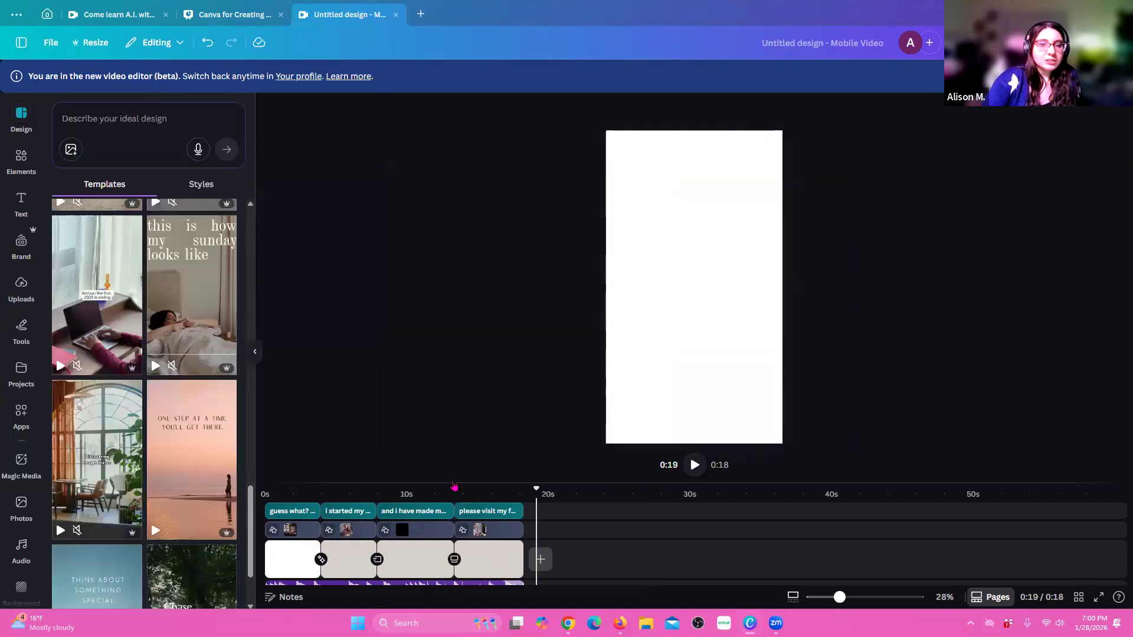
- Append a blank clip to the video and add a text box with the presenter's first name in the possessive followed by "Cool Video"
click(536, 557)
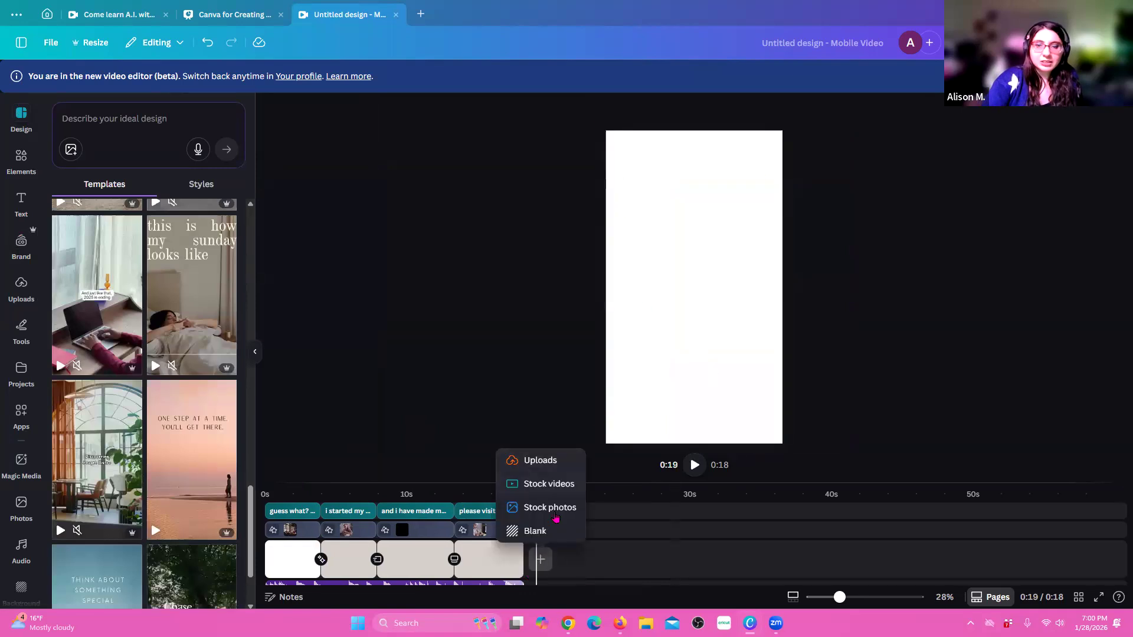
click(551, 531)
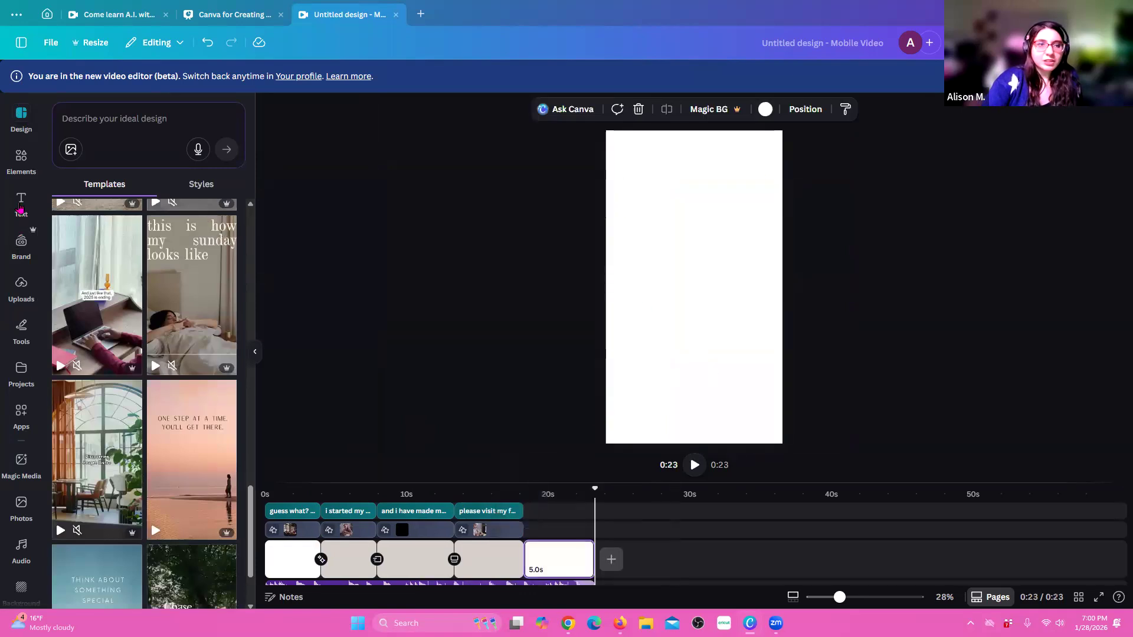
click(20, 207)
click(177, 156)
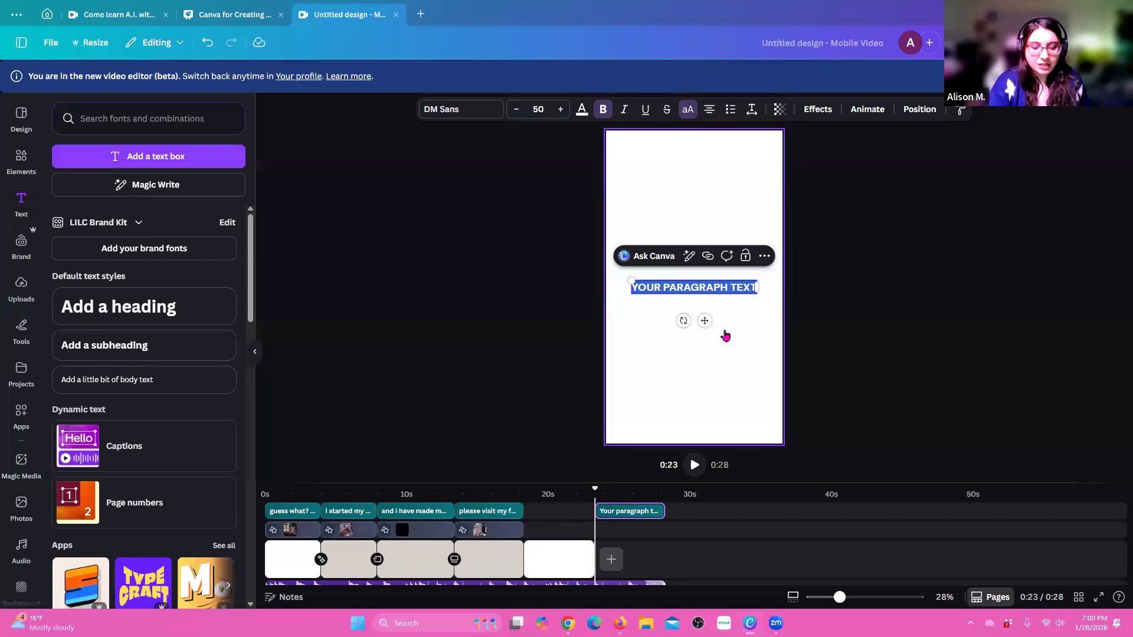
text(Alison's Cool Vid)
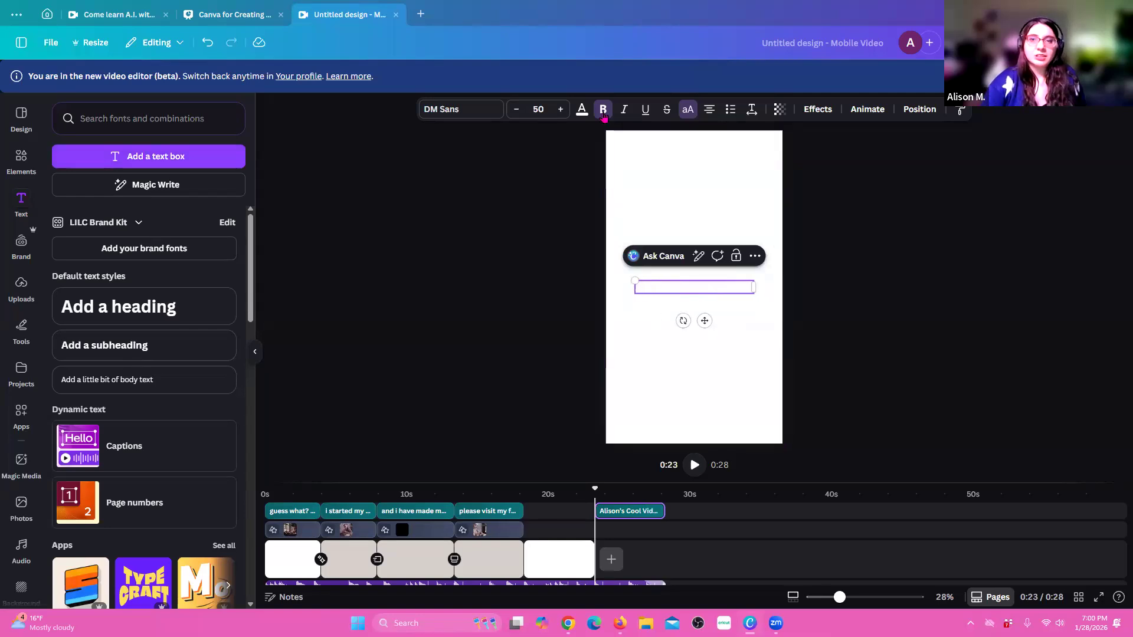
- Recolor the new title text with the black from the LILC Brand Kit
click(581, 110)
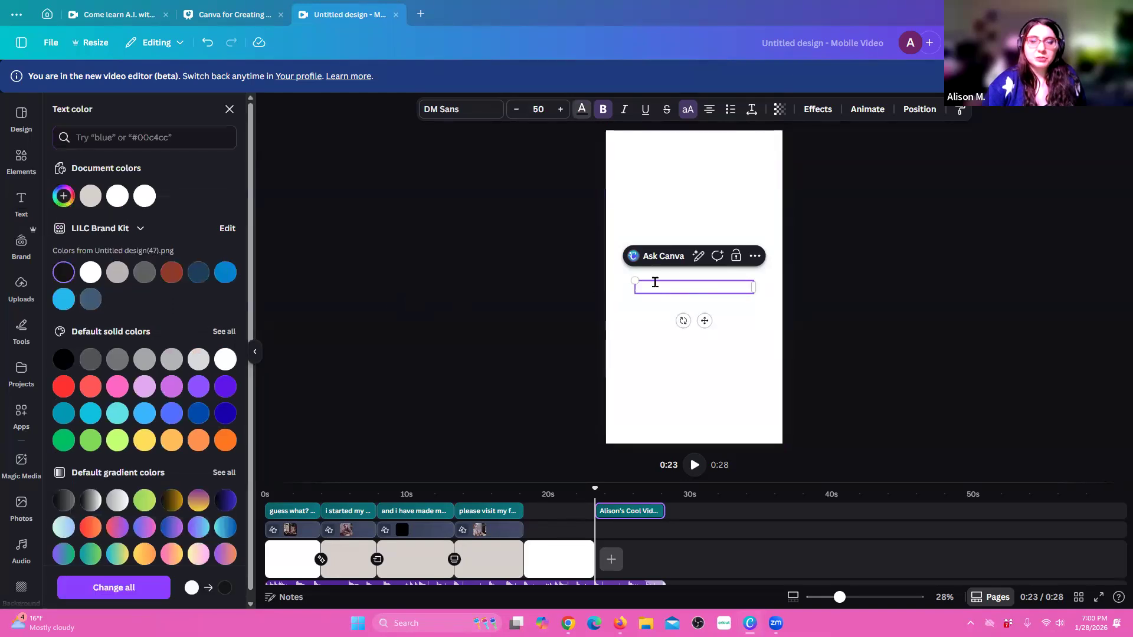
triple_click(656, 285)
click(64, 272)
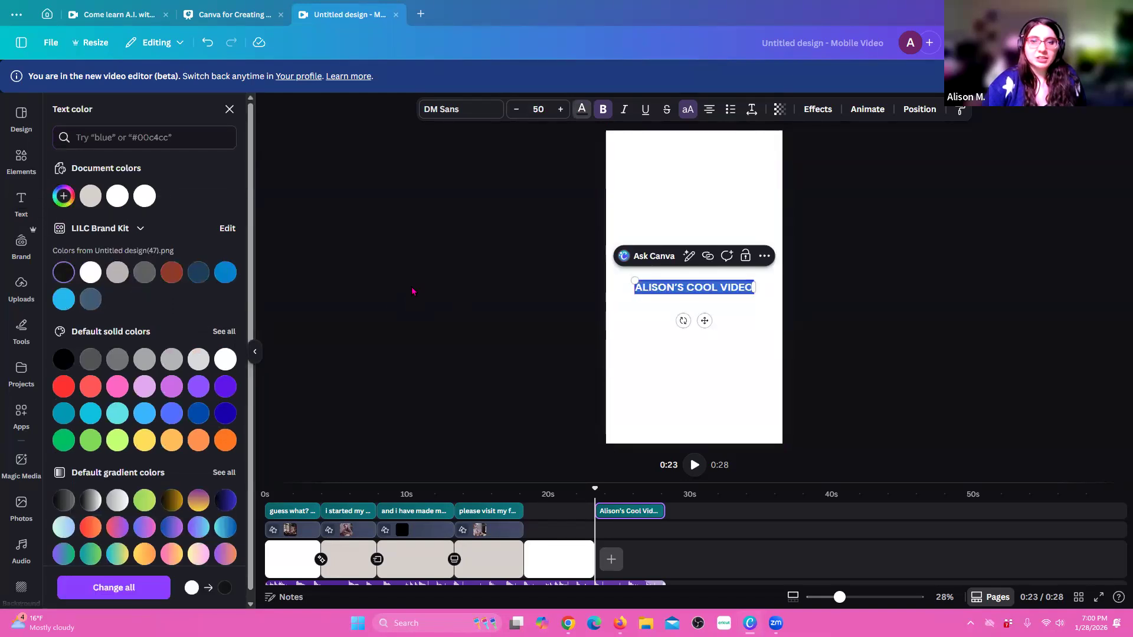
click(413, 291)
click(769, 383)
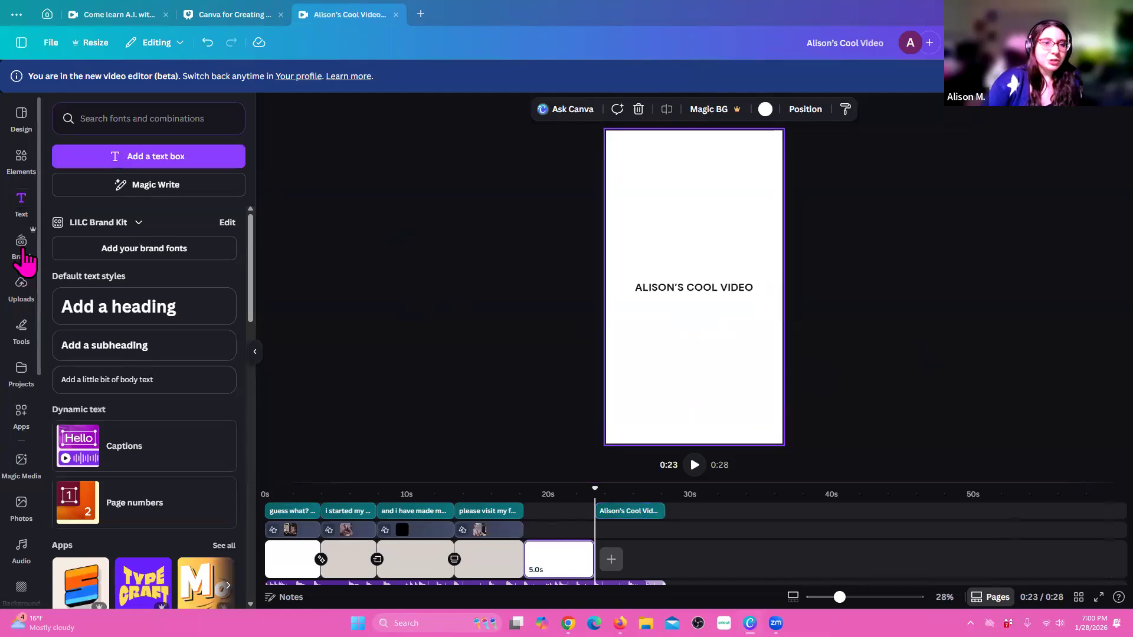
- Add the Long Island Library Conference logo from the brand kit and move the playhead to about 26 seconds within its clip
click(21, 247)
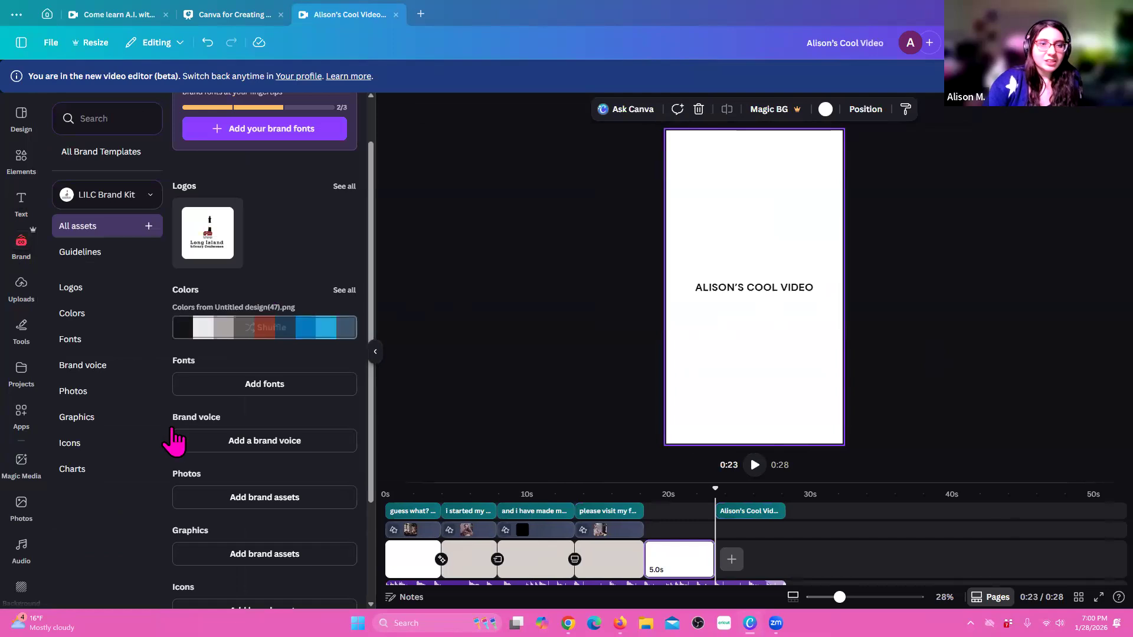
scroll(177, 246, up, 2)
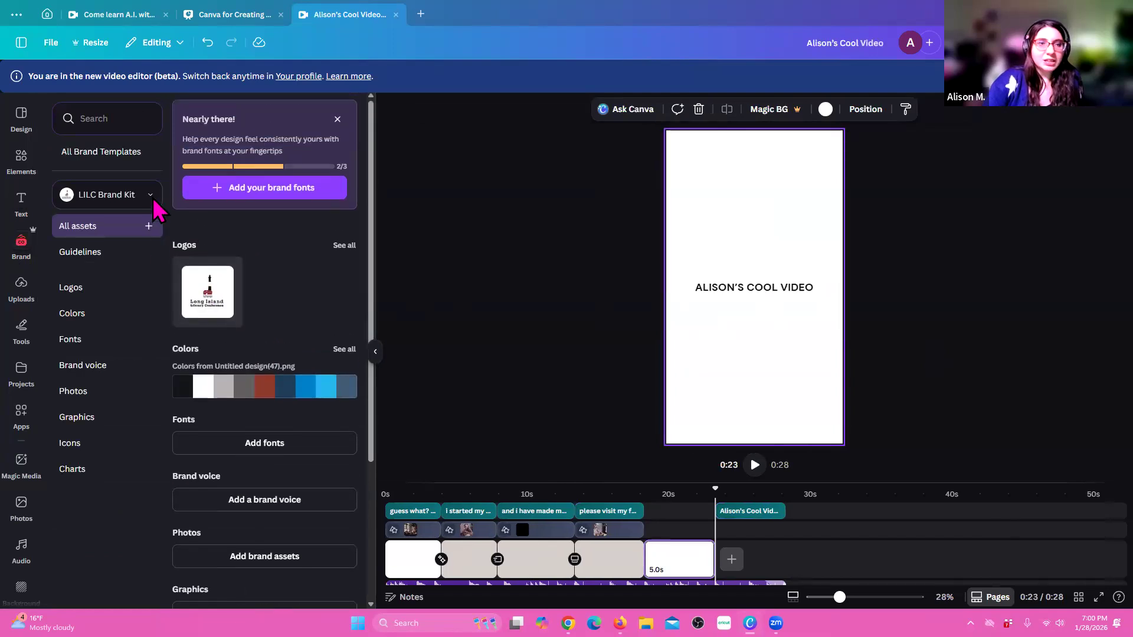
click(211, 292)
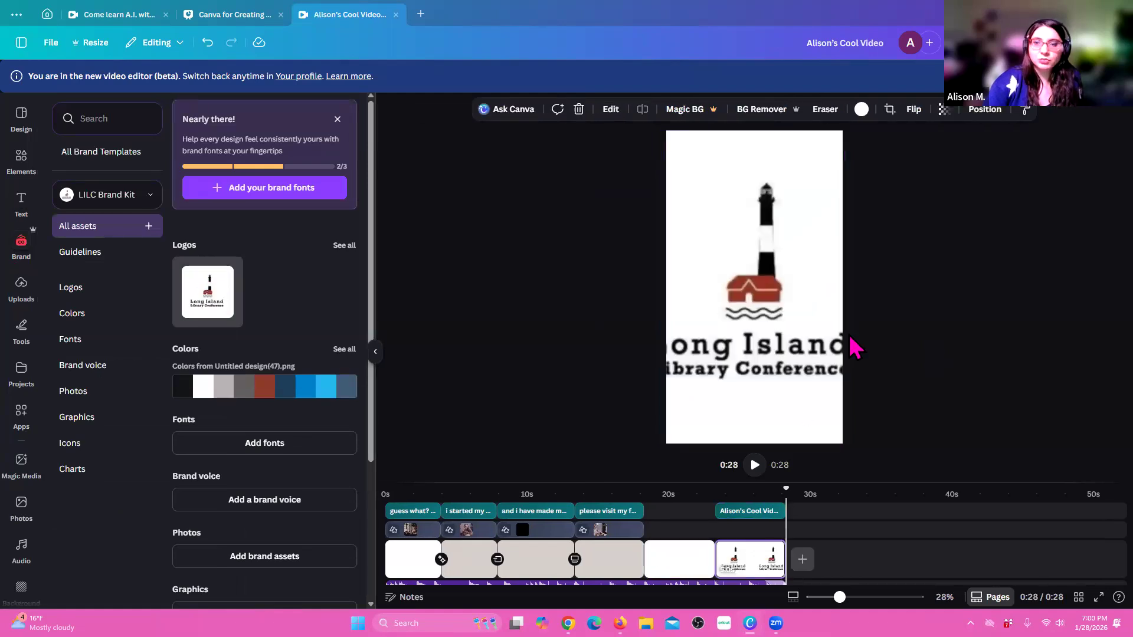
drag(777, 548, 746, 546)
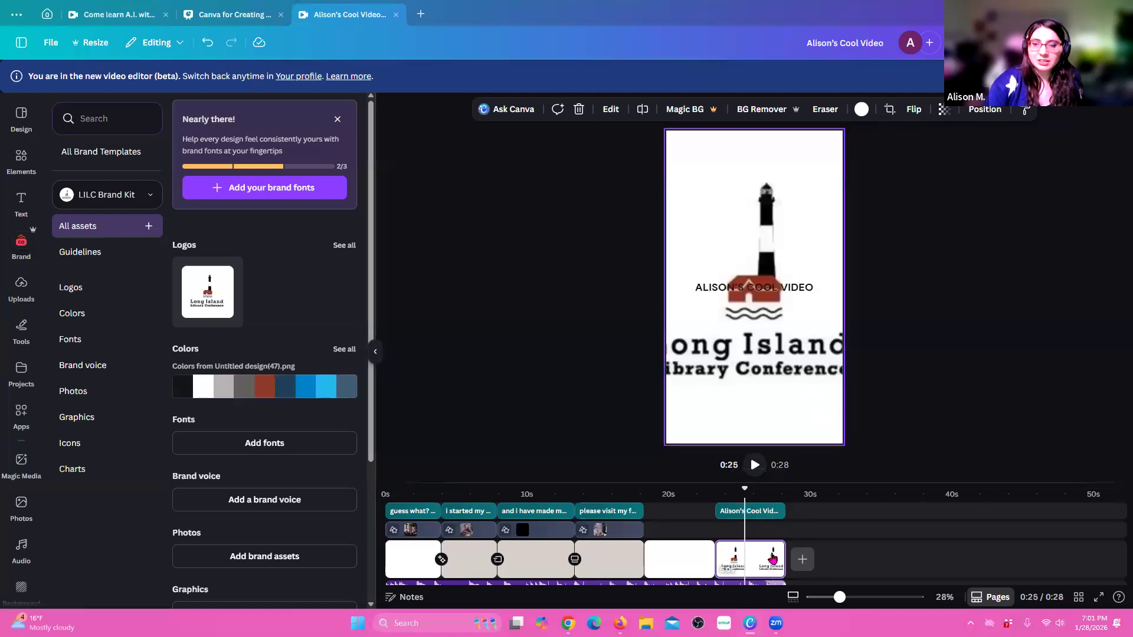
click(764, 561)
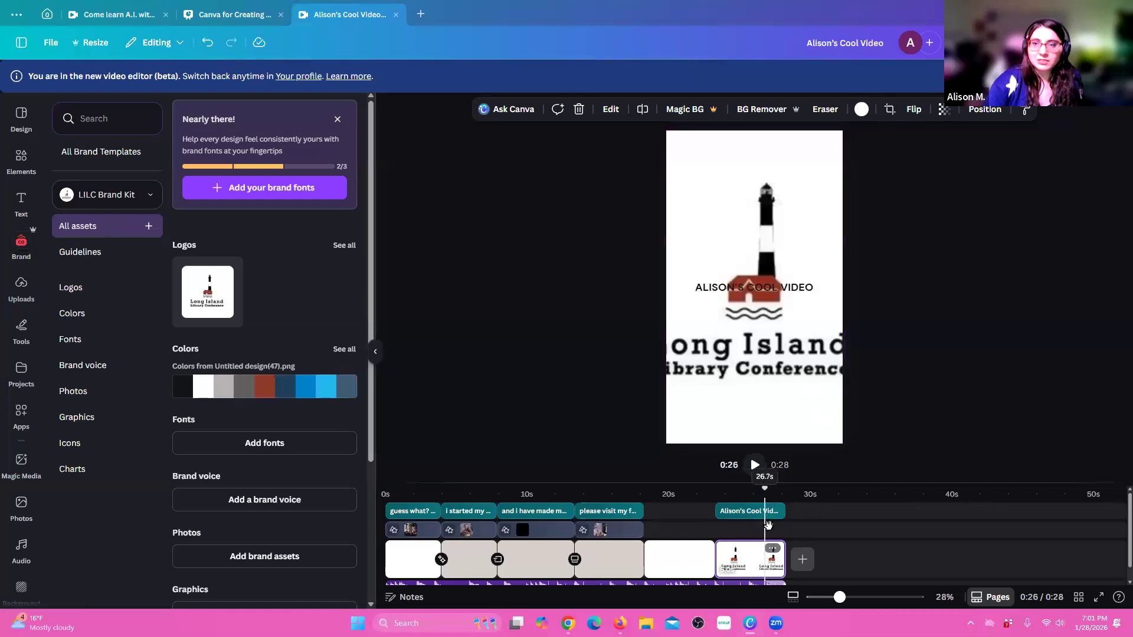
- Detach the logo from the main track, shrink it and center it just above the title text
right_click(755, 561)
click(845, 517)
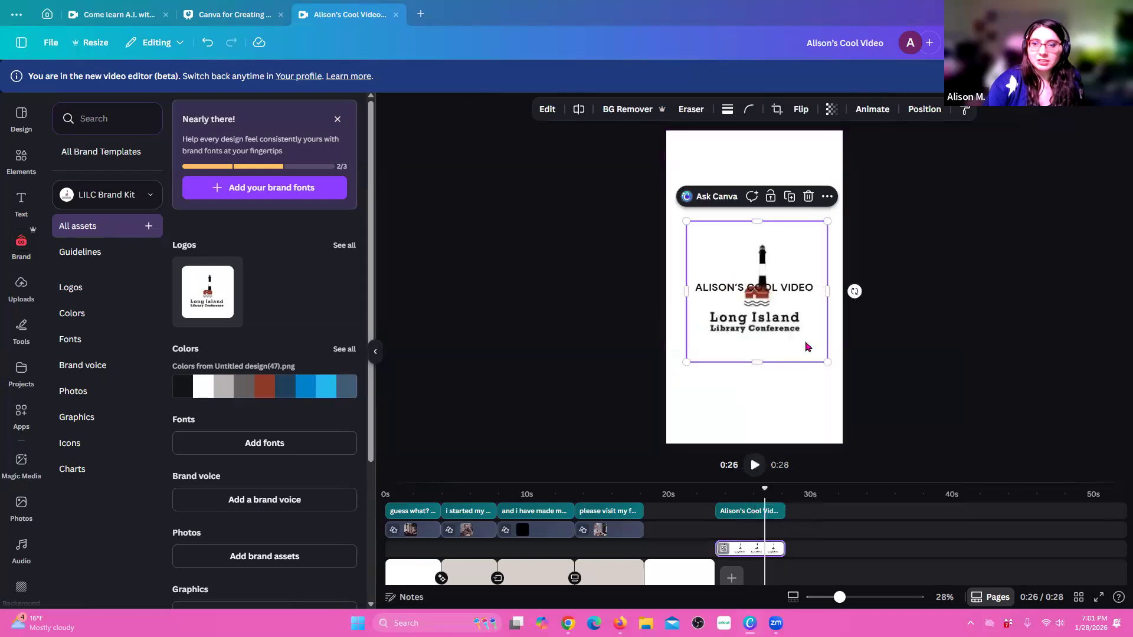
drag(793, 228, 825, 252)
drag(783, 205, 783, 208)
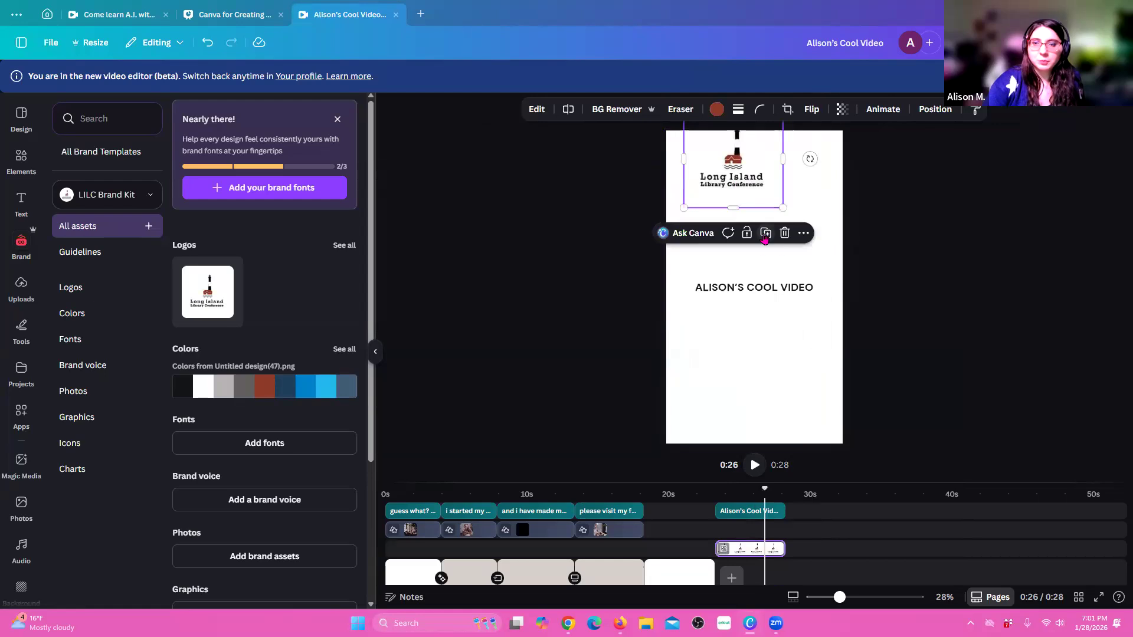
key(ctrl+z)
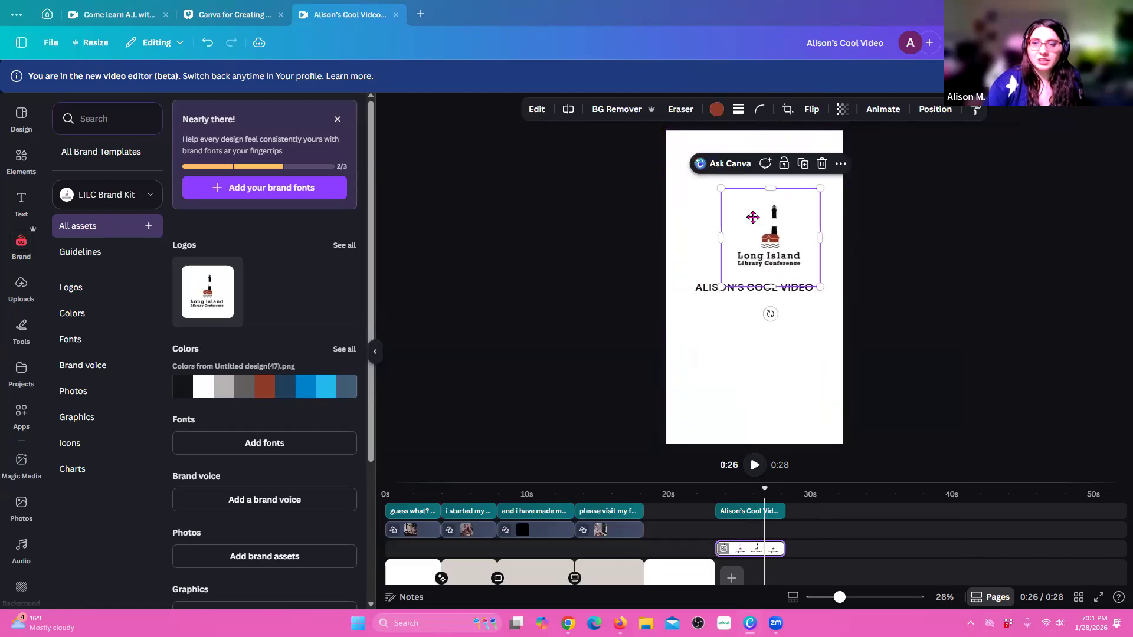
drag(757, 234, 741, 235)
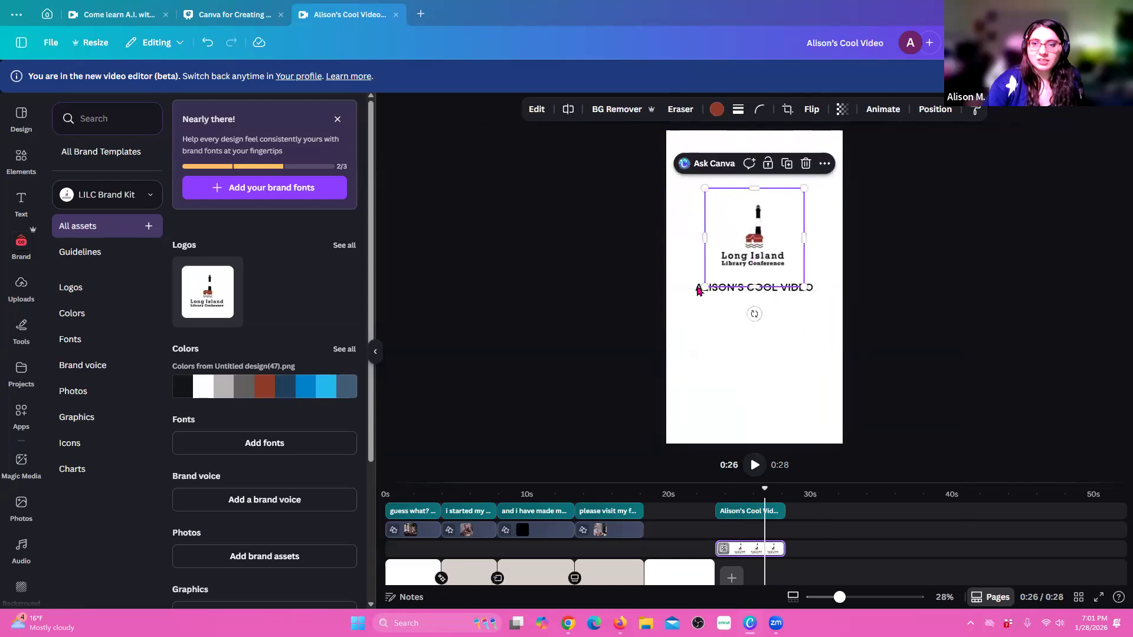
- Shuffle the brand kit colors twice to make the first scene's background light blue, and move the playhead to about 25 seconds
click(273, 390)
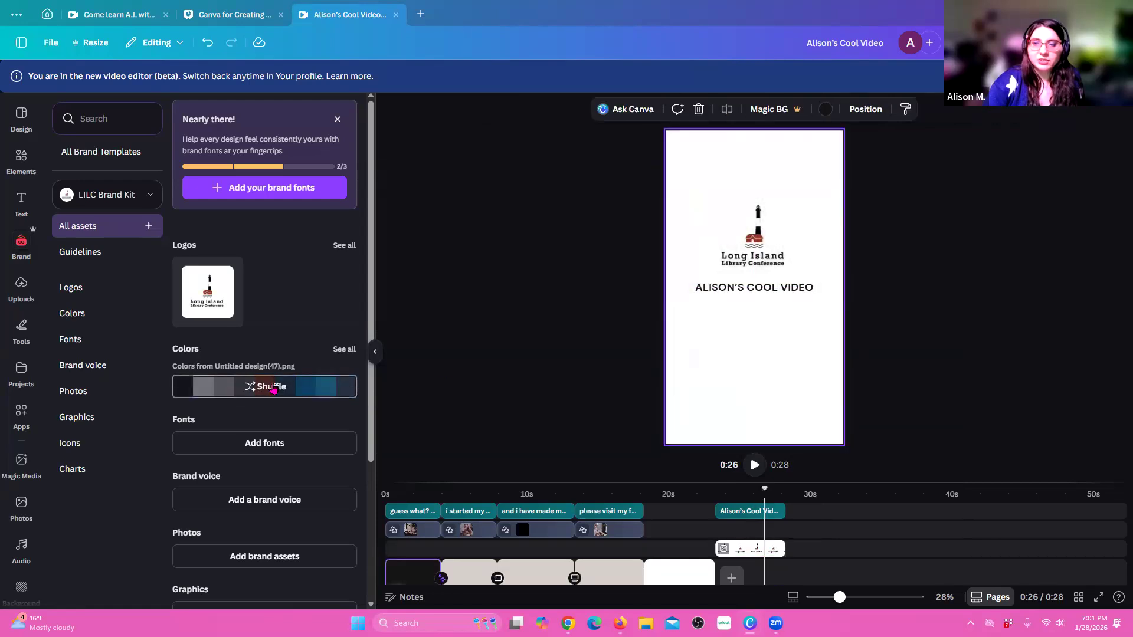
click(273, 389)
click(777, 550)
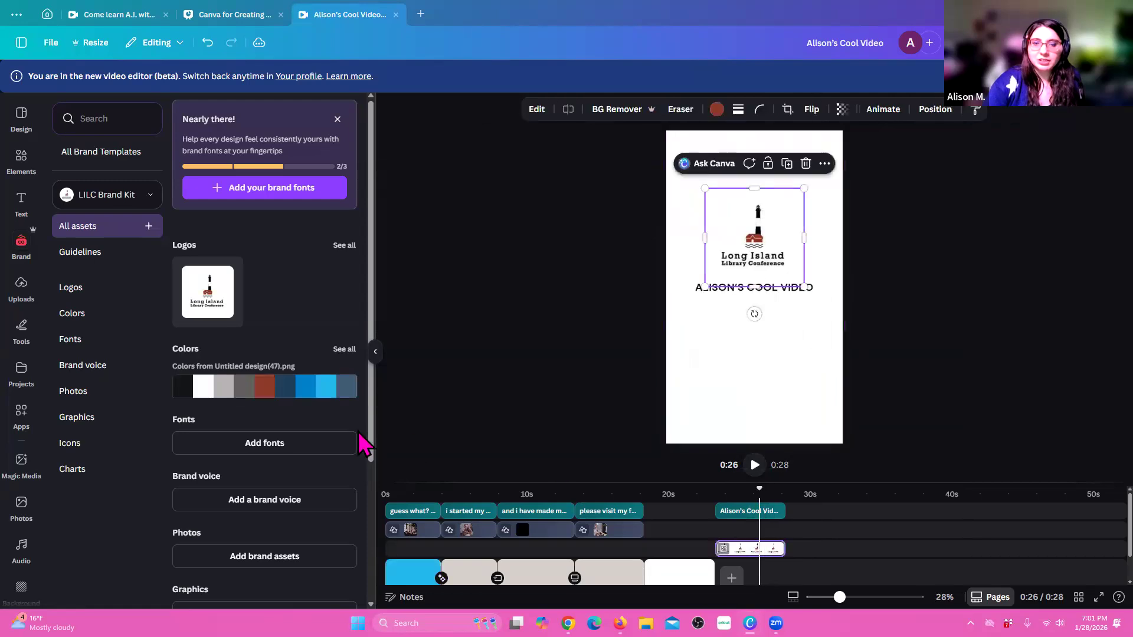
click(752, 493)
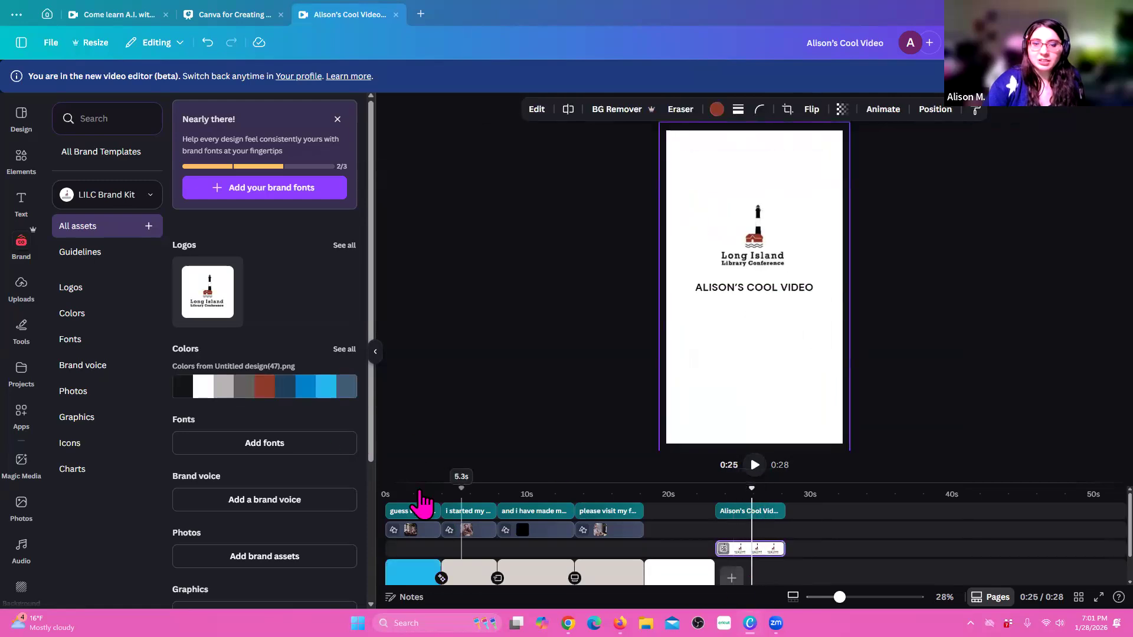
- Shuffle the brand kit colors twice to make the first scene's background brick red
click(270, 388)
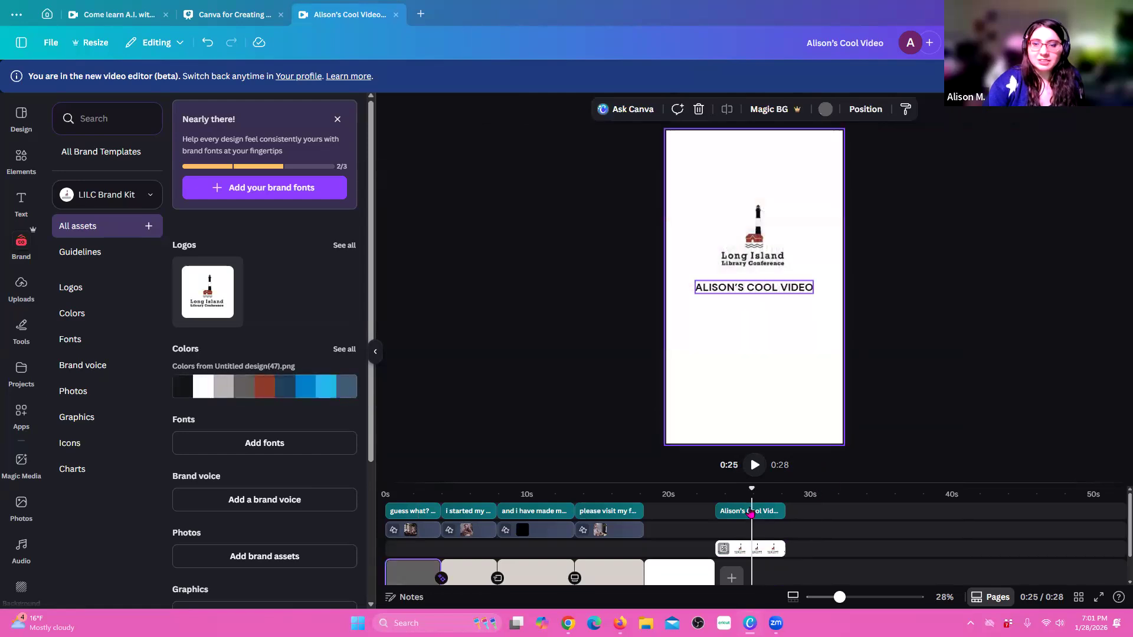
click(264, 388)
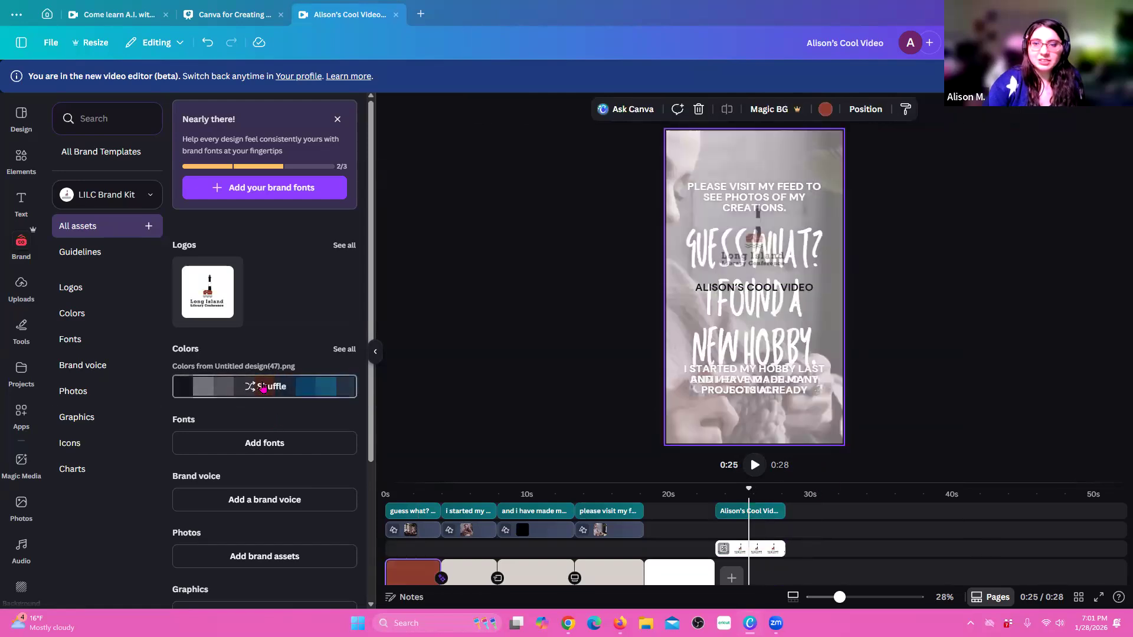
- Extend the final white scene to 10.5 seconds
scroll(758, 555, down, 1)
click(732, 545)
click(704, 541)
drag(717, 542, 790, 540)
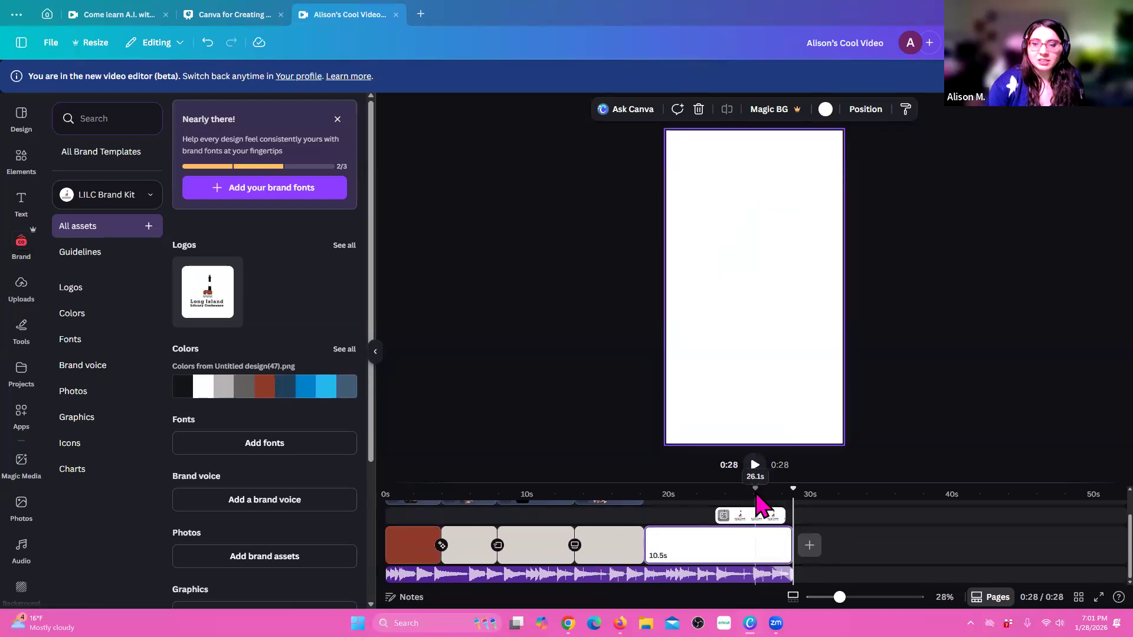
- Move the playhead to about 26 seconds and shuffle the brand kit colors to make the first scene's background dark blue
click(755, 490)
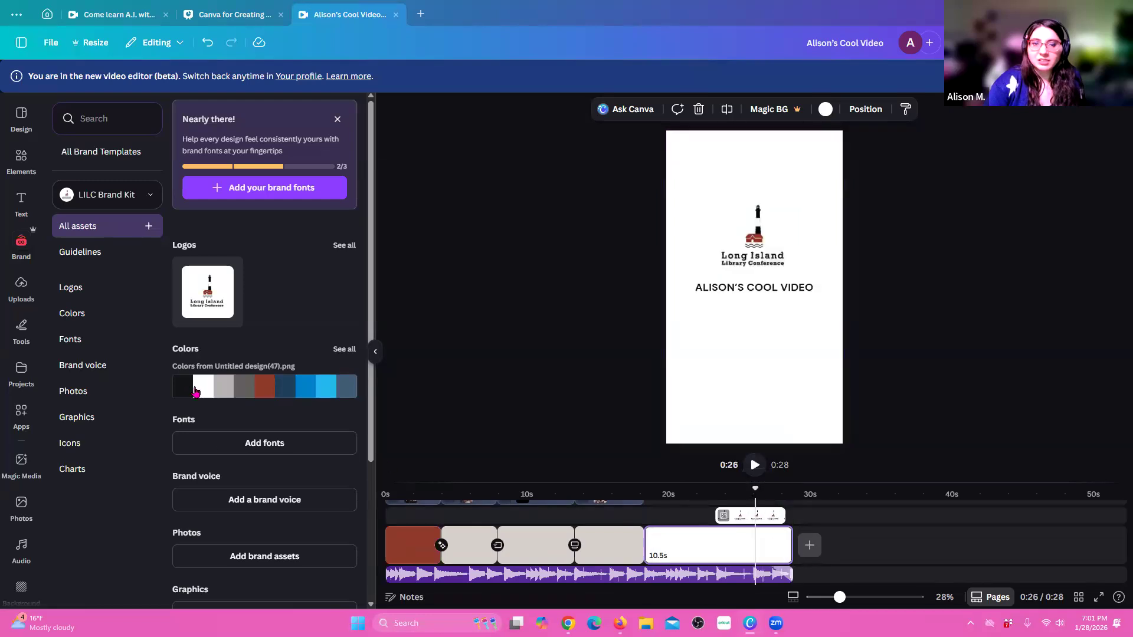
click(258, 393)
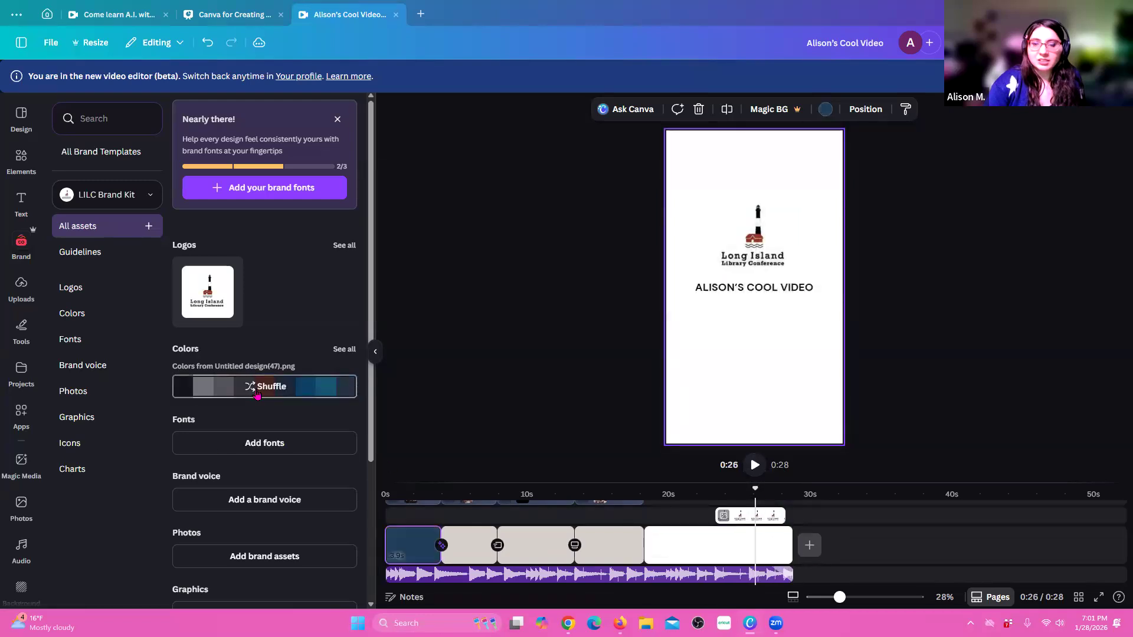
click(725, 544)
right_click(727, 546)
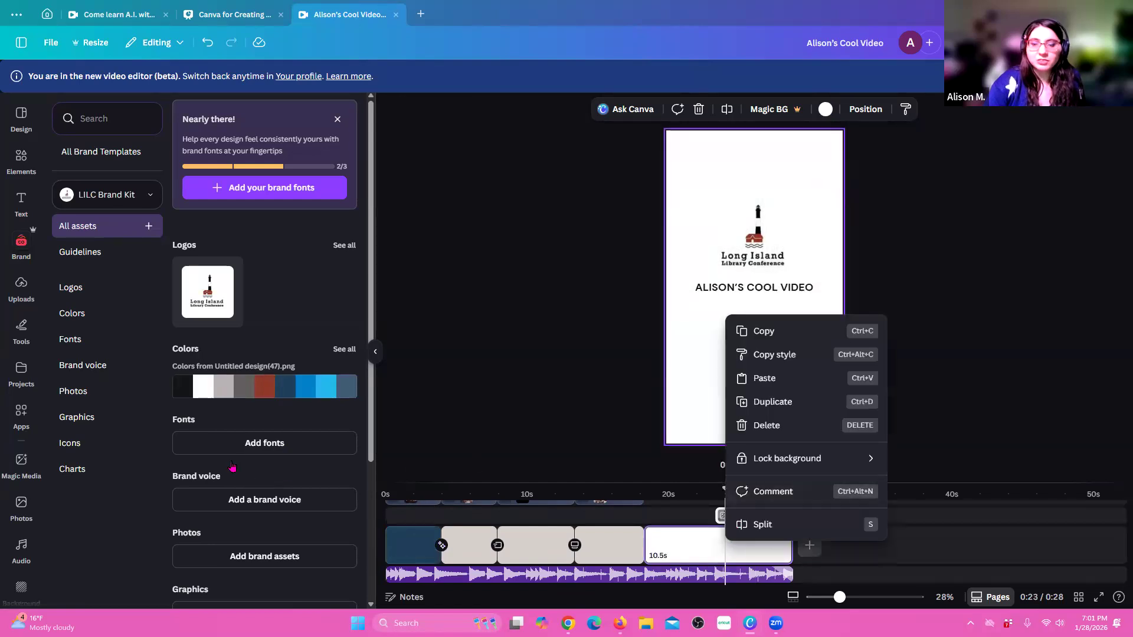
click(266, 388)
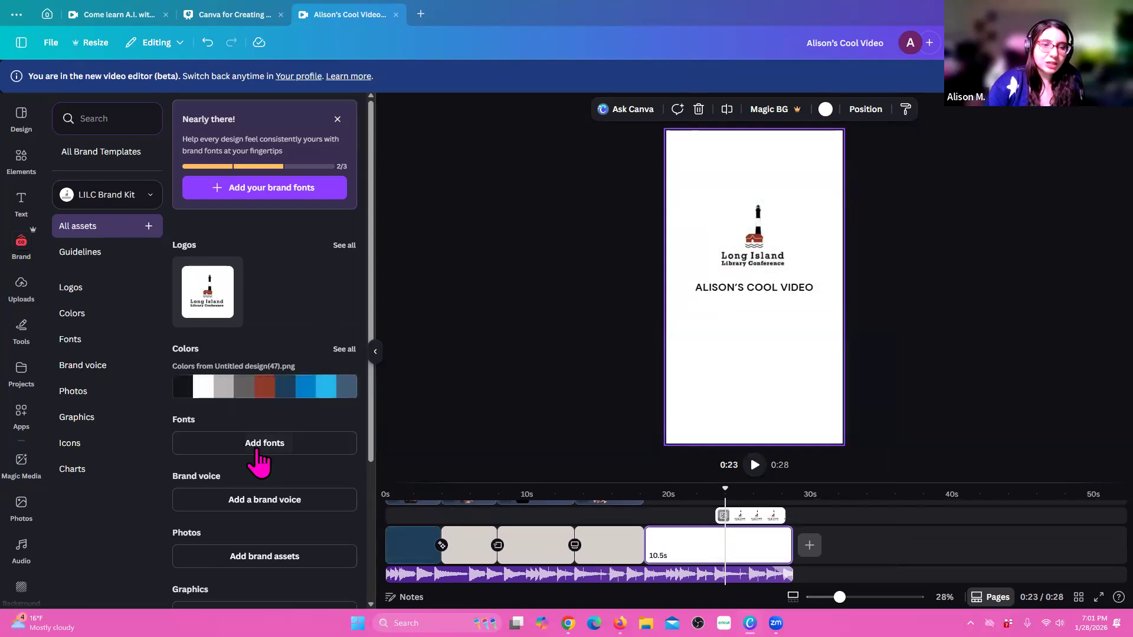
- Review the remaining brand kit categories, from fonts and brand voice to icons and charts
scroll(256, 460, down, 1)
scroll(252, 424, down, 1)
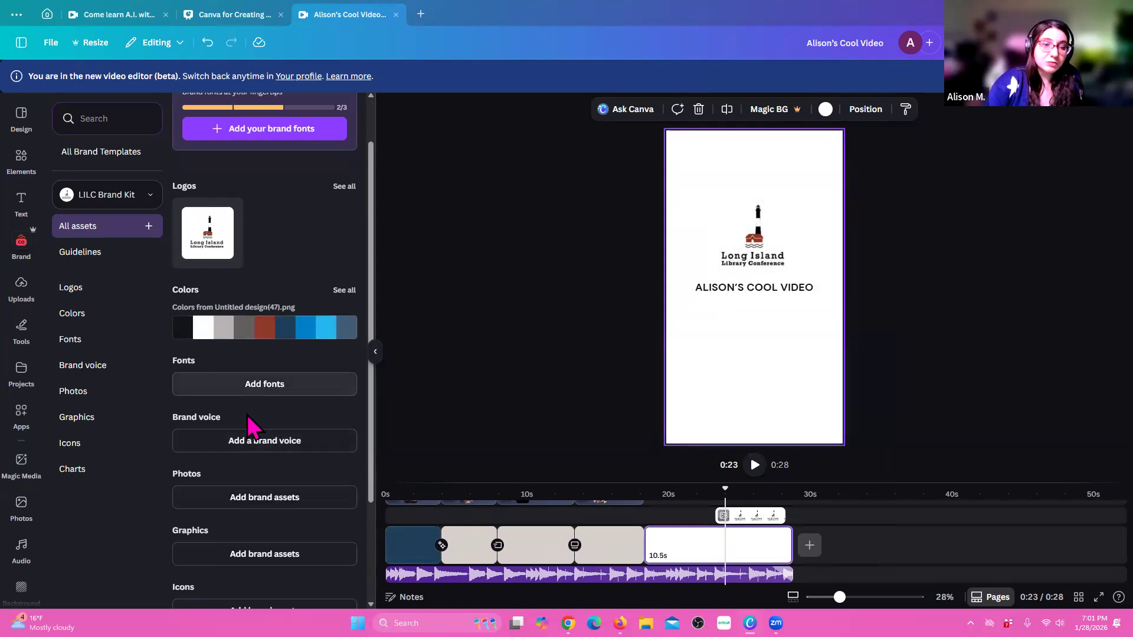
scroll(251, 413, down, 3)
scroll(247, 448, down, 2)
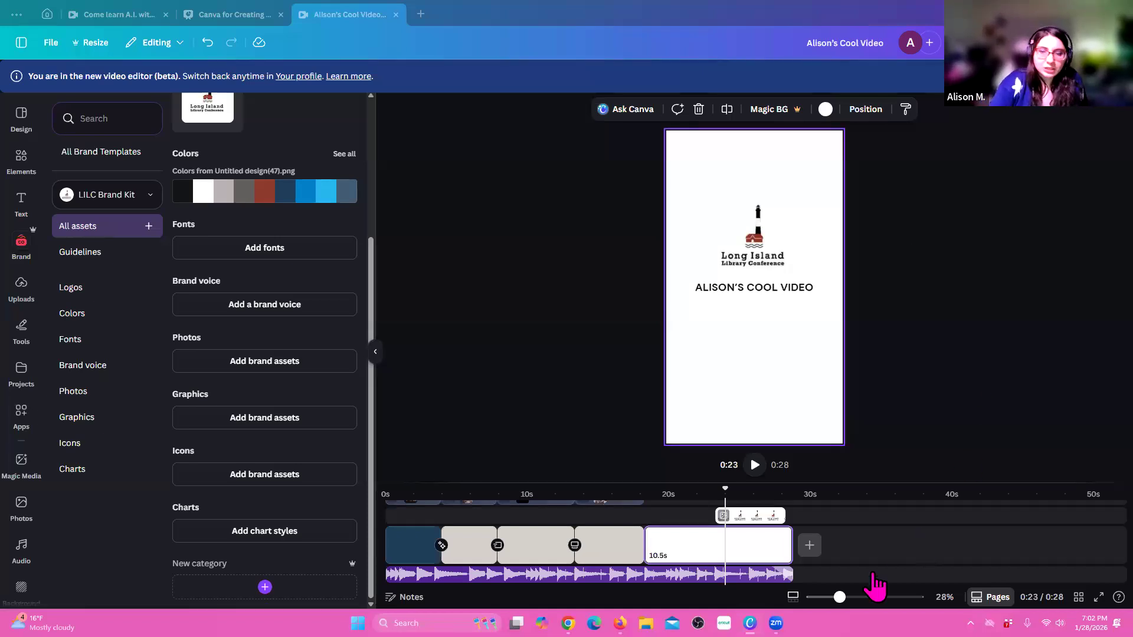
- Move the title text slightly lower on the final scene, enlarge the logo a little and position it just above the title
scroll(823, 546, up, 2)
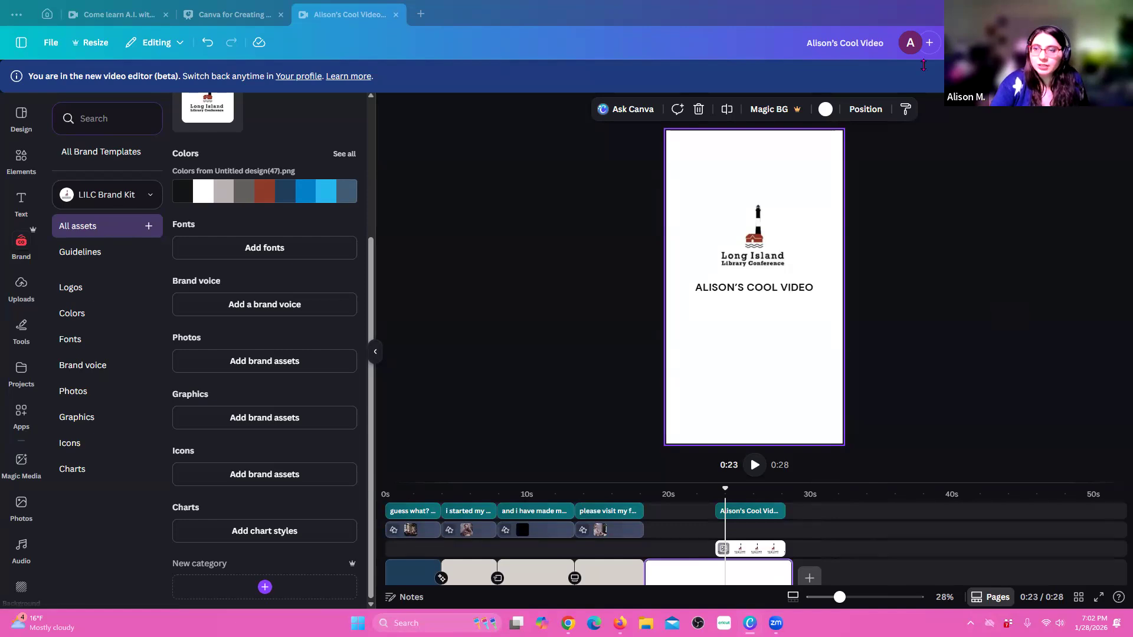
mouse_move(748, 292)
mouse_down()
mouse_move(749, 321)
mouse_move(749, 306)
mouse_up()
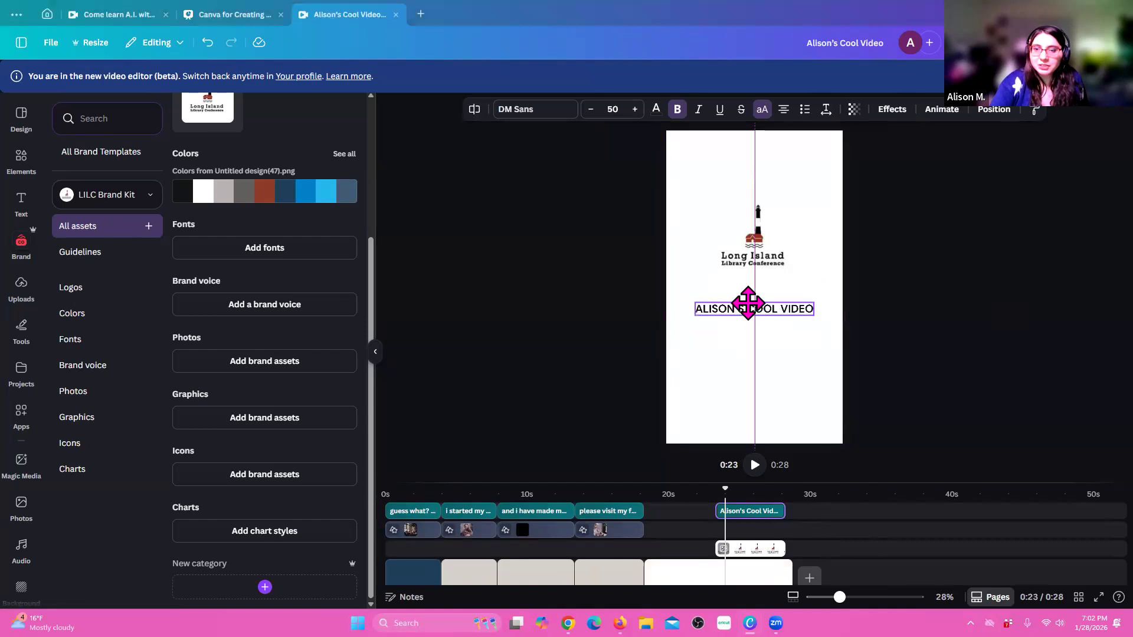
click(770, 219)
drag(704, 188, 752, 226)
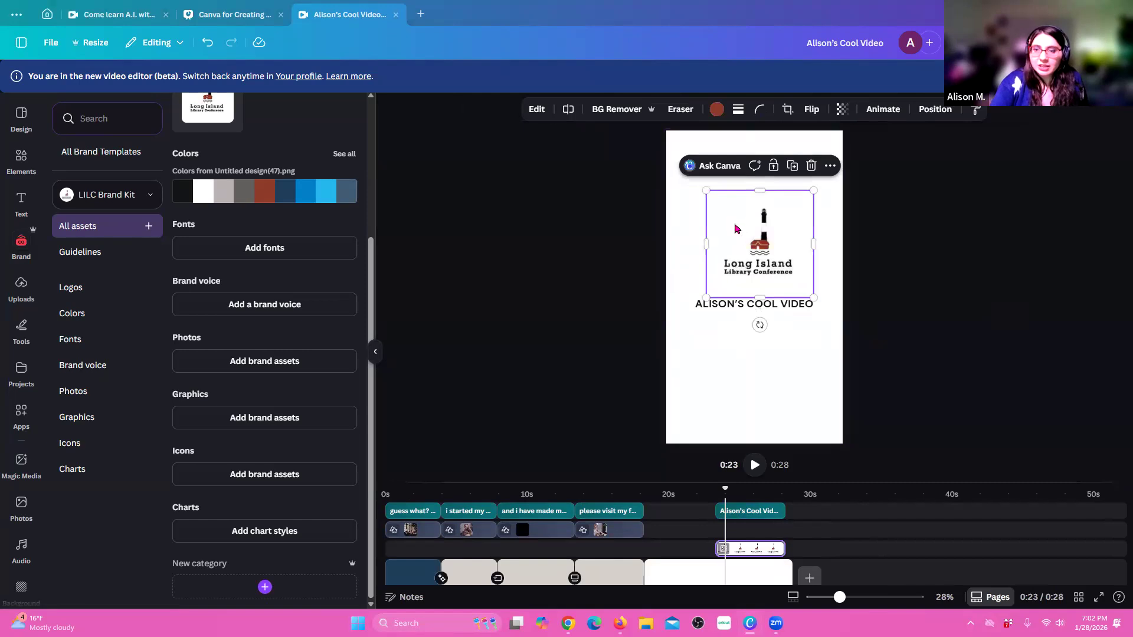
drag(777, 248, 766, 248)
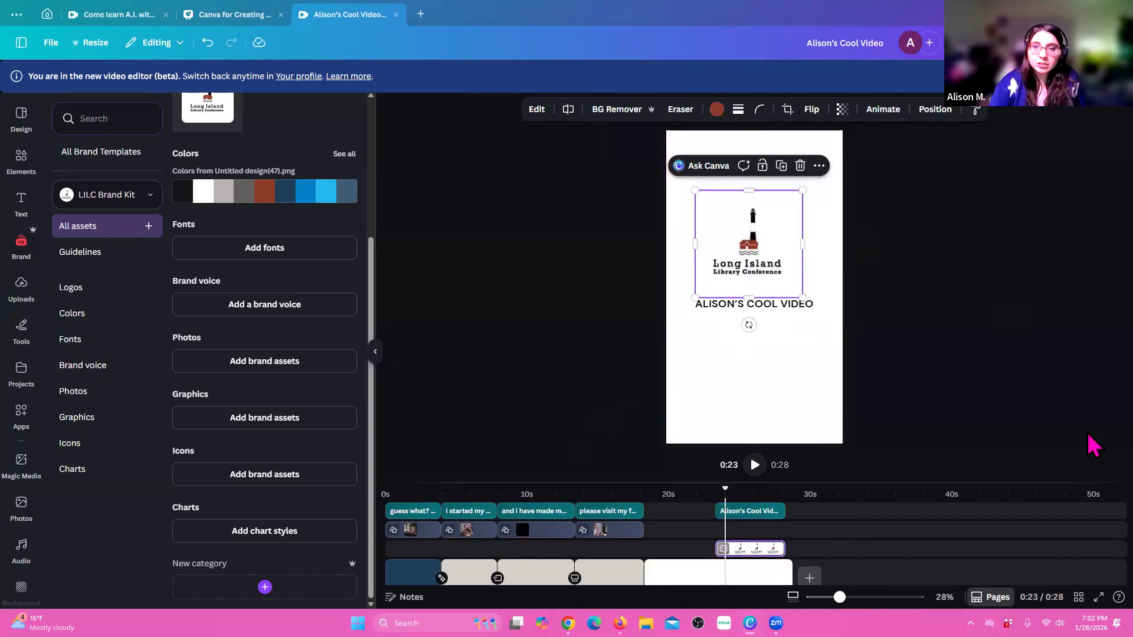
- Select all text, clip and logo elements of the video, group them, and view the group at about 1 second
key(ctrl+a)
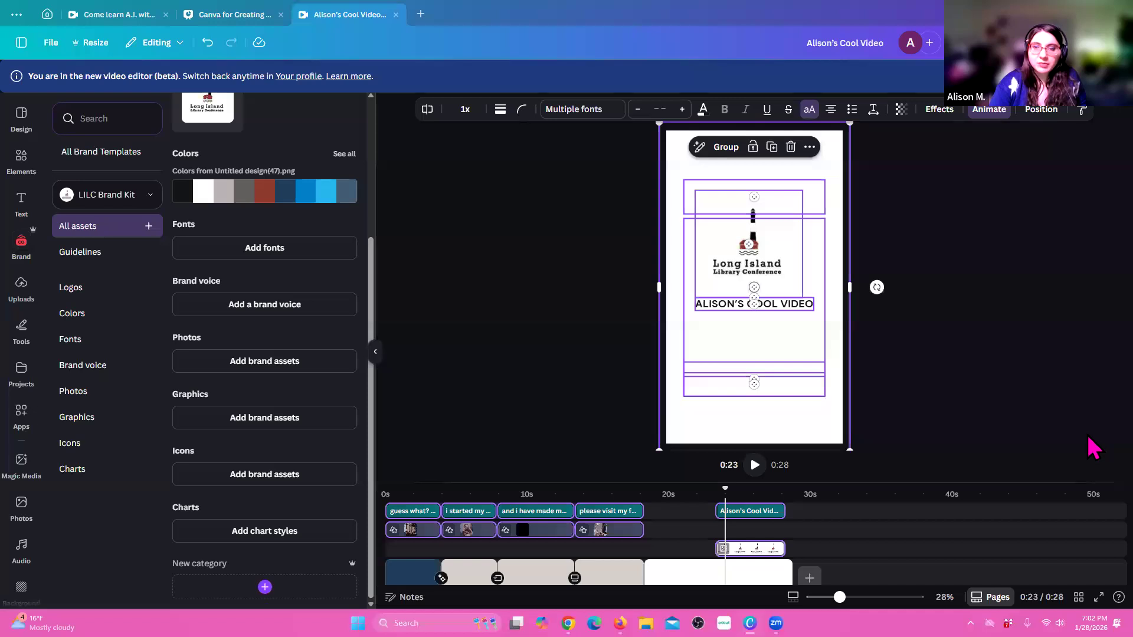
click(726, 146)
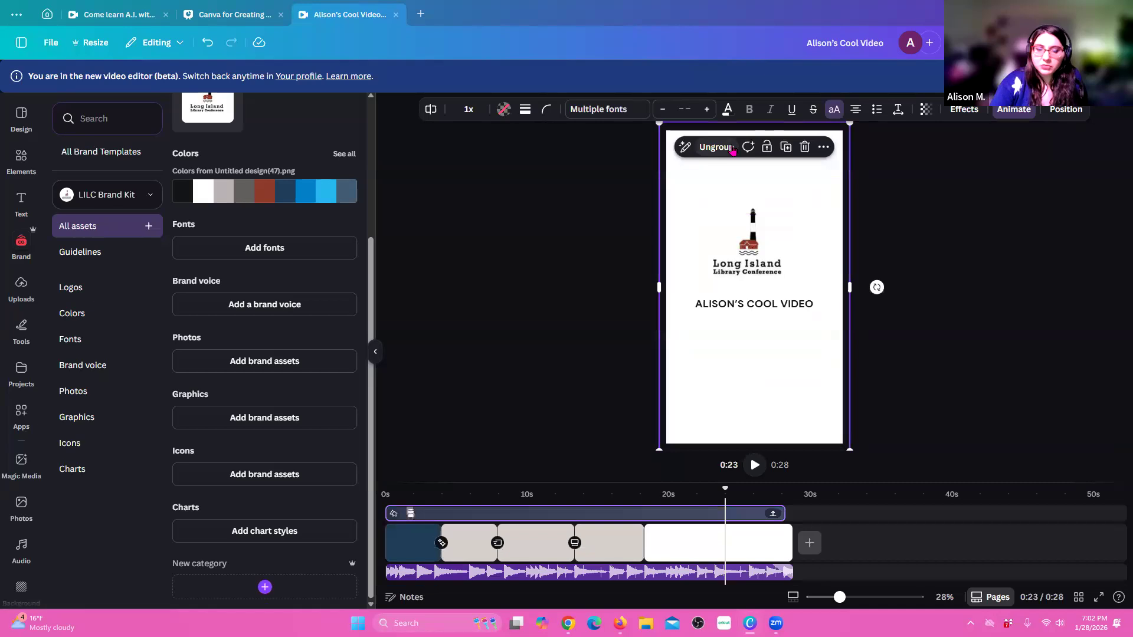
click(407, 514)
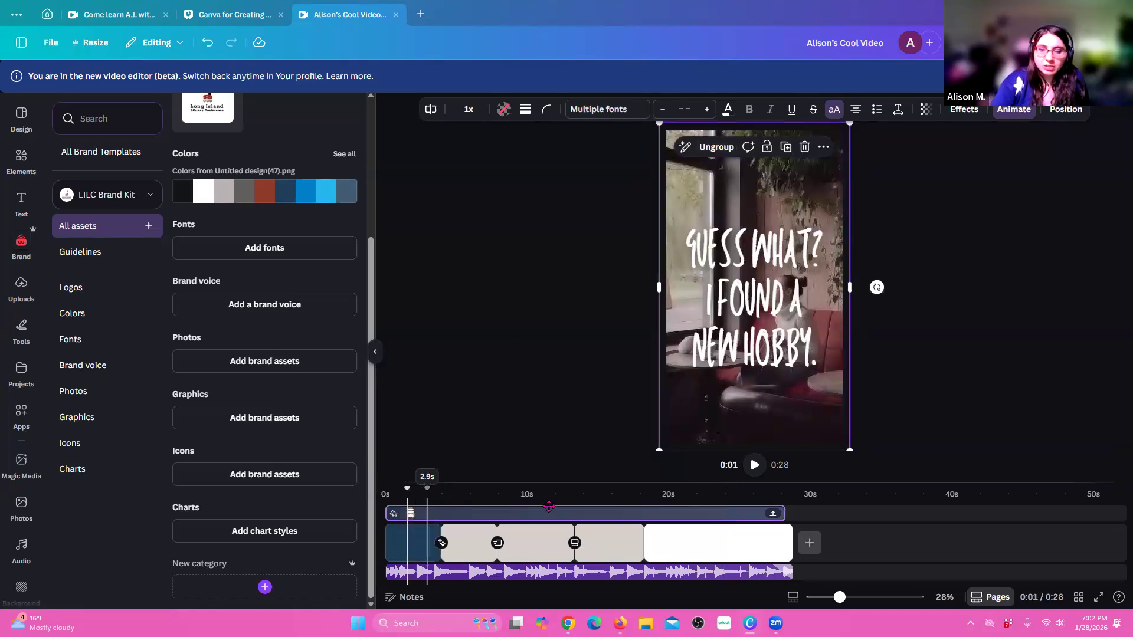
- Move the grouped elements along the timeline so they start at about 23 seconds, over the final white scene
drag(549, 507, 682, 508)
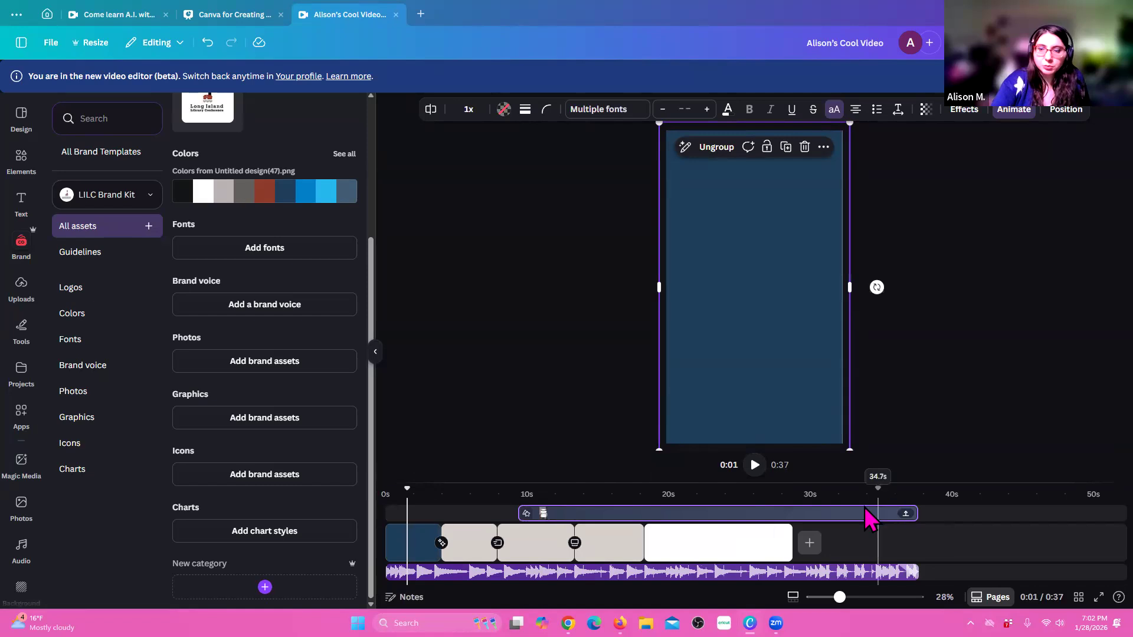
drag(850, 515, 800, 540)
drag(537, 512, 460, 513)
drag(576, 519, 735, 513)
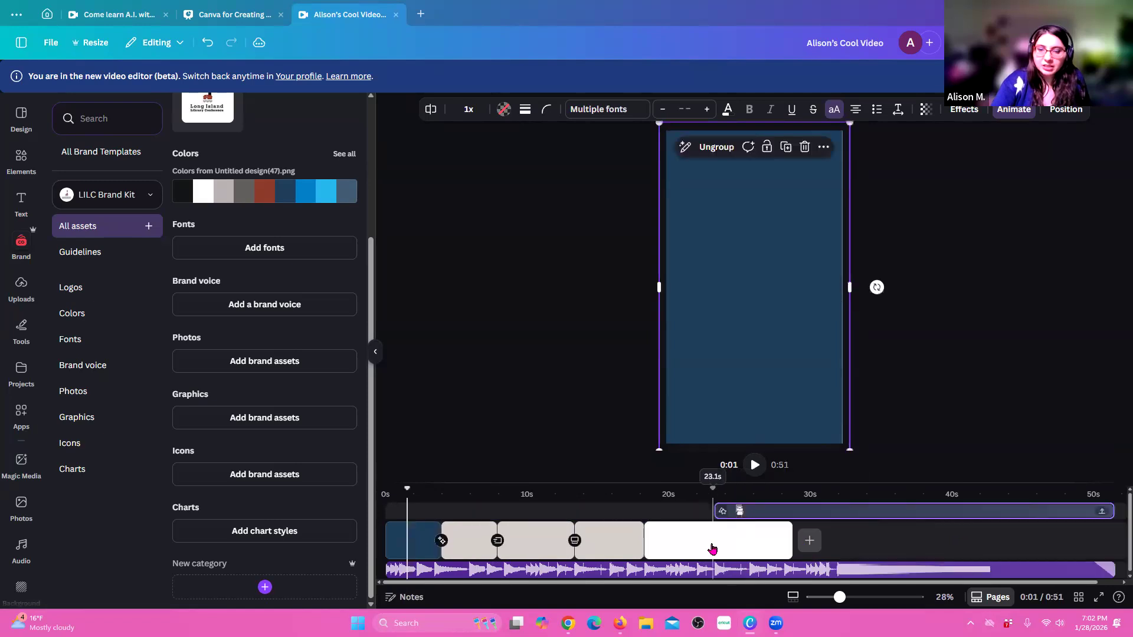
- Trim the start of the Just a Little Time audio so it begins with the final white scene at about 18 seconds
click(618, 551)
click(530, 571)
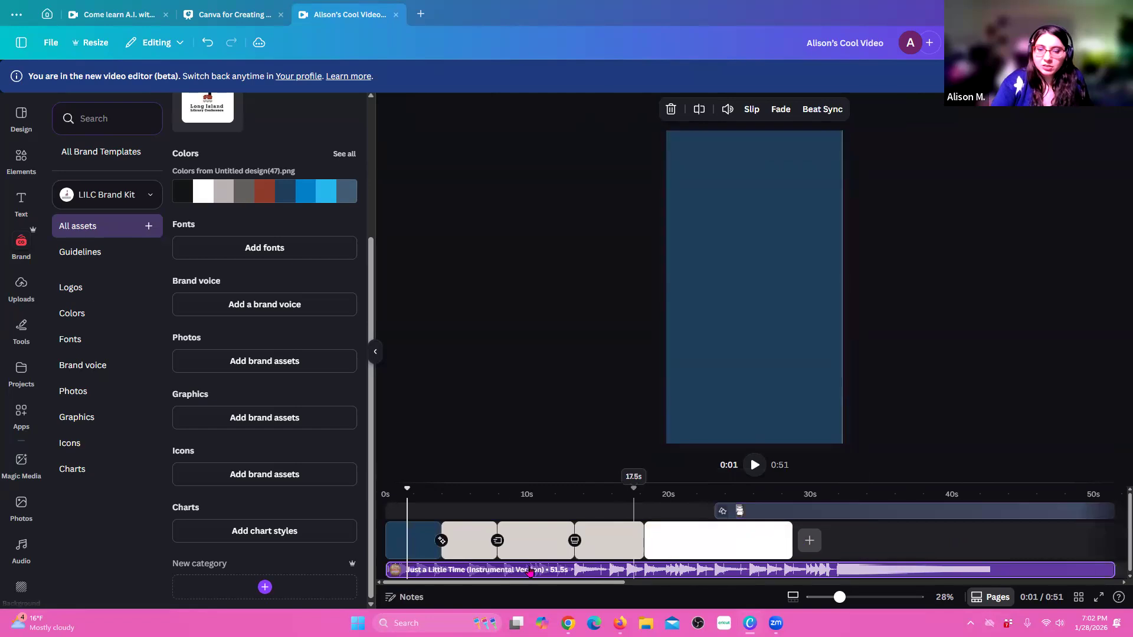
drag(494, 571, 750, 568)
click(710, 552)
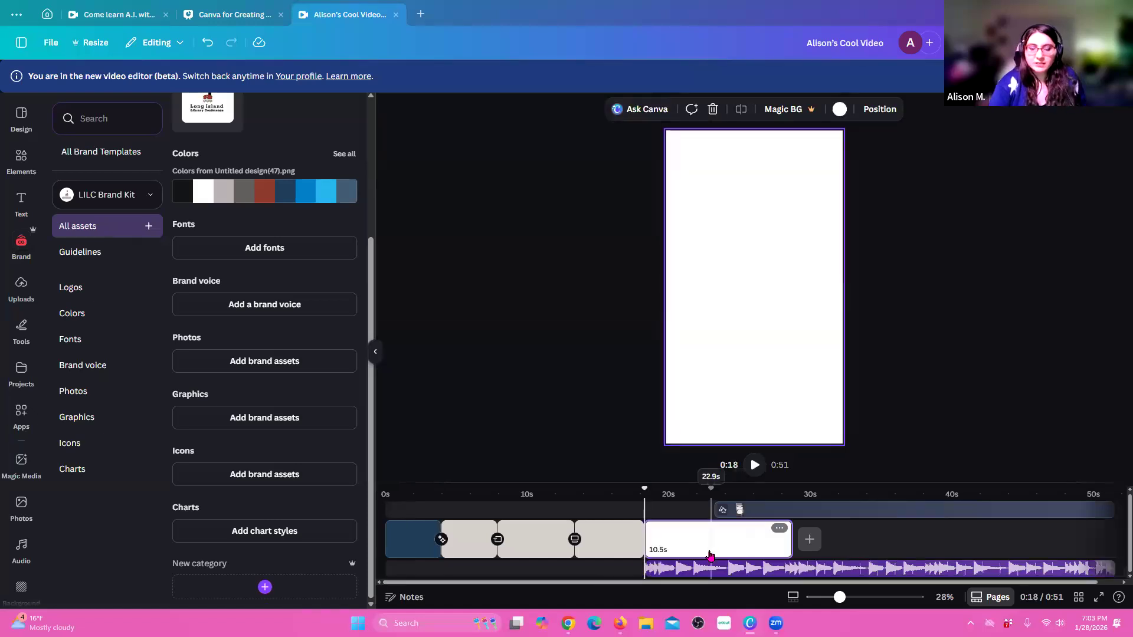
click(710, 553)
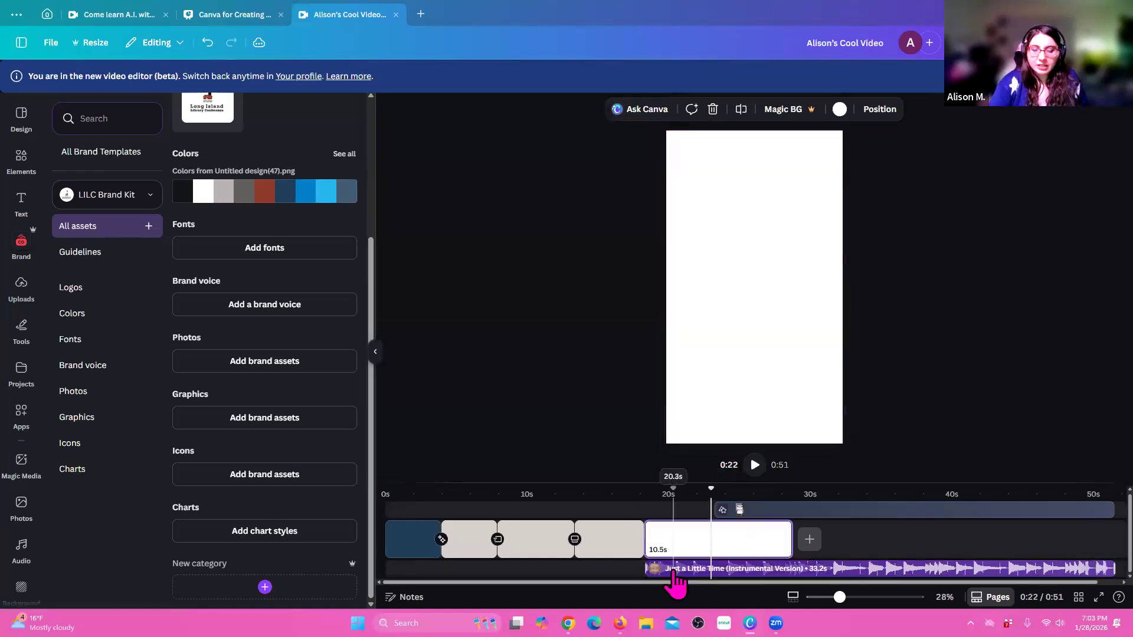
click(676, 571)
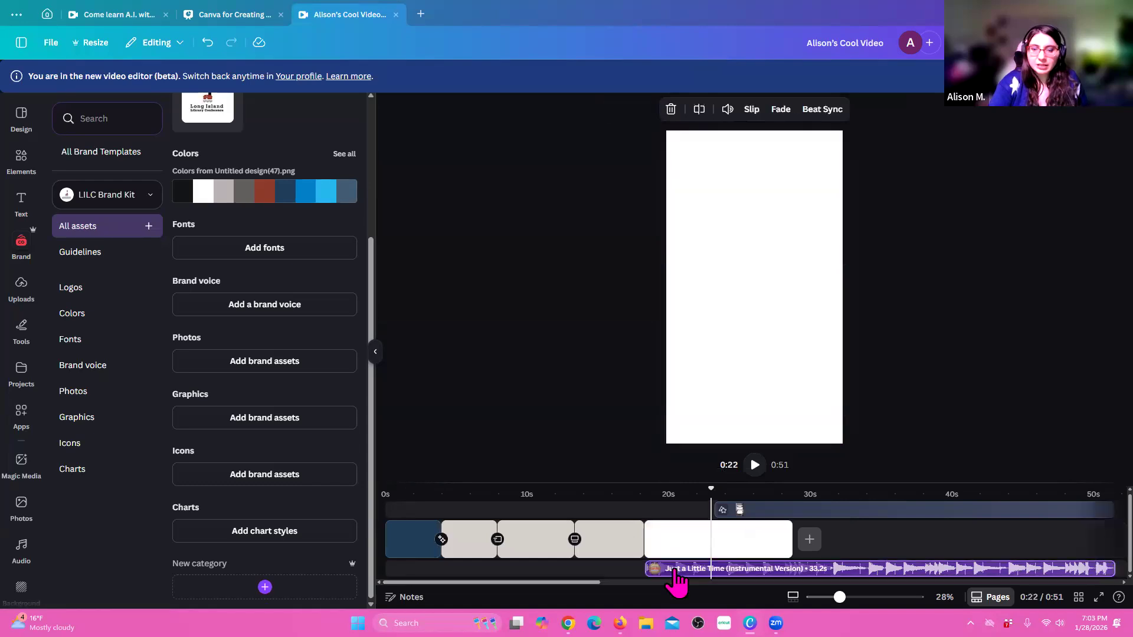
click(672, 550)
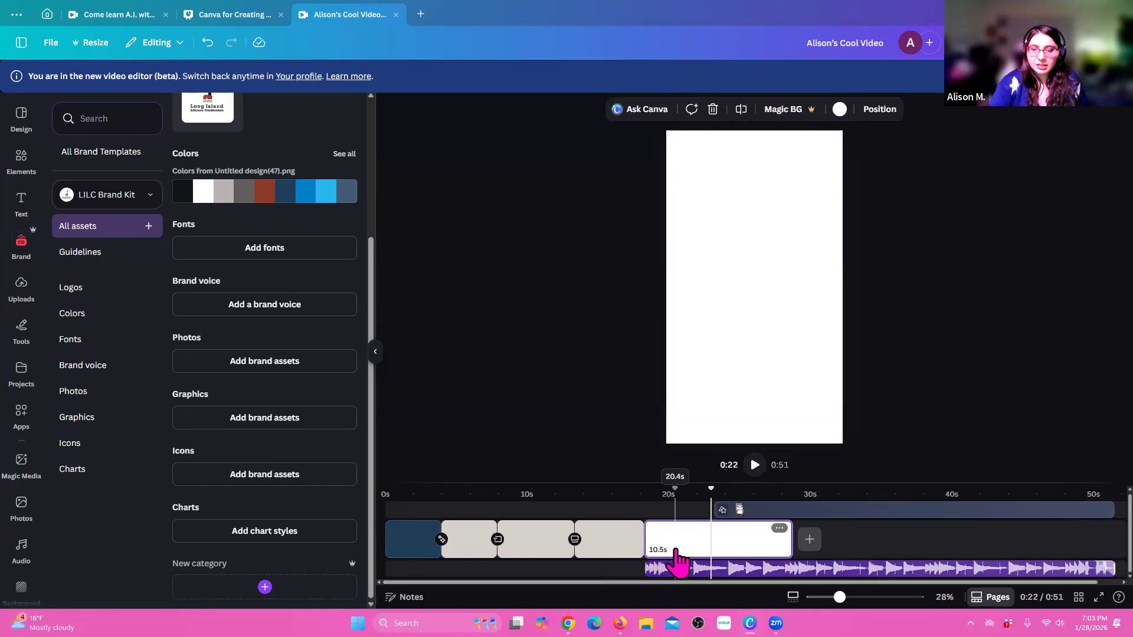
right_click(675, 554)
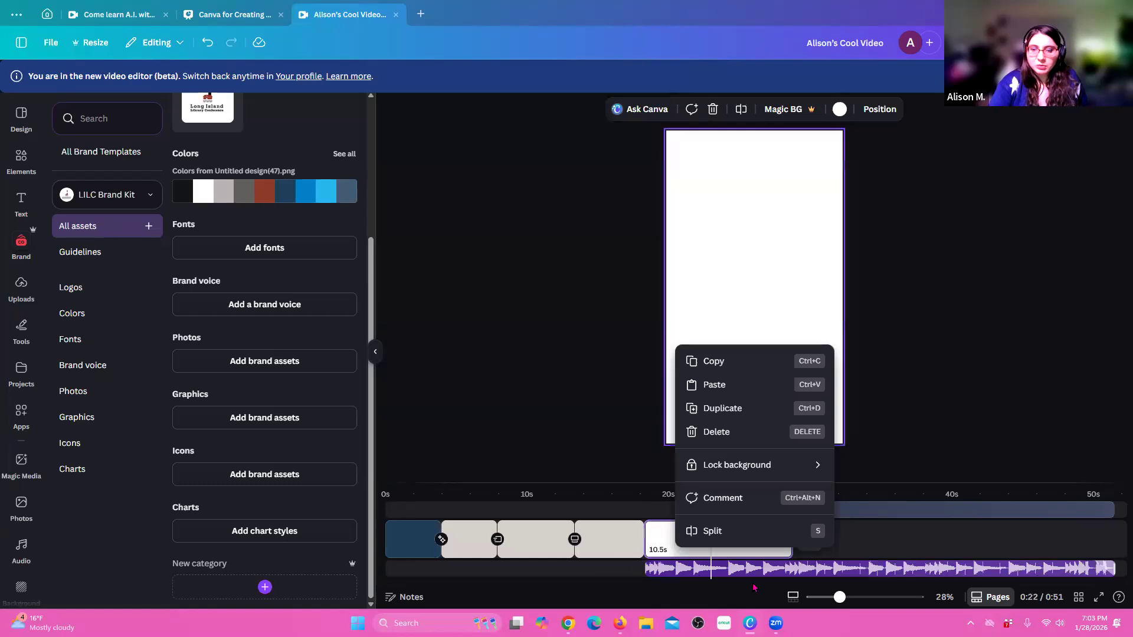
click(872, 535)
- Play the video from about 22 seconds to preview the grouped elements, and return the playhead to about 20 seconds
click(754, 465)
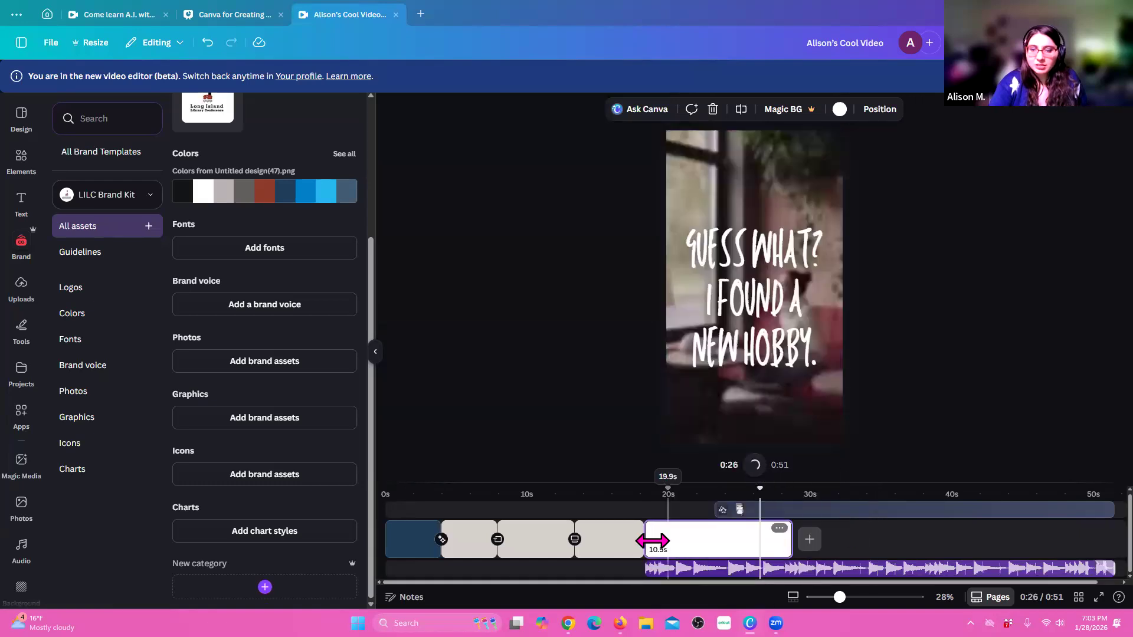
drag(711, 567, 682, 540)
click(781, 530)
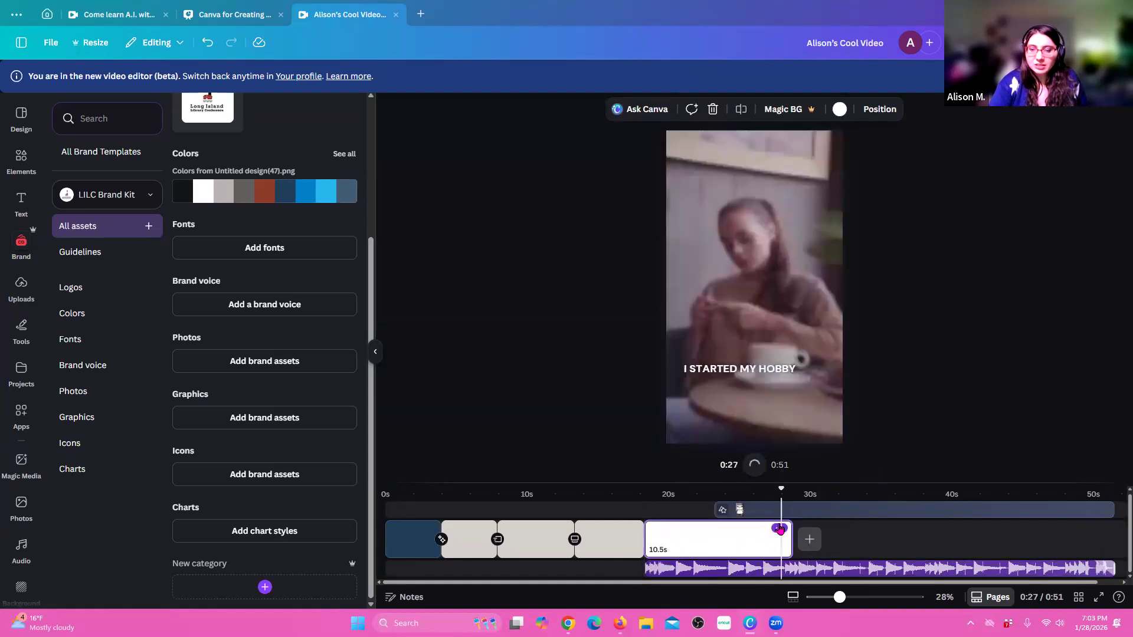
right_click(776, 530)
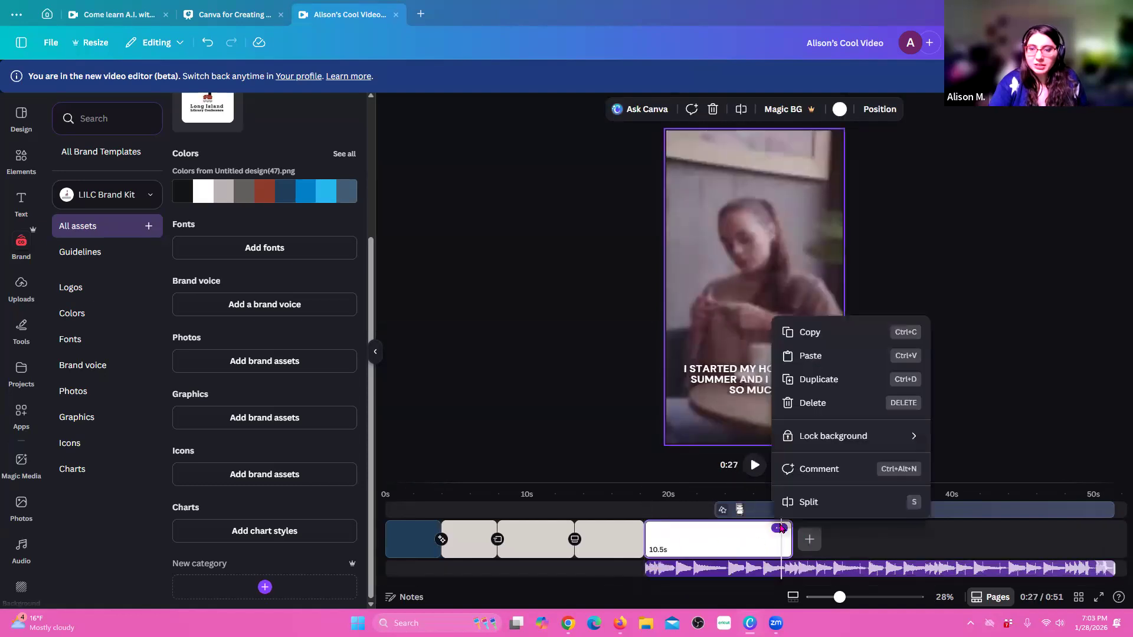
click(758, 547)
click(727, 534)
drag(636, 430, 681, 494)
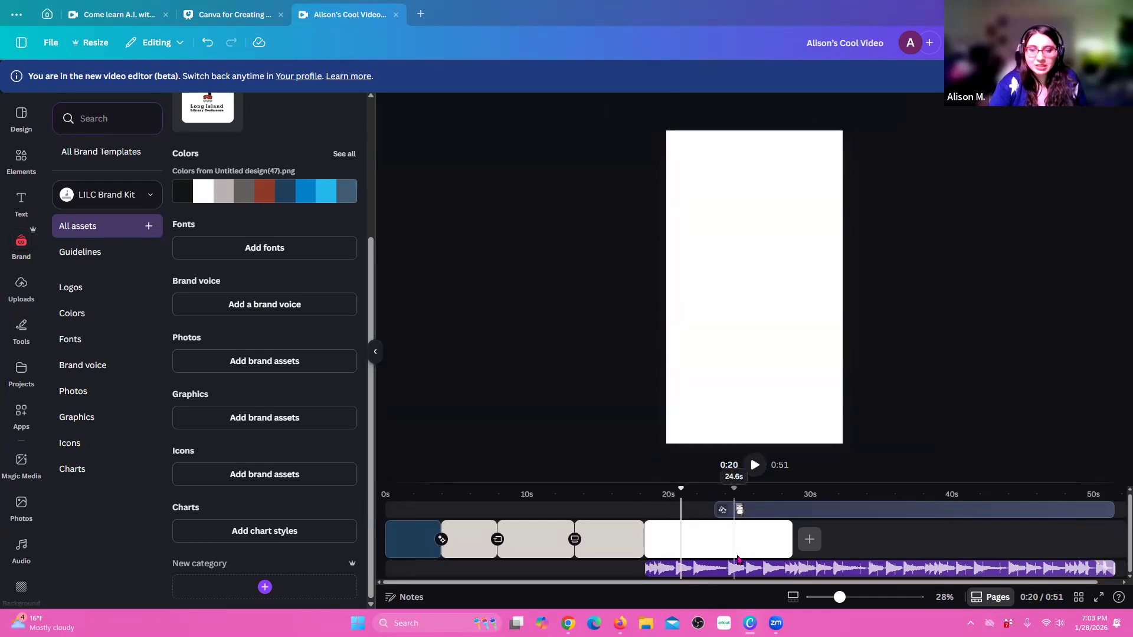
- Select the grouped elements and shift them slightly earlier on the timeline, with the playhead at about 24 seconds
click(744, 519)
click(727, 511)
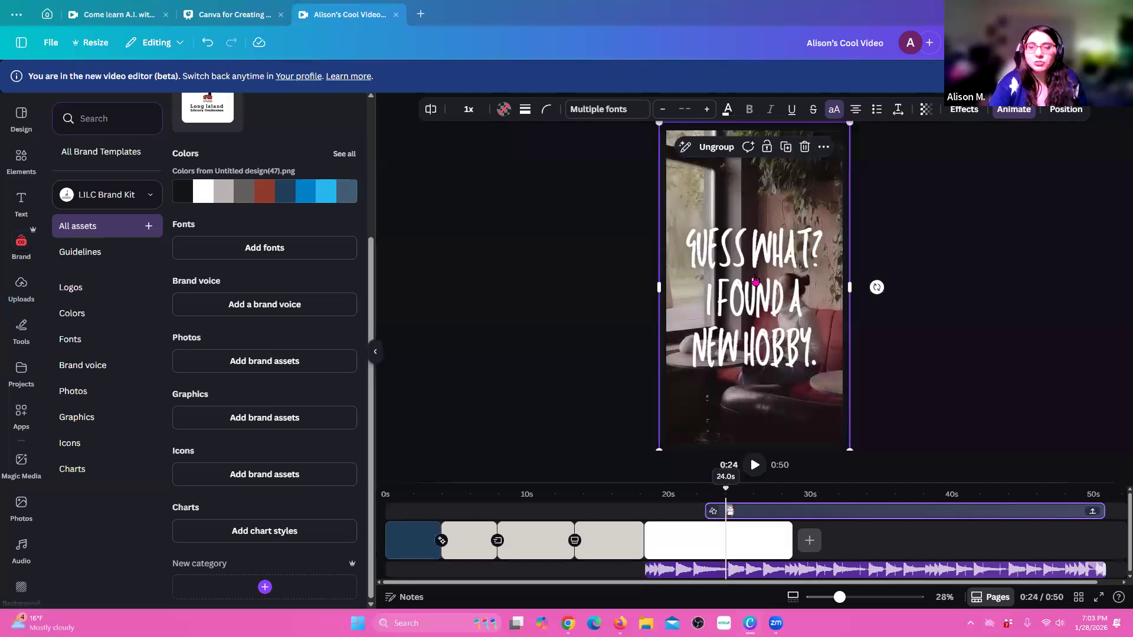